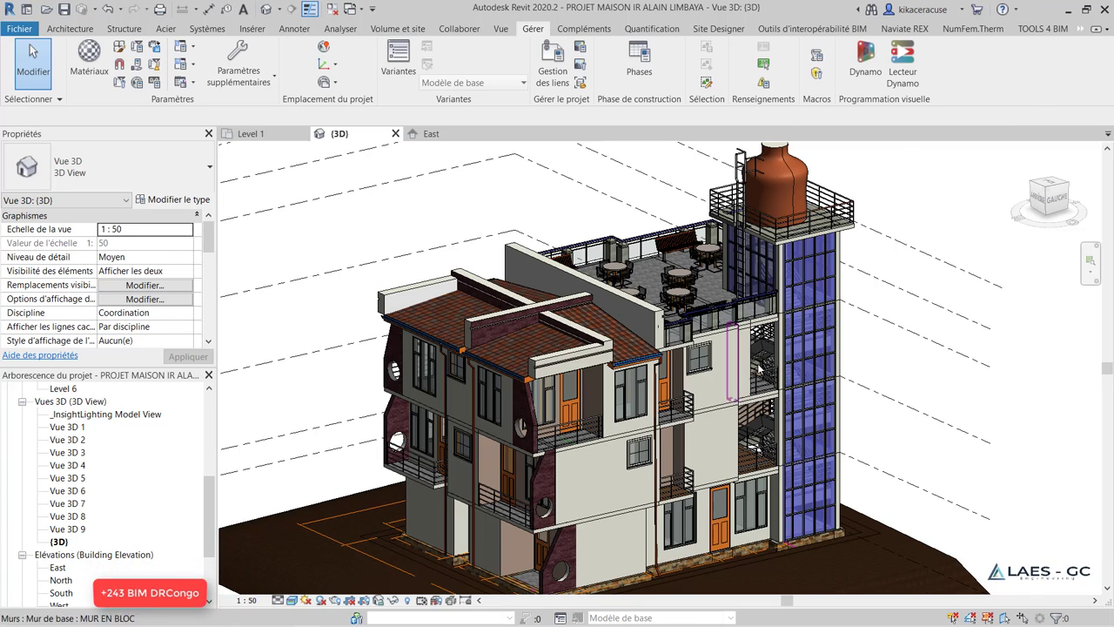
# Orbit and zoom around the building to inspect it from several sides
pyautogui.moveTo(537, 273)
pyautogui.keyDown('shift'); pyautogui.mouseDown(button='middle')
pyautogui.moveTo(557, 320)
pyautogui.moveTo(701, 299)
pyautogui.mouseUp(button='middle'); pyautogui.keyUp('shift')
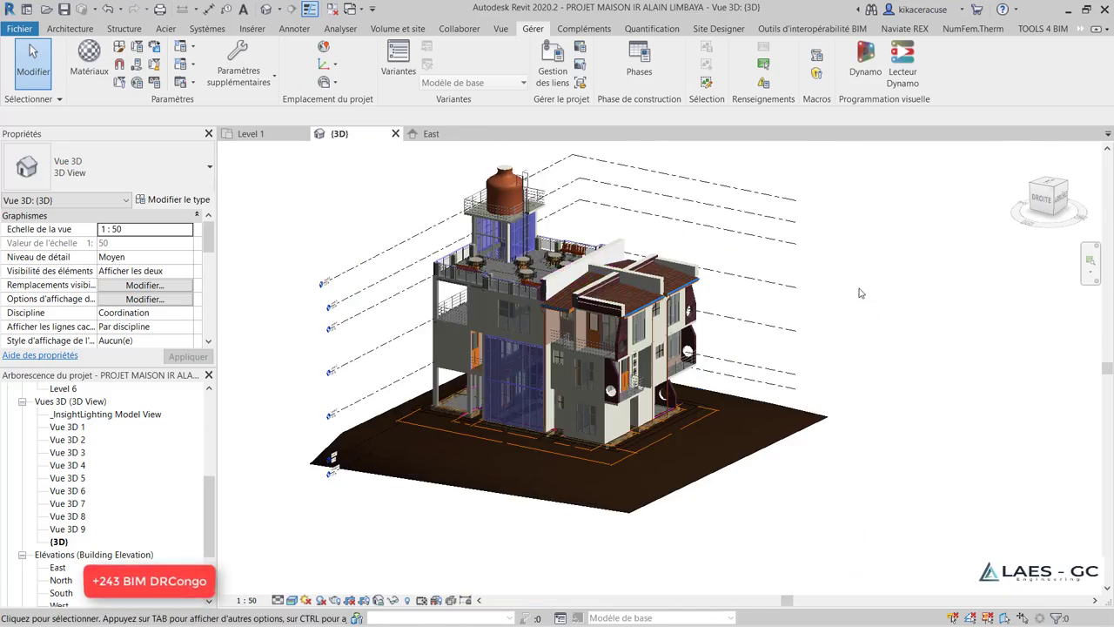
pyautogui.moveTo(701, 299)
pyautogui.keyDown('shift'); pyautogui.mouseDown(button='middle')
pyautogui.moveTo(659, 316)
pyautogui.moveTo(946, 403)
pyautogui.mouseUp(button='middle'); pyautogui.keyUp('shift')
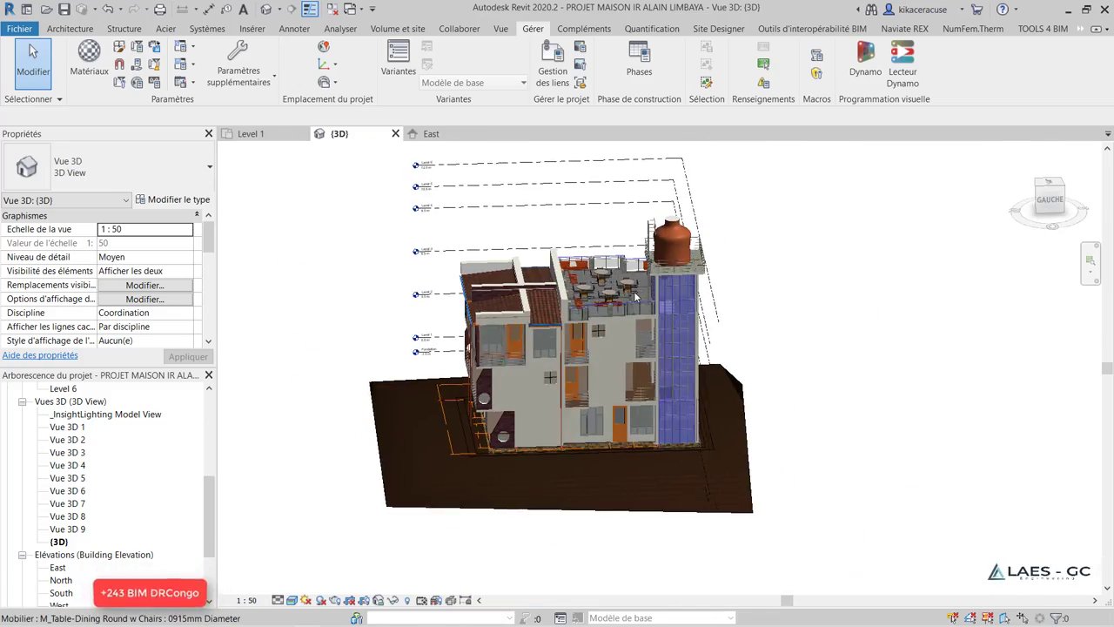
pyautogui.scroll(5, 946, 403)
pyautogui.scroll(-5, 946, 403)
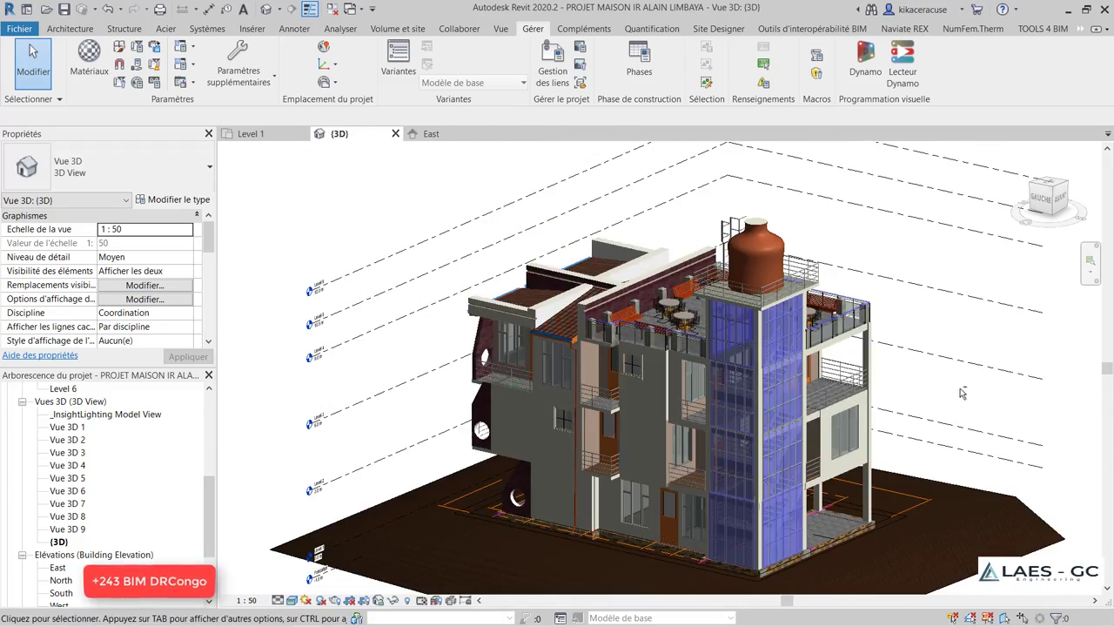
pyautogui.moveTo(947, 403)
pyautogui.keyDown('shift'); pyautogui.mouseDown(button='middle')
pyautogui.moveTo(785, 398)
pyautogui.moveTo(548, 505)
pyautogui.mouseUp(button='middle'); pyautogui.keyUp('shift')
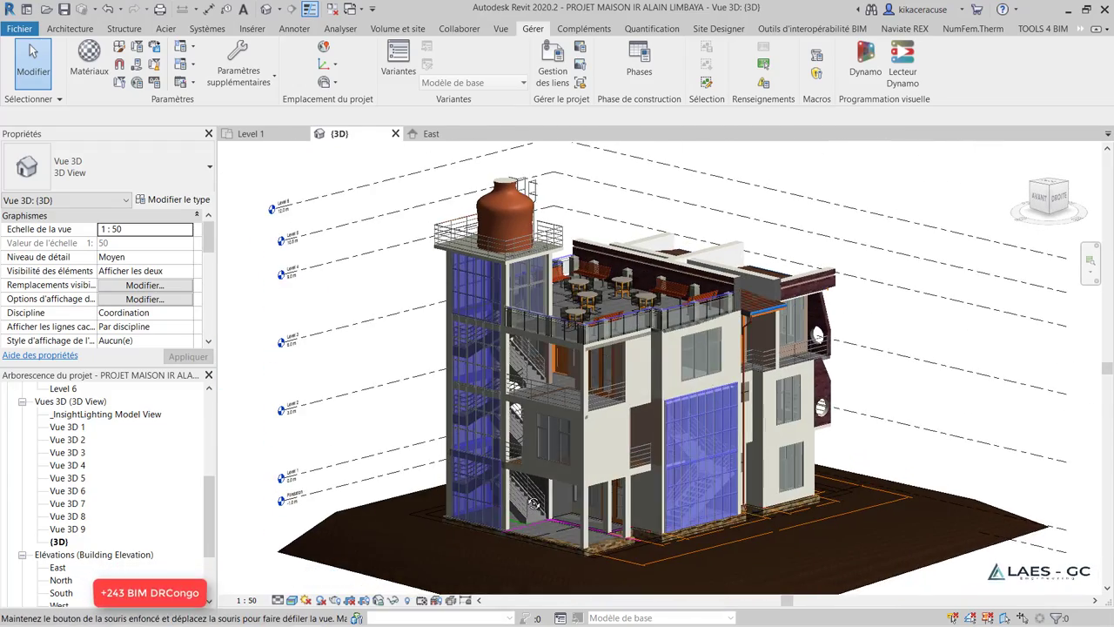
pyautogui.scroll(5, 548, 505)
pyautogui.scroll(-4, 548, 505)
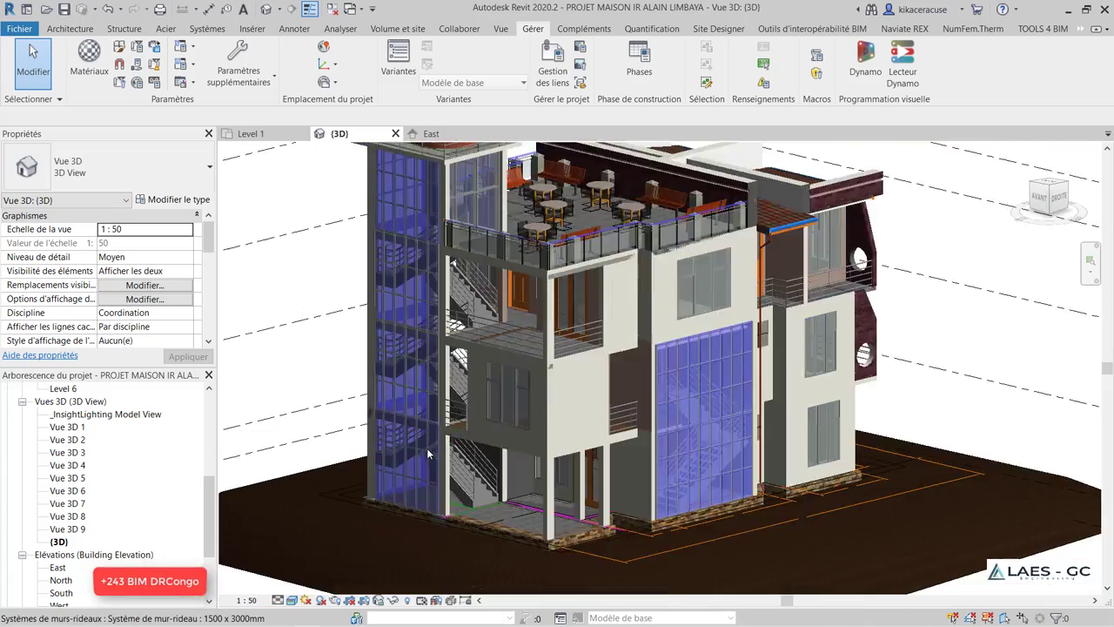
pyautogui.scroll(-2, 427, 448)
pyautogui.scroll(2, 495, 262)
pyautogui.scroll(1, 495, 262)
pyautogui.scroll(-4, 495, 262)
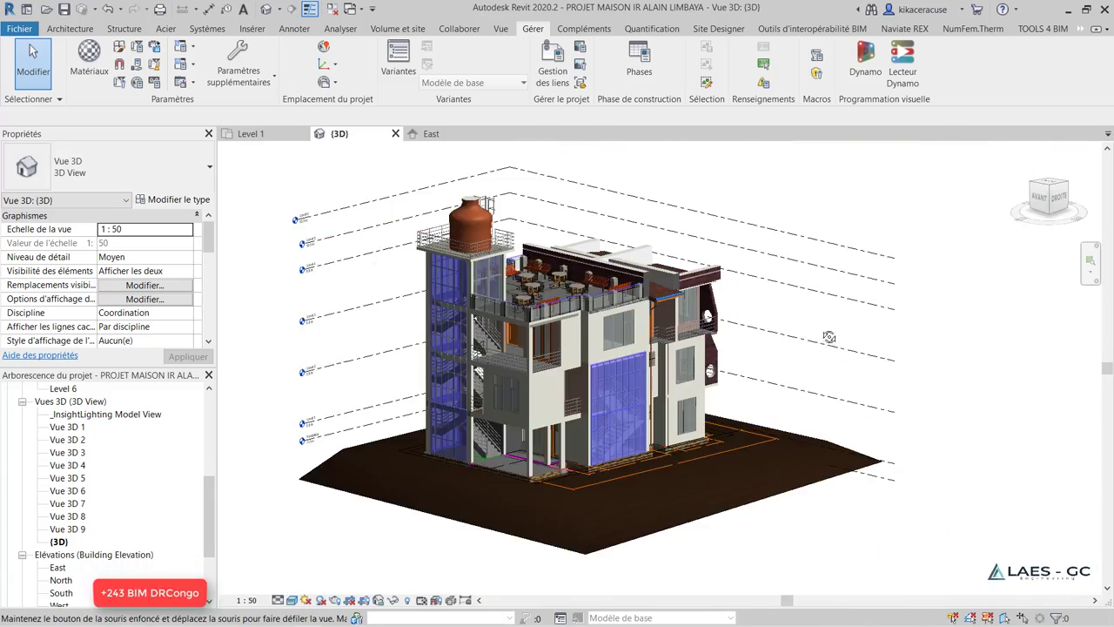
pyautogui.keyDown('shift'); pyautogui.moveTo(495, 262); pyautogui.dragTo(625, 297, button='middle'); pyautogui.keyUp('shift')
pyautogui.scroll(2, 626, 297)
pyautogui.scroll(3, 642, 276)
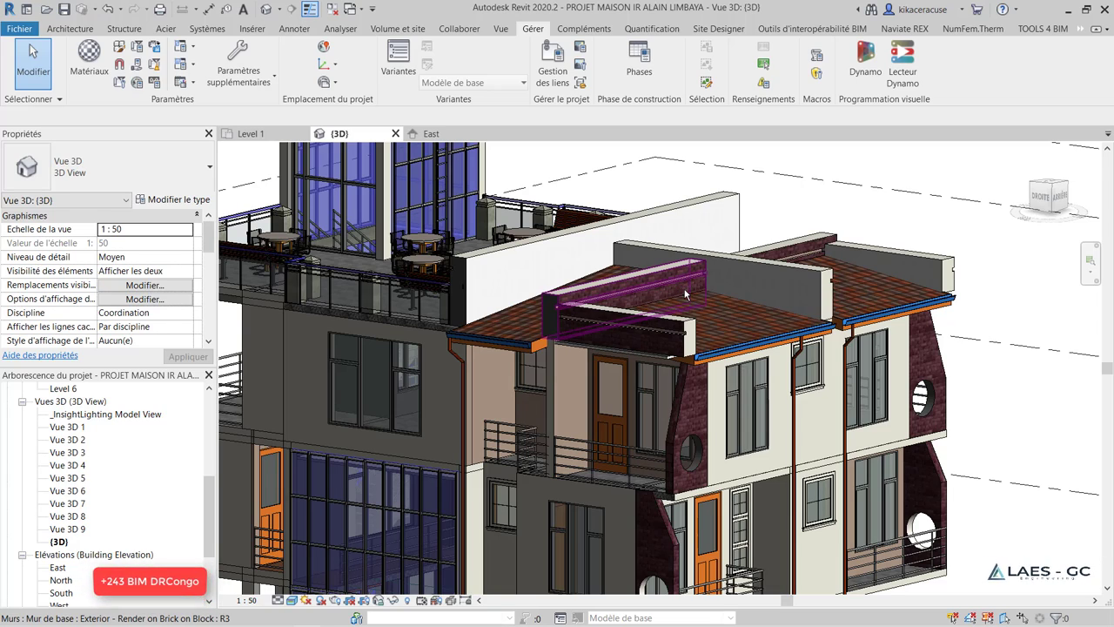
pyautogui.moveTo(644, 280)
pyautogui.keyDown('shift'); pyautogui.mouseDown(button='middle')
pyautogui.moveTo(858, 344)
pyautogui.moveTo(601, 336)
pyautogui.mouseUp(button='middle'); pyautogui.keyUp('shift')
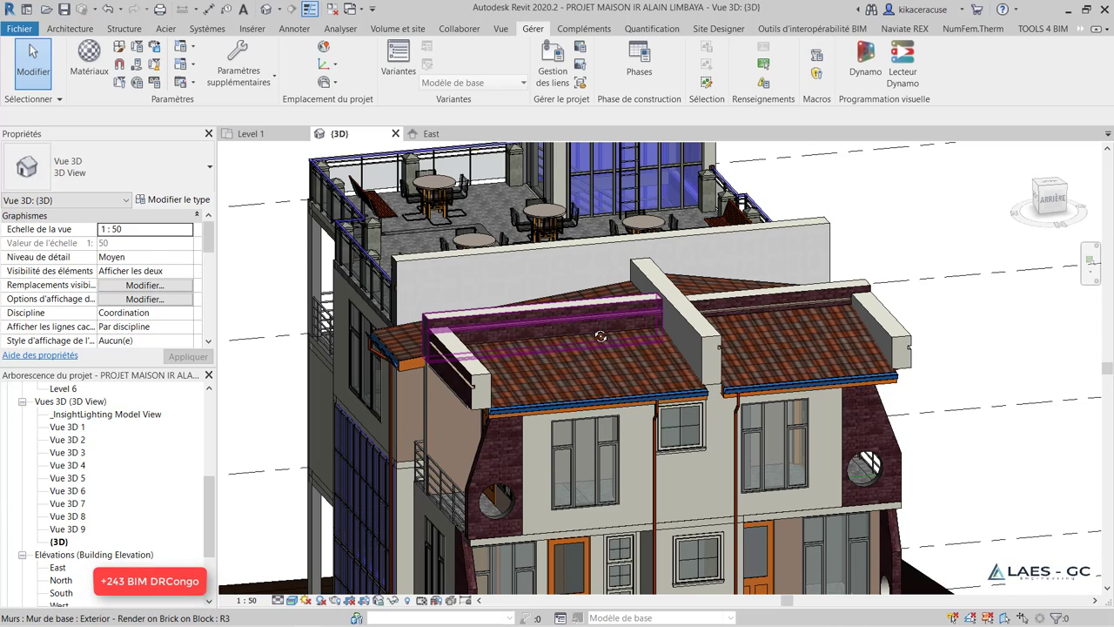
pyautogui.scroll(-3, 618, 293)
pyautogui.scroll(-2, 619, 320)
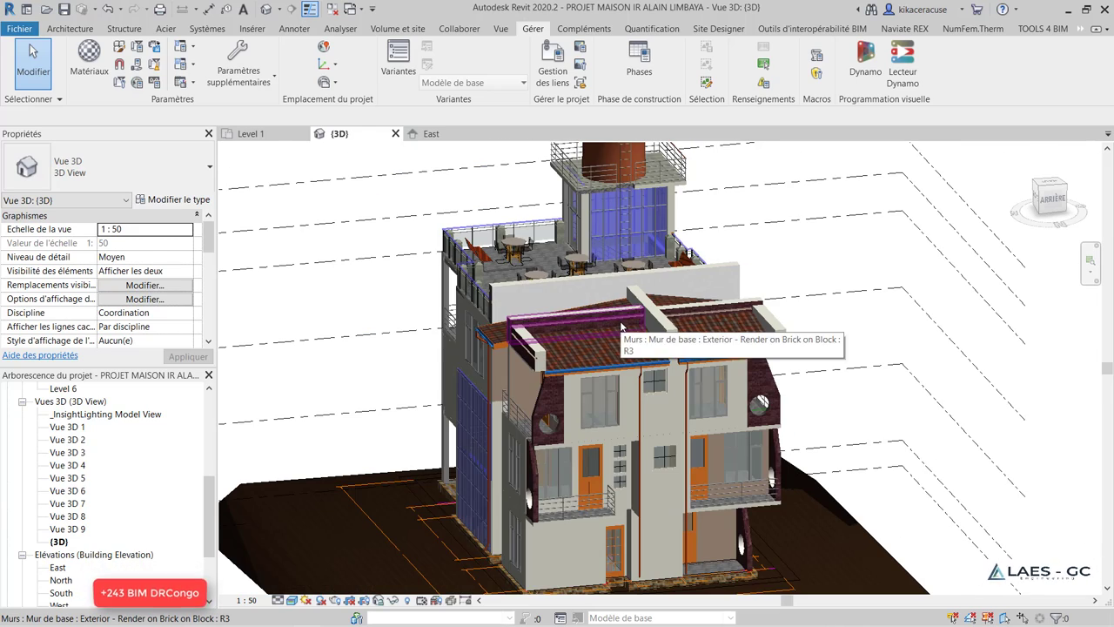
pyautogui.moveTo(619, 320)
pyautogui.keyDown('shift'); pyautogui.mouseDown(button='middle')
pyautogui.moveTo(677, 298)
pyautogui.moveTo(872, 265)
pyautogui.mouseUp(button='middle'); pyautogui.keyUp('shift')
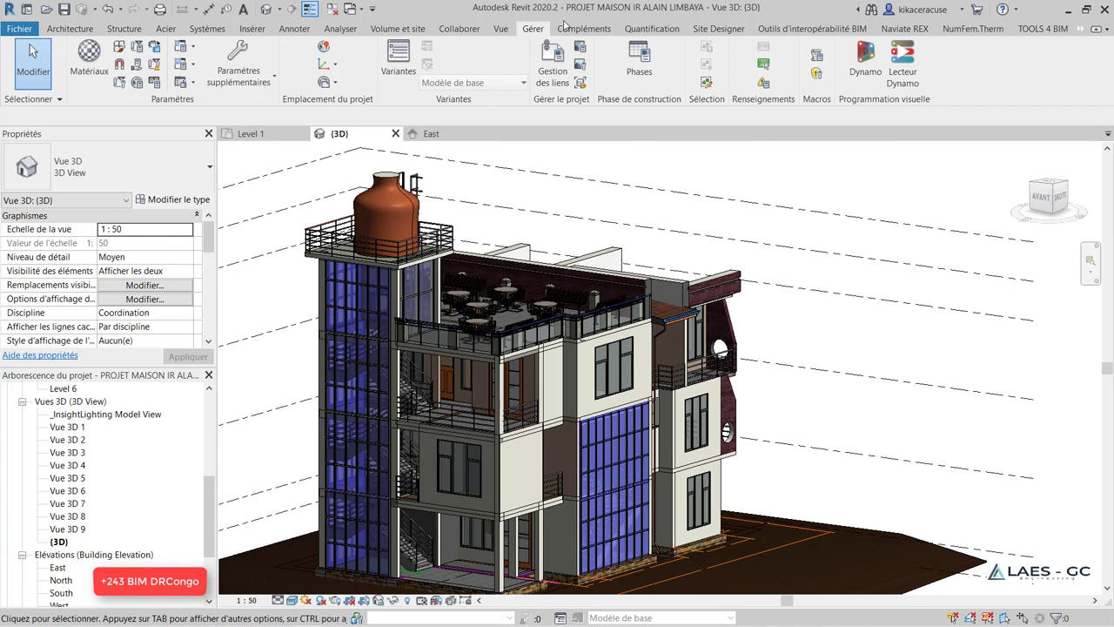
# Start a new Nomenclature/Quantités schedule from the Vue tab, saving the project when prompted
pyautogui.click(501, 28)
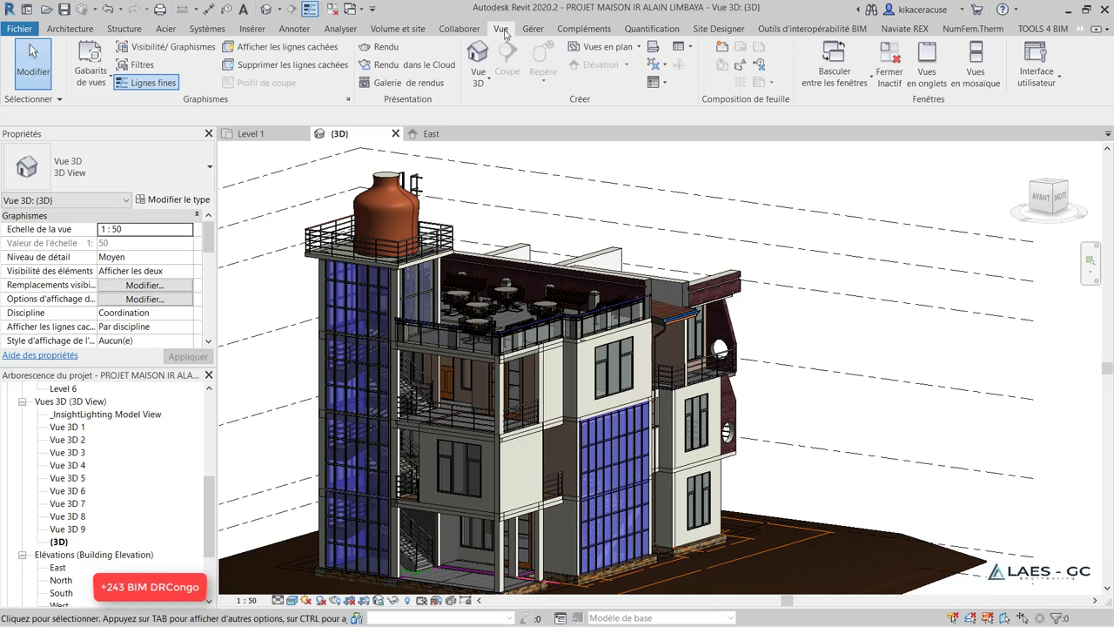
pyautogui.click(683, 46)
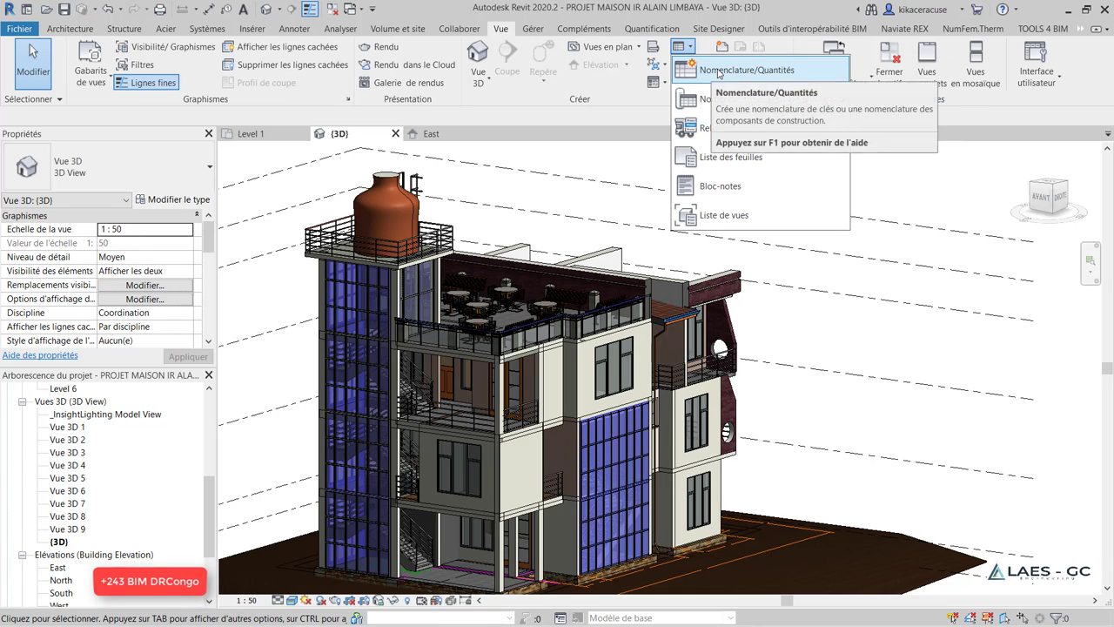
pyautogui.click(719, 71)
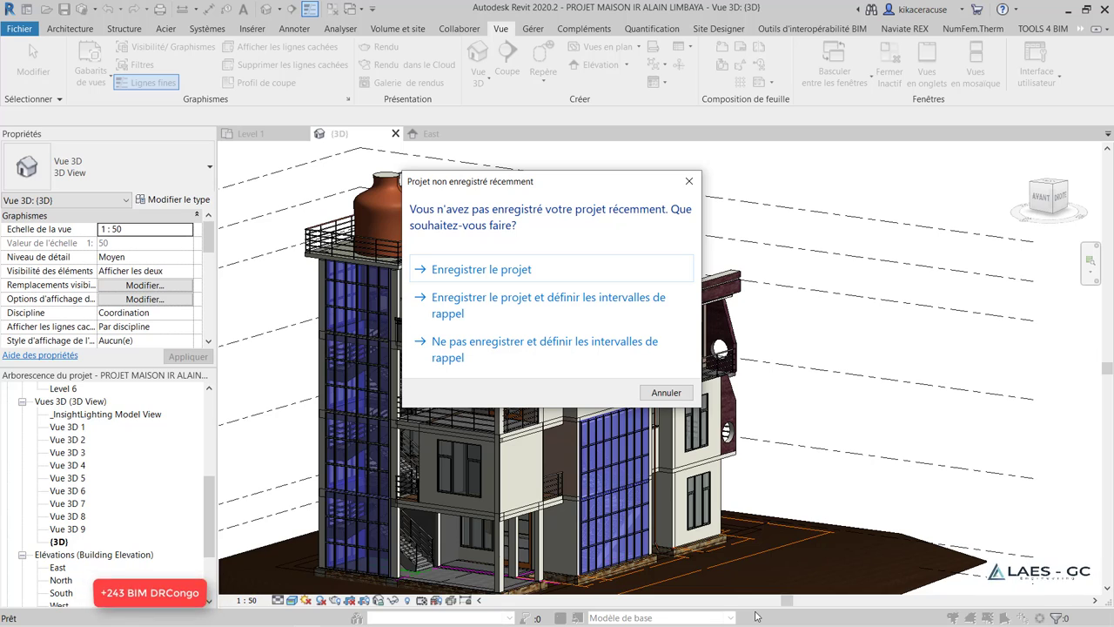
pyautogui.click(533, 276)
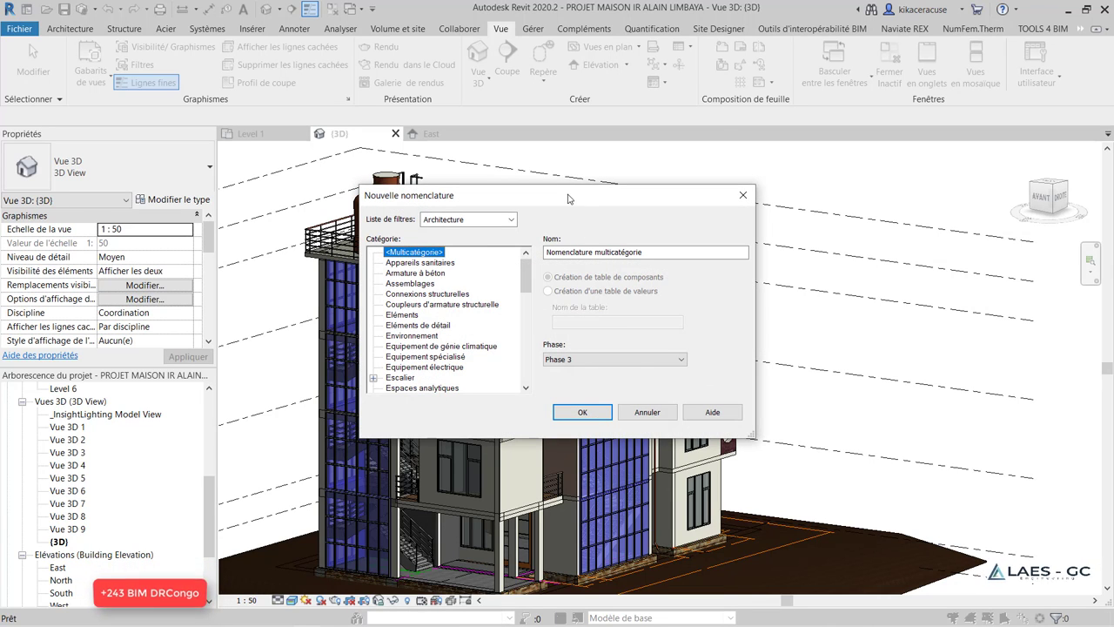
# Restart the new schedule setup and pick the Murs category from the list
pyautogui.click(743, 195)
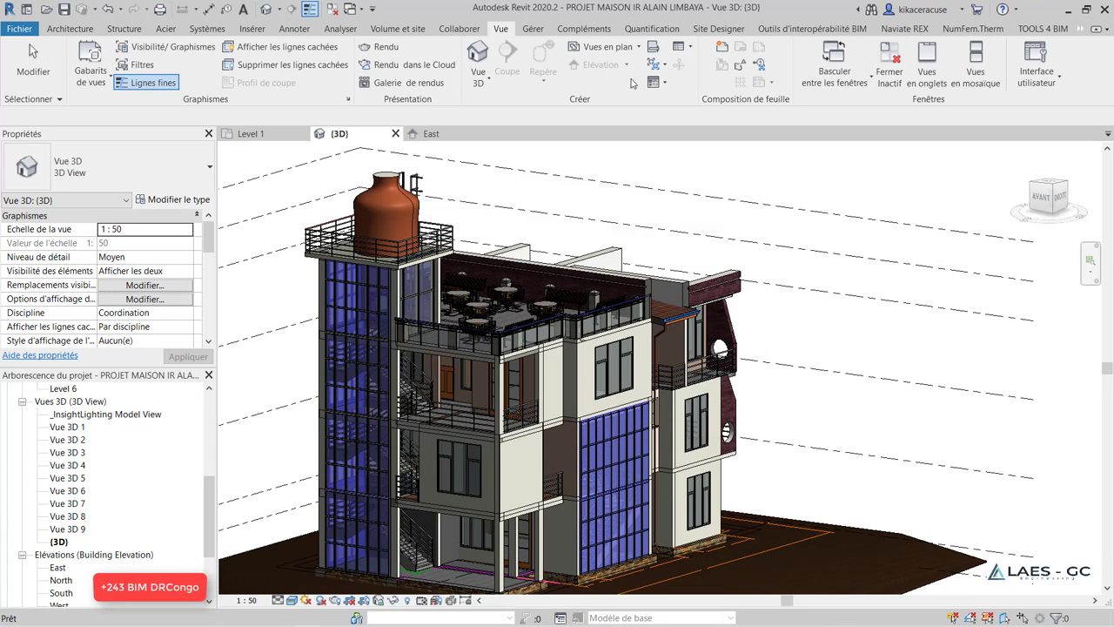
pyautogui.click(696, 50)
pyautogui.click(701, 68)
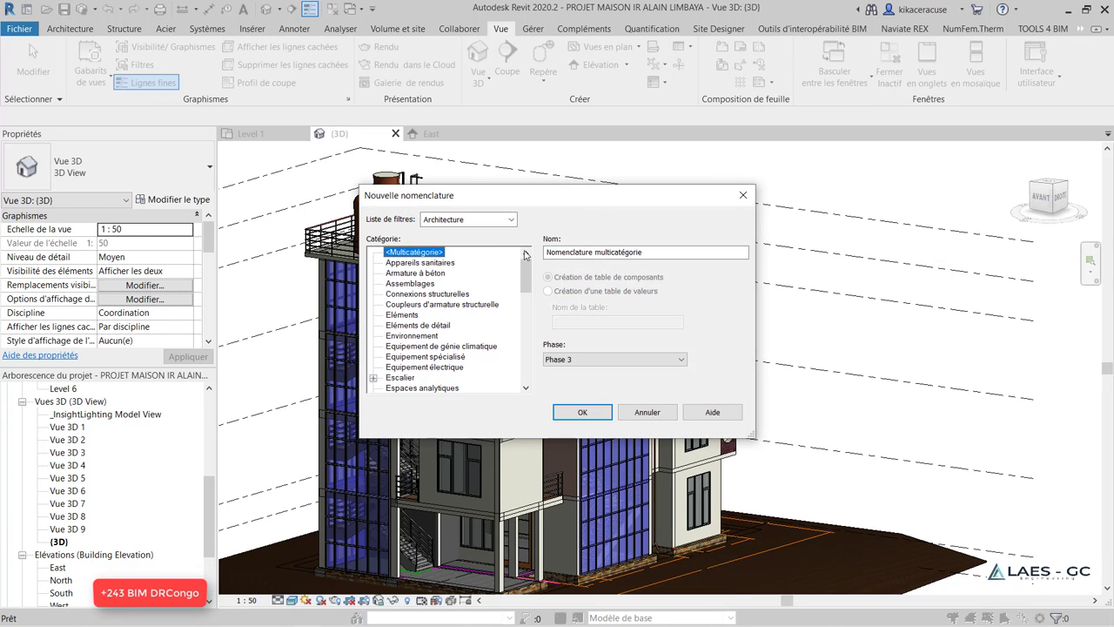
pyautogui.moveTo(528, 271); pyautogui.dragTo(527, 366)
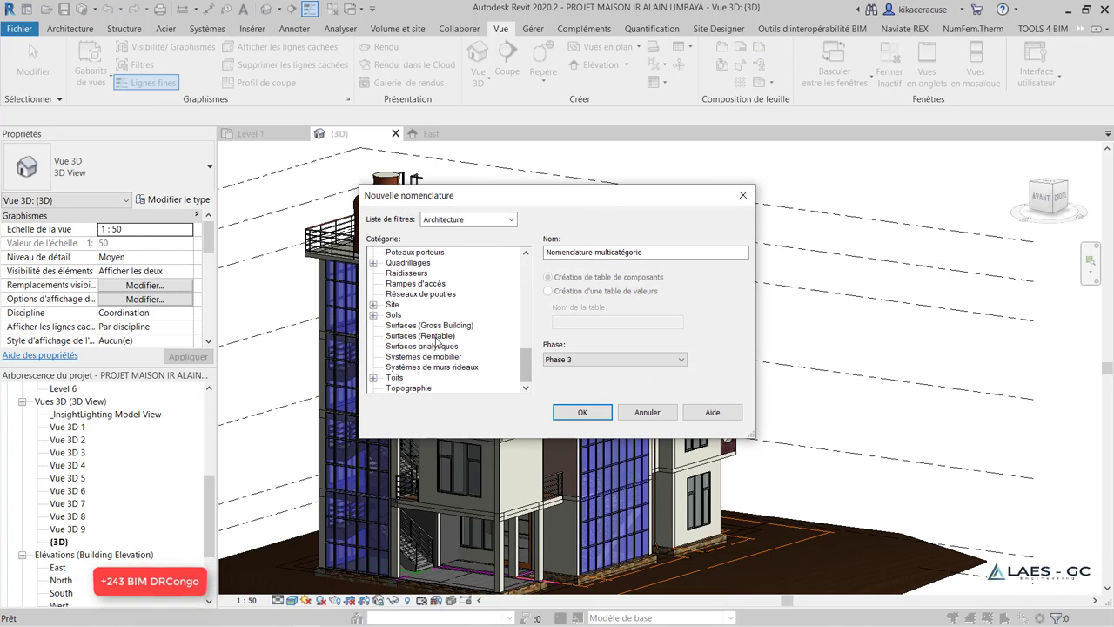
pyautogui.scroll(1, 414, 299)
pyautogui.scroll(1, 415, 297)
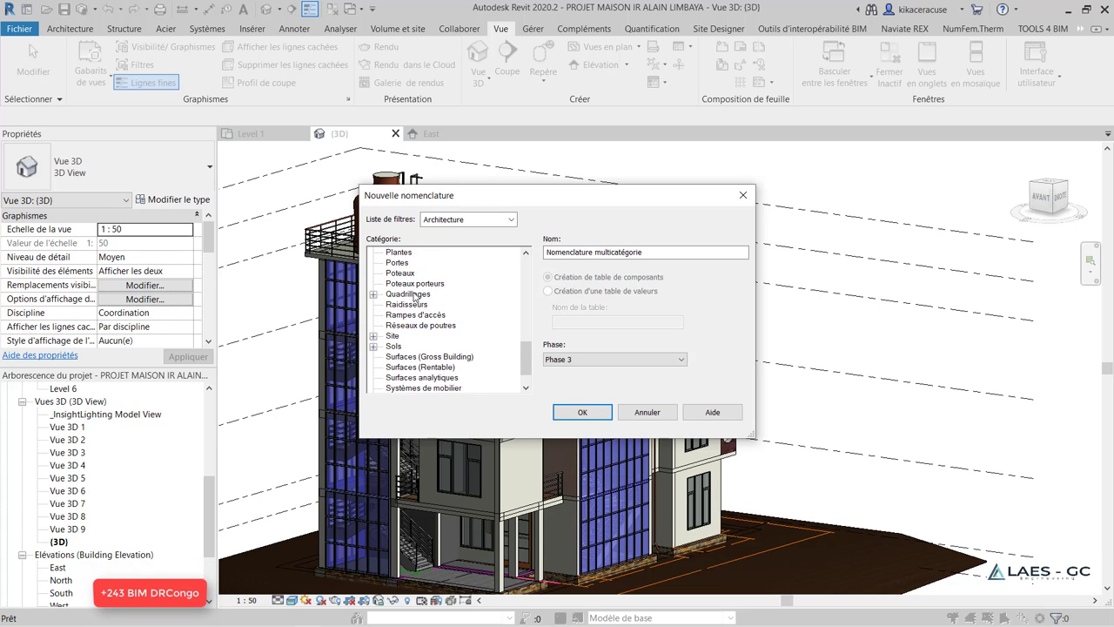
pyautogui.scroll(1, 415, 297)
pyautogui.scroll(-2, 414, 296)
pyautogui.click(392, 327)
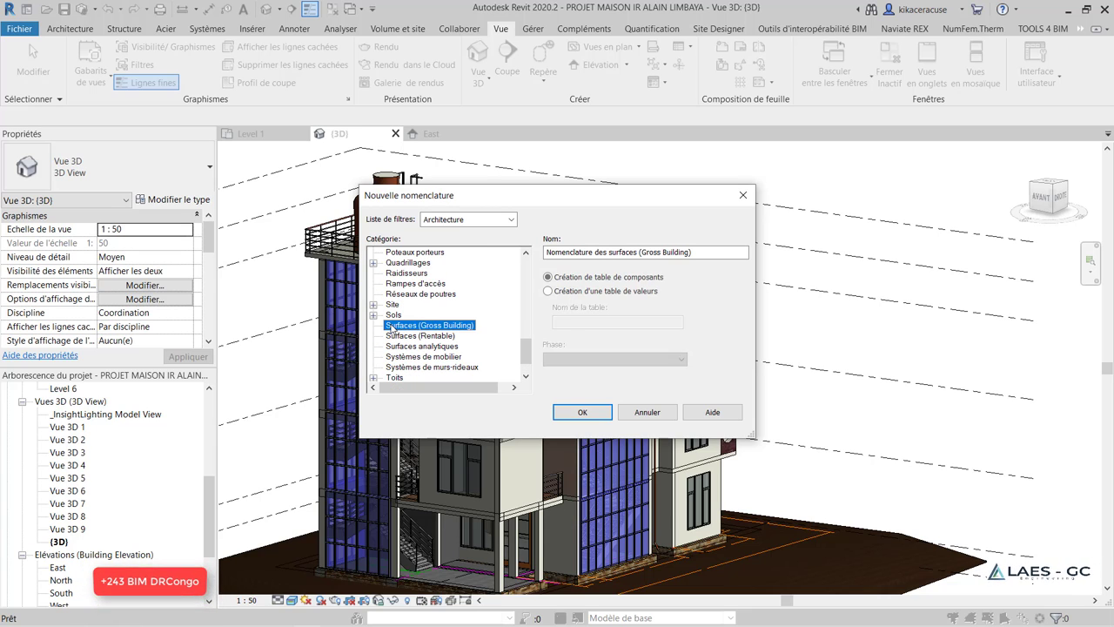
pyautogui.scroll(4, 392, 326)
pyautogui.click(415, 262)
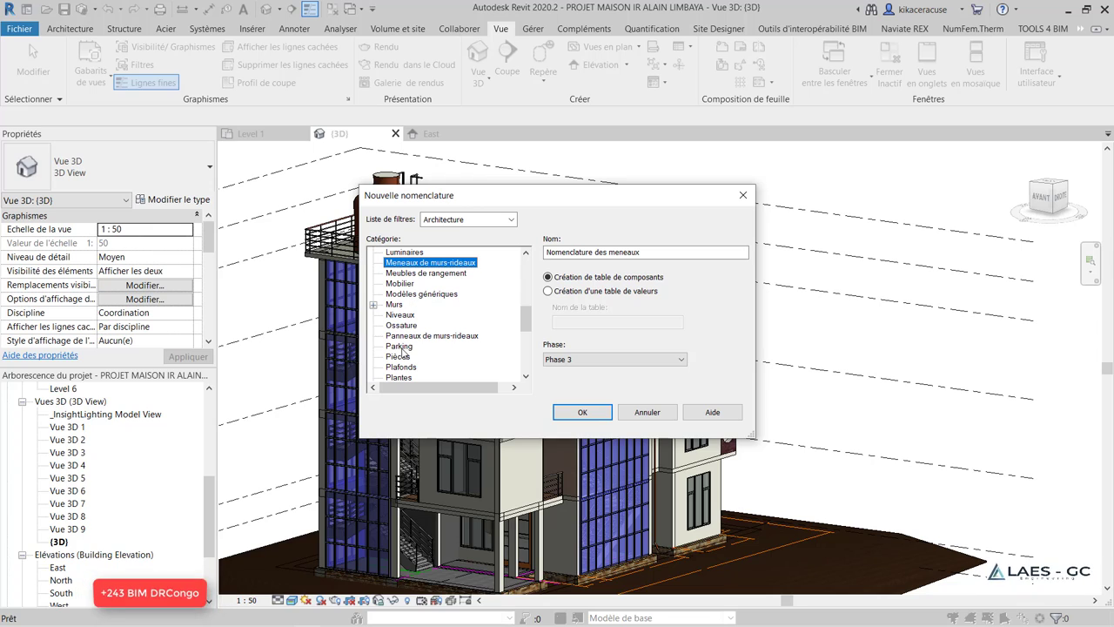
pyautogui.click(394, 303)
# Name the schedule QUANTITATIF MURS and set its phase to Phase 1
pyautogui.press('Tab')
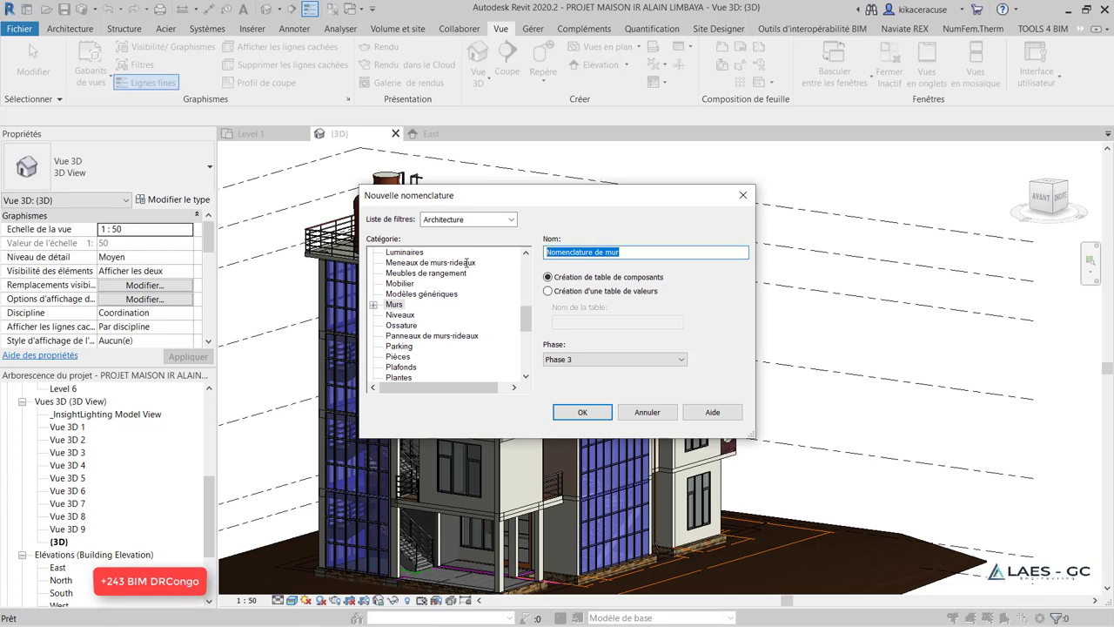
pyautogui.write('QUAN')
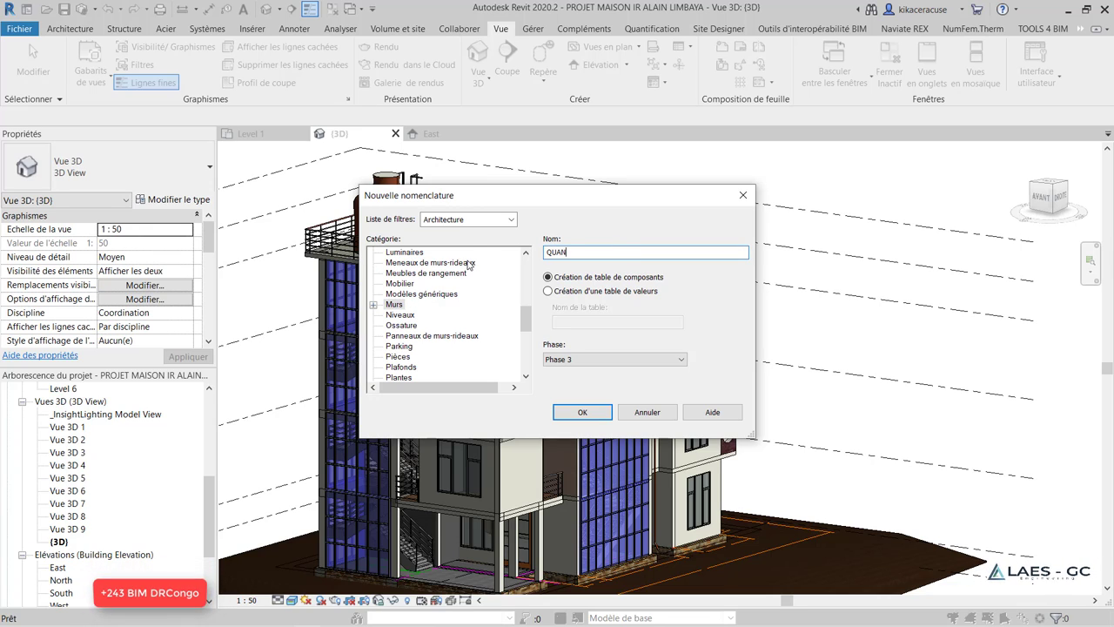
pyautogui.write('TITATIF')
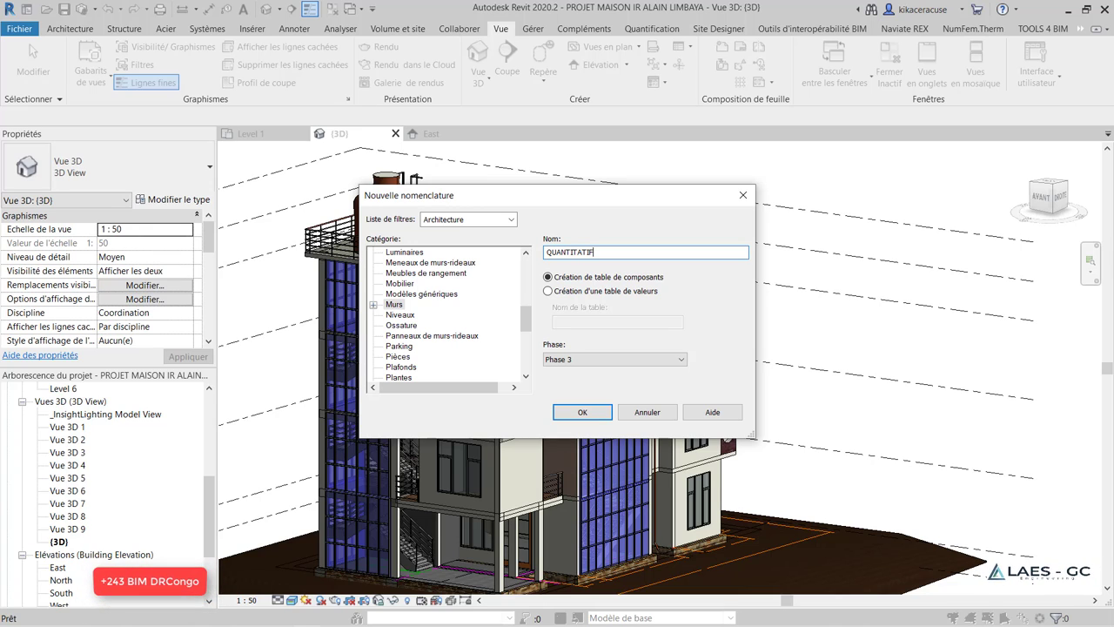
pyautogui.write(' MURS')
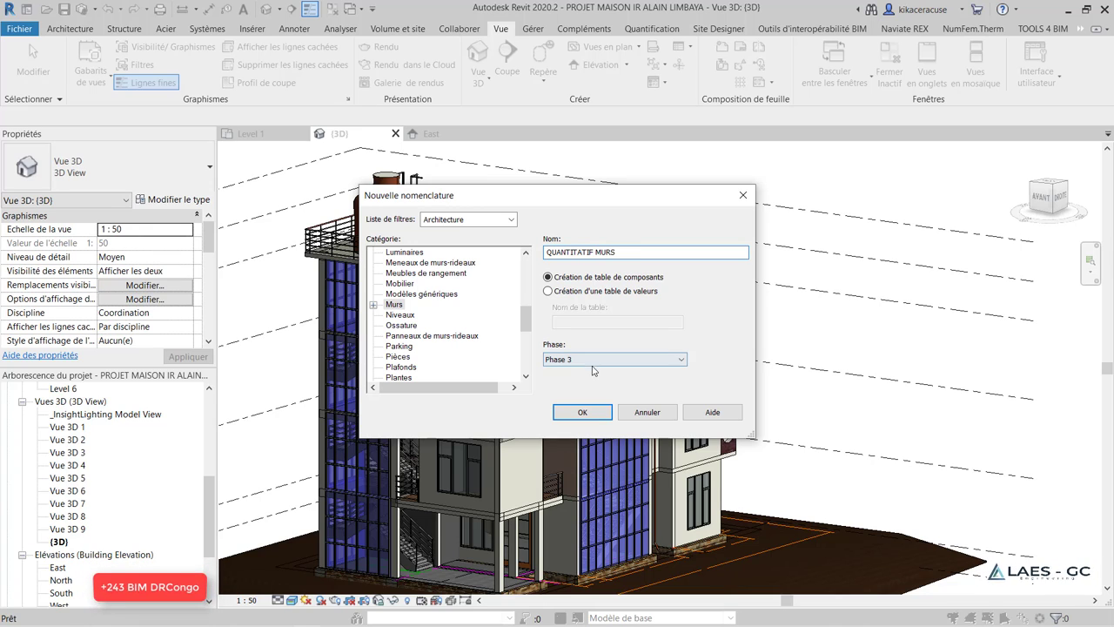
pyautogui.click(610, 359)
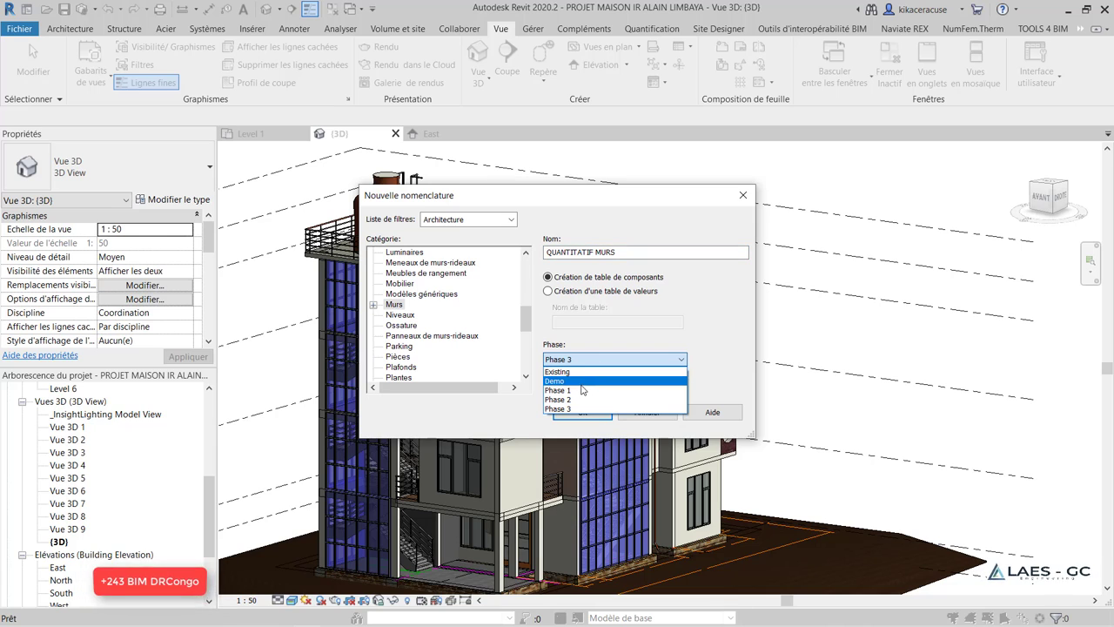
pyautogui.click(581, 392)
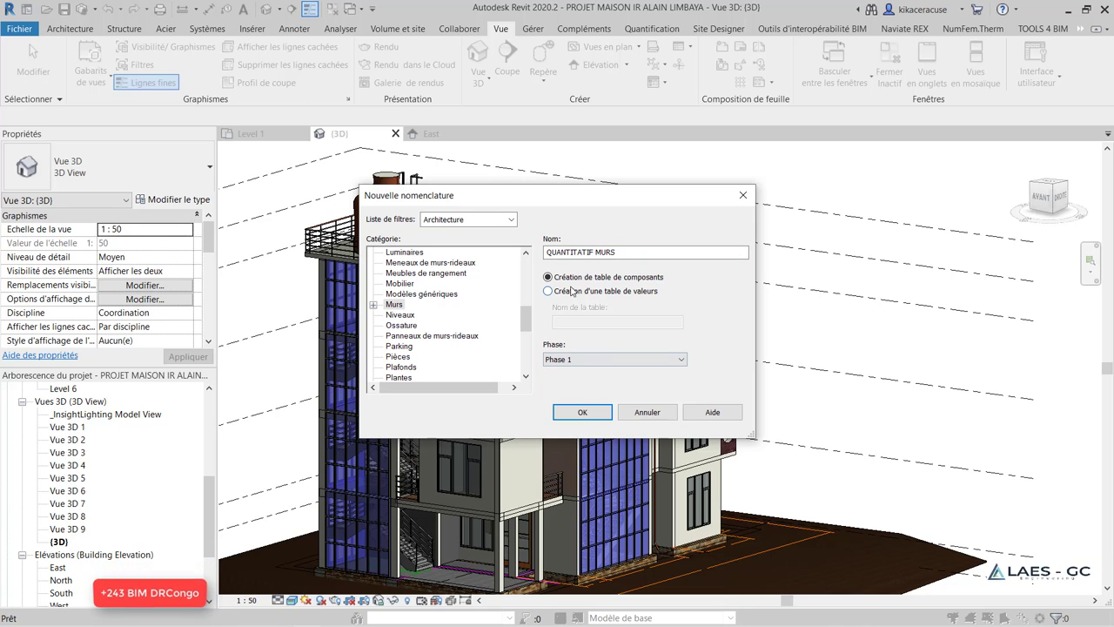
# Create the wall schedule with the fields Famille et type, Surface and Coût
pyautogui.click(578, 410)
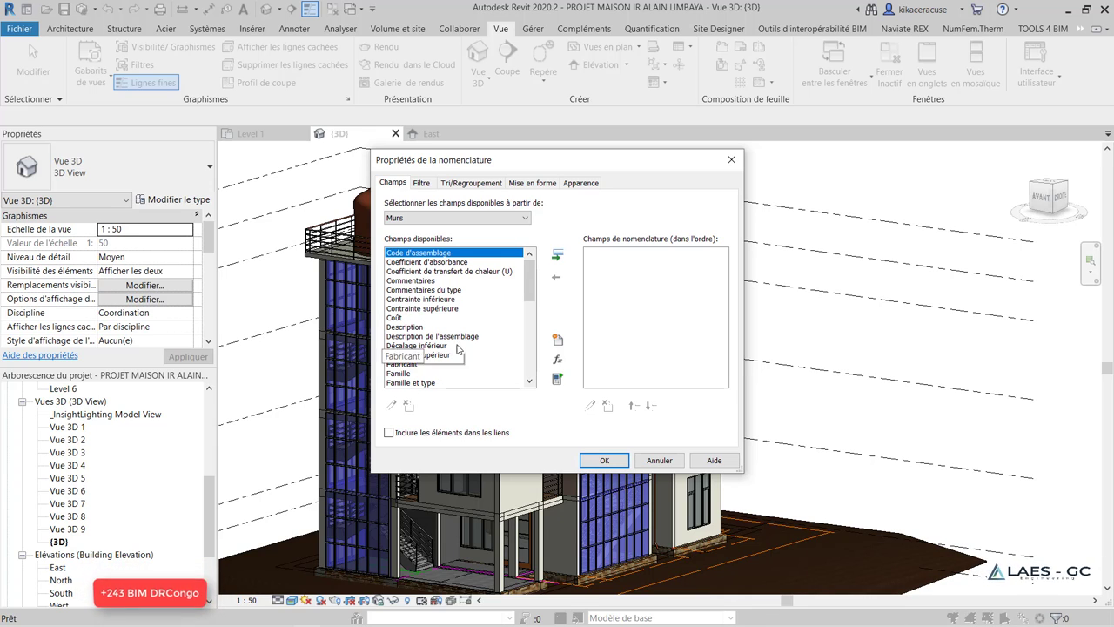
pyautogui.click(460, 383)
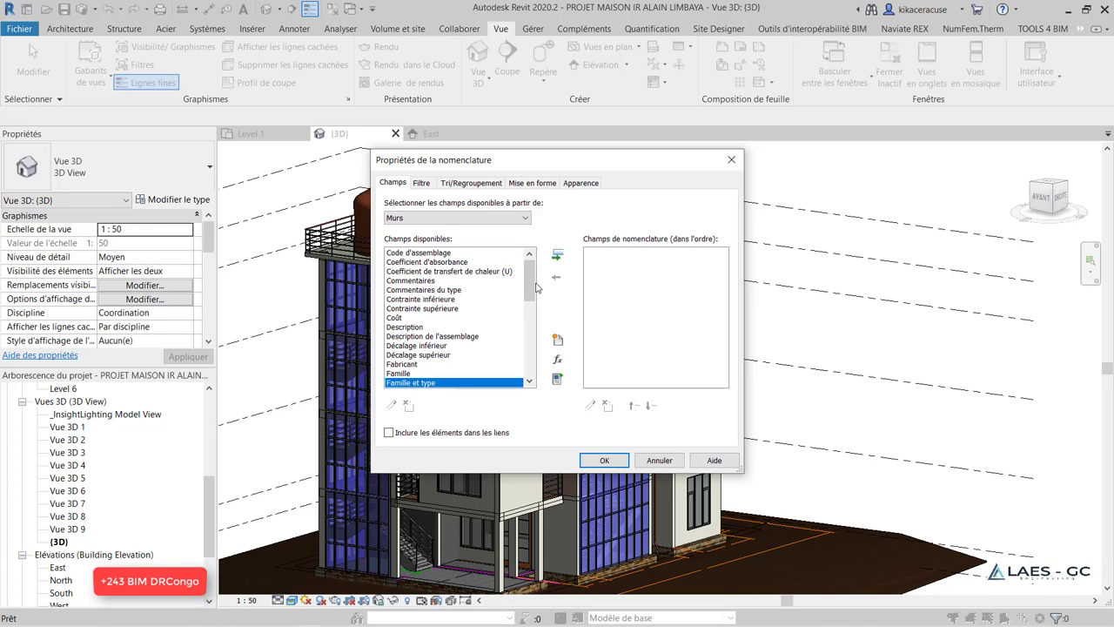
pyautogui.click(557, 255)
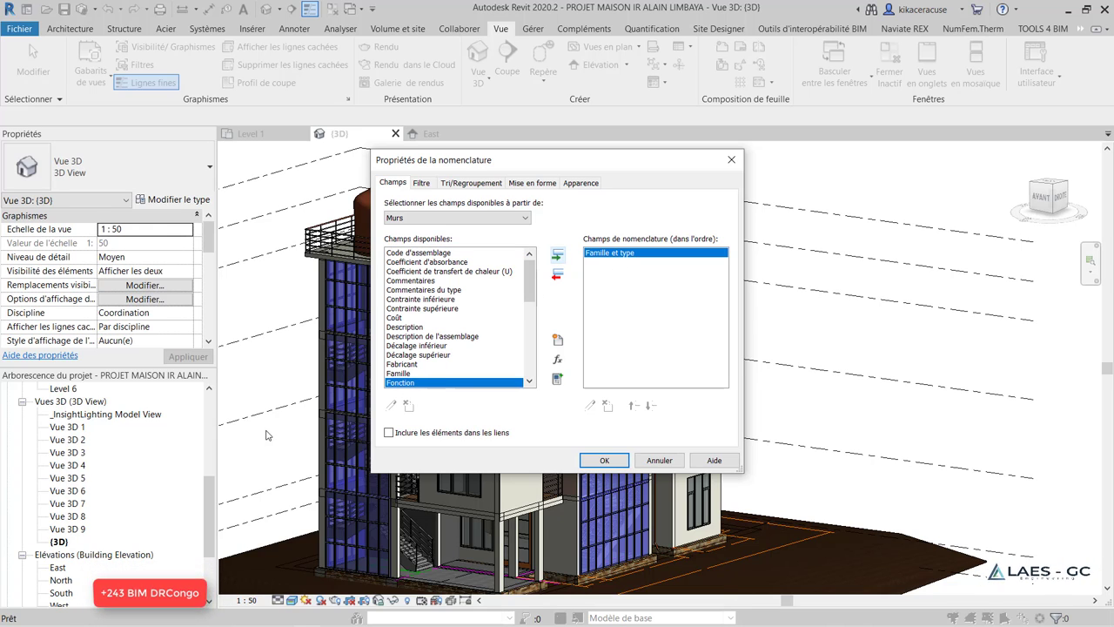
pyautogui.click(418, 318)
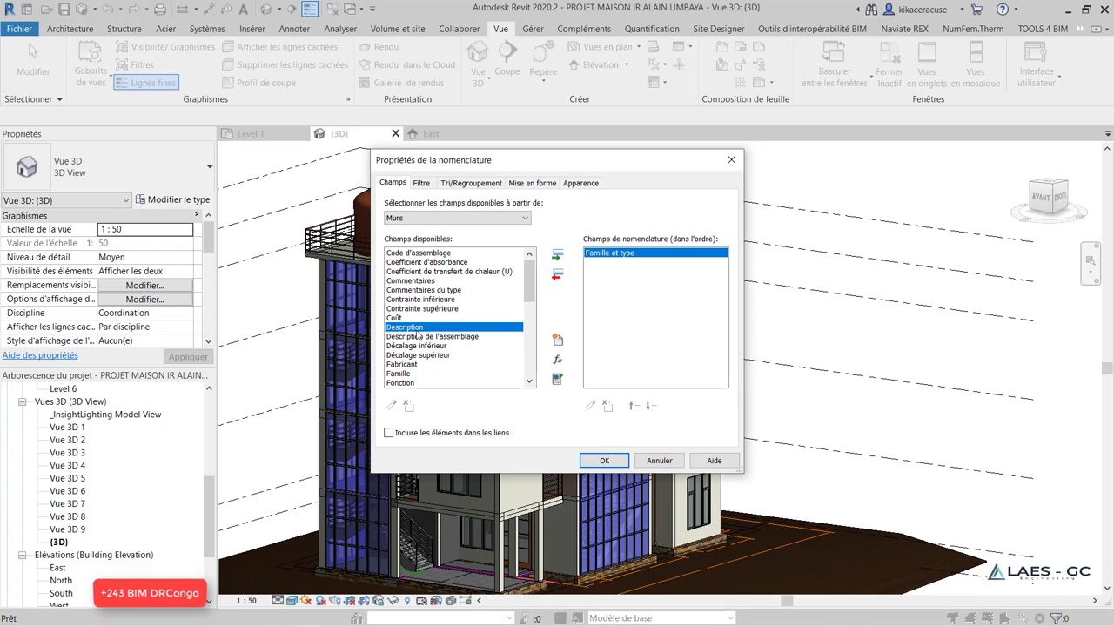
pyautogui.press('s')
pyautogui.click(557, 256)
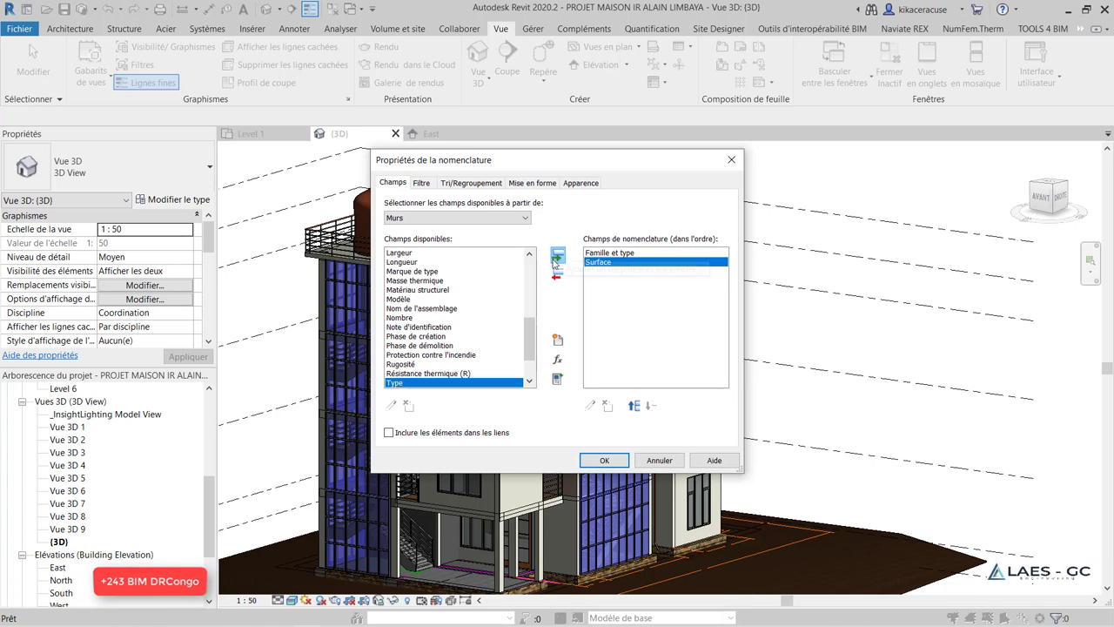
pyautogui.scroll(5, 409, 300)
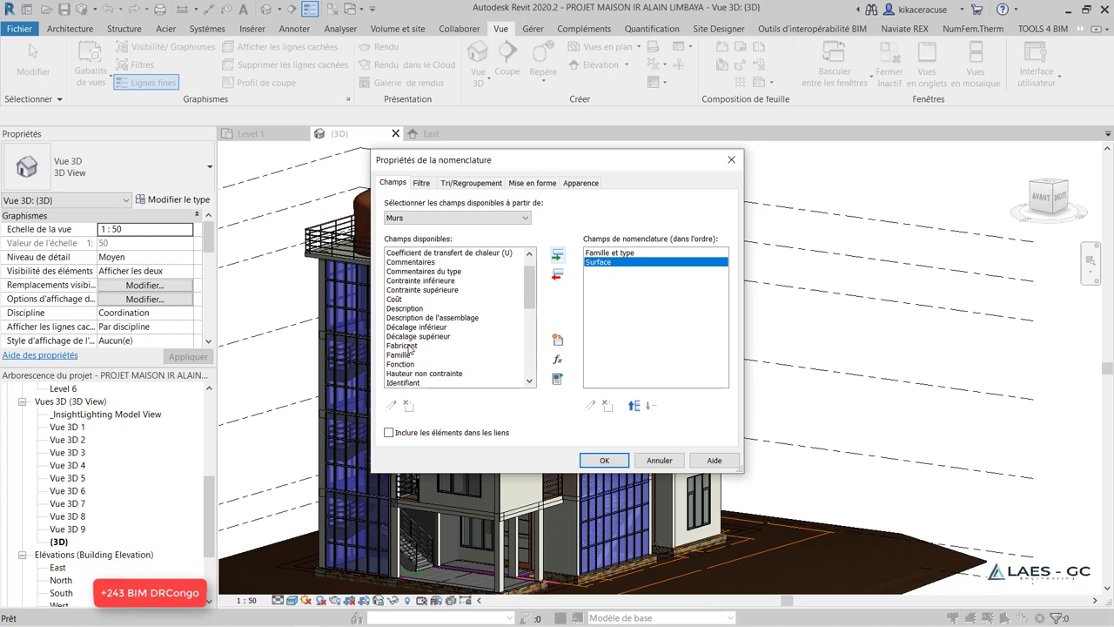
pyautogui.scroll(1, 409, 322)
pyautogui.click(393, 319)
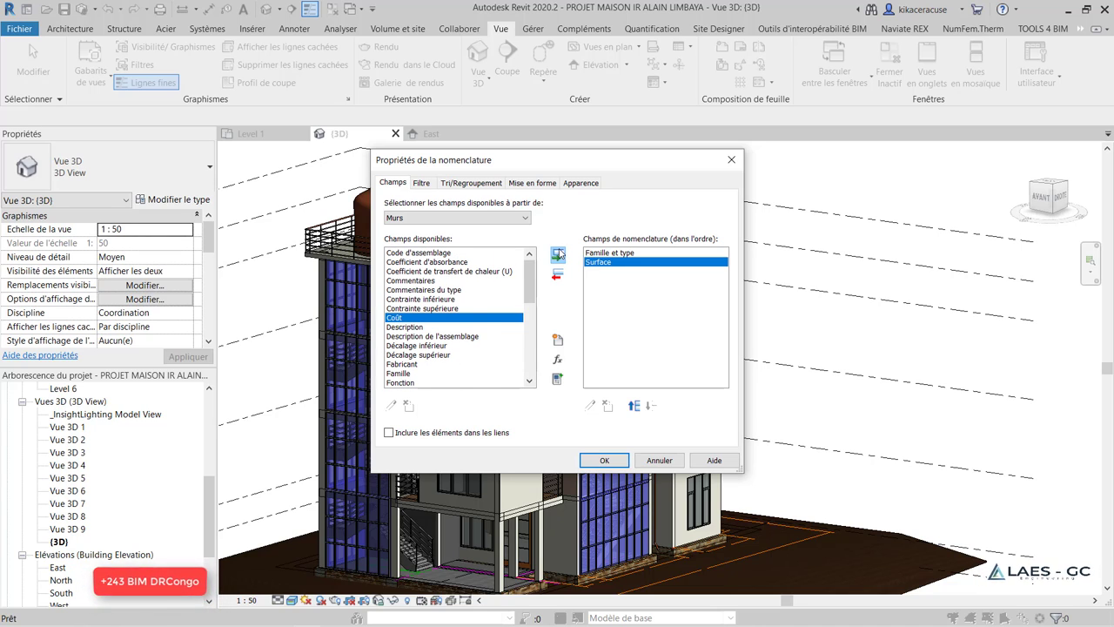
pyautogui.click(557, 255)
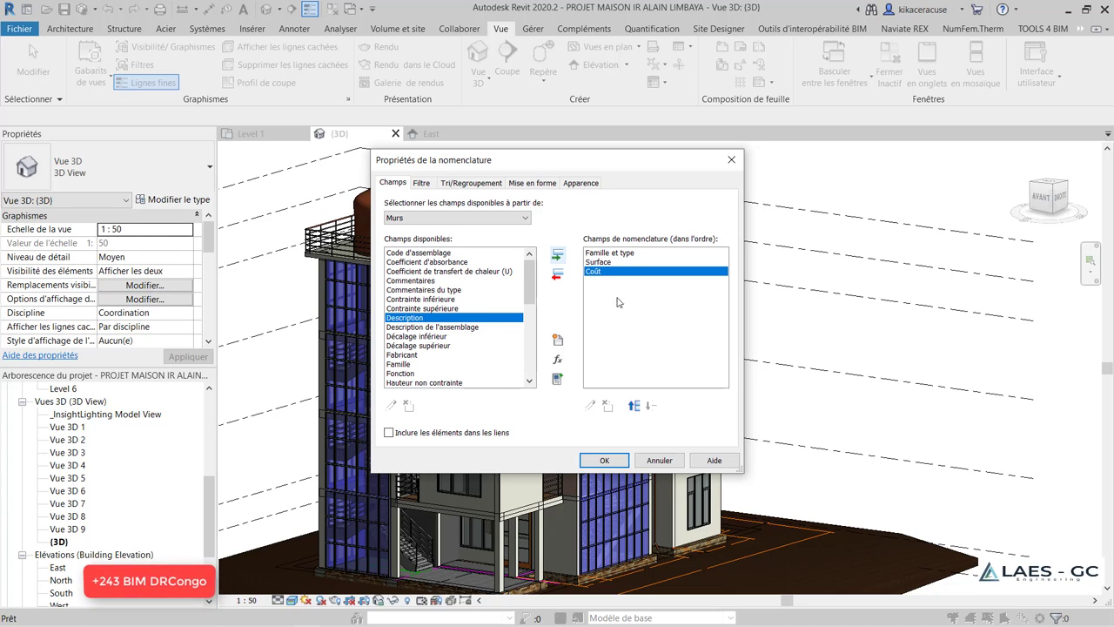
# Add a calculated value named Total Wall, discipline Commune, type Devise
pyautogui.click(557, 360)
pyautogui.write('T')
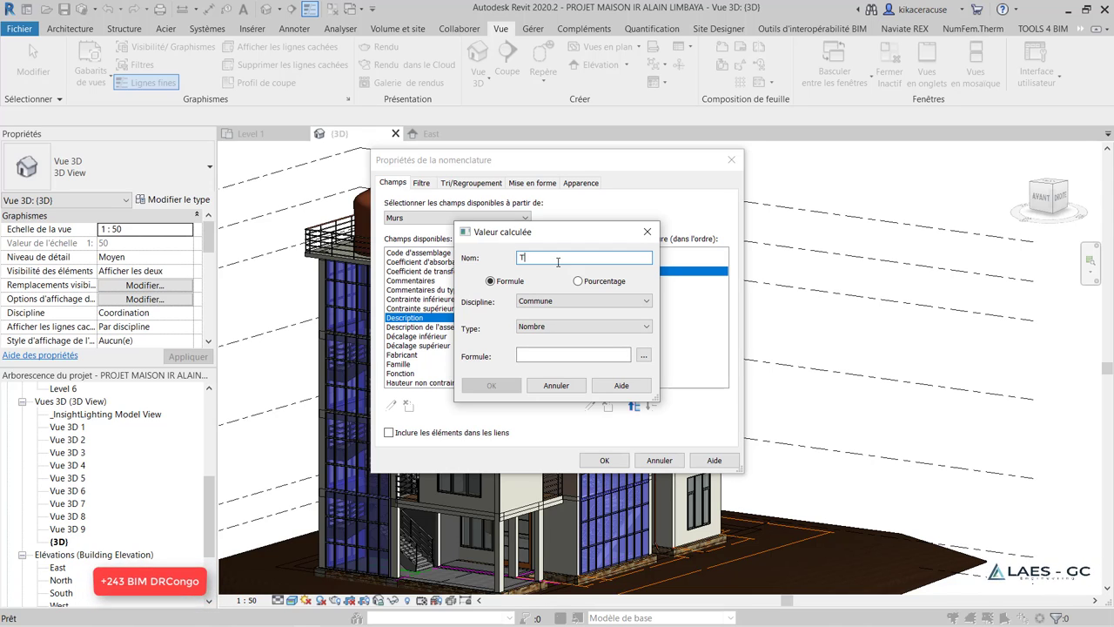
pyautogui.write('otam')
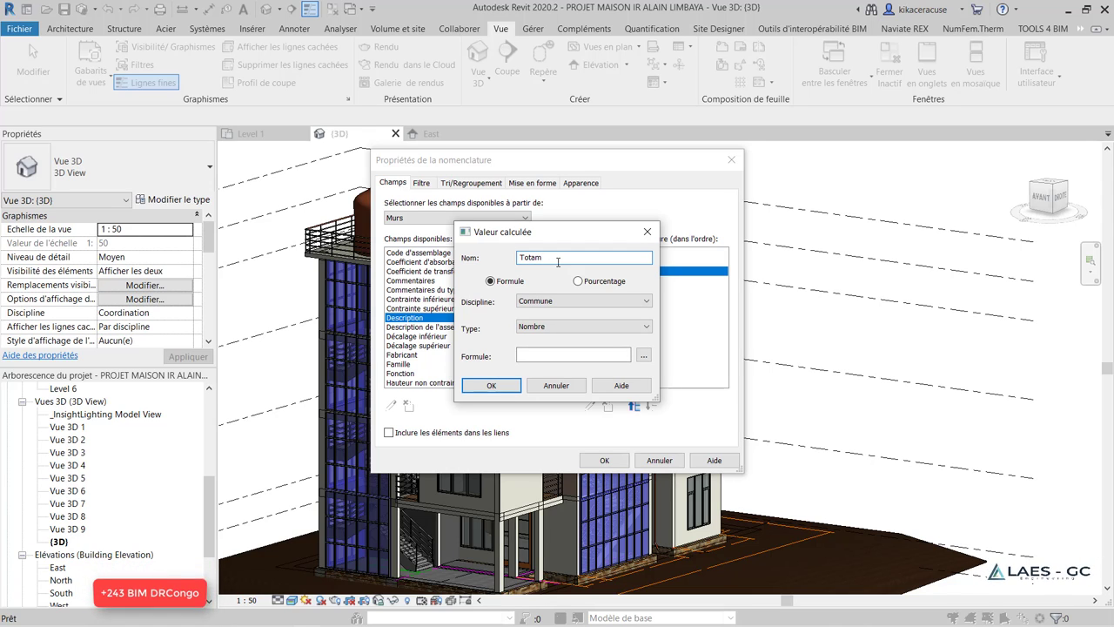
pyautogui.press('BackSpace')
pyautogui.write('l Wall')
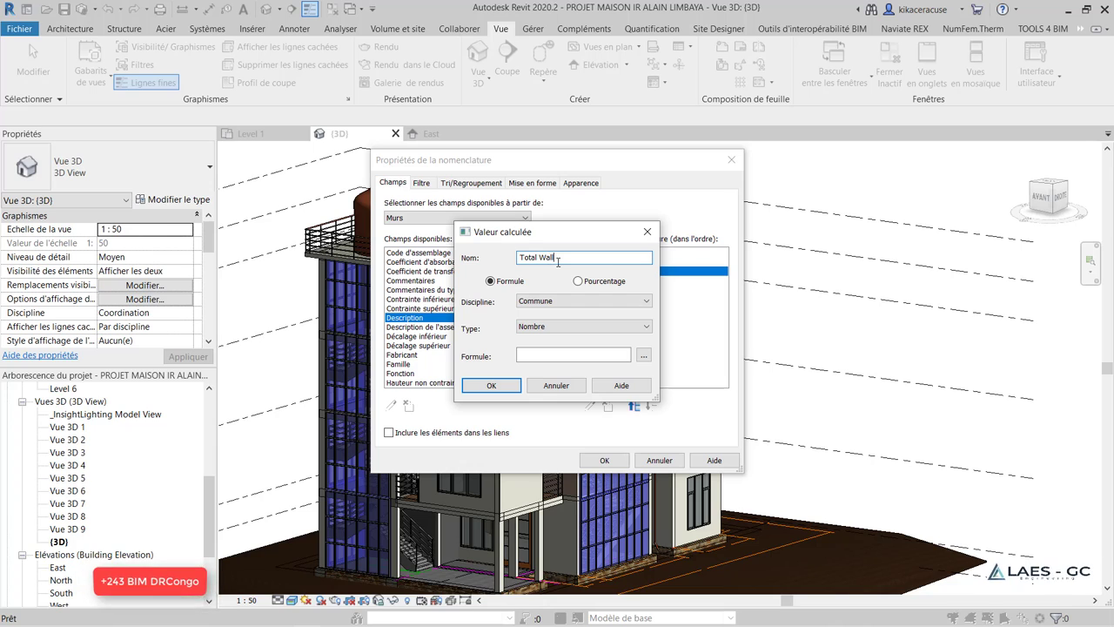
pyautogui.click(572, 305)
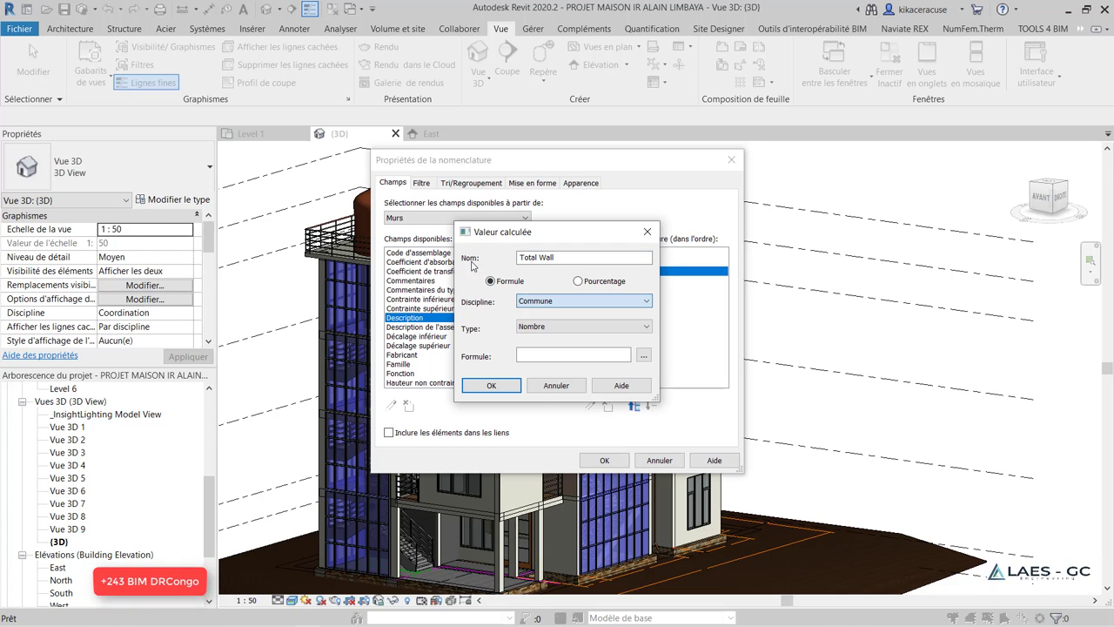
pyautogui.click(472, 266)
pyautogui.click(566, 327)
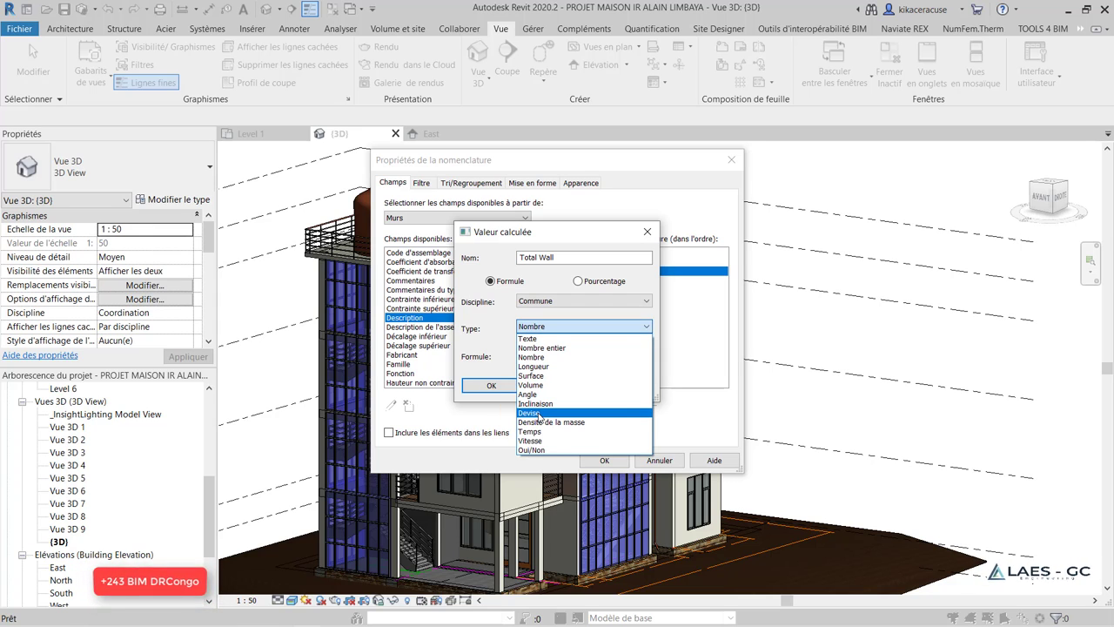
pyautogui.click(538, 415)
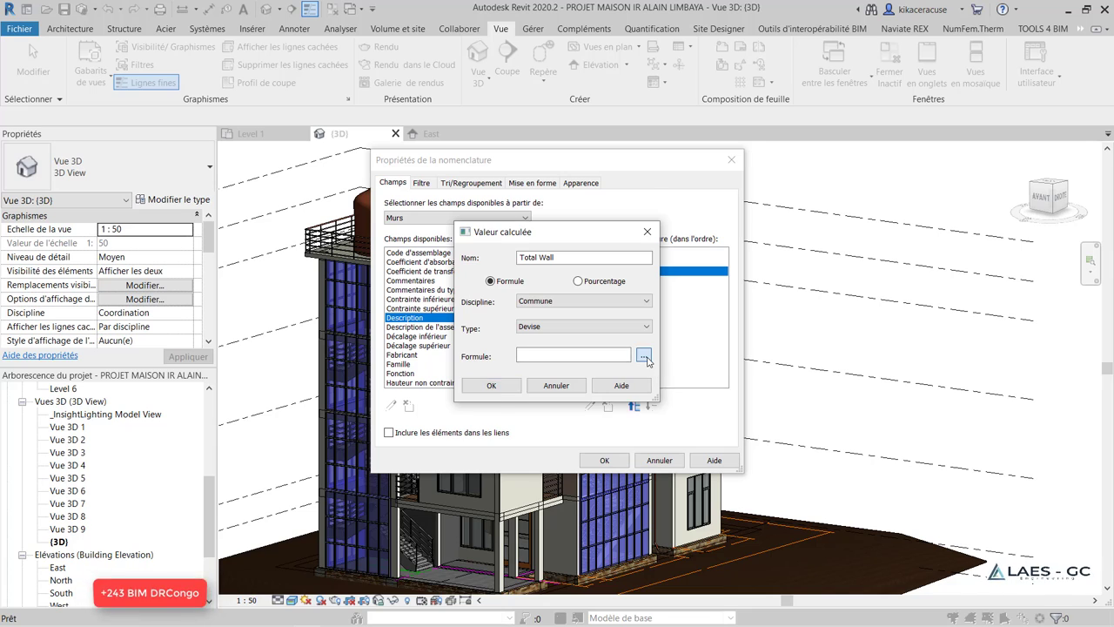
# Build the Total Wall formula Surface * Coût /1 from the field picker
pyautogui.click(643, 356)
pyautogui.click(488, 256)
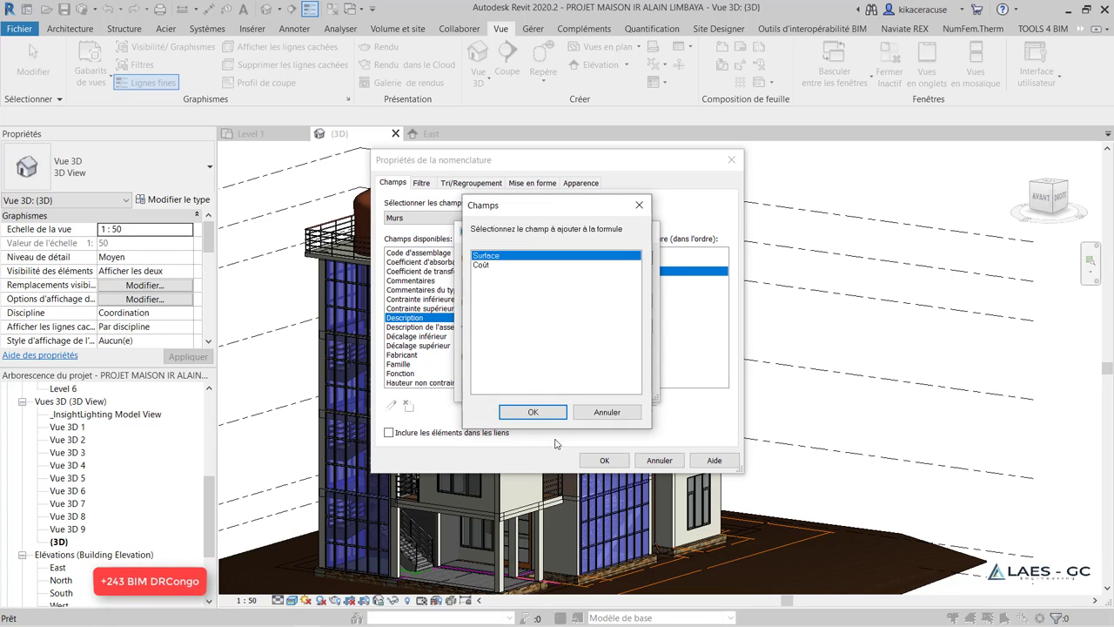
pyautogui.click(532, 411)
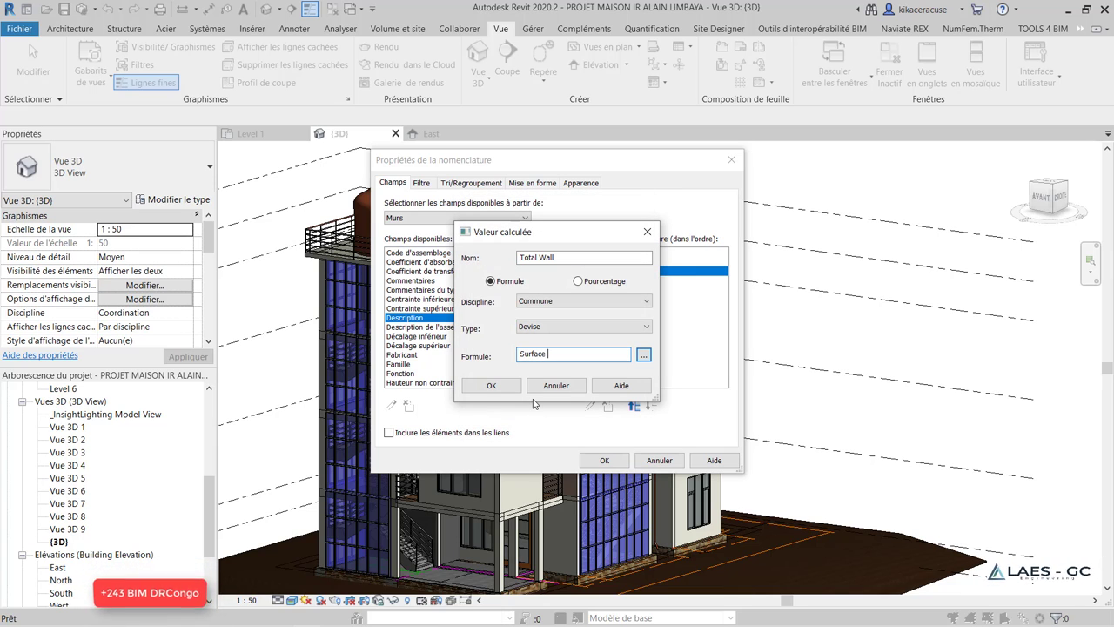
pyautogui.write('ù')
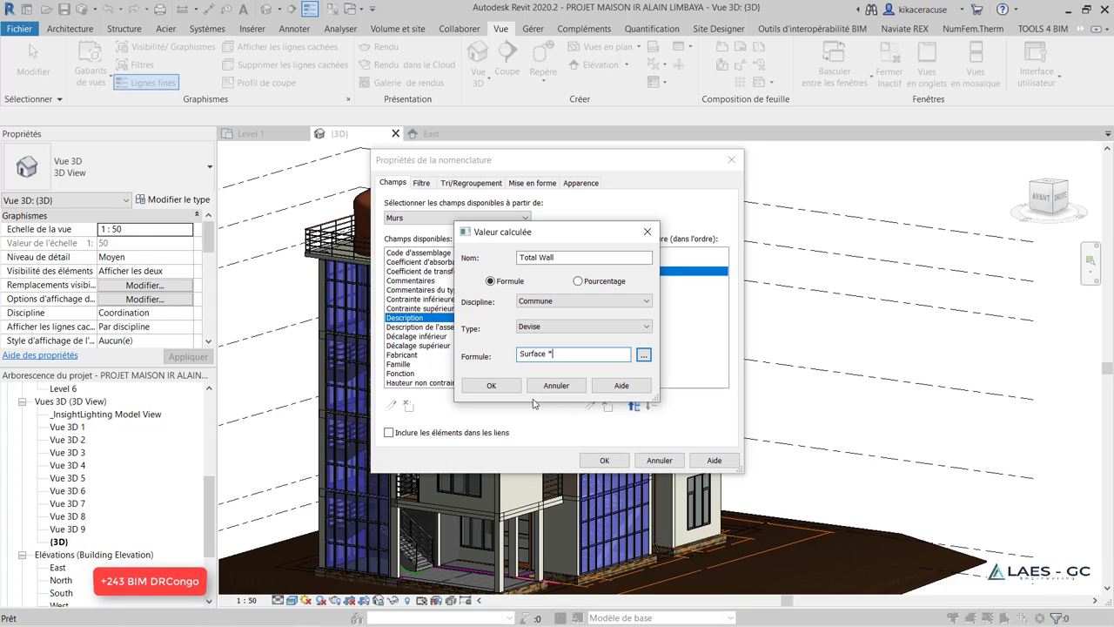
pyautogui.click(644, 354)
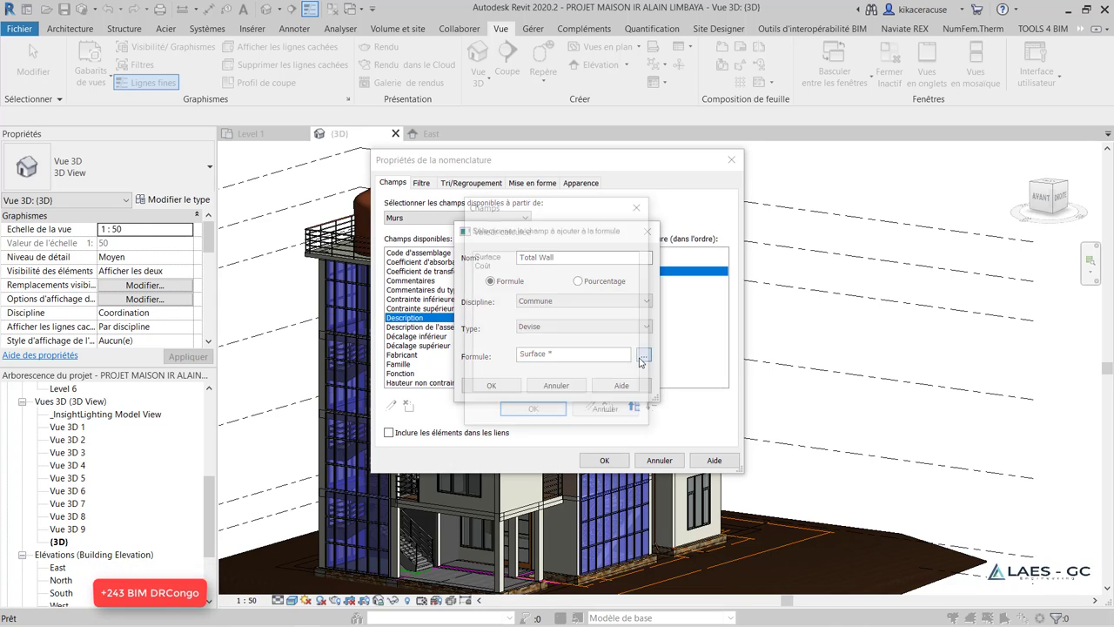
pyautogui.click(486, 265)
pyautogui.click(547, 411)
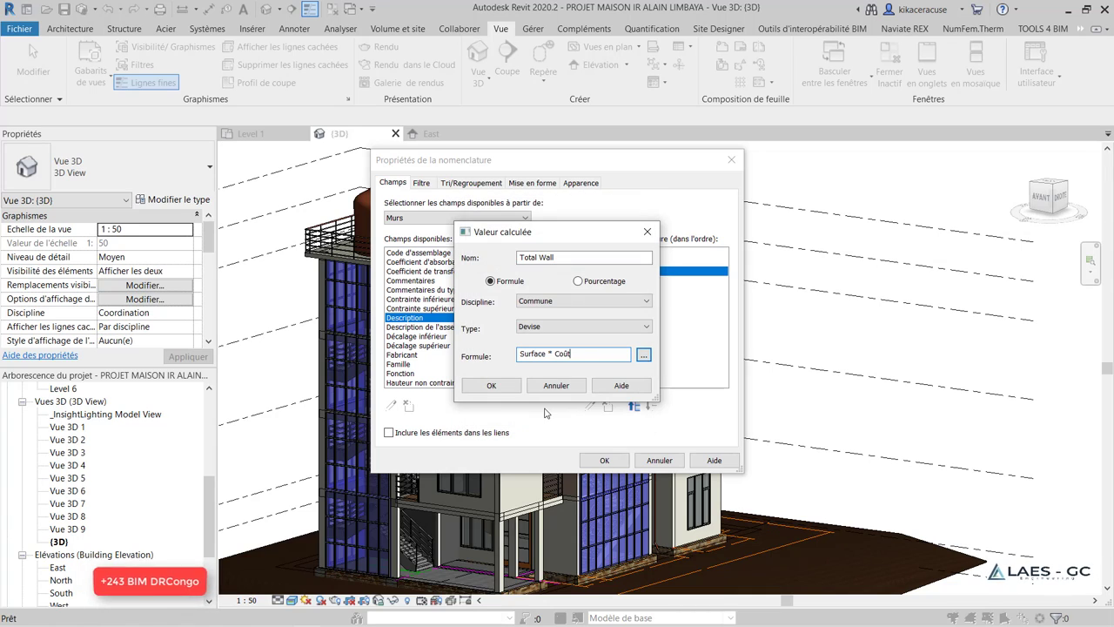
pyautogui.write(' /1')
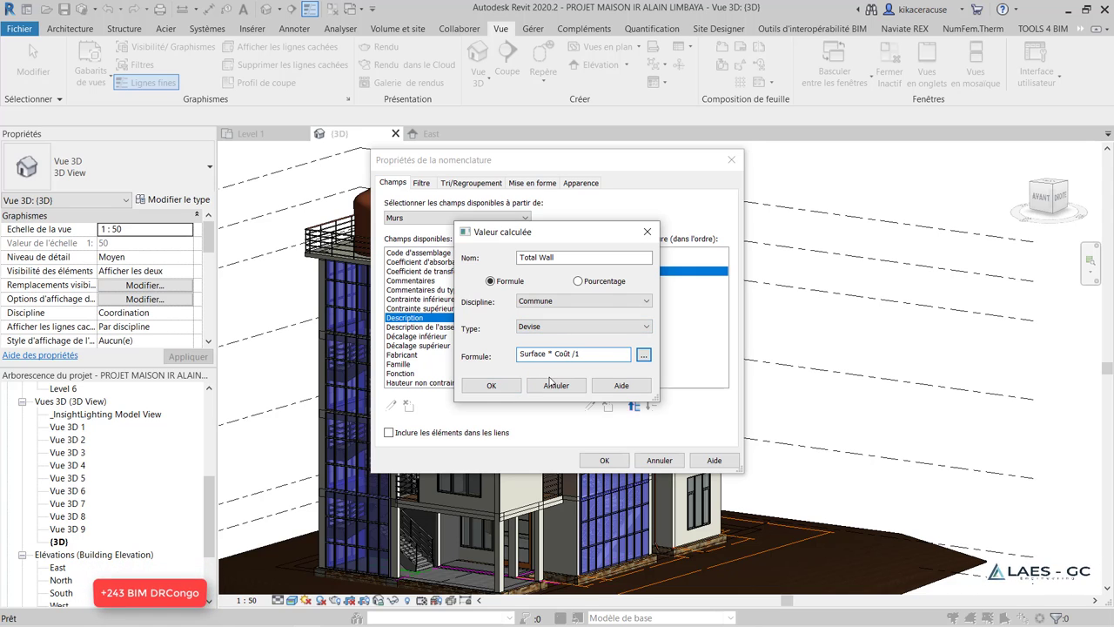
# Sort the schedule by Famille et type and turn on grand totals
pyautogui.click(503, 388)
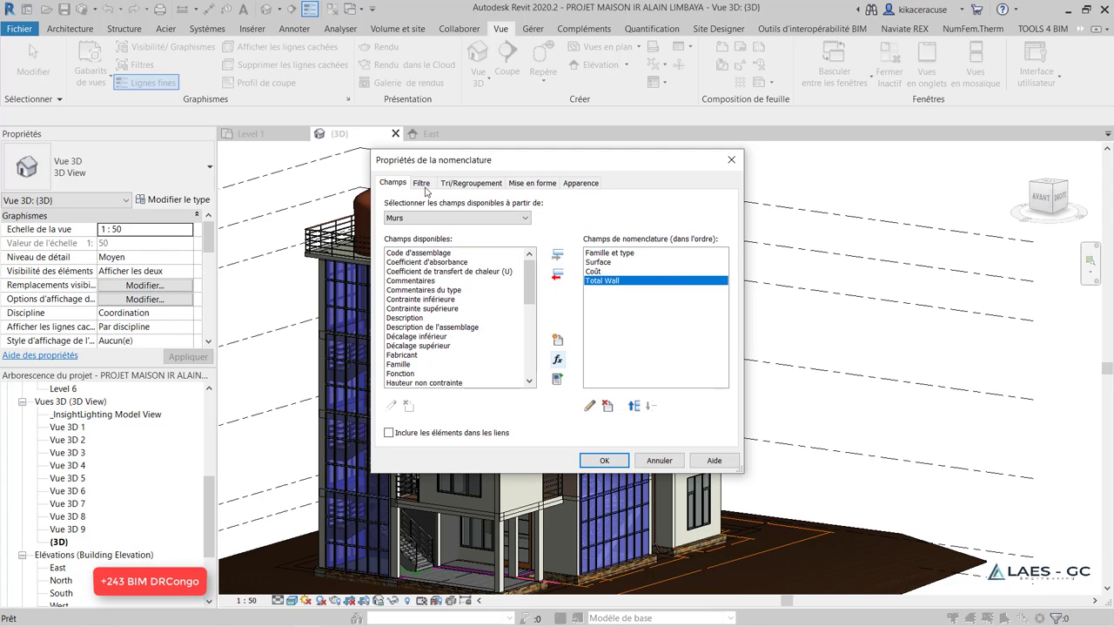
pyautogui.click(470, 185)
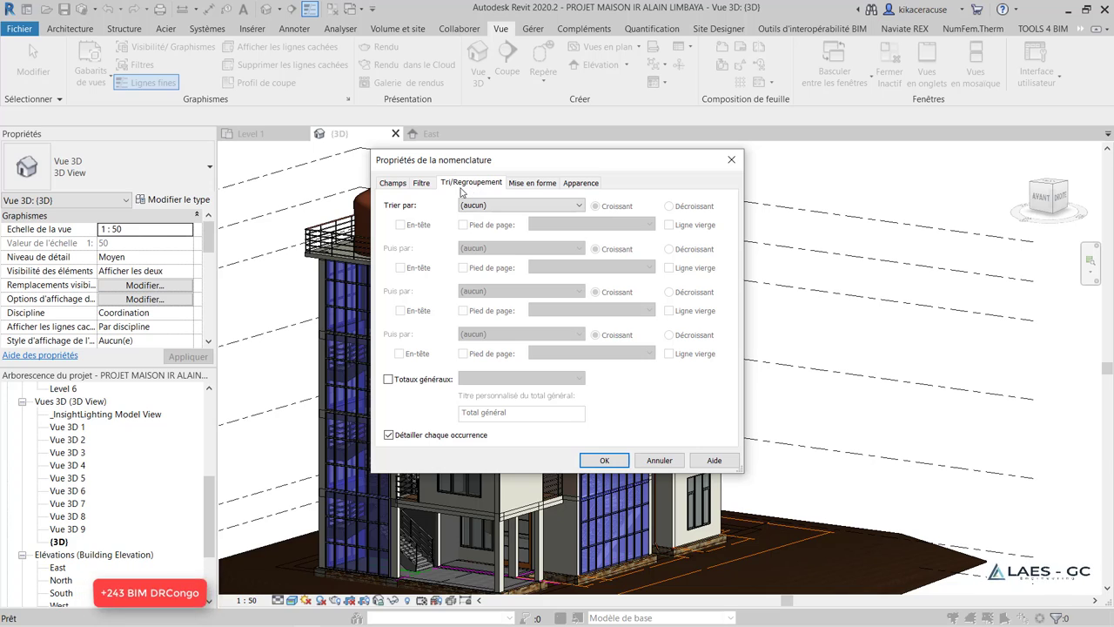
pyautogui.click(483, 205)
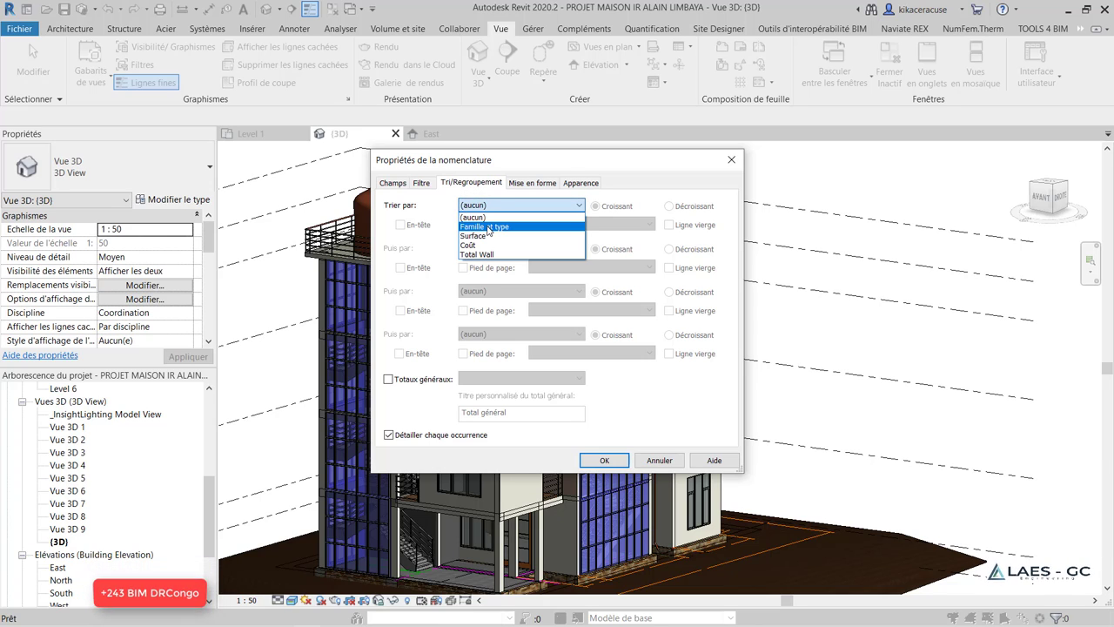
pyautogui.click(489, 228)
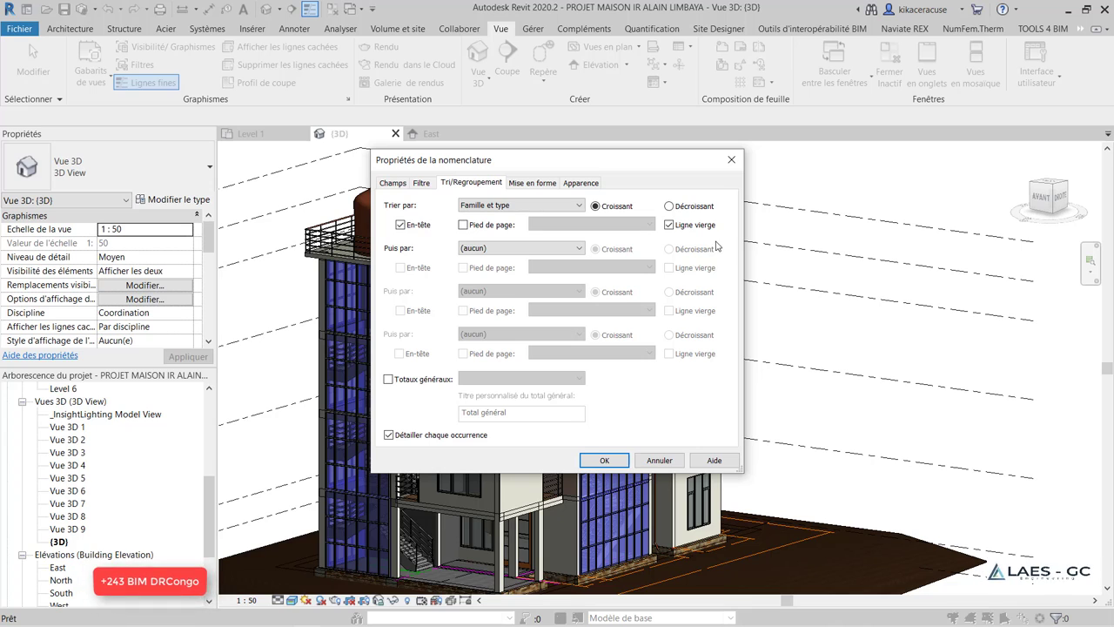
pyautogui.click(388, 379)
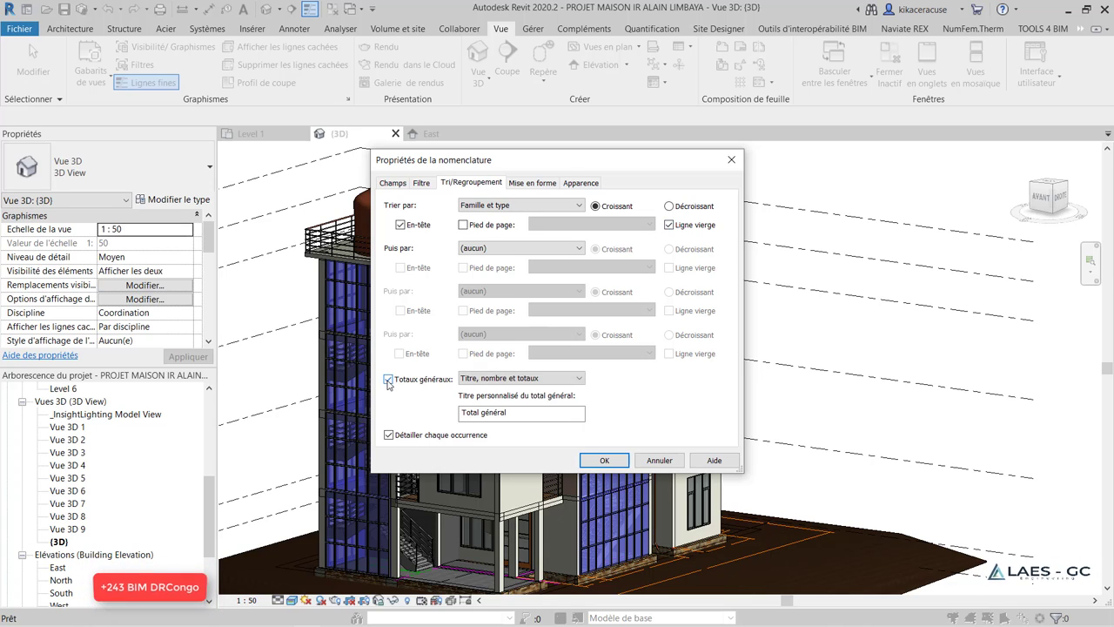
# Make the Total Wall column calculate totals and open the QUANTITATIF MURS schedule
pyautogui.click(536, 188)
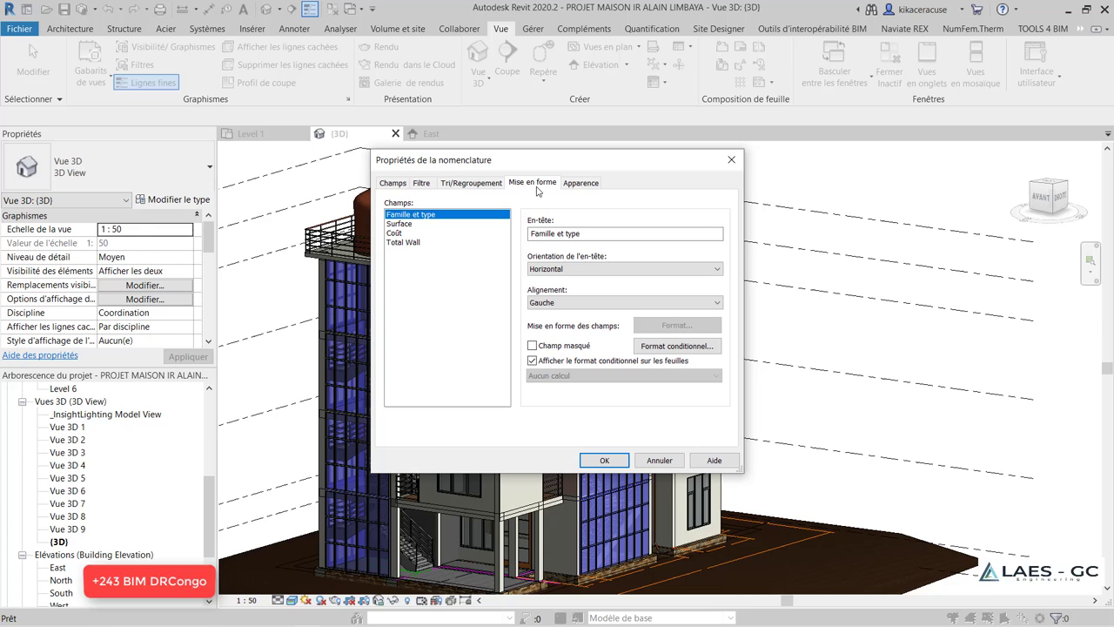
pyautogui.click(403, 243)
pyautogui.click(550, 376)
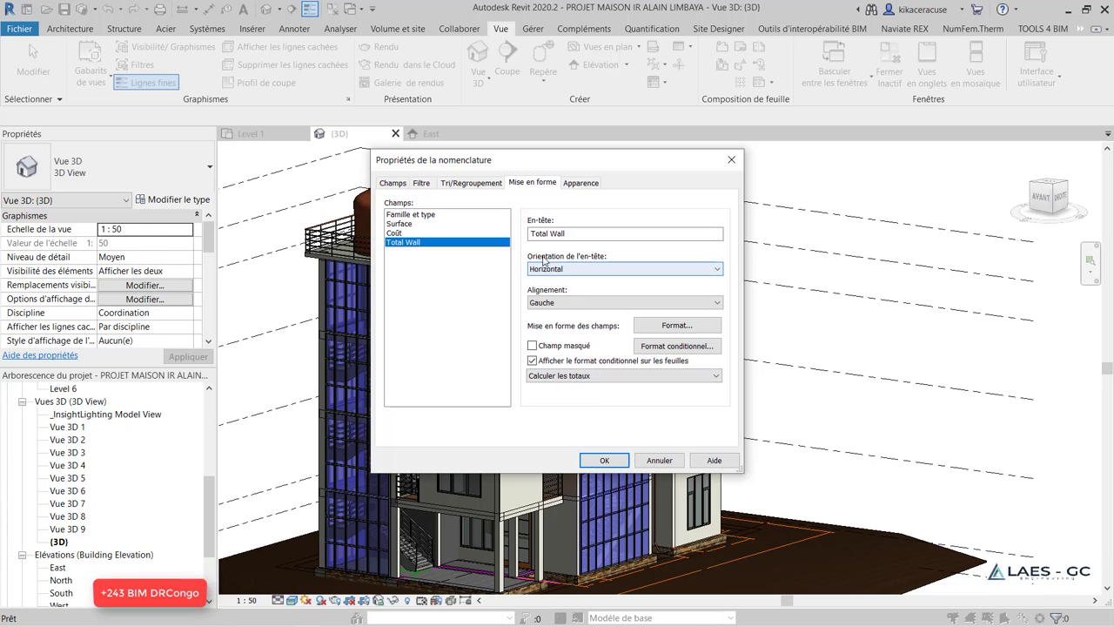
pyautogui.click(609, 468)
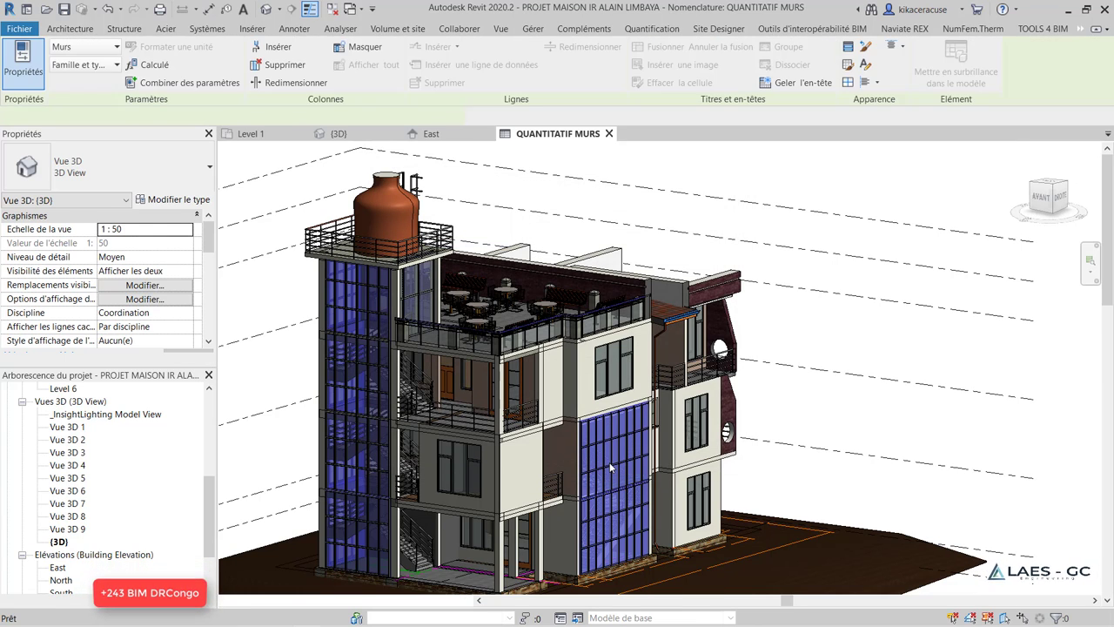
# Widen a QUANTITATIF MURS column and scroll through the wall groups to Total général
pyautogui.scroll(-5, 336, 289)
pyautogui.scroll(-5, 336, 290)
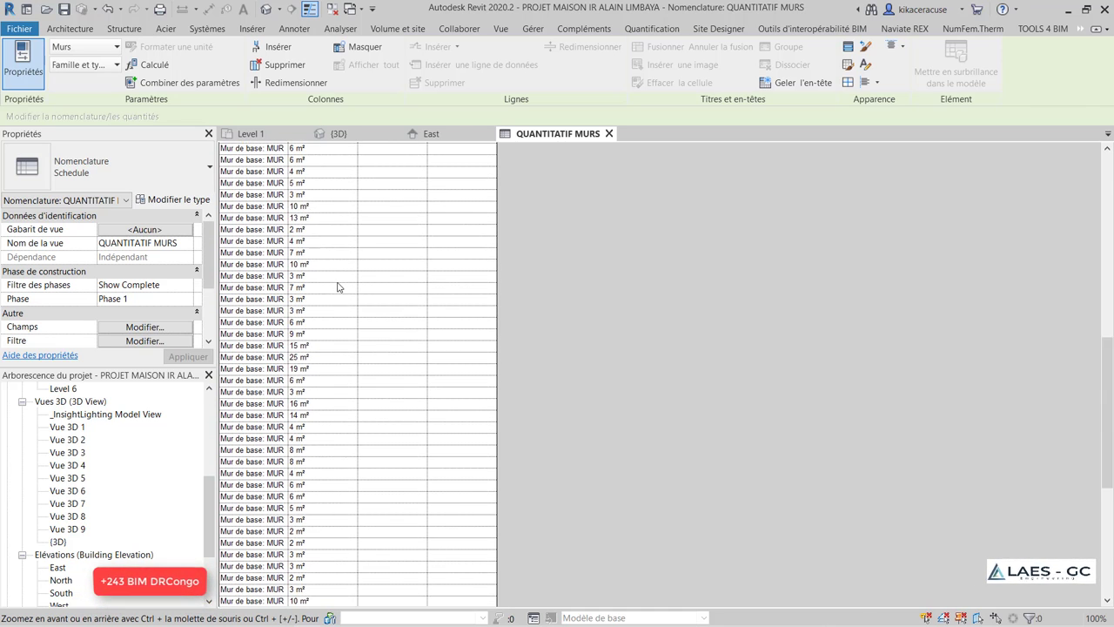
pyautogui.scroll(-5, 337, 287)
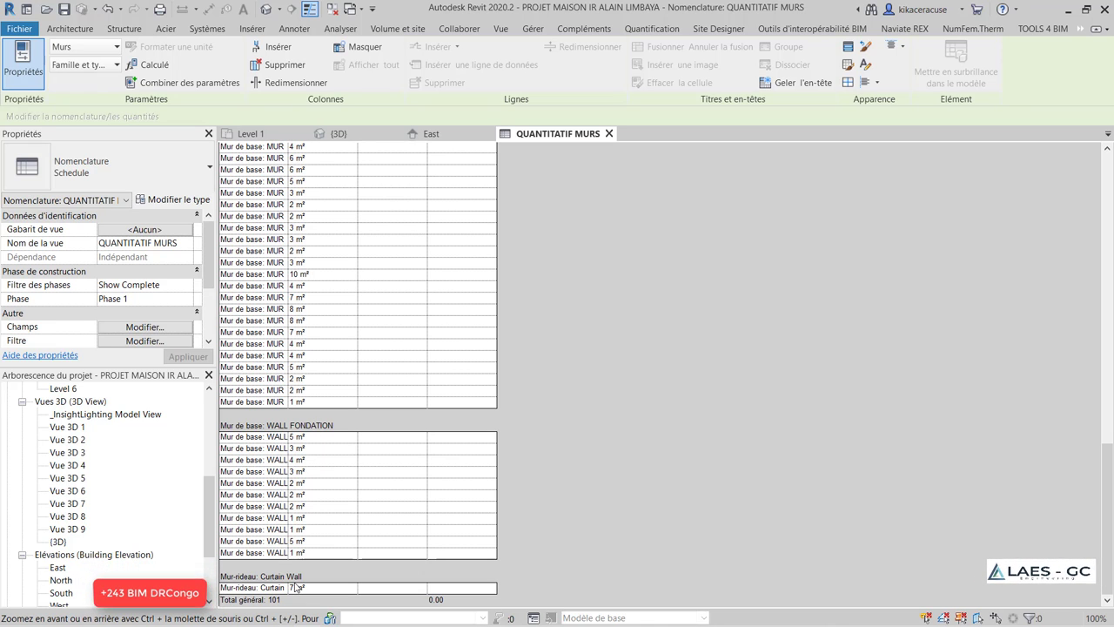
pyautogui.scroll(3, 288, 557)
pyautogui.scroll(3, 323, 530)
pyautogui.scroll(3, 327, 534)
pyautogui.scroll(5, 326, 535)
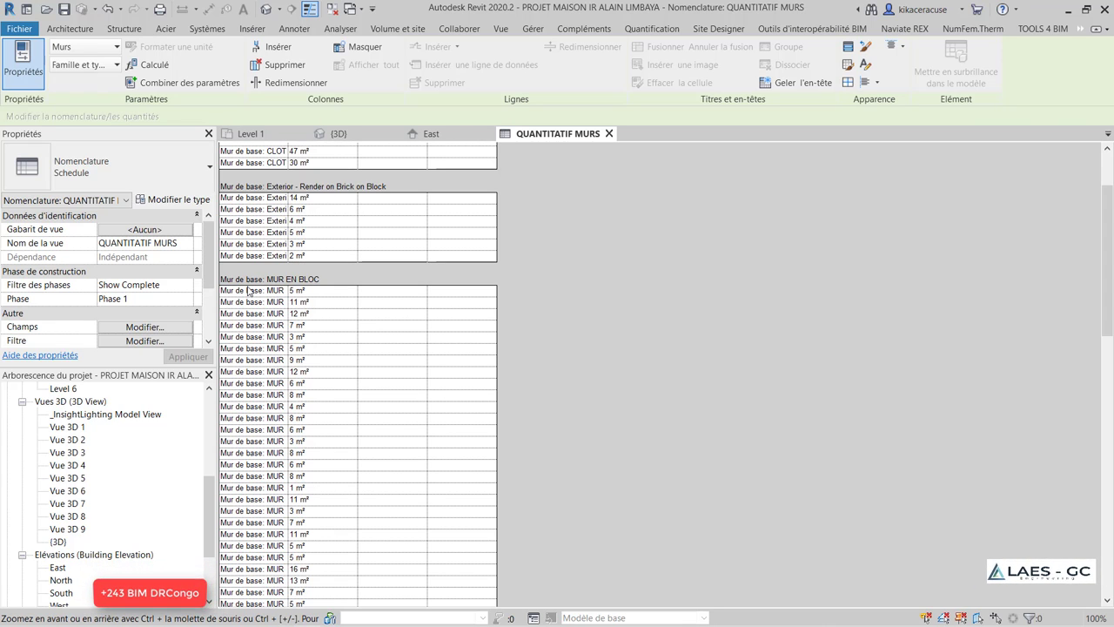
pyautogui.moveTo(357, 141); pyautogui.dragTo(440, 139)
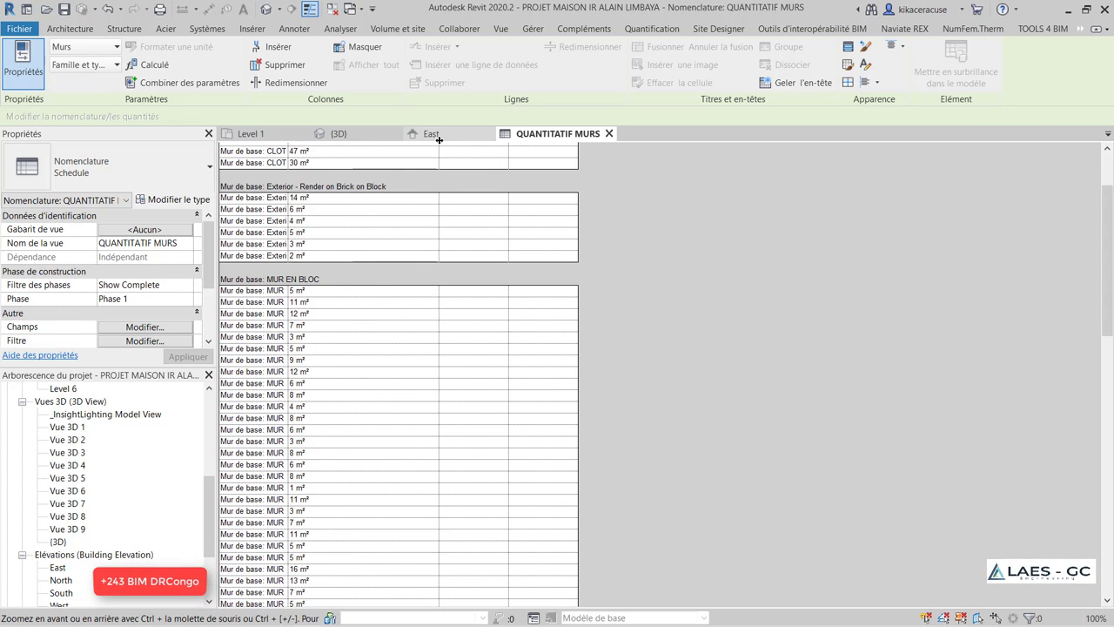
pyautogui.scroll(3, 440, 232)
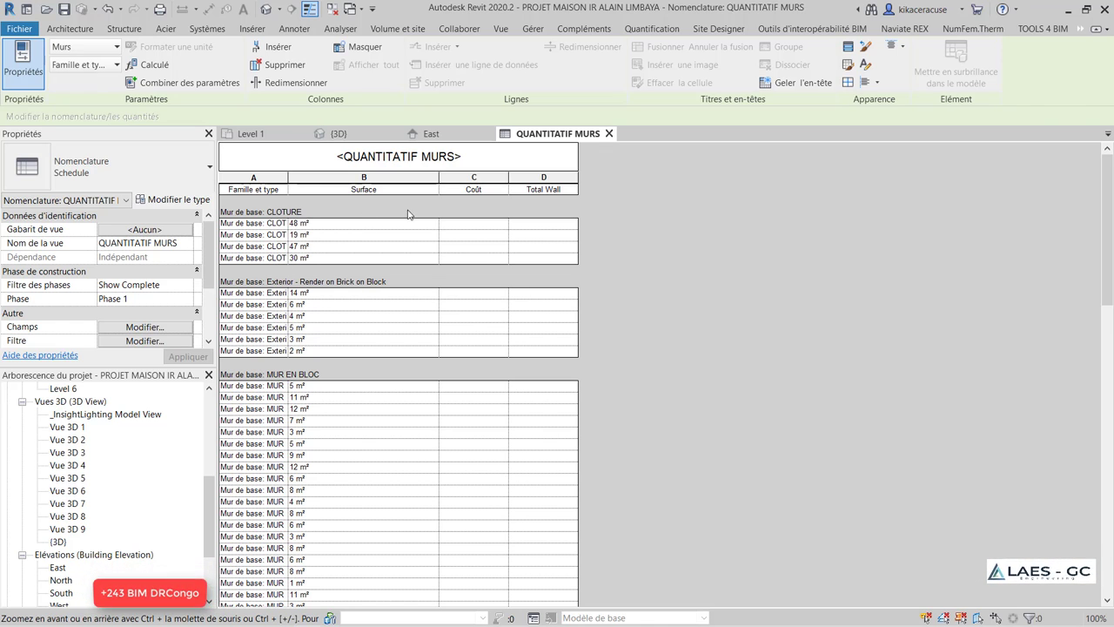
pyautogui.scroll(-3, 409, 214)
pyautogui.scroll(-3, 409, 214)
pyautogui.scroll(-2, 409, 214)
pyautogui.scroll(5, 411, 212)
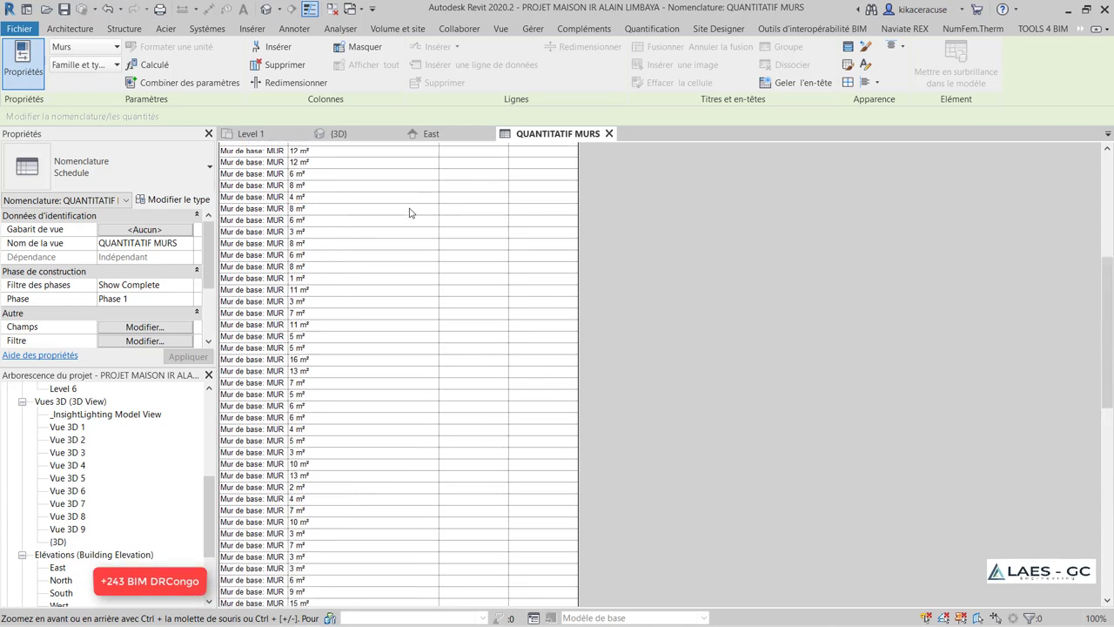
pyautogui.scroll(-5, 410, 212)
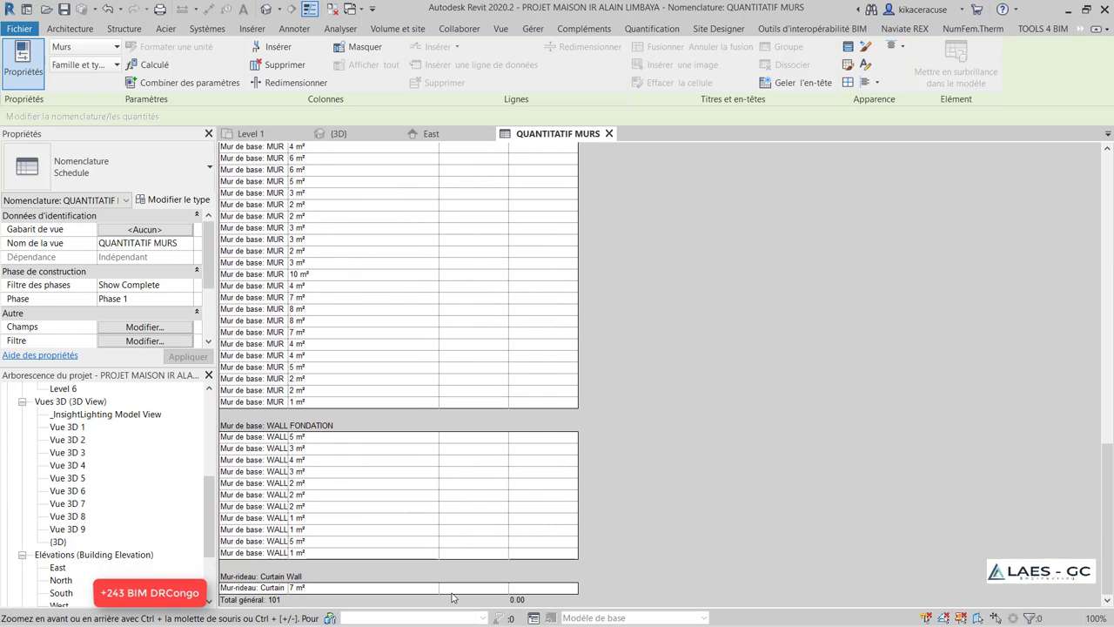
# On Level 1, inspect the CLOTURE wall's type structure and empty Coût without changes
pyautogui.click(345, 135)
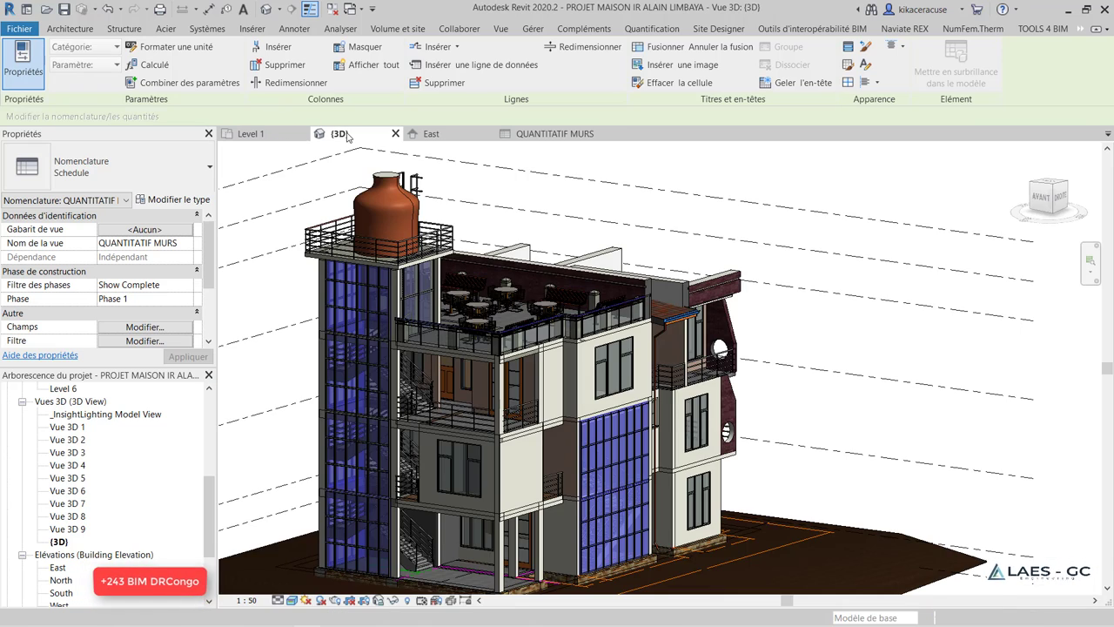
pyautogui.click(255, 134)
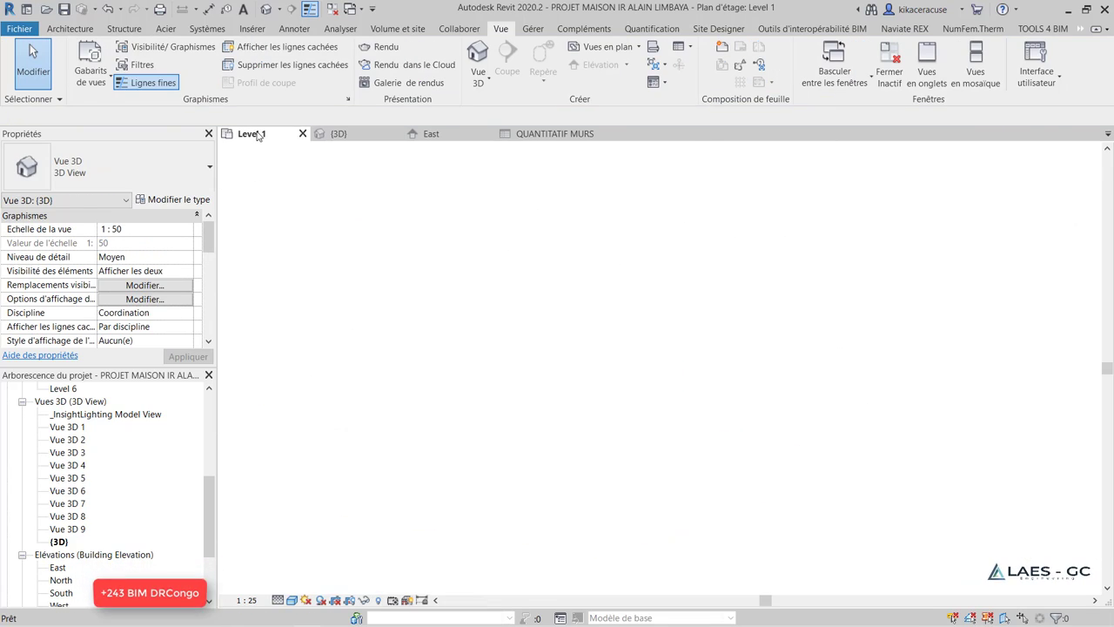
pyautogui.scroll(-2, 409, 340)
pyautogui.scroll(5, 416, 335)
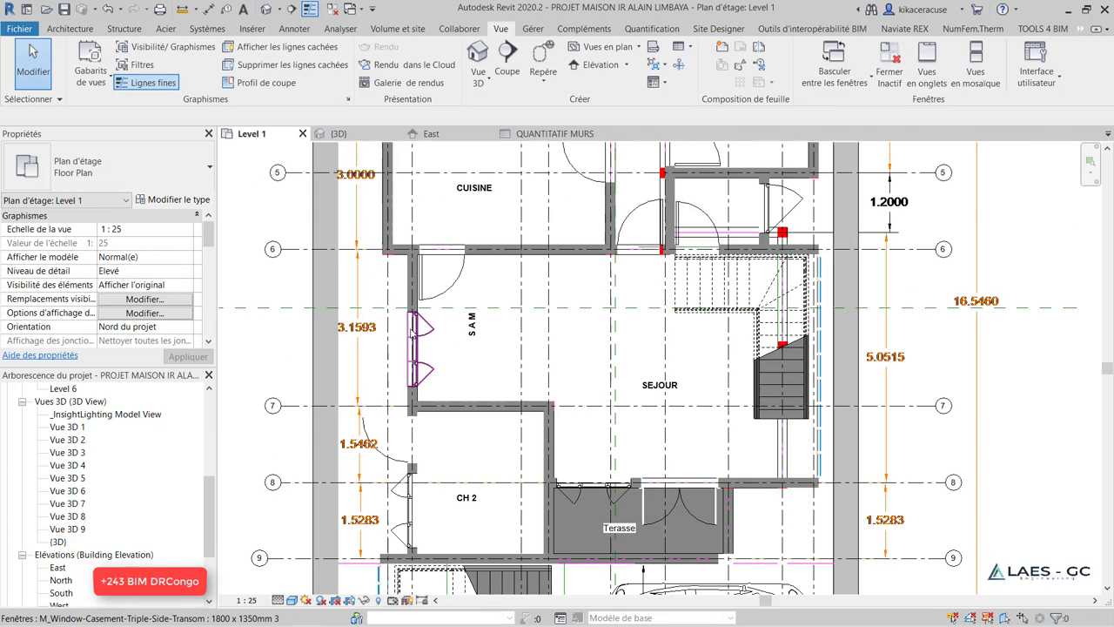
pyautogui.click(329, 292)
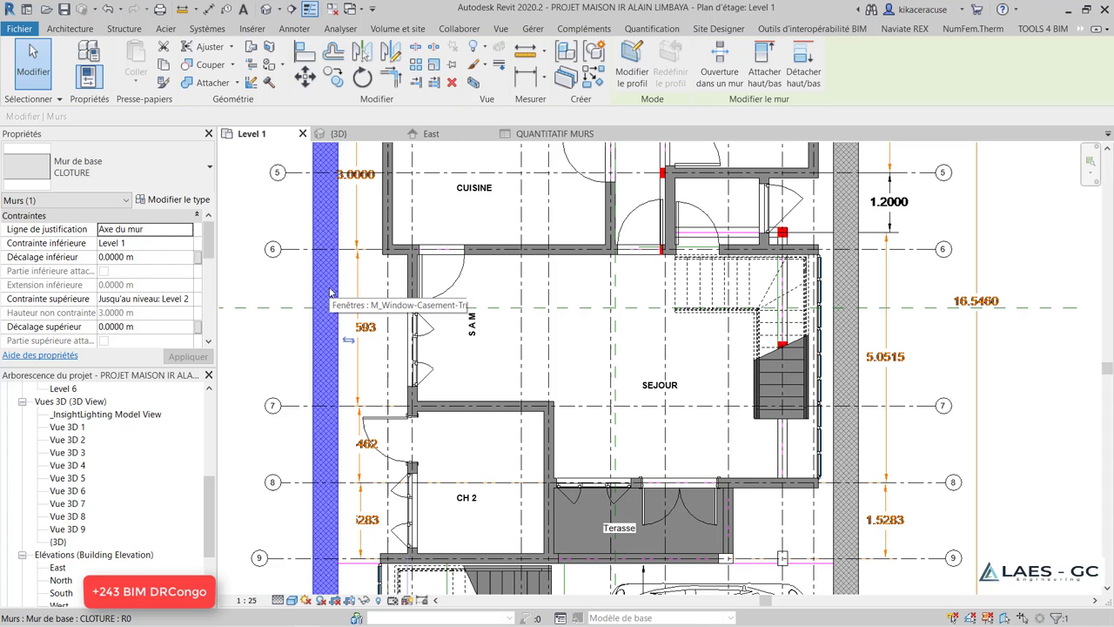
pyautogui.click(174, 200)
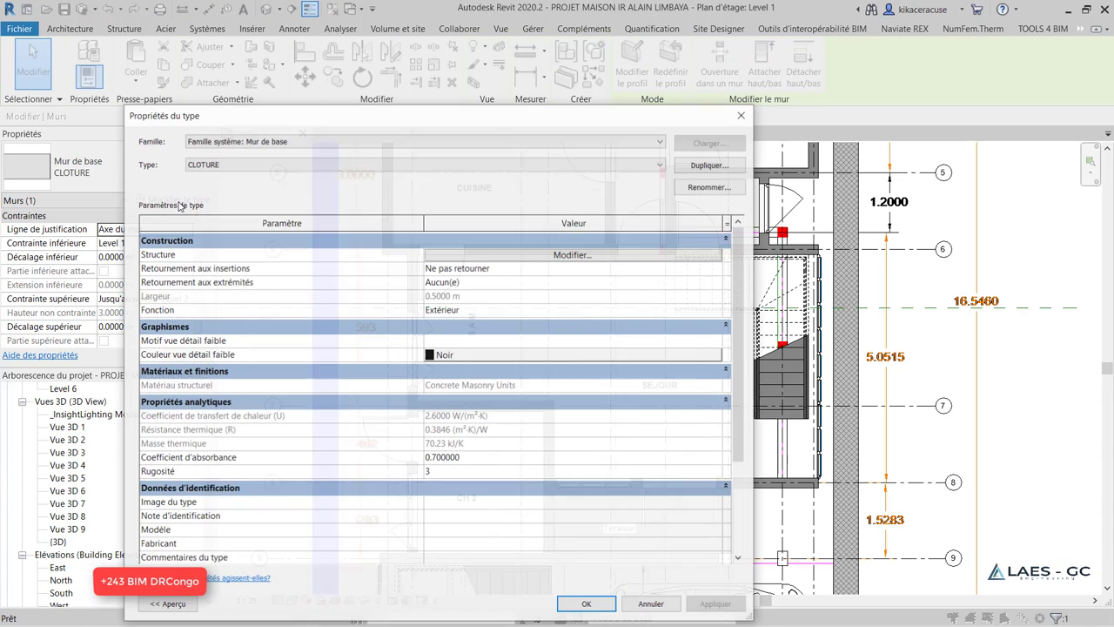
pyautogui.click(573, 255)
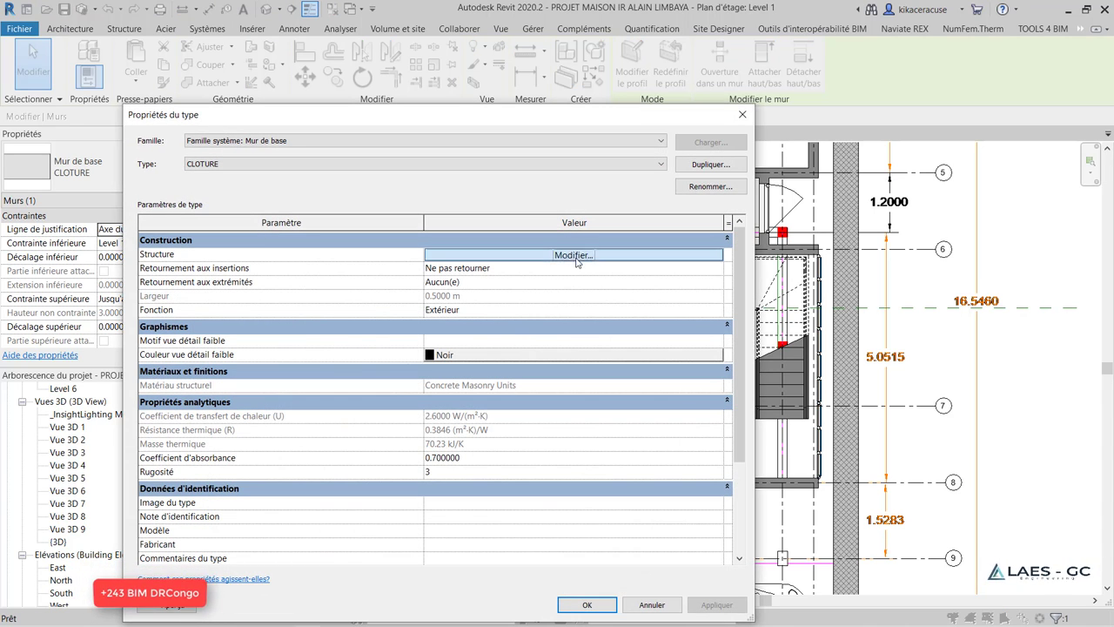
pyautogui.click(743, 114)
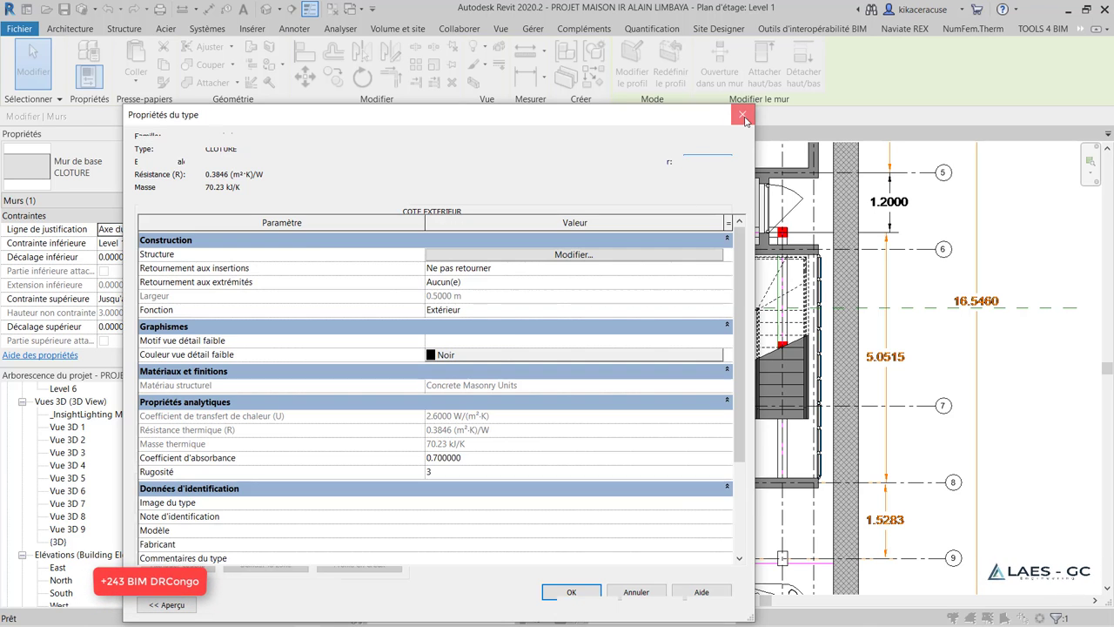
pyautogui.scroll(-3, 518, 317)
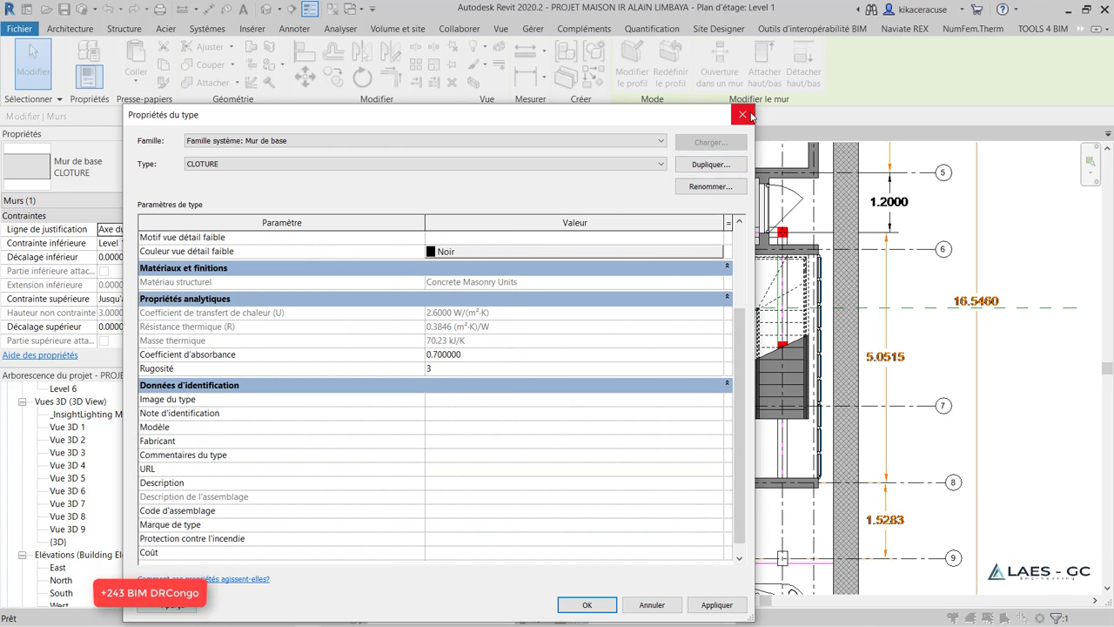
pyautogui.click(743, 114)
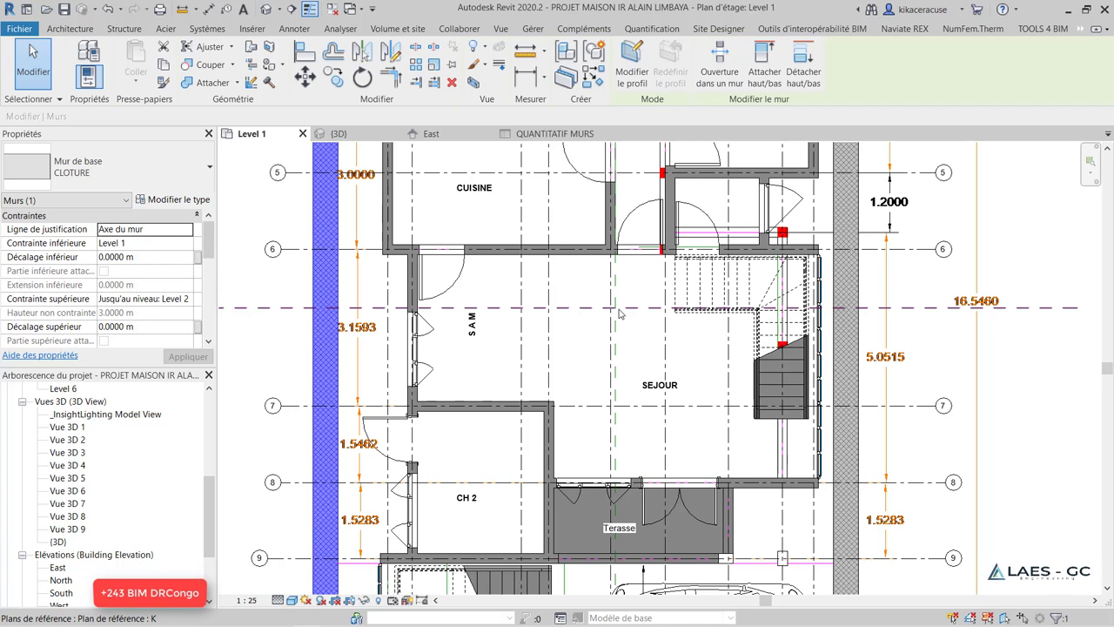
# Set the project's Devise unit format to the $ symbol with 2 decimals
pyautogui.click(1020, 359)
pyautogui.scroll(-3, 724, 391)
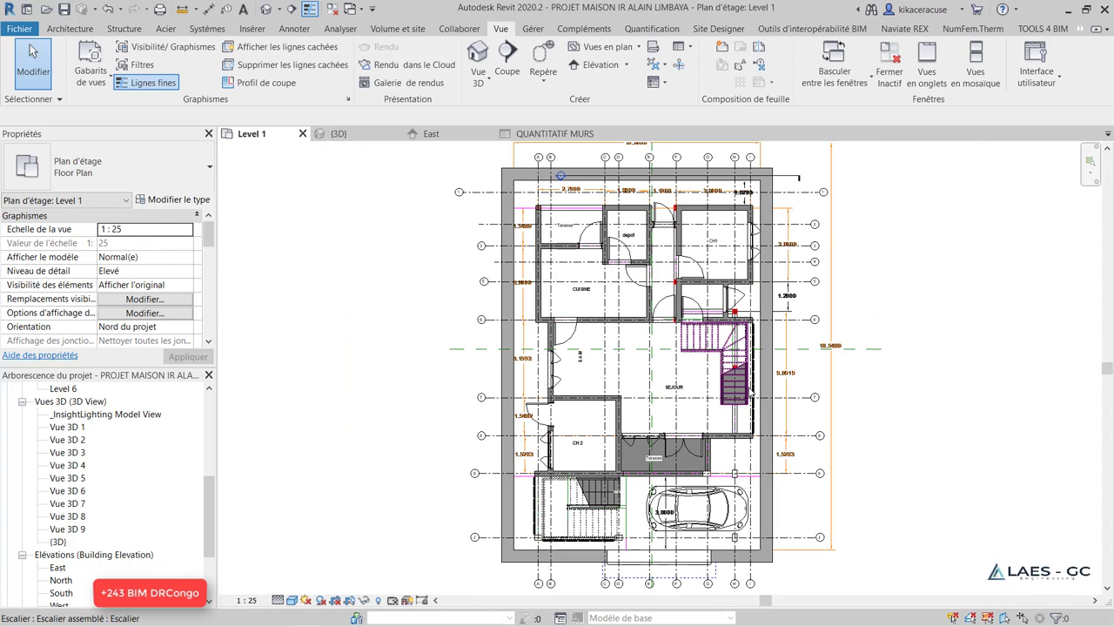
pyautogui.scroll(3, 749, 391)
pyautogui.press('u')
pyautogui.press('n')
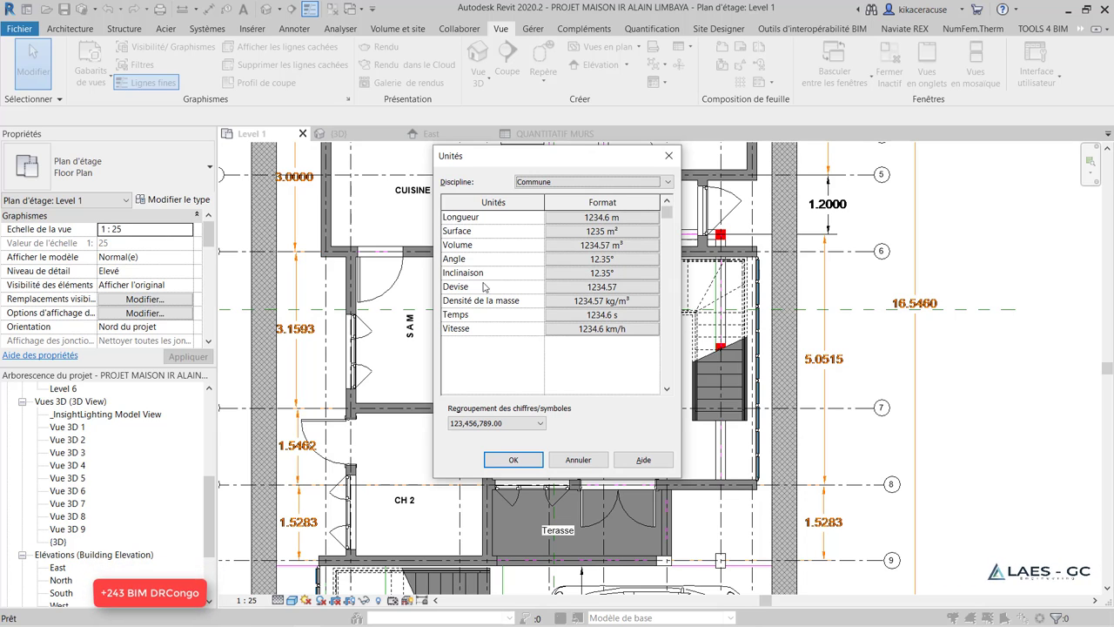
pyautogui.click(612, 288)
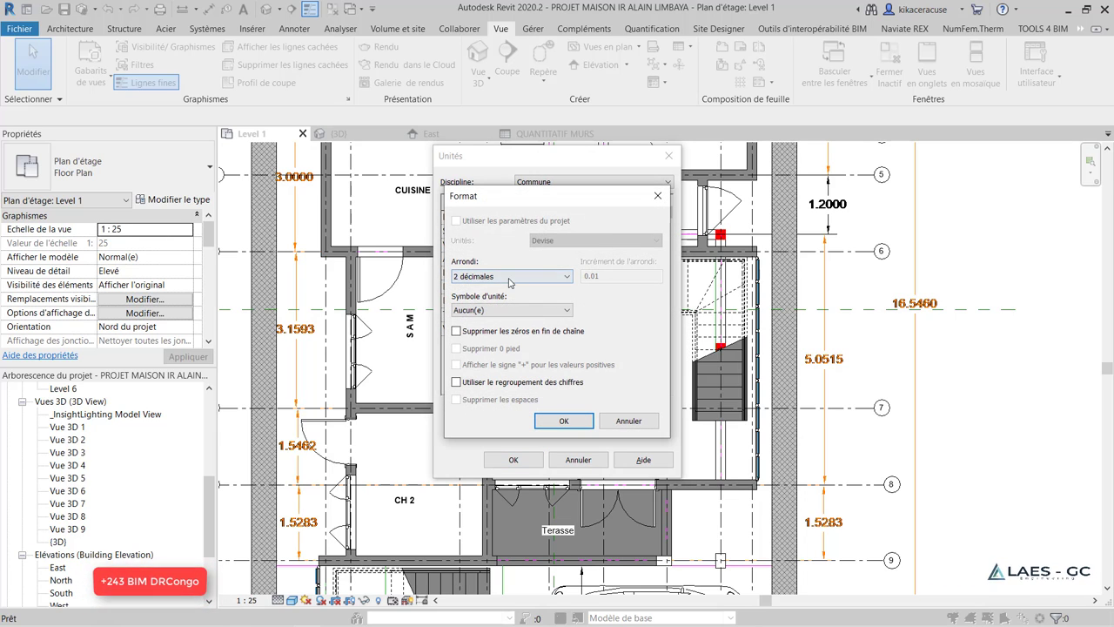
pyautogui.click(518, 311)
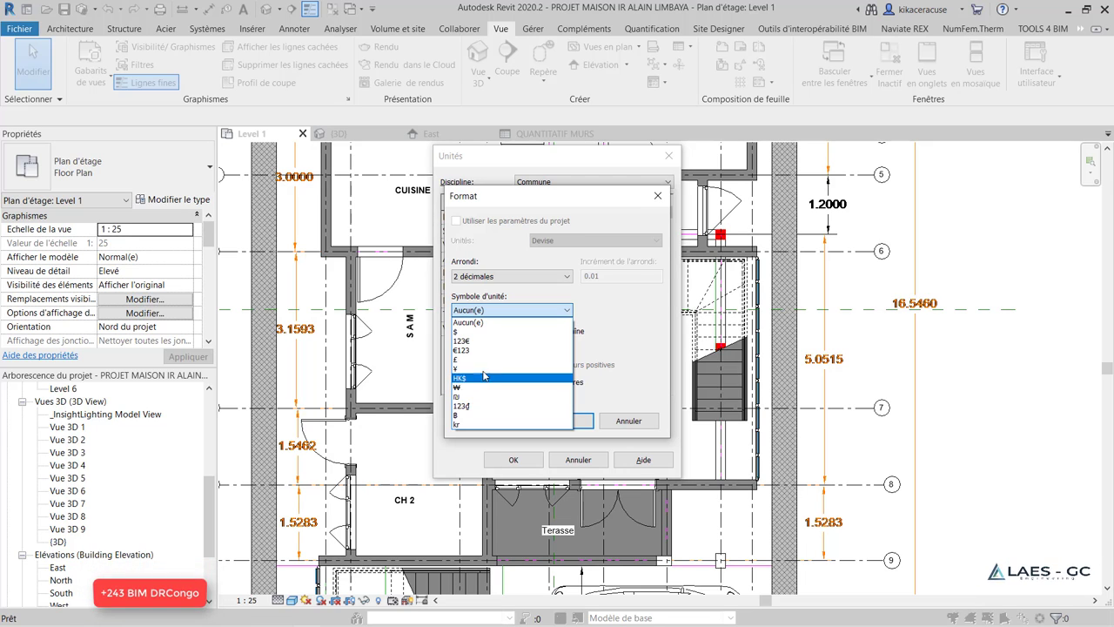
pyautogui.click(466, 332)
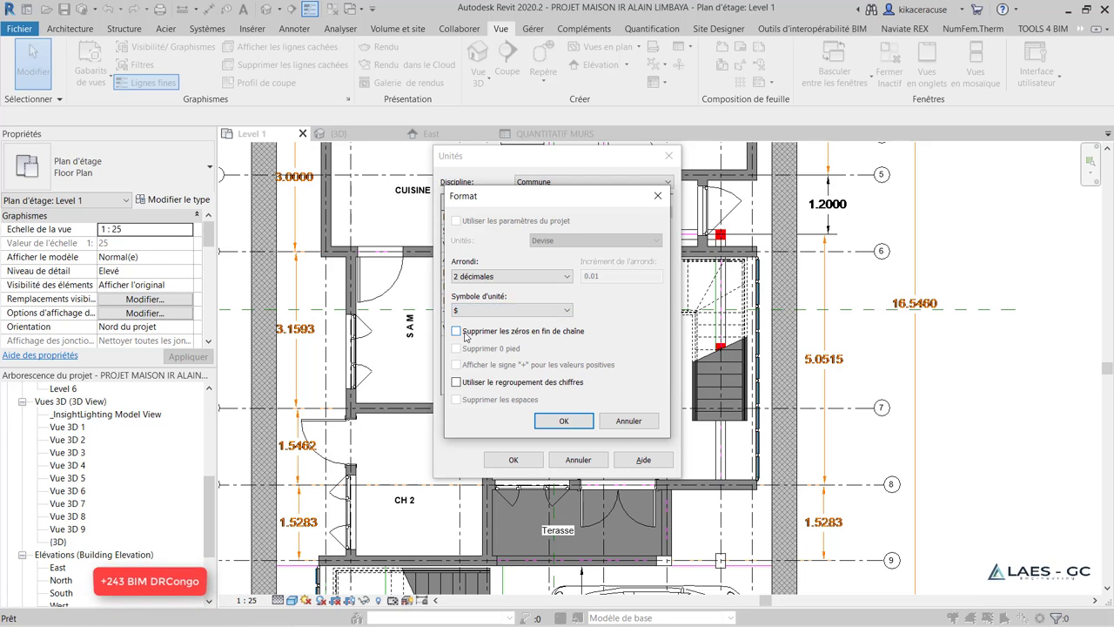
pyautogui.click(563, 420)
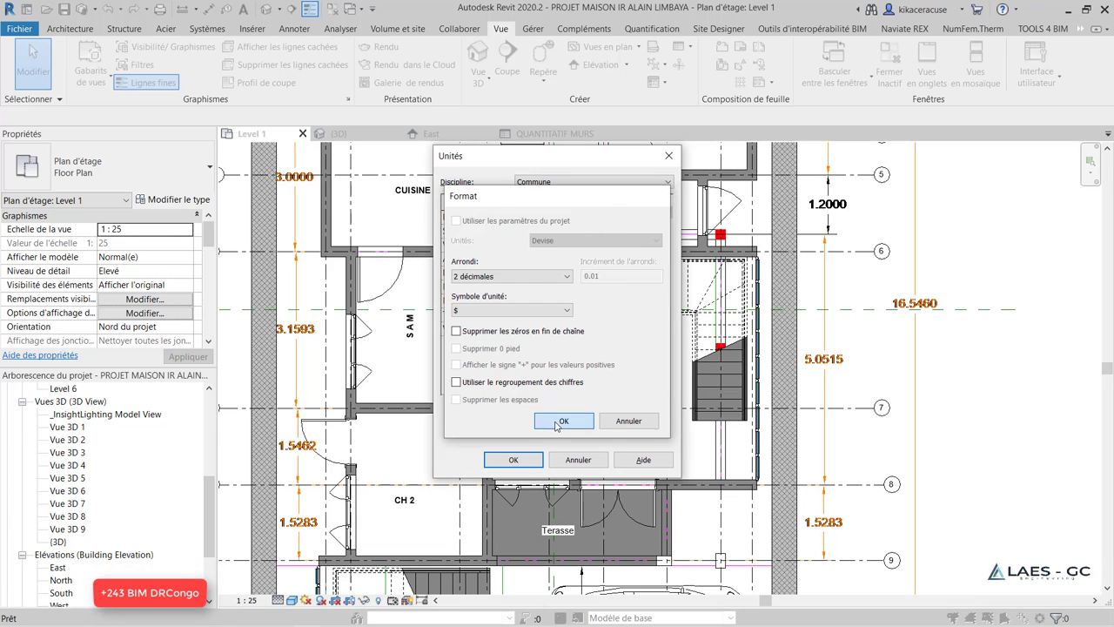
pyautogui.click(515, 460)
pyautogui.scroll(-3, 605, 414)
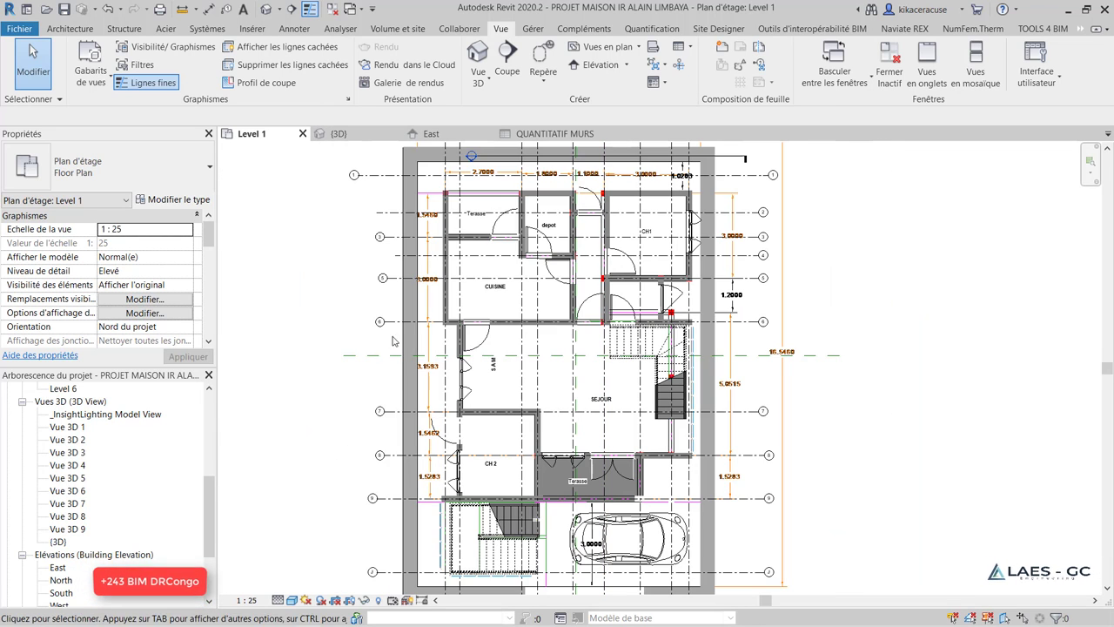
# Set the CLOTURE wall type's Coût to $90.00 and apply it
pyautogui.click(409, 329)
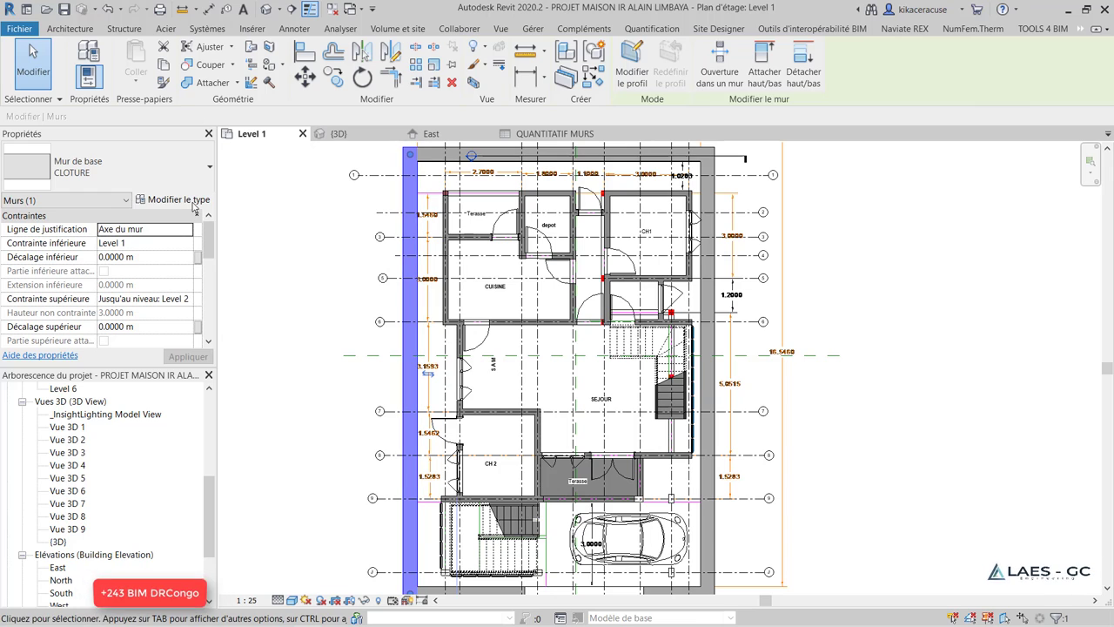
pyautogui.click(171, 201)
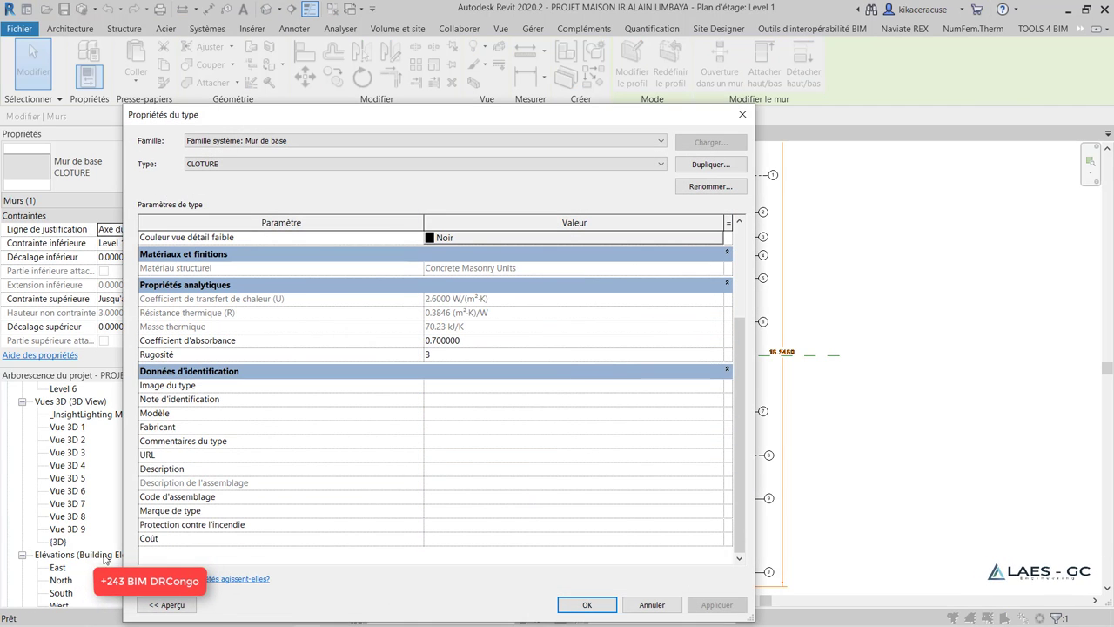
pyautogui.click(446, 539)
pyautogui.write('90')
pyautogui.click(469, 523)
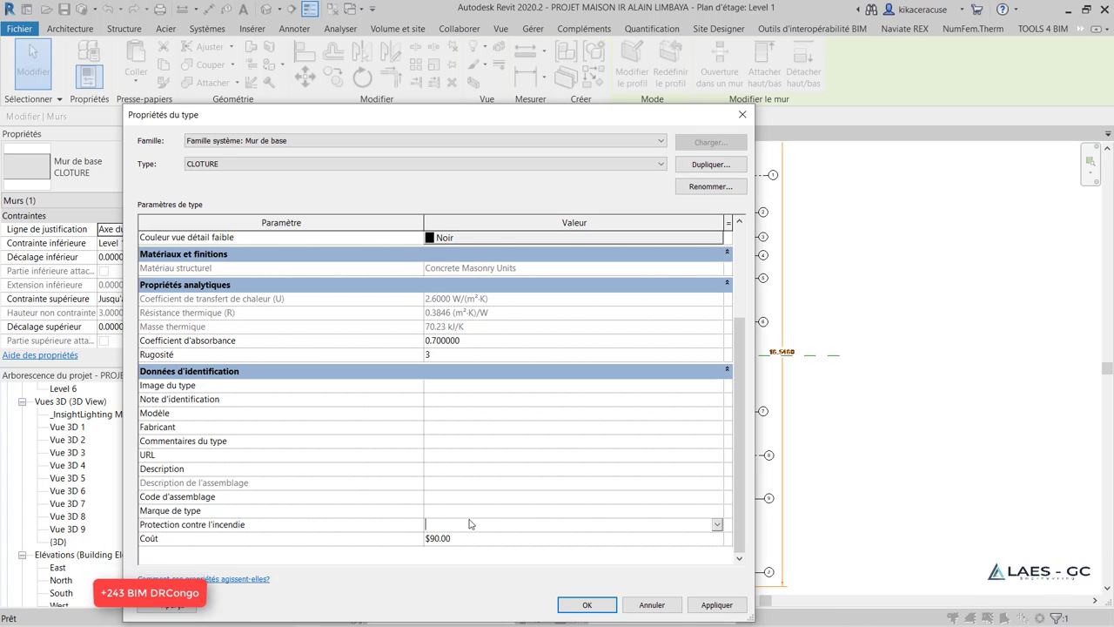
pyautogui.click(714, 604)
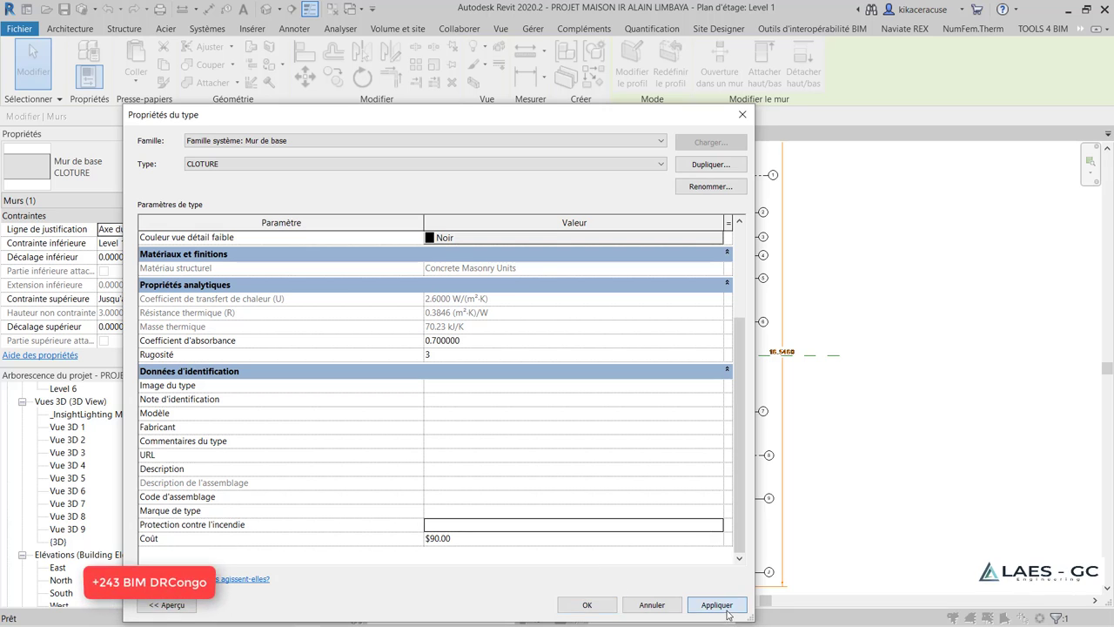
pyautogui.click(583, 607)
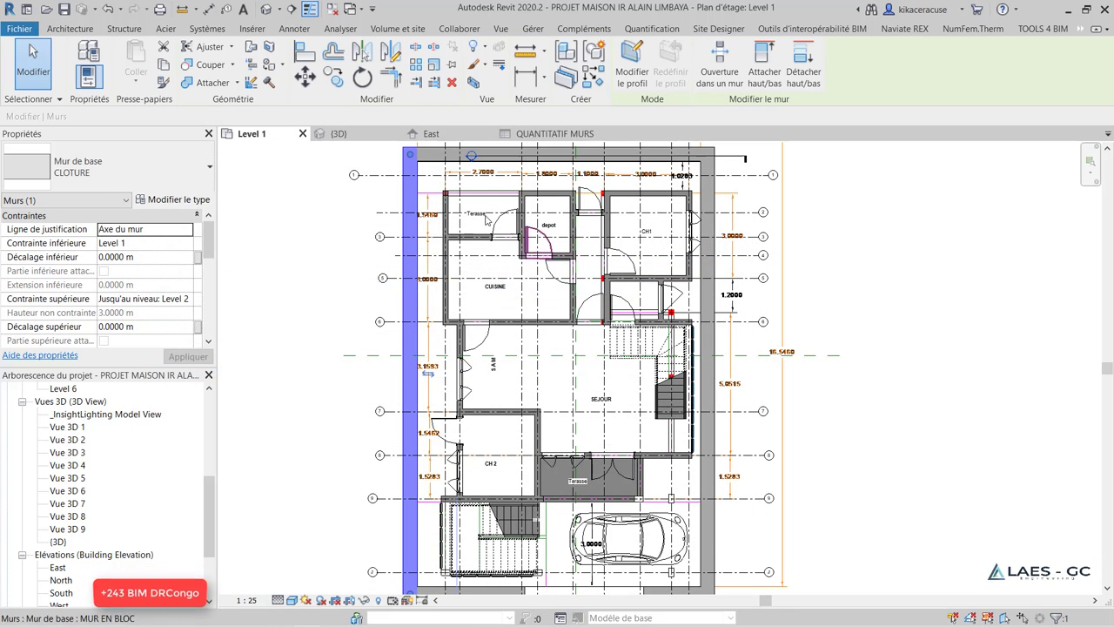
pyautogui.scroll(3, 470, 205)
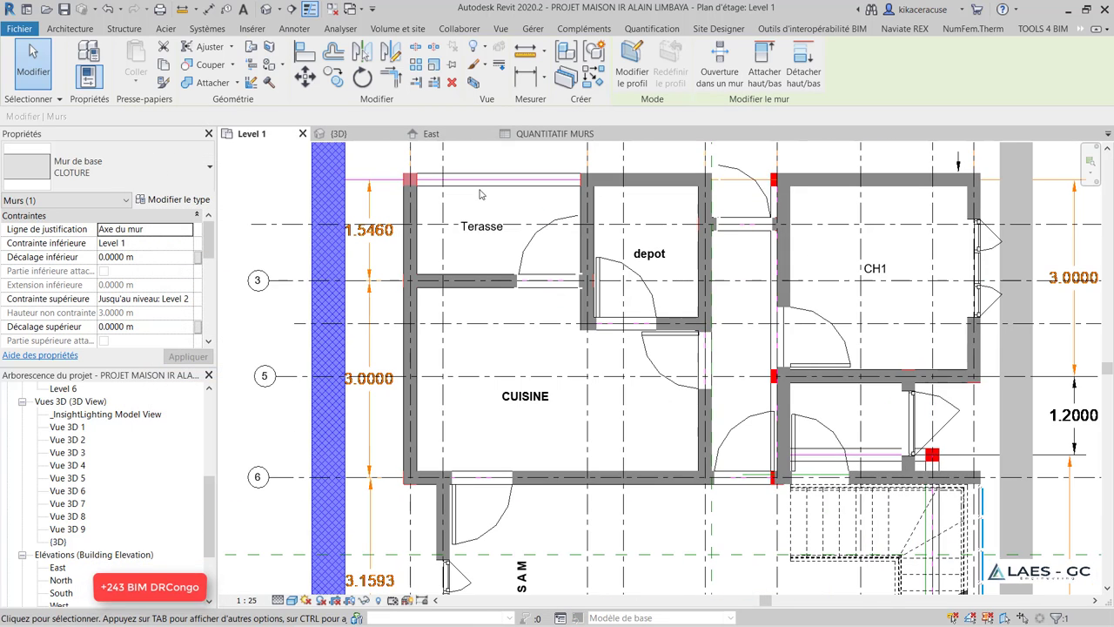
# Set the MUR EN BLOC wall type's Coût to $85.00 and apply it
pyautogui.click(408, 243)
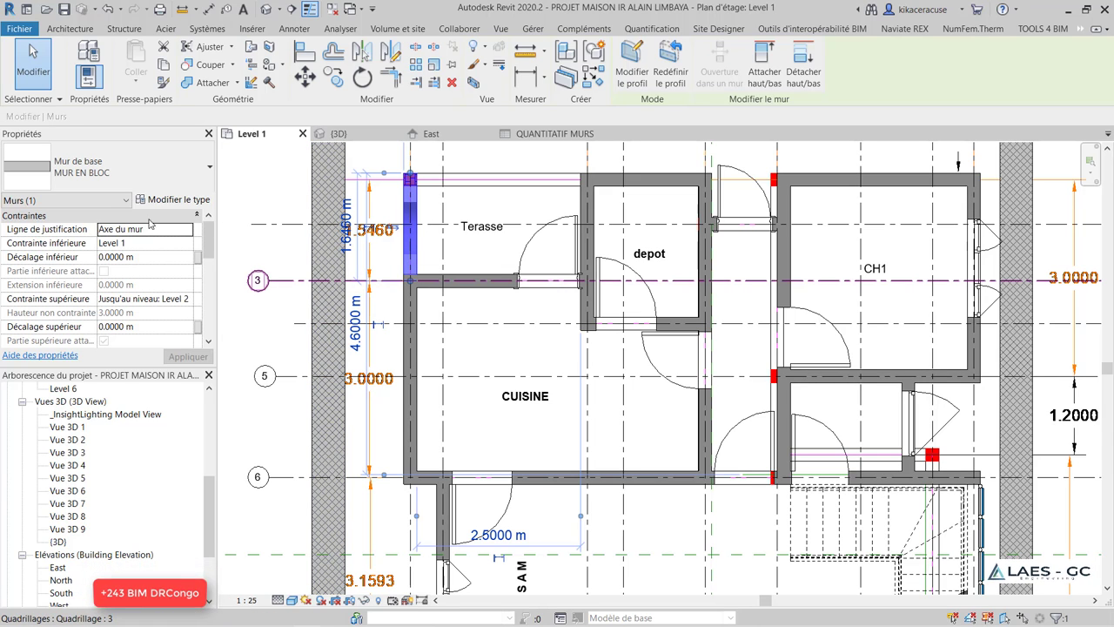
pyautogui.click(177, 205)
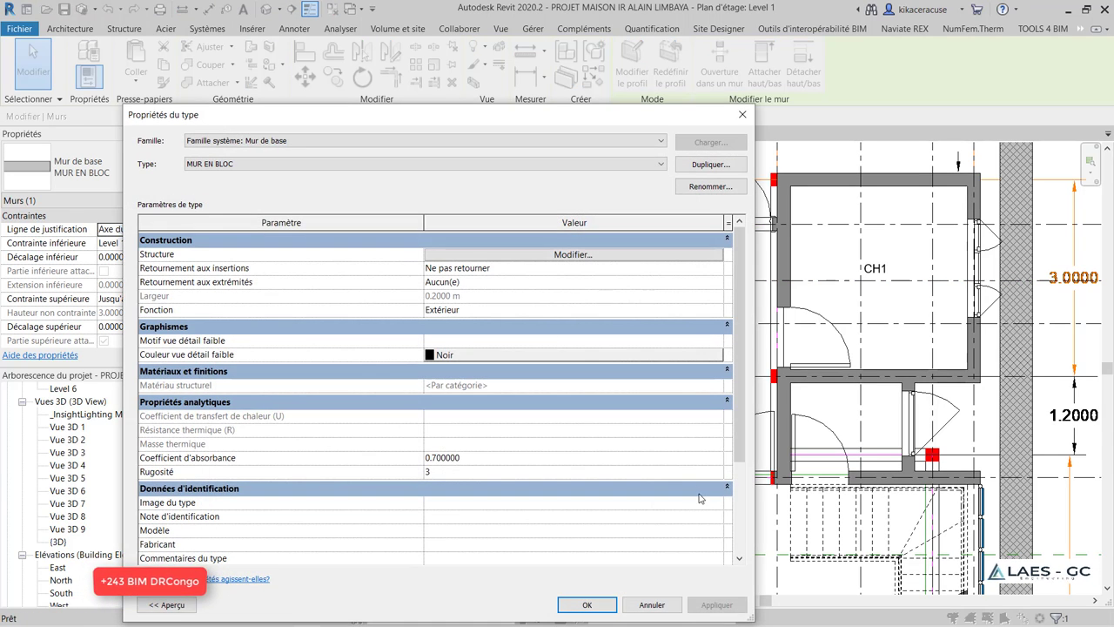
pyautogui.scroll(-5, 639, 437)
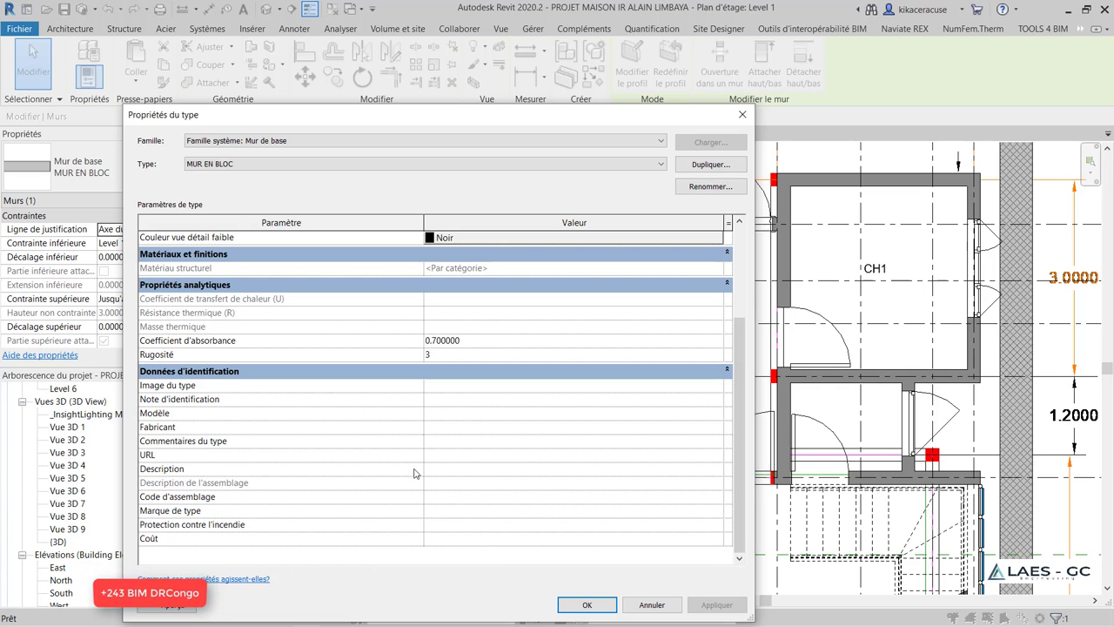
pyautogui.click(429, 540)
pyautogui.write('85')
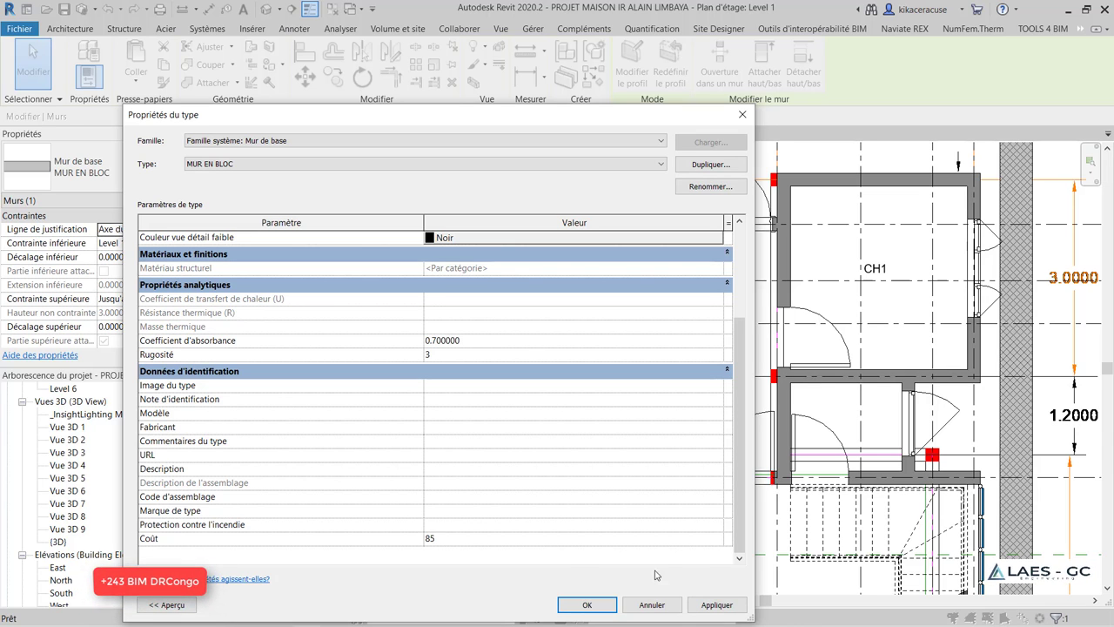
pyautogui.click(721, 603)
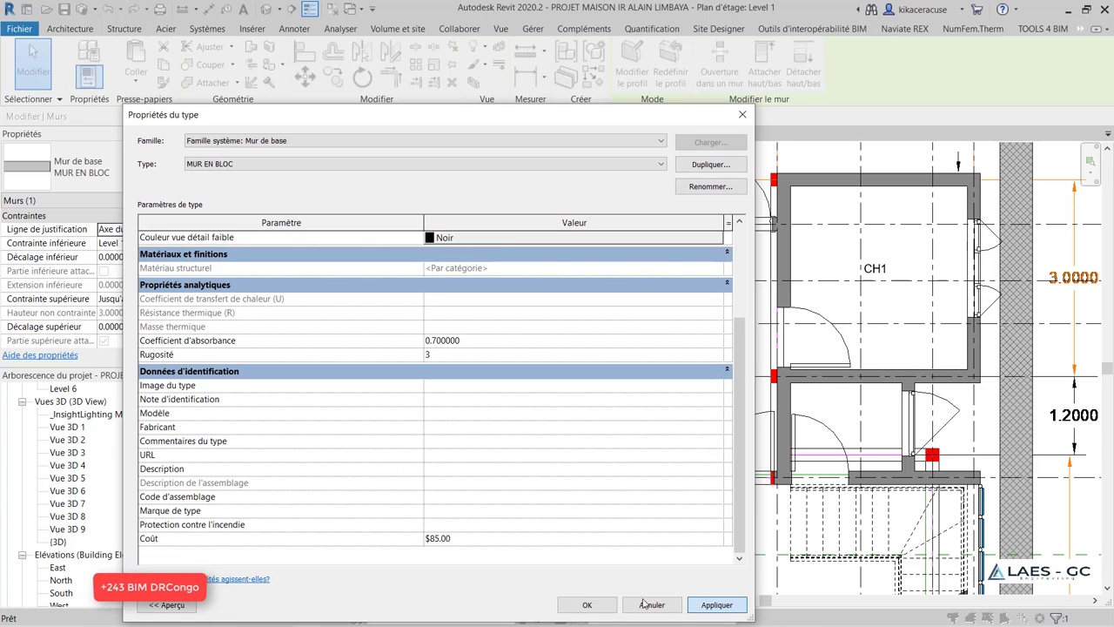
pyautogui.click(590, 604)
pyautogui.scroll(-3, 485, 335)
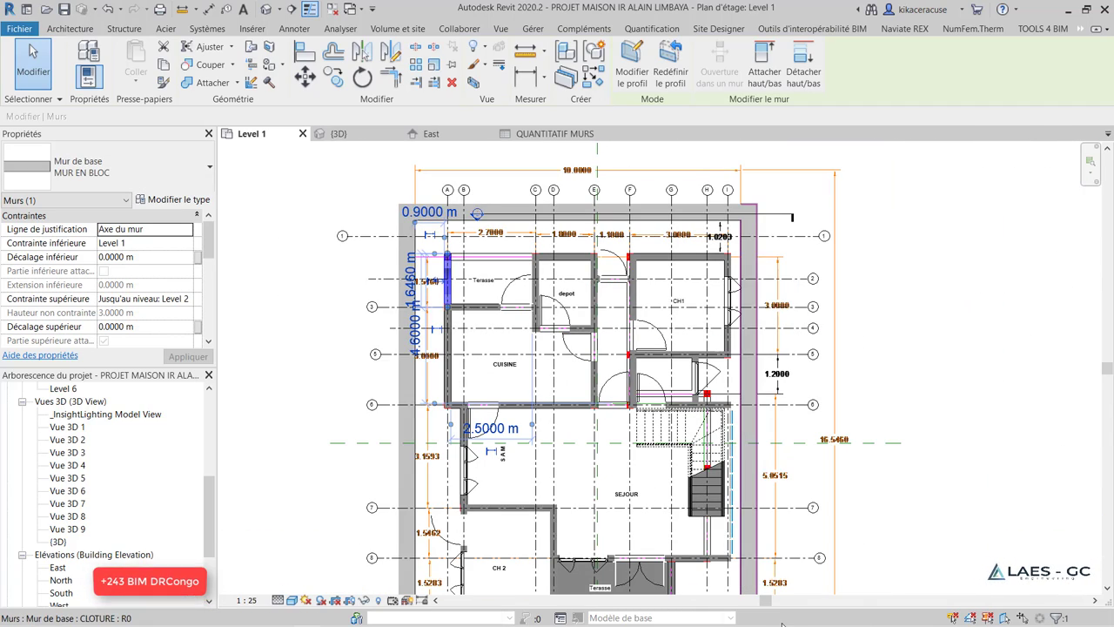
# Enter a Coût of 100 for the 1500 x 3000mm curtain system type near CH 2
pyautogui.scroll(3, 601, 340)
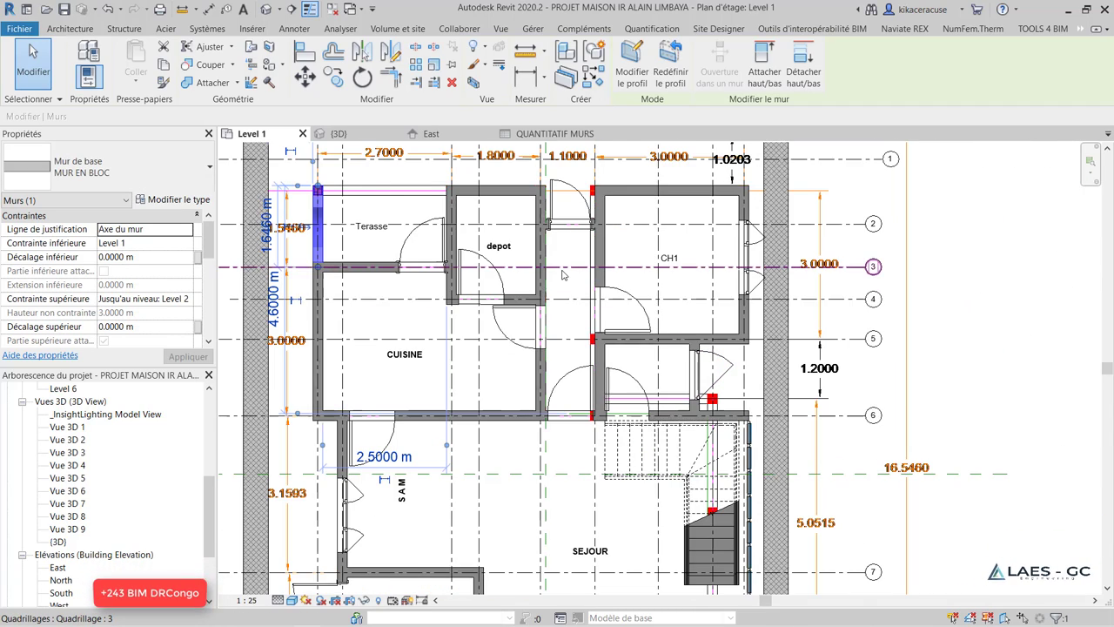
pyautogui.scroll(-5, 549, 452)
pyautogui.scroll(3, 550, 452)
pyautogui.scroll(2, 549, 452)
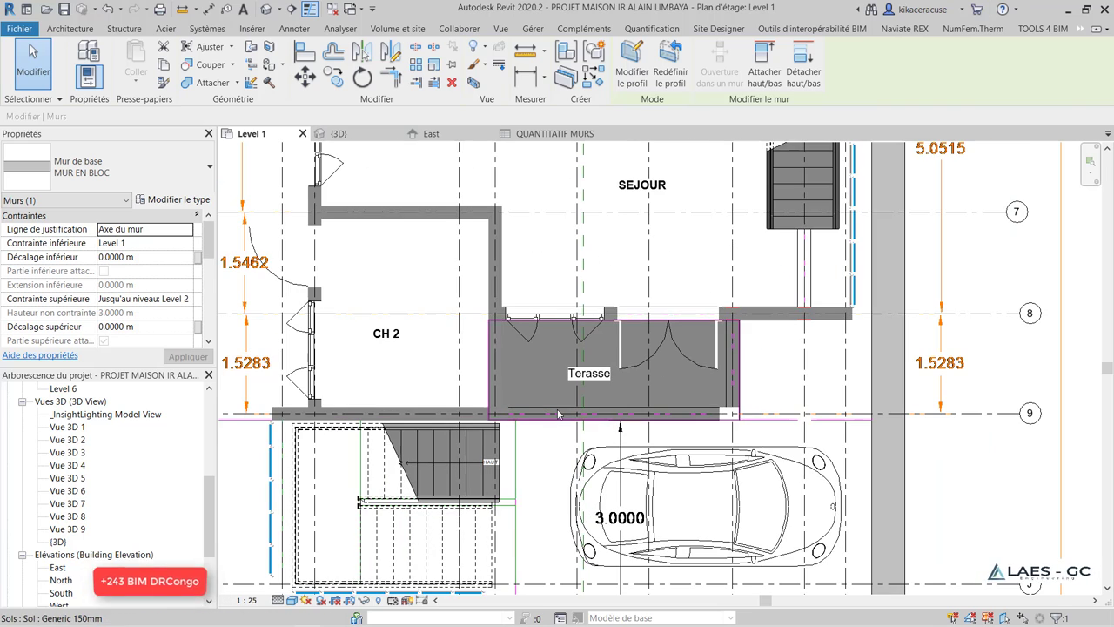
pyautogui.click(277, 475)
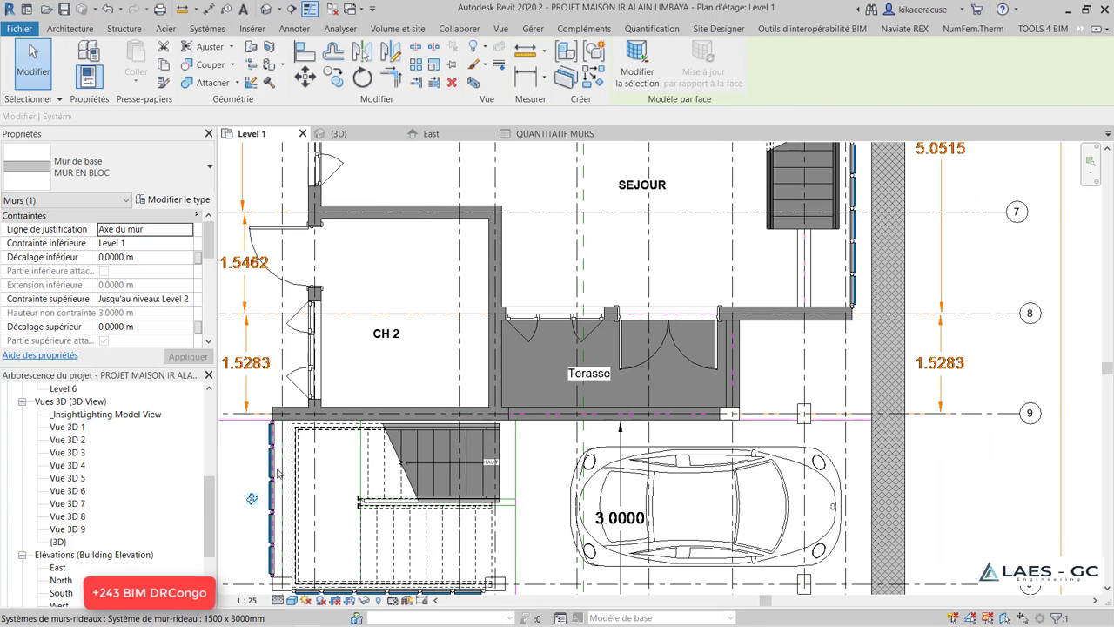
pyautogui.click(172, 204)
pyautogui.scroll(-4, 361, 335)
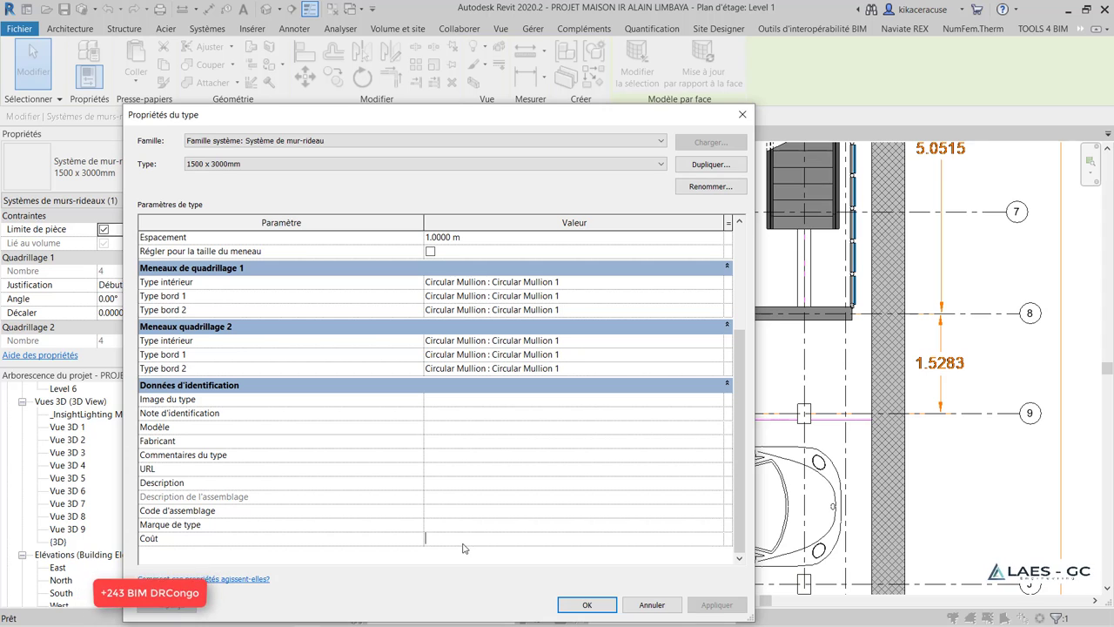
pyautogui.write('100')
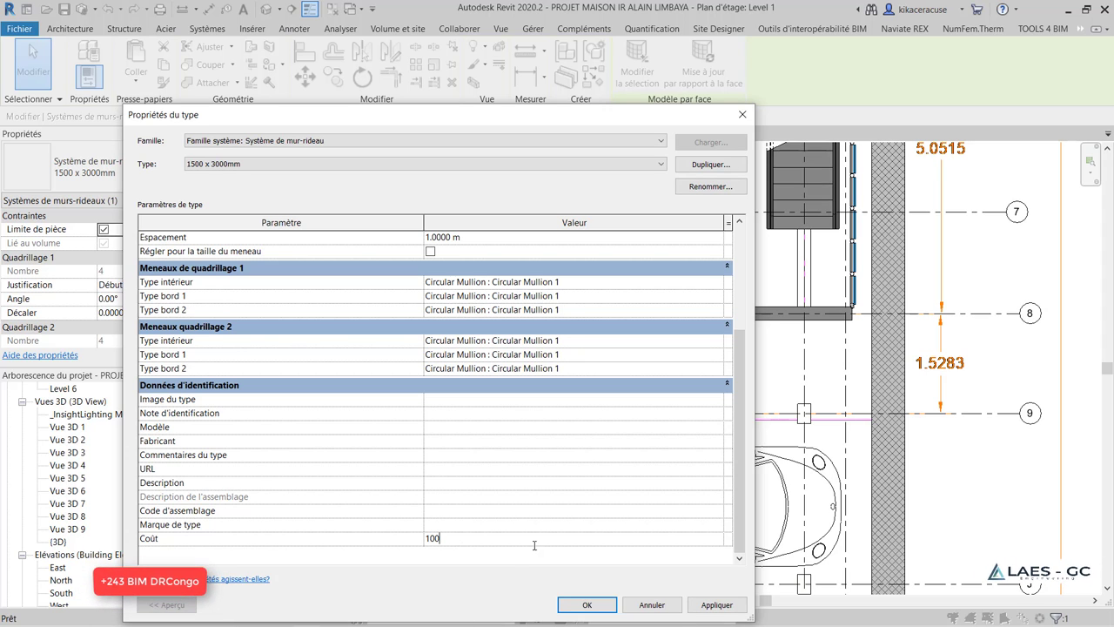
pyautogui.click(585, 605)
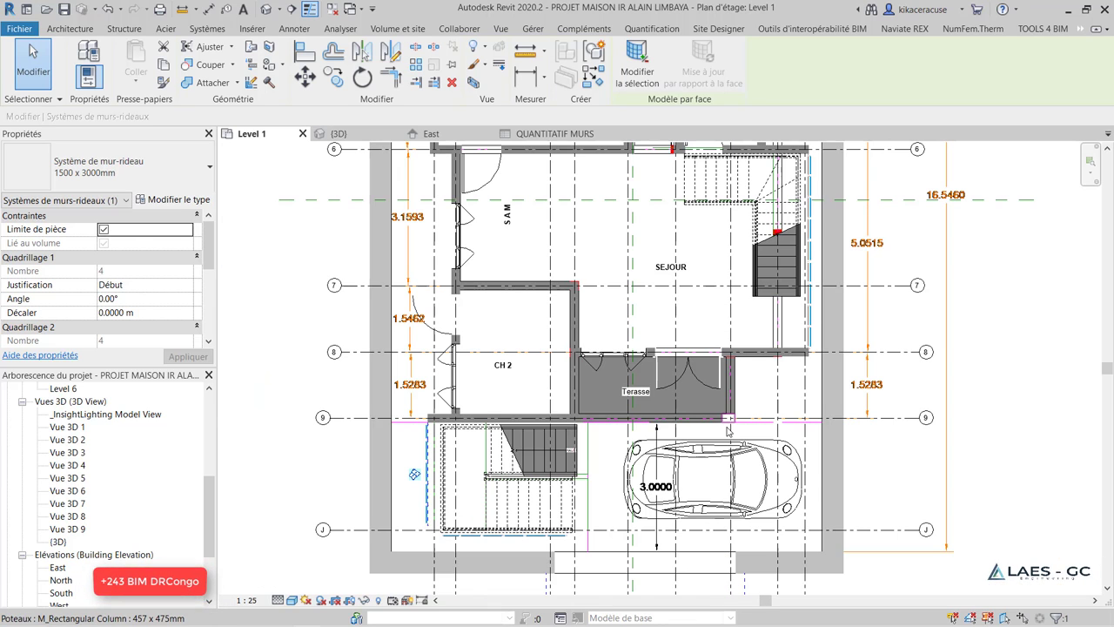
pyautogui.scroll(-2, 720, 421)
# Select the brick parapet wall on the roof in the 3D view
pyautogui.click(340, 133)
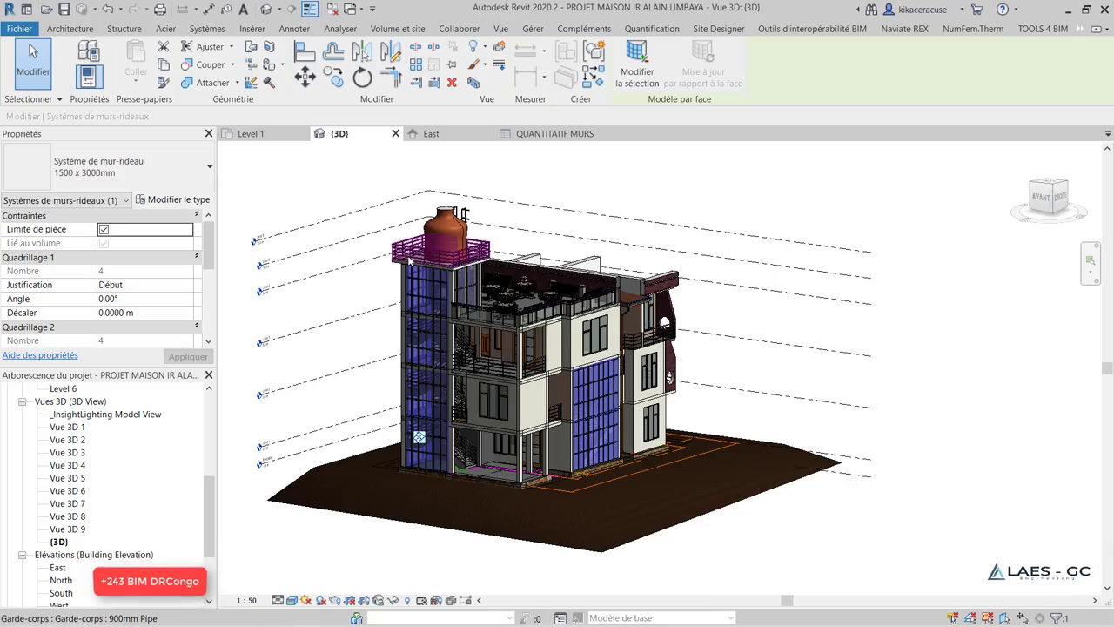
pyautogui.scroll(3, 489, 258)
pyautogui.scroll(2, 504, 241)
pyautogui.scroll(-2, 412, 288)
pyautogui.scroll(-2, 413, 288)
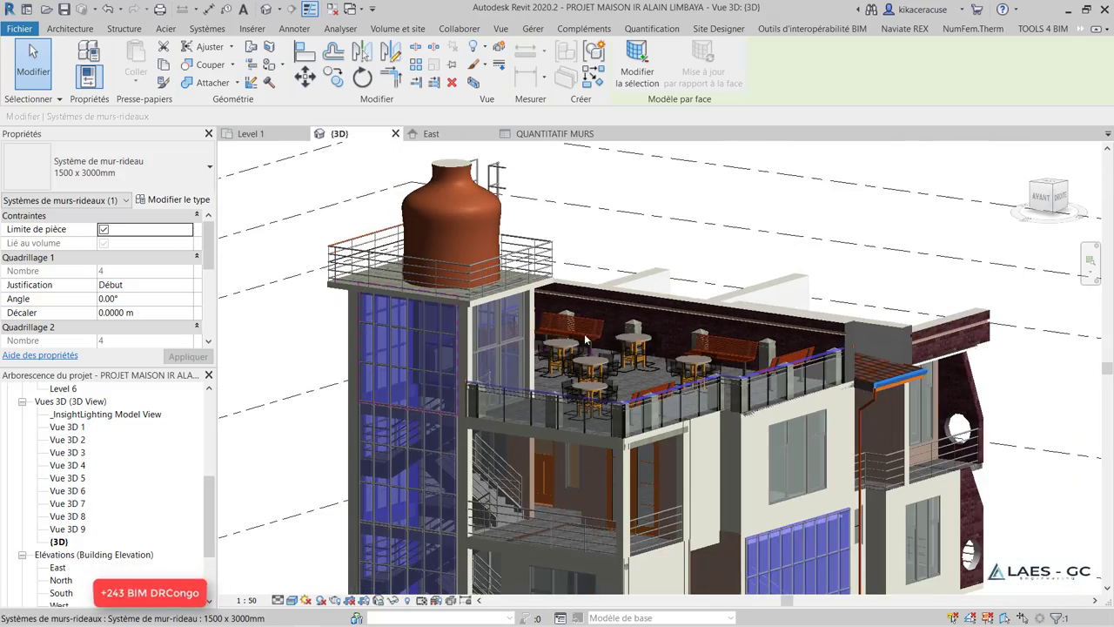
pyautogui.scroll(2, 969, 314)
pyautogui.scroll(3, 969, 313)
pyautogui.click(969, 317)
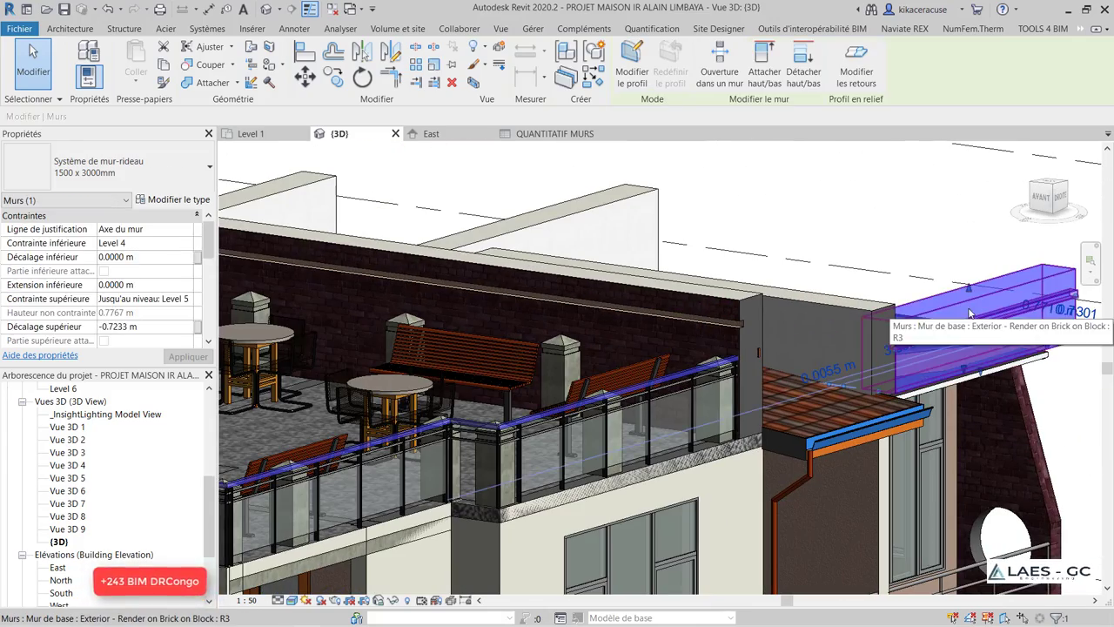
# Set the Exterior - Render on Brick on Block wall type's Coût to $95.00
pyautogui.click(179, 201)
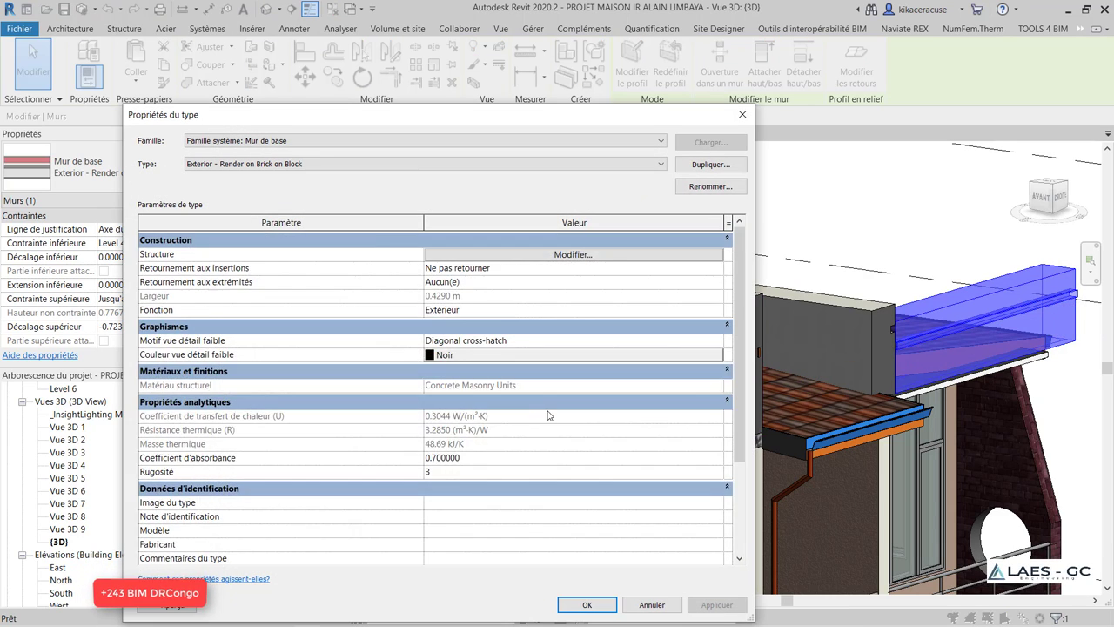
pyautogui.scroll(-3, 466, 496)
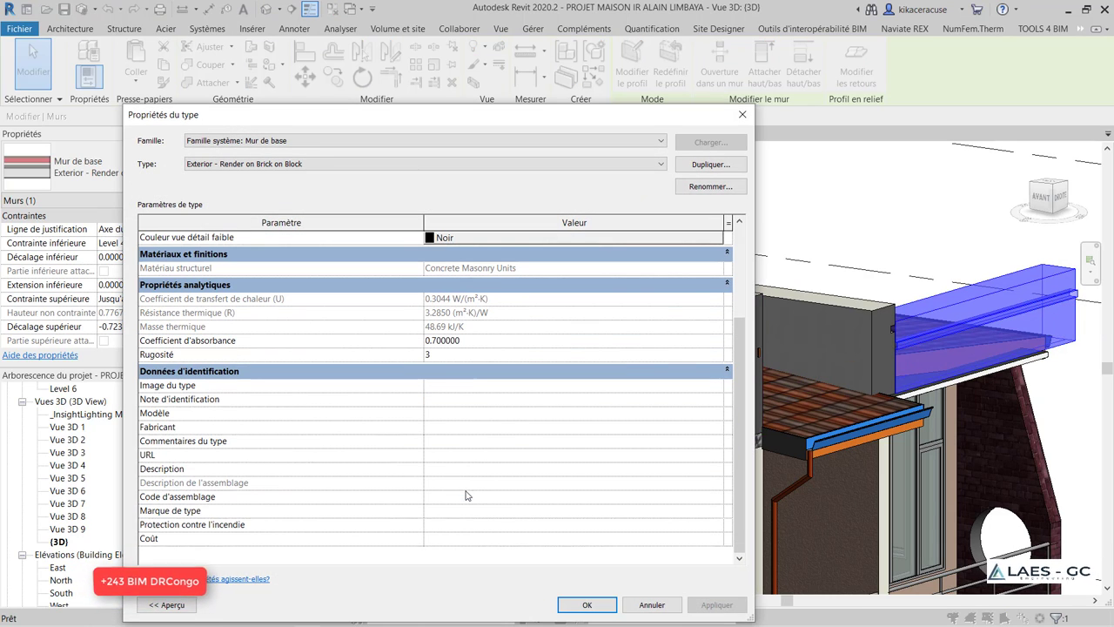
pyautogui.click(442, 541)
pyautogui.write('95')
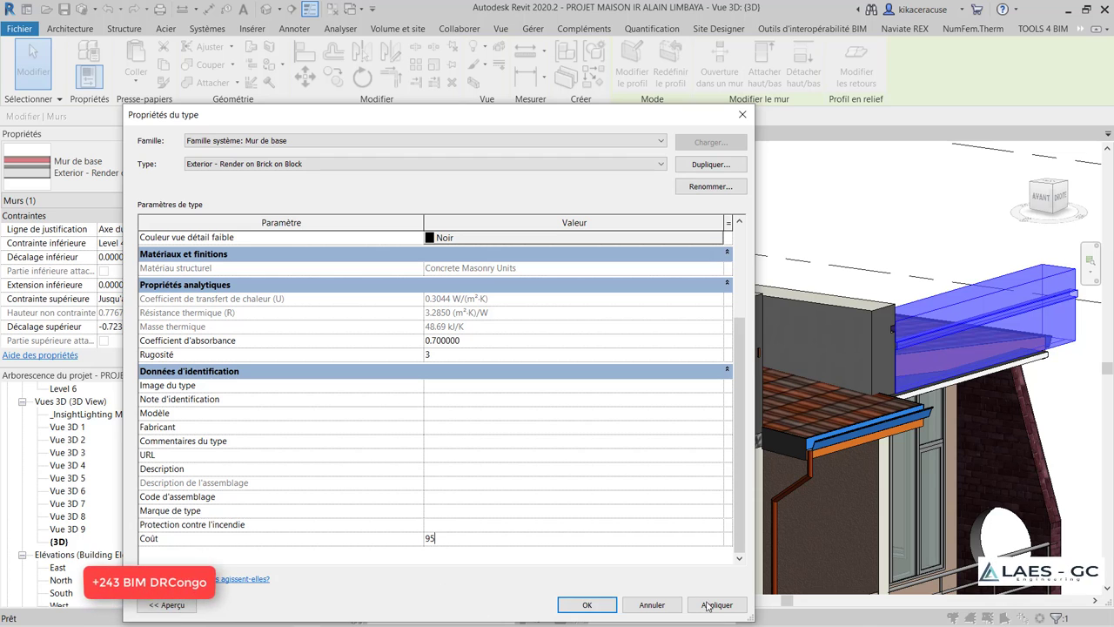
pyautogui.click(707, 605)
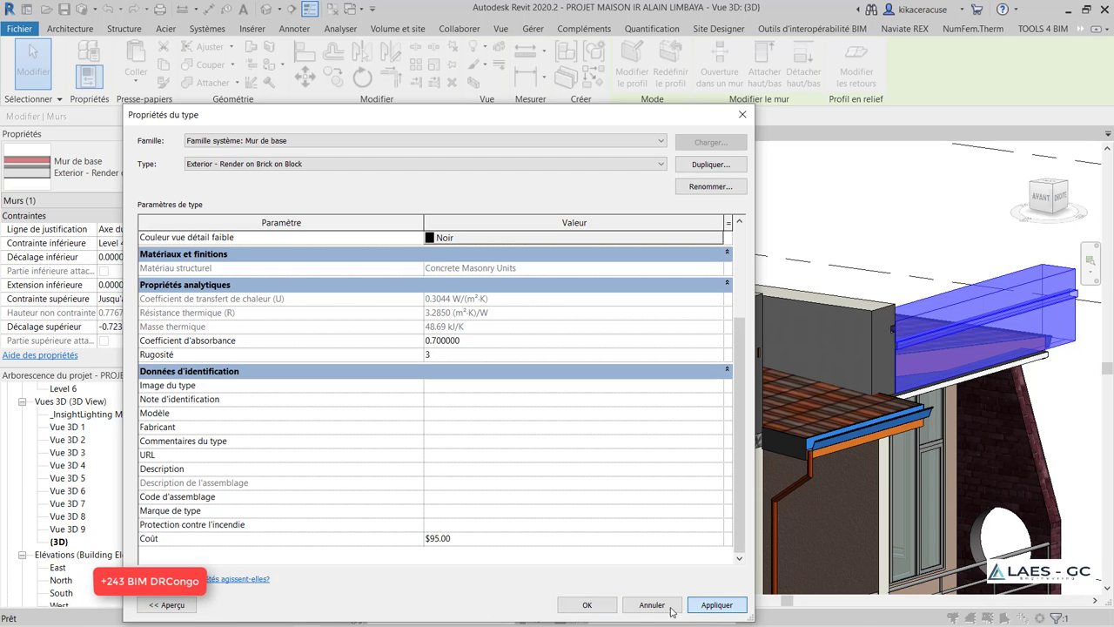
pyautogui.click(587, 604)
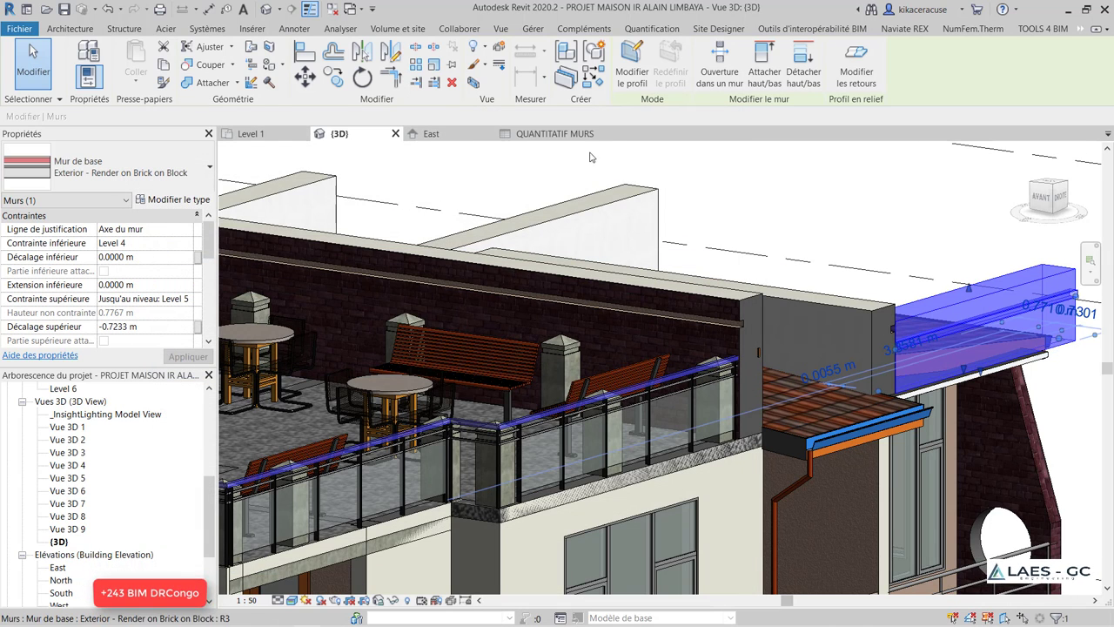
# Review the QUANTITATIF MURS schedule's per-wall costs and its $60878.80 total
pyautogui.click(582, 135)
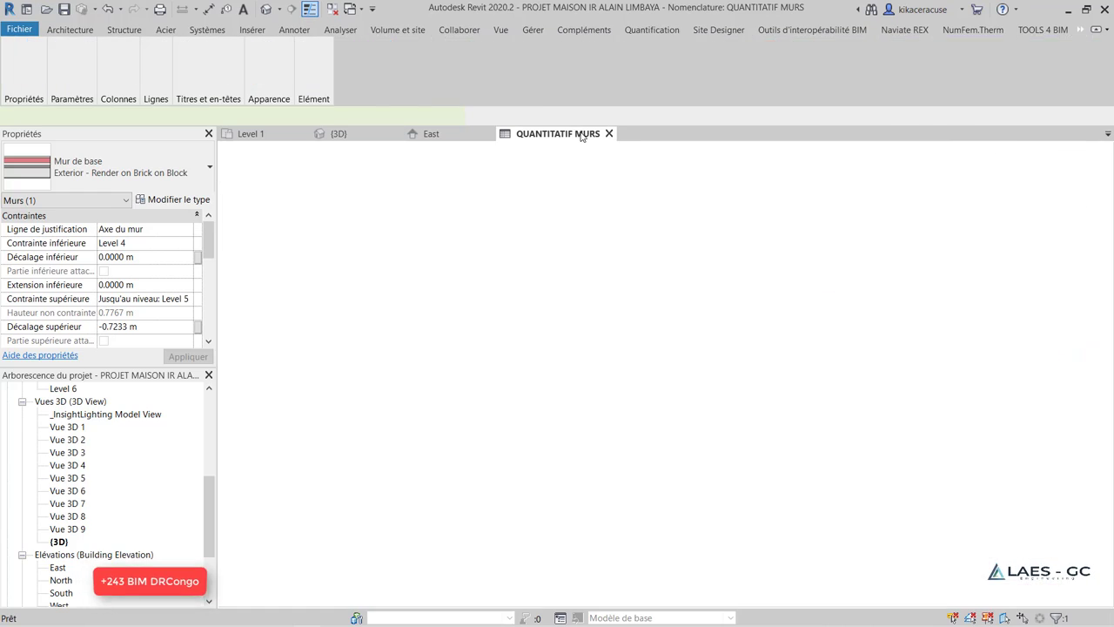
pyautogui.scroll(5, 448, 349)
pyautogui.scroll(5, 448, 348)
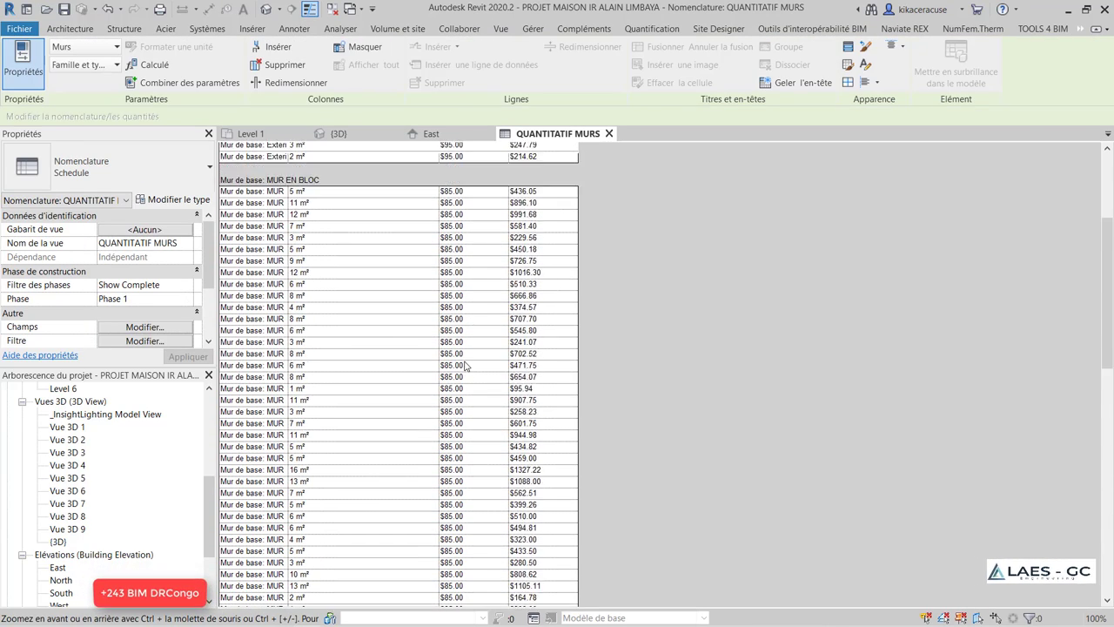
pyautogui.scroll(5, 448, 348)
pyautogui.scroll(-3, 511, 229)
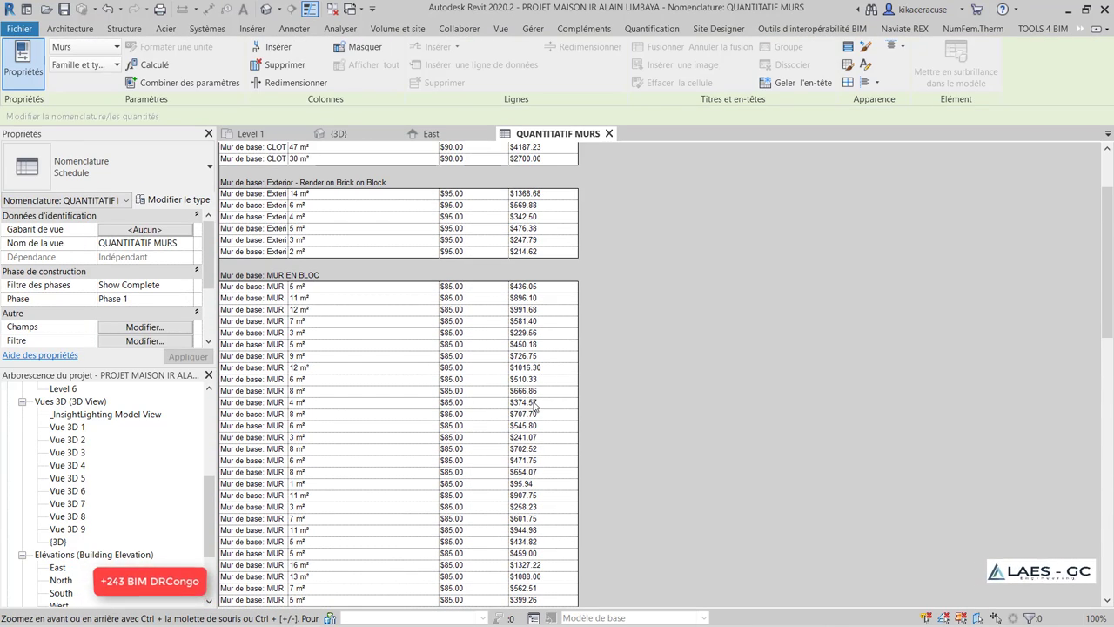
pyautogui.scroll(3, 520, 353)
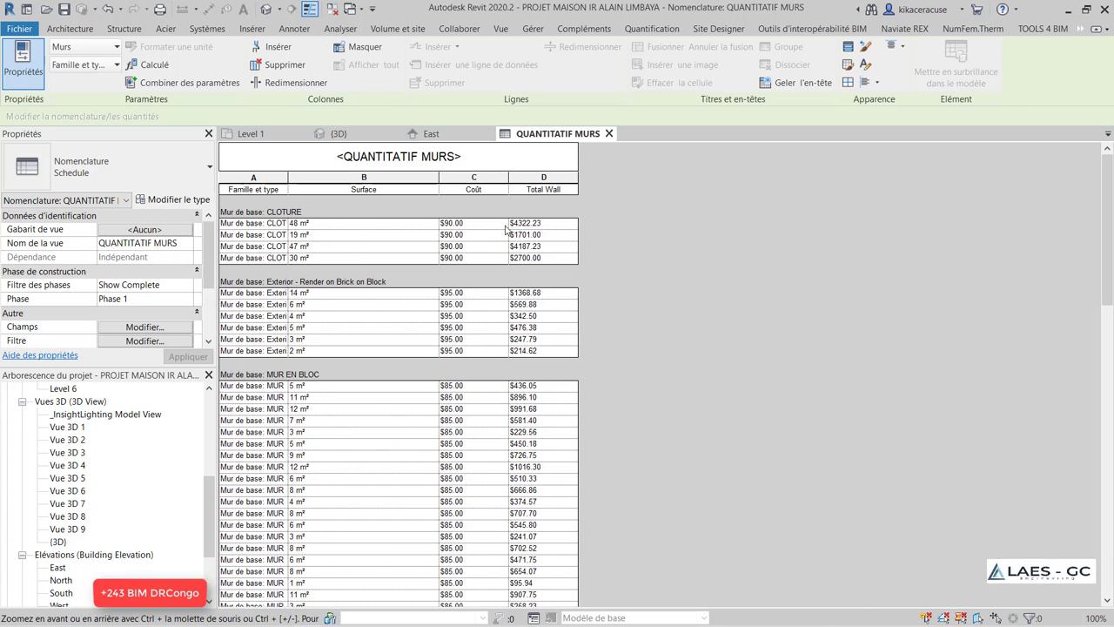
pyautogui.scroll(-10, 348, 250)
pyautogui.scroll(-10, 357, 250)
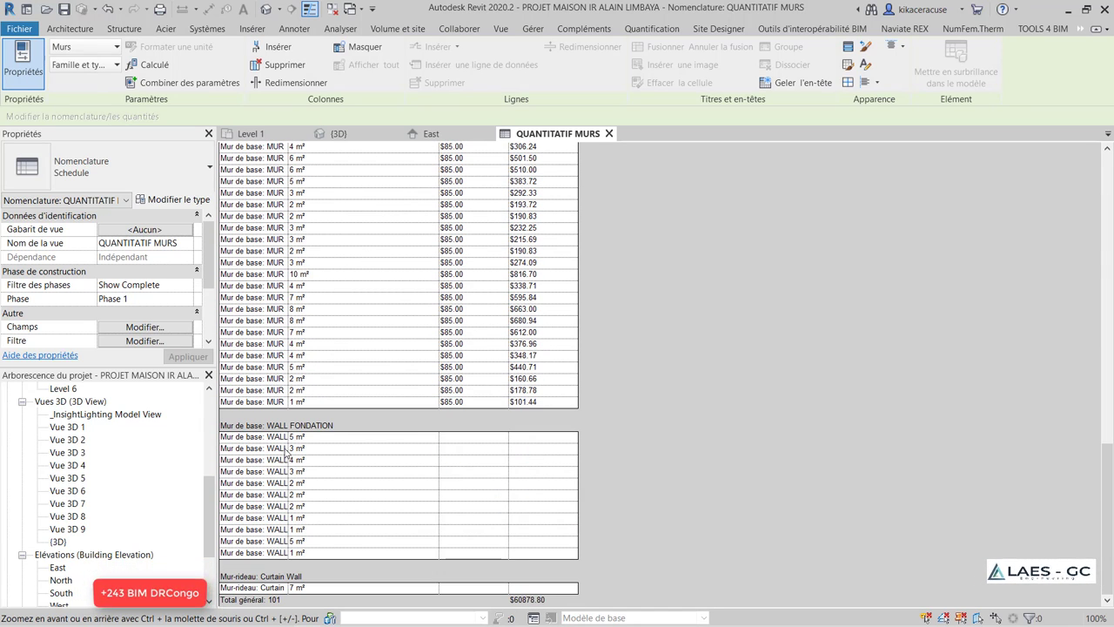
# Restore the Revit window and go back to the 3D view
pyautogui.click(1070, 9)
pyautogui.click(307, 616)
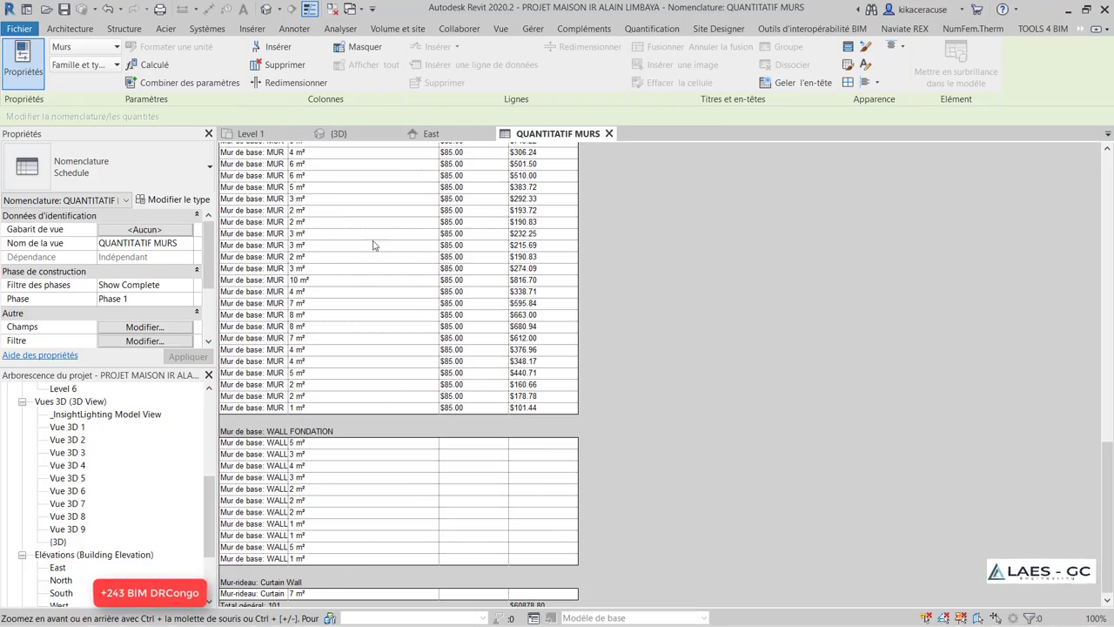
pyautogui.click(337, 133)
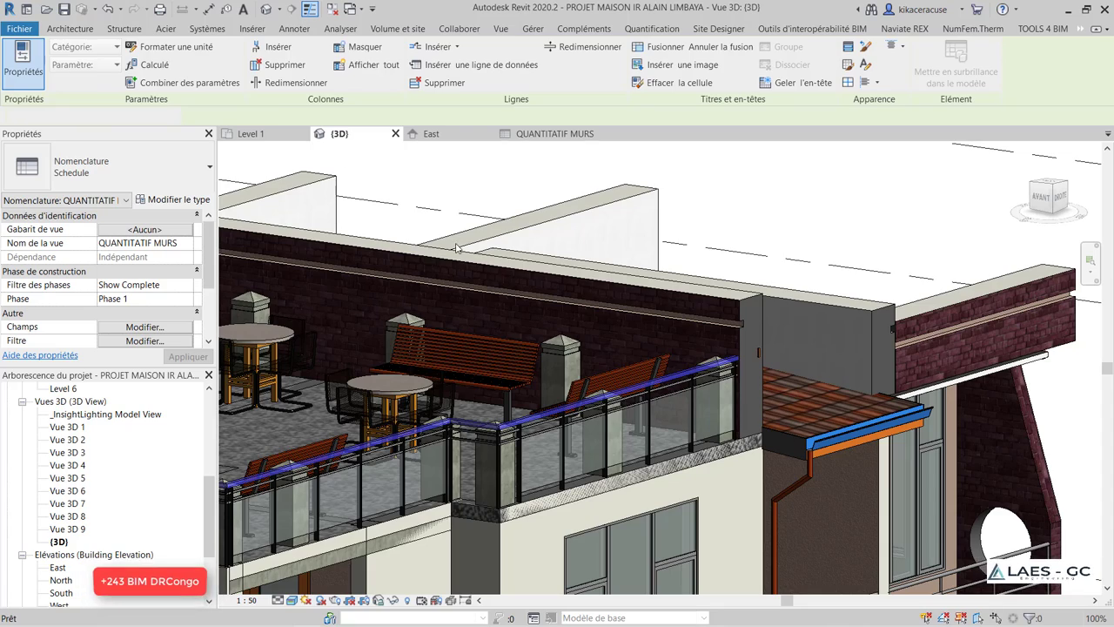
# Select the foundation wall beneath the curtain wall in the 3D view
pyautogui.scroll(-10, 456, 247)
pyautogui.scroll(3, 470, 366)
pyautogui.scroll(3, 474, 378)
pyautogui.scroll(5, 491, 420)
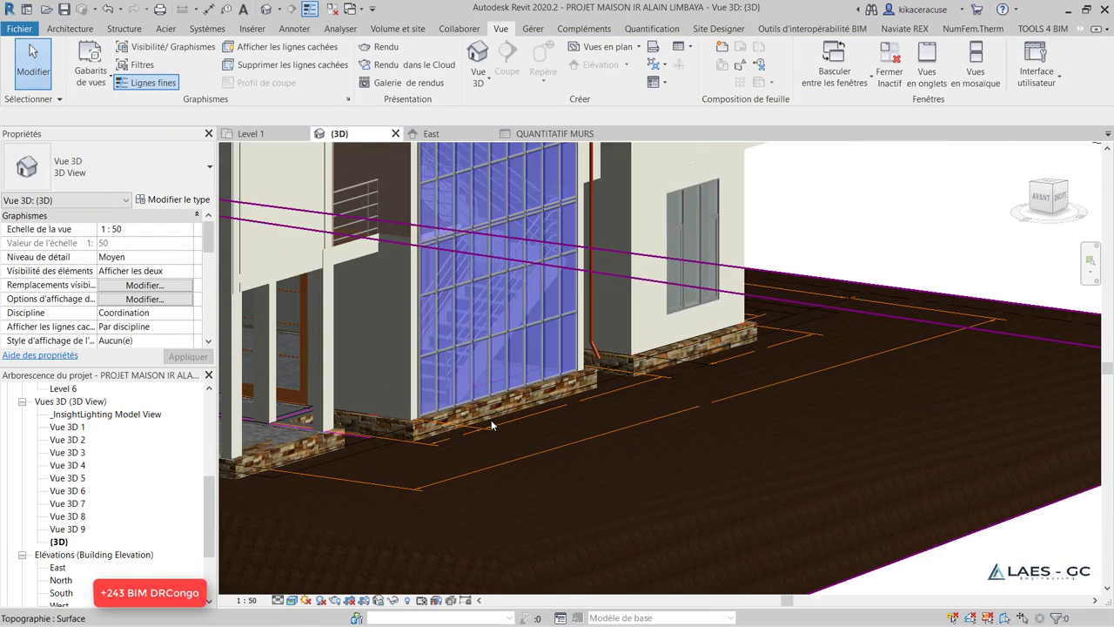
pyautogui.scroll(2, 491, 419)
pyautogui.click(520, 388)
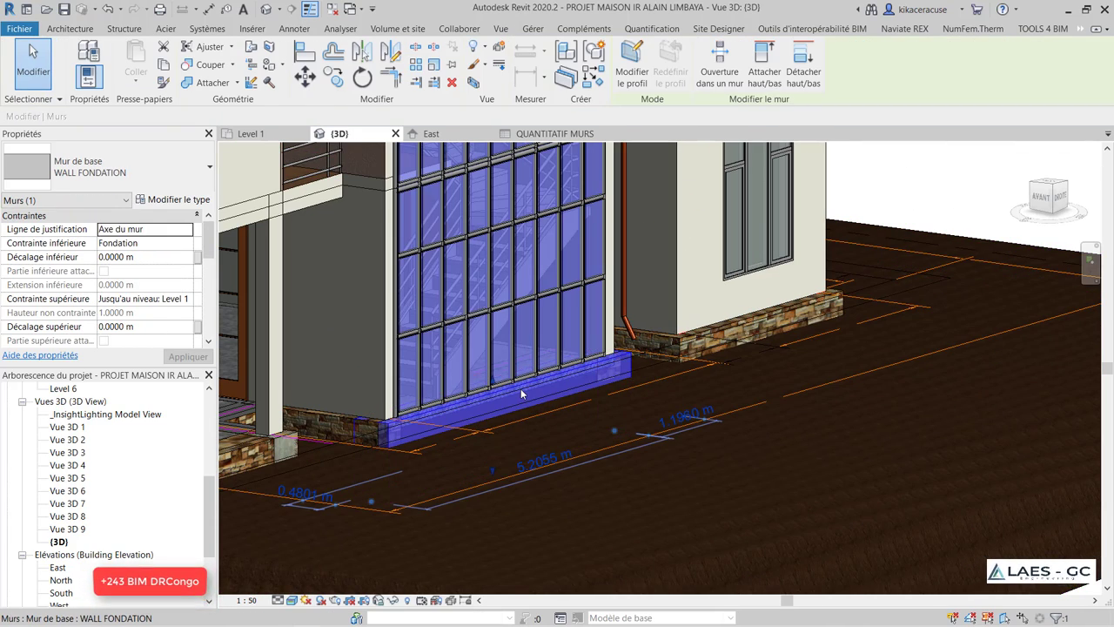
# Set the WALL FONDATION type's Coût to $80.00 and display the QUANTITATIF MURS schedule
pyautogui.click(181, 201)
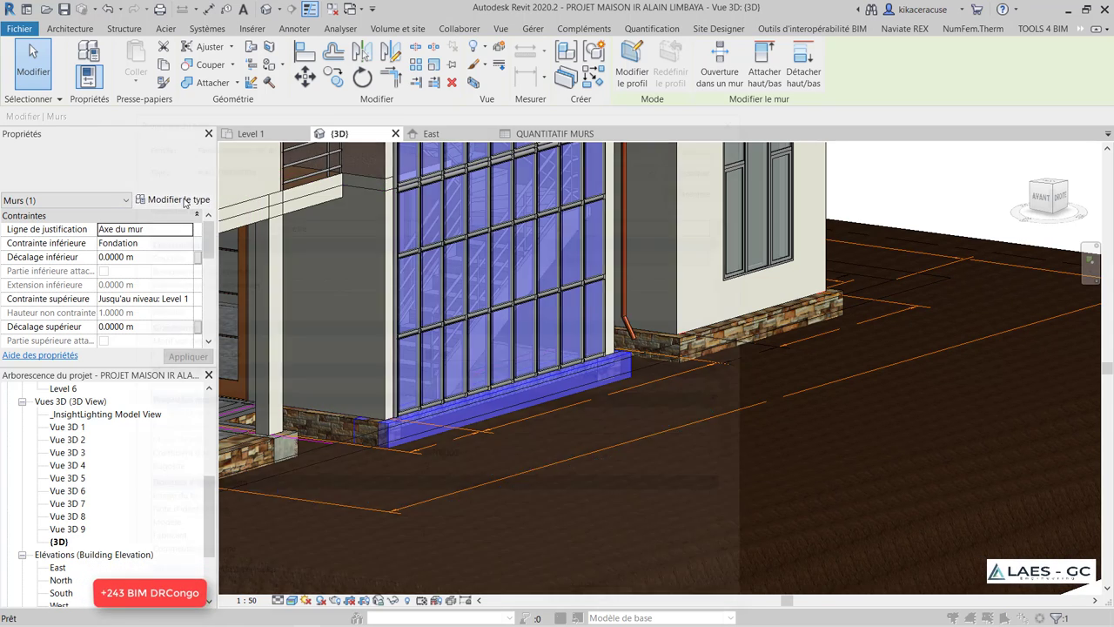
pyautogui.scroll(-5, 531, 439)
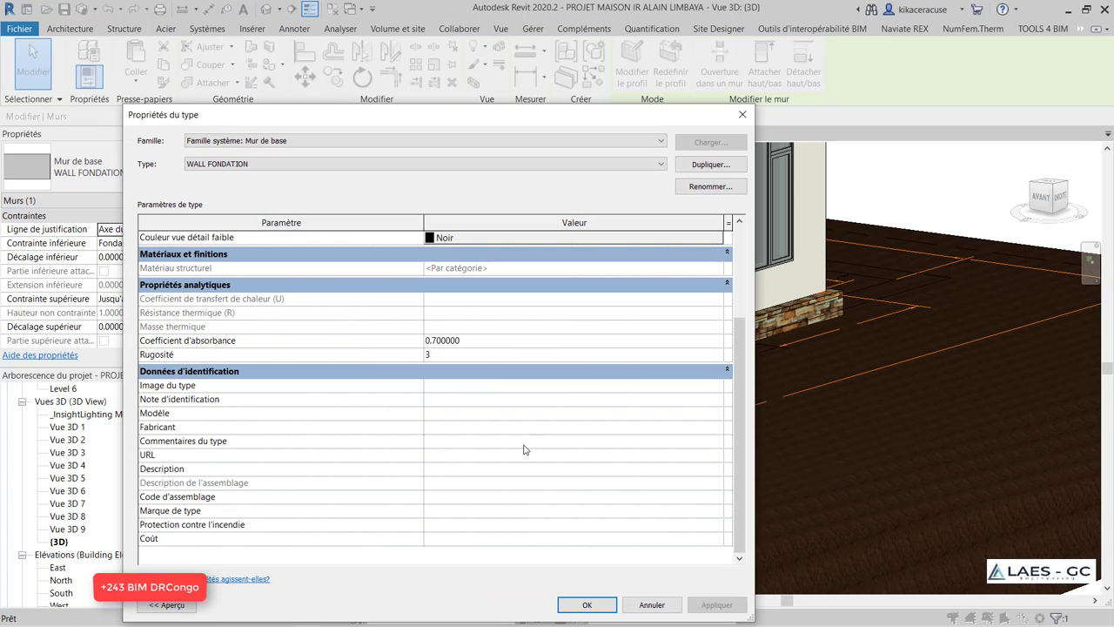
pyautogui.click(453, 536)
pyautogui.write('80')
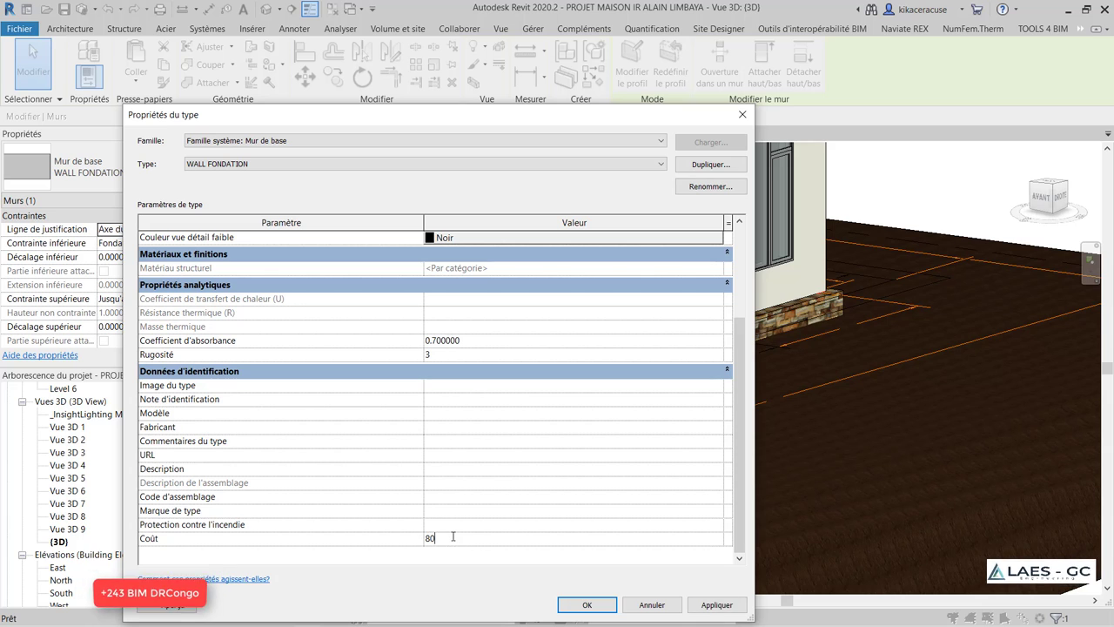
pyautogui.click(716, 604)
pyautogui.click(587, 604)
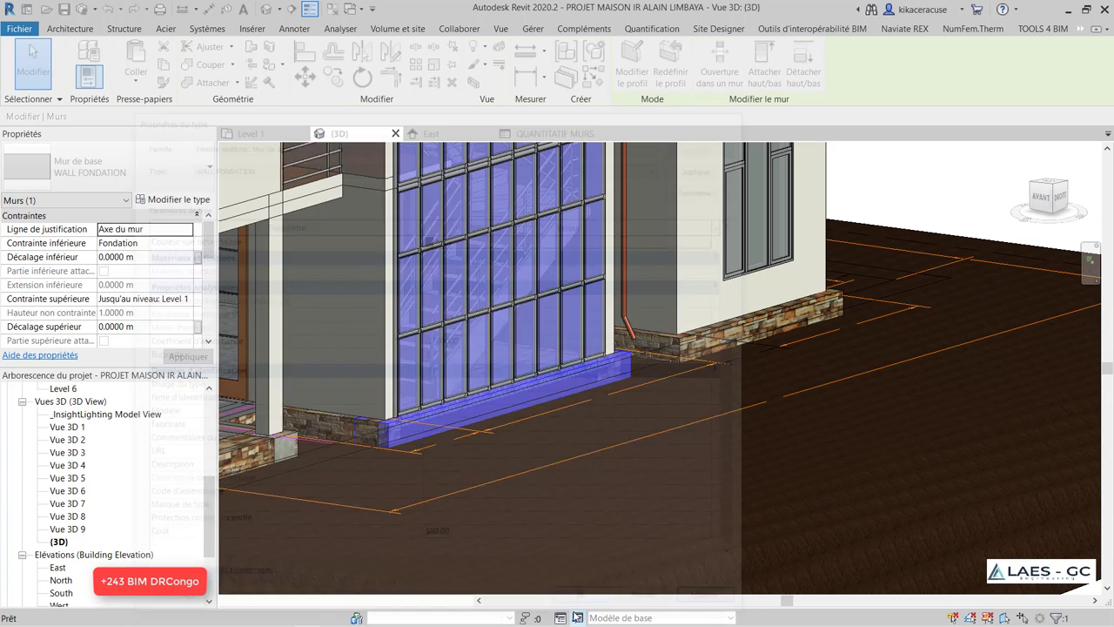
pyautogui.moveTo(555, 133)
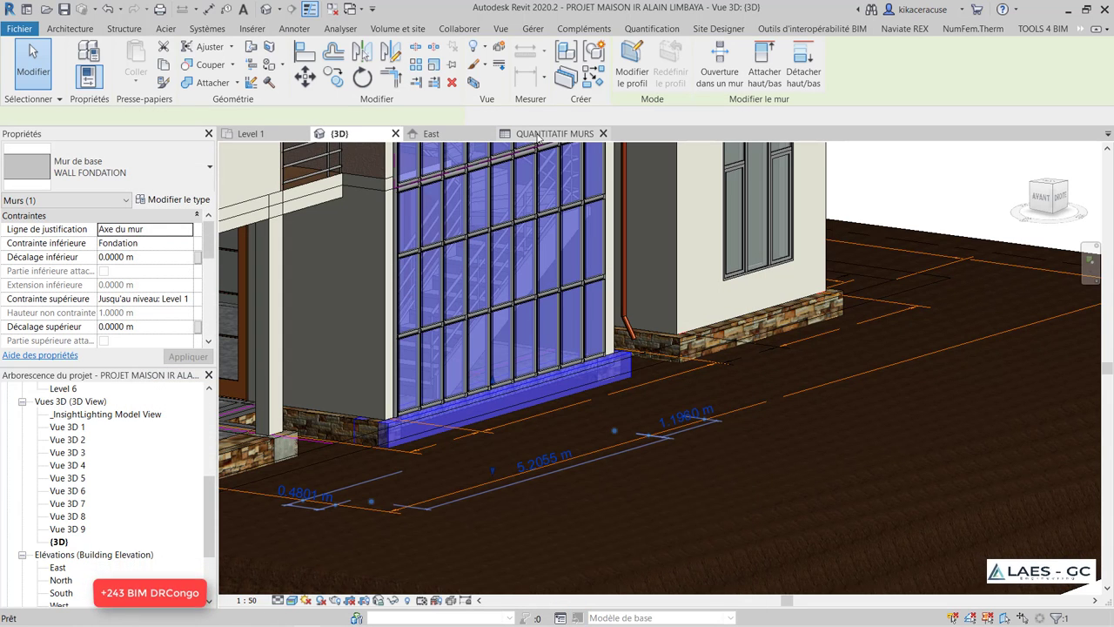
pyautogui.click(538, 135)
# Scroll the QUANTITATIF MURS schedule down to the Total général row of $63090.58
pyautogui.scroll(2, 475, 494)
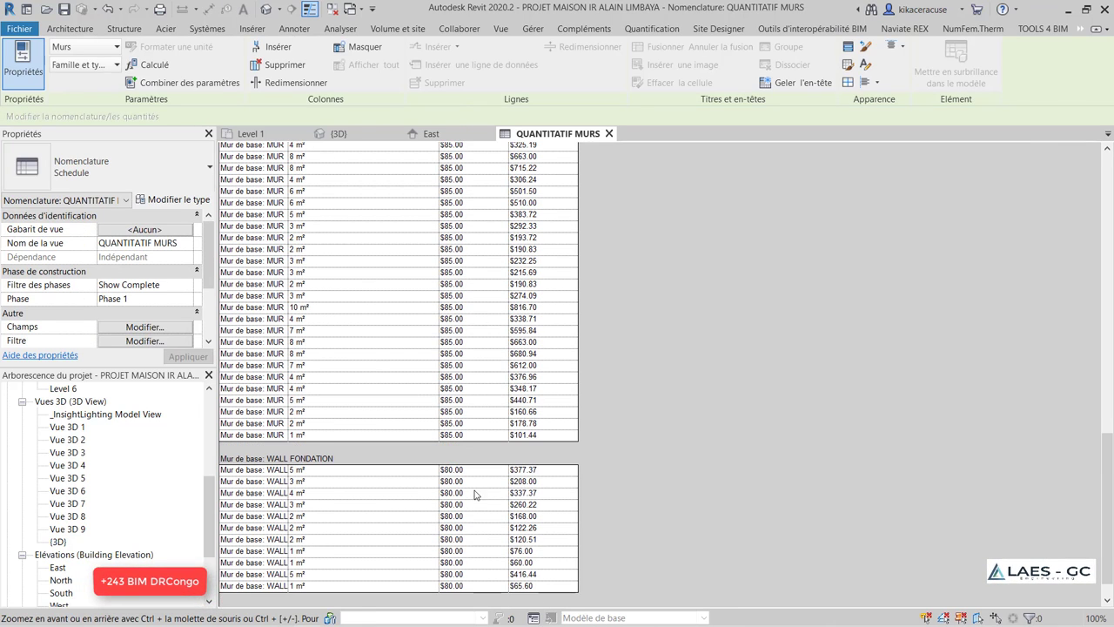
pyautogui.scroll(-1, 510, 540)
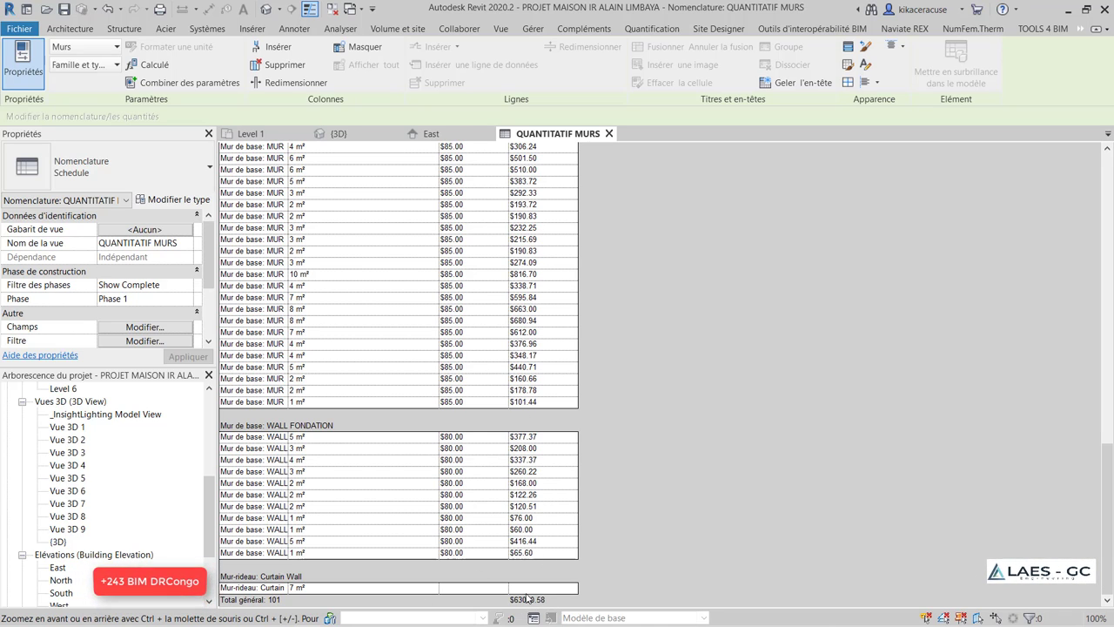
pyautogui.scroll(5, 502, 548)
pyautogui.scroll(-4, 504, 541)
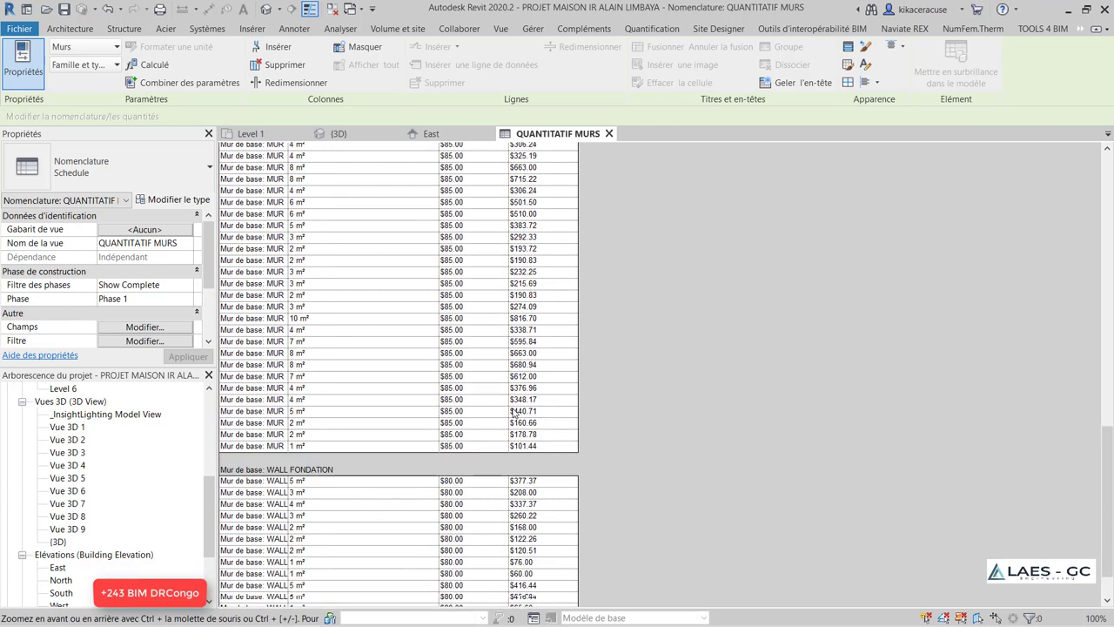
pyautogui.scroll(-1, 508, 532)
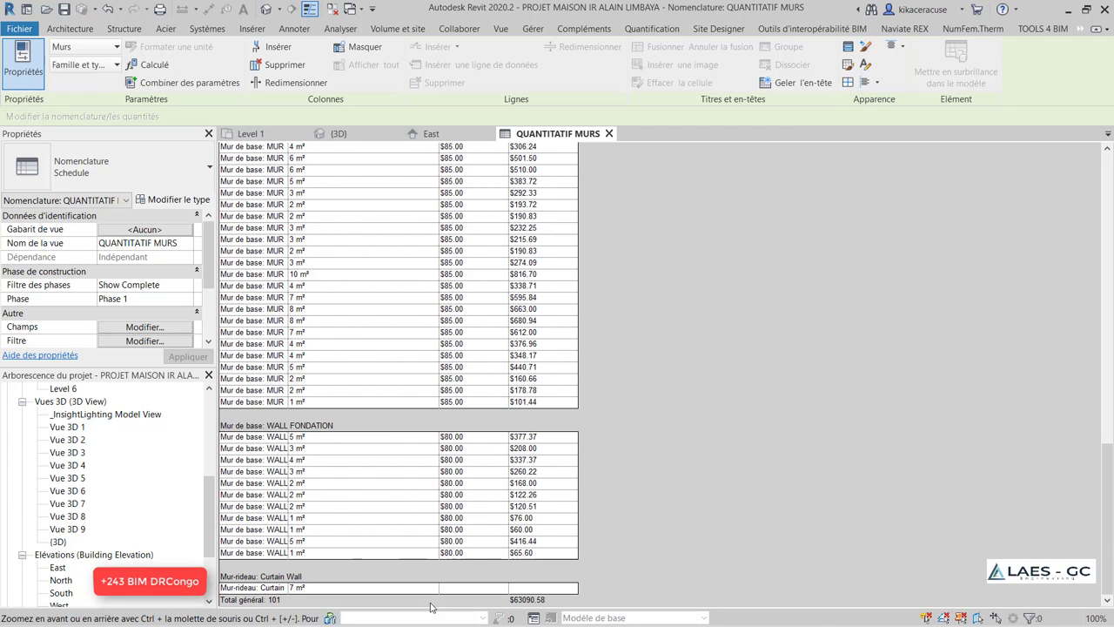
pyautogui.scroll(5, 553, 520)
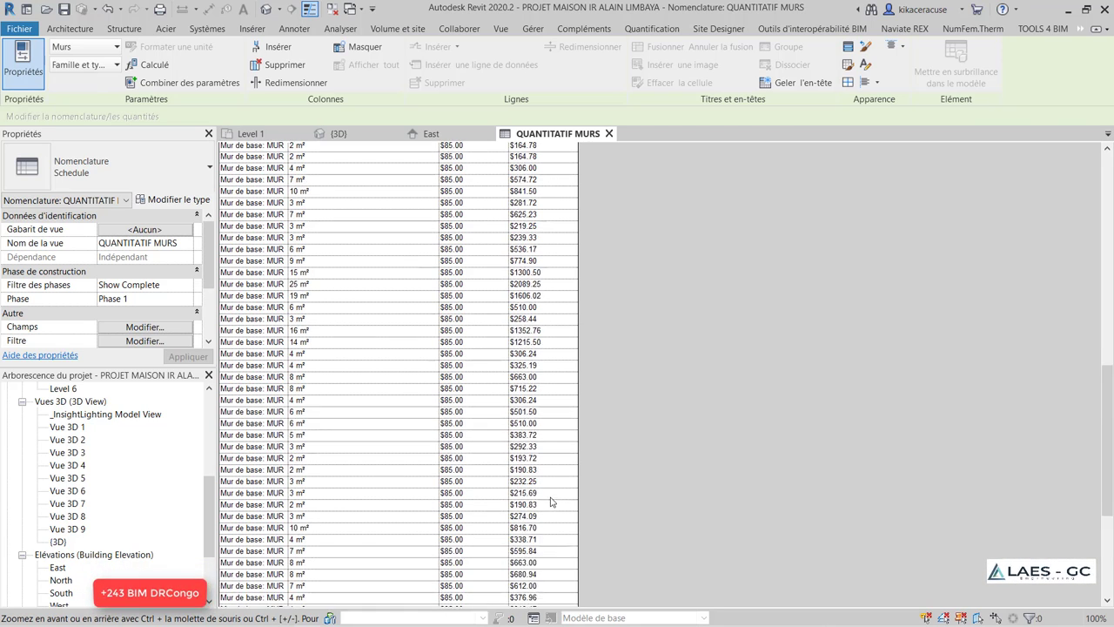
pyautogui.scroll(10, 552, 509)
pyautogui.scroll(5, 550, 500)
pyautogui.scroll(1, 550, 501)
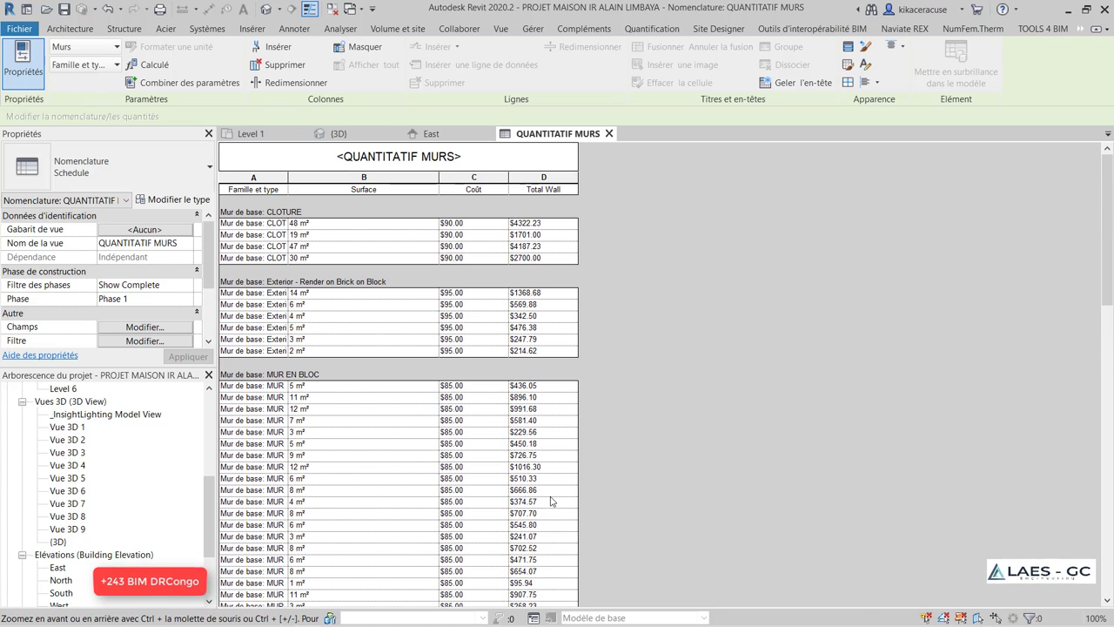
pyautogui.scroll(-1, 550, 500)
pyautogui.scroll(-5, 550, 500)
pyautogui.scroll(6, 550, 501)
pyautogui.scroll(-1, 442, 258)
pyautogui.scroll(-10, 453, 349)
pyautogui.scroll(-10, 505, 566)
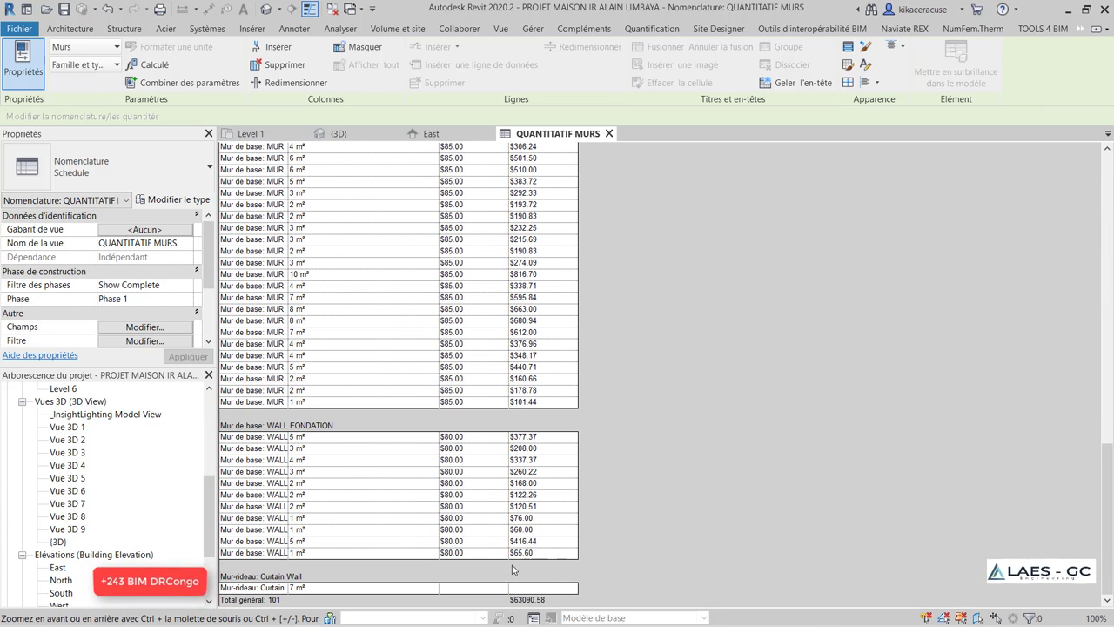
# Return to the 3D view and zoom out to show the whole house
pyautogui.scroll(5, 488, 304)
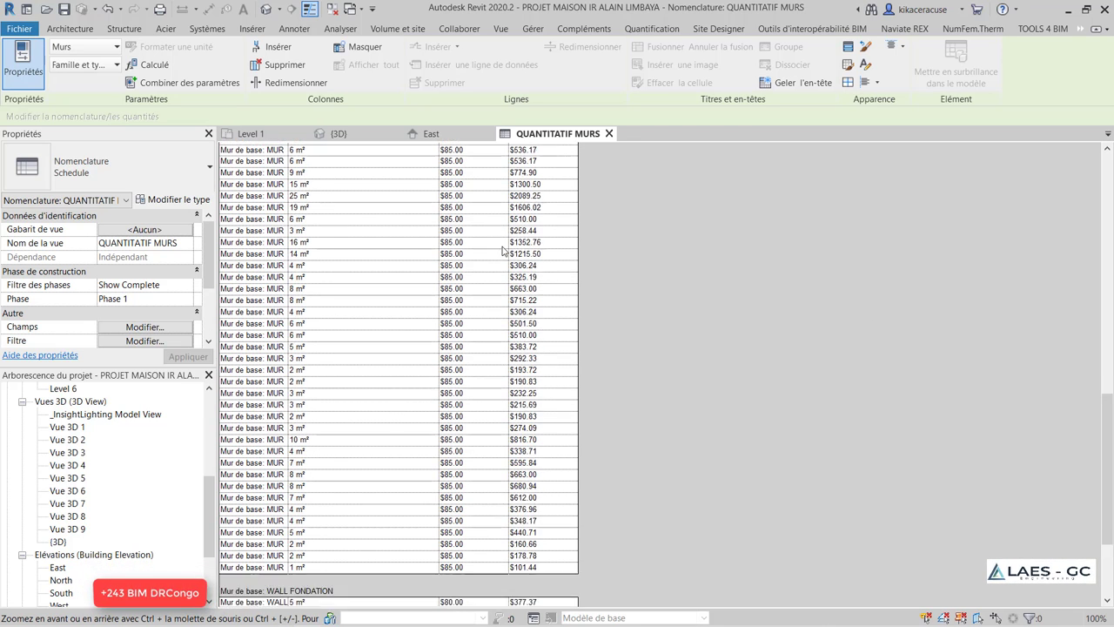
pyautogui.scroll(5, 487, 305)
pyautogui.click(338, 133)
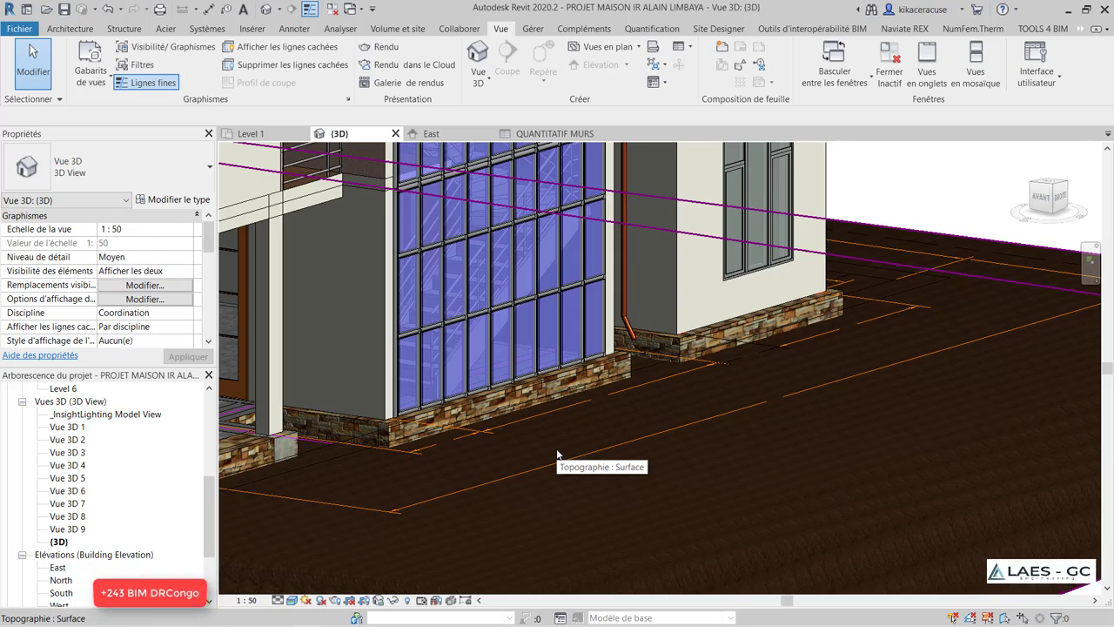
pyautogui.scroll(-5, 714, 443)
# Start a new schedule for the Toits (roofs) category
pyautogui.scroll(-3, 560, 331)
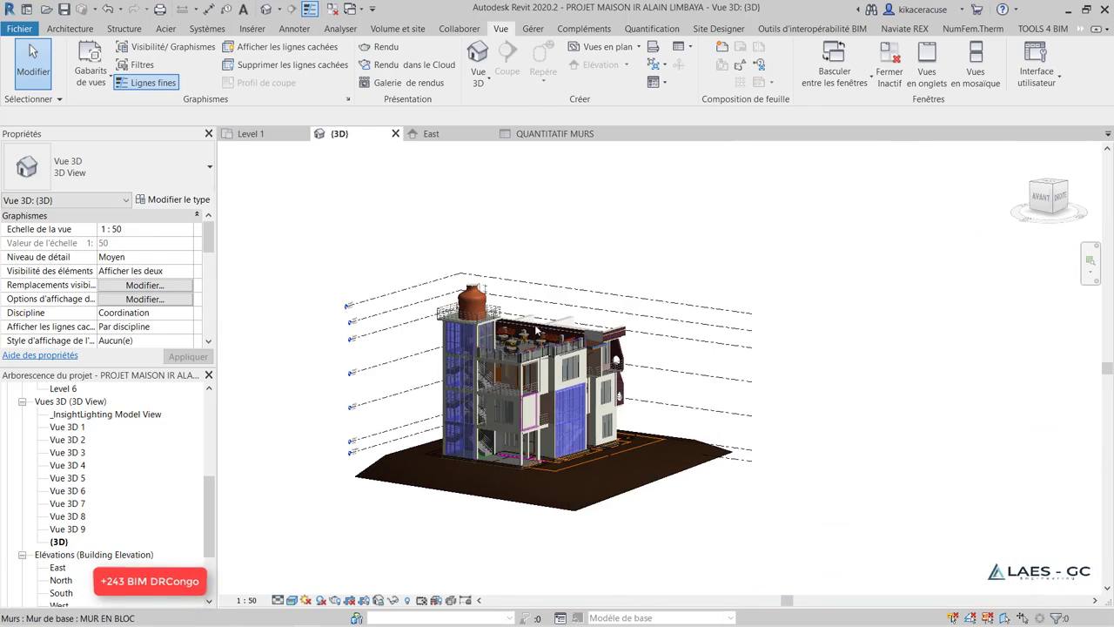
pyautogui.scroll(4, 538, 331)
pyautogui.scroll(1, 538, 336)
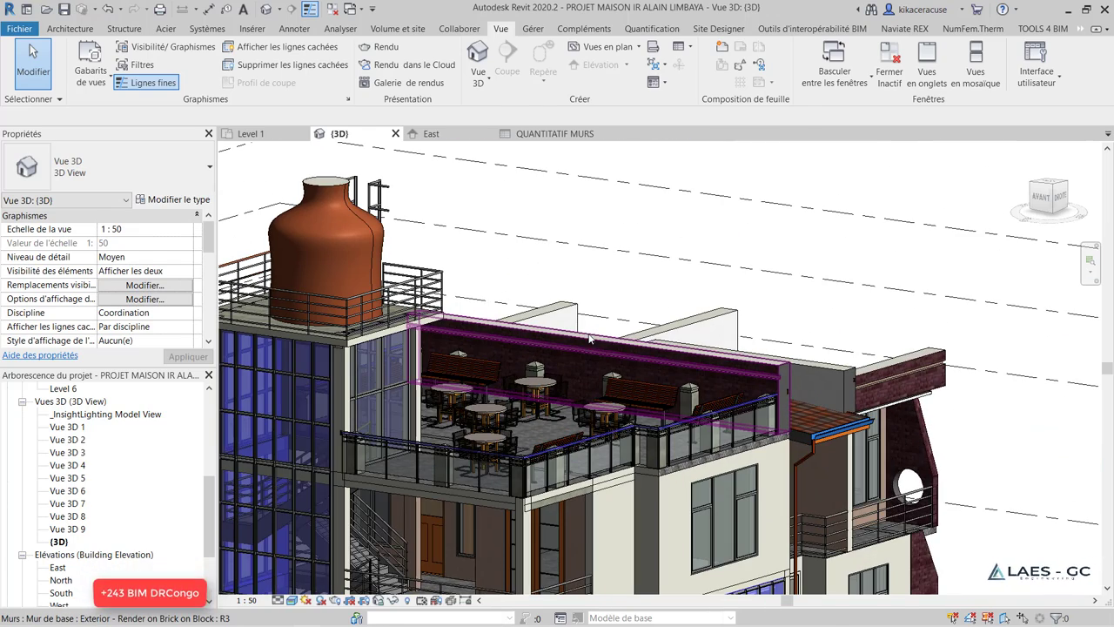
pyautogui.moveTo(589, 339)
pyautogui.keyDown('shift'); pyautogui.mouseDown(button='middle')
pyautogui.moveTo(630, 368)
pyautogui.moveTo(592, 344)
pyautogui.mouseUp(button='middle'); pyautogui.keyUp('shift')
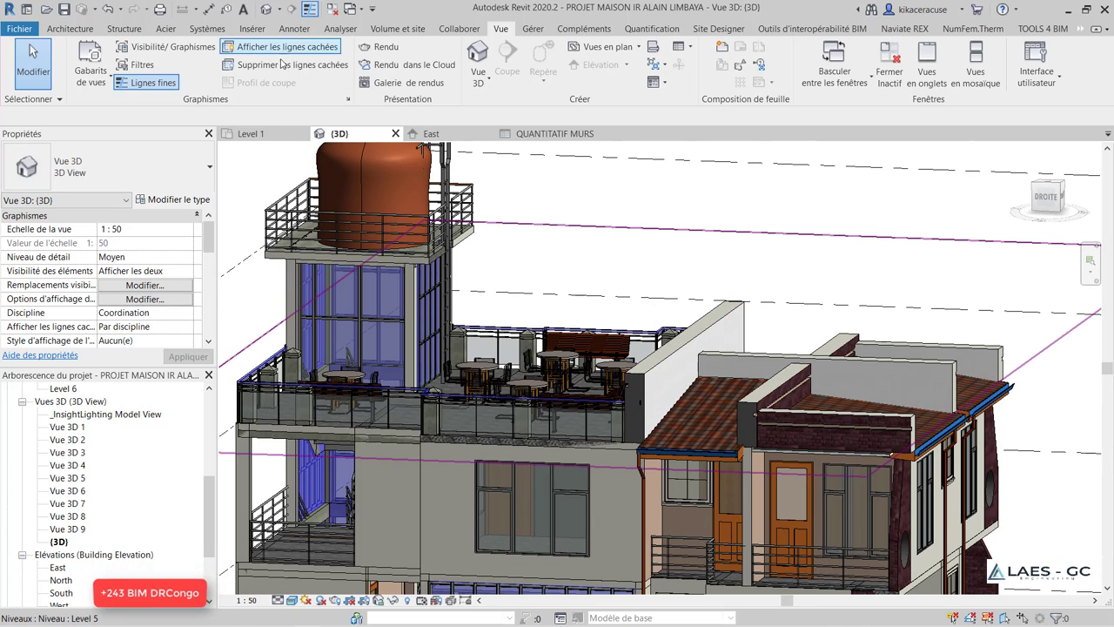
pyautogui.click(691, 47)
pyautogui.click(723, 71)
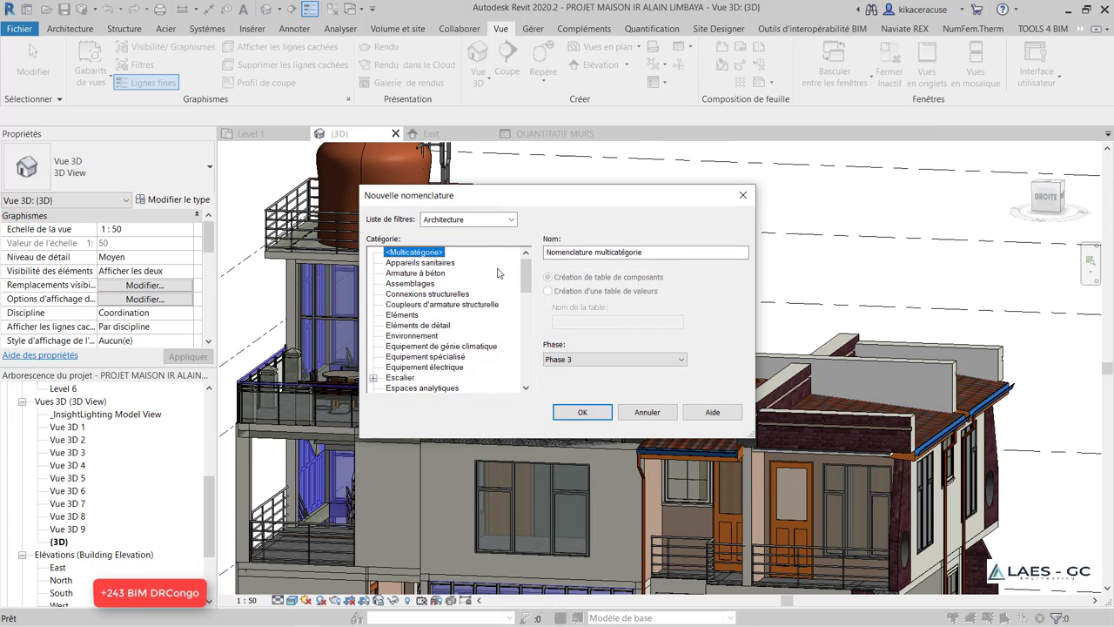
pyautogui.scroll(-2, 452, 329)
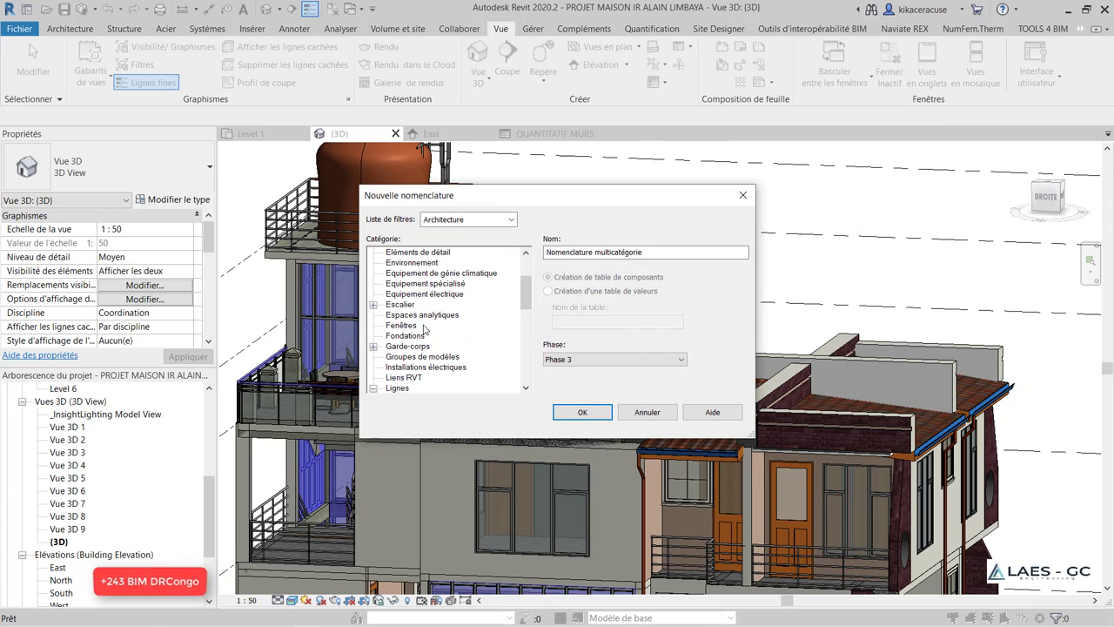
pyautogui.click(423, 314)
pyautogui.press('t')
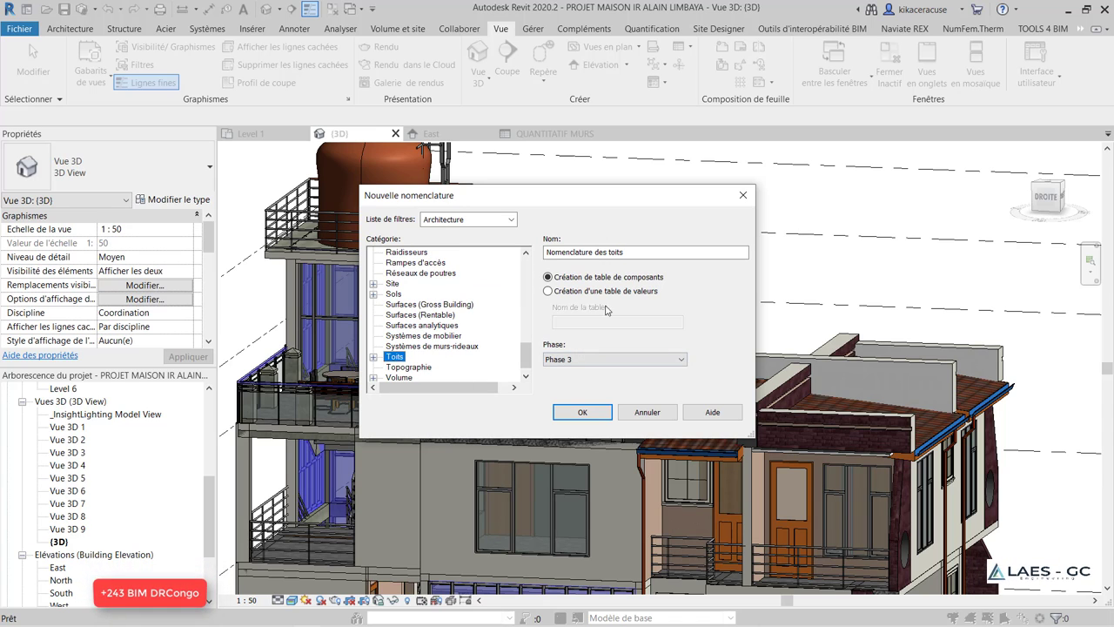
# Set the roof schedule to Phase 1, name it QUANTITATIF TOITURE, and create it
pyautogui.click(581, 359)
pyautogui.click(566, 391)
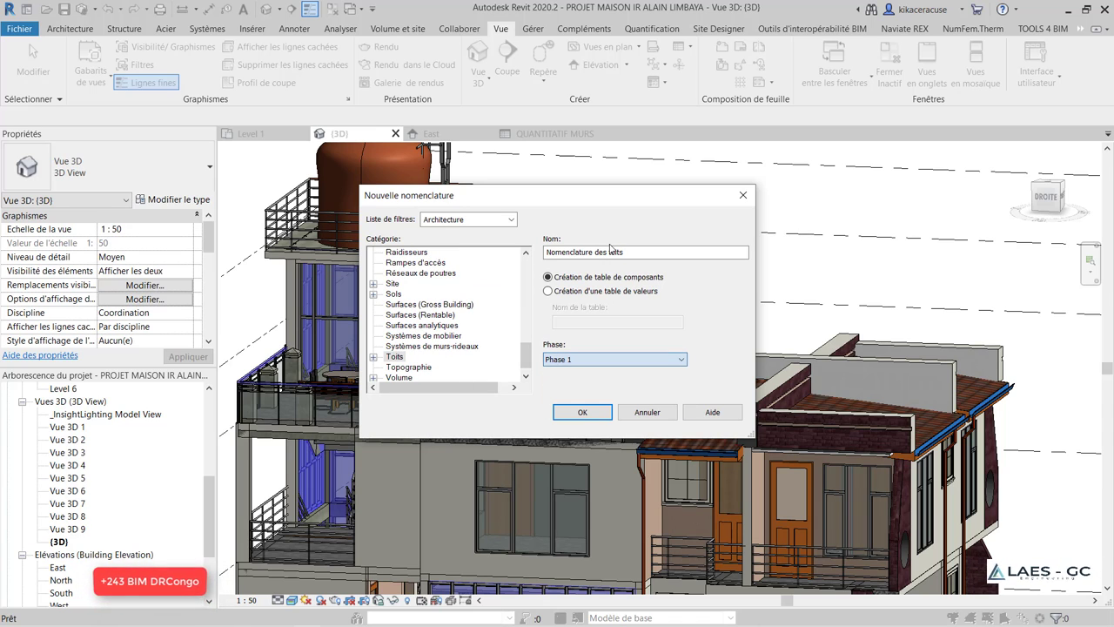
pyautogui.tripleClick(555, 251)
pyautogui.write('QUAN')
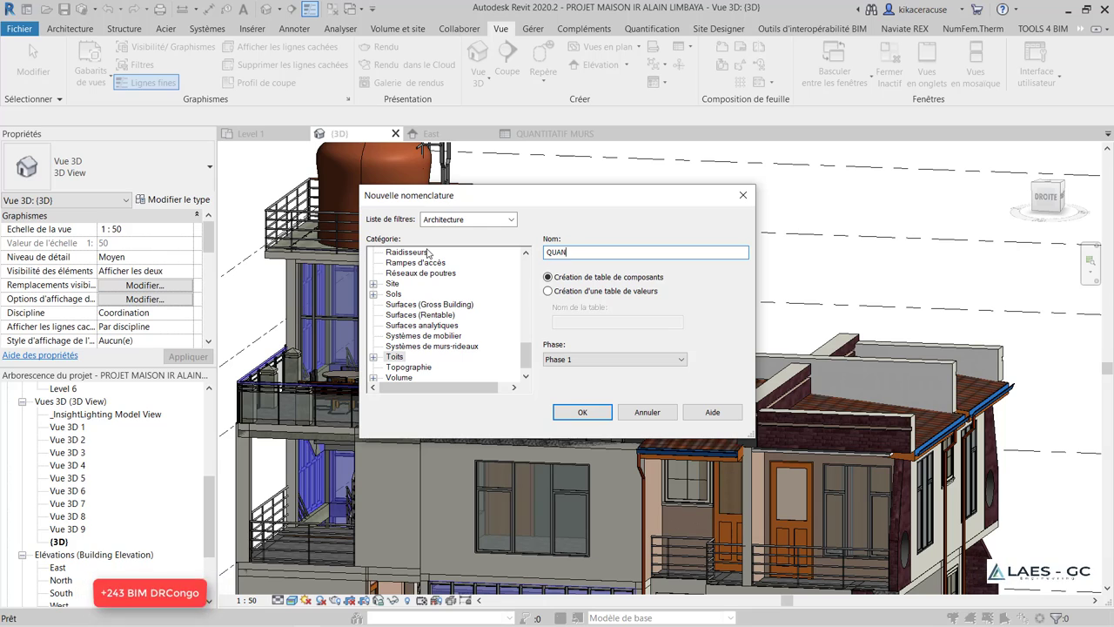
pyautogui.write('TIF TOITURE')
pyautogui.click(576, 415)
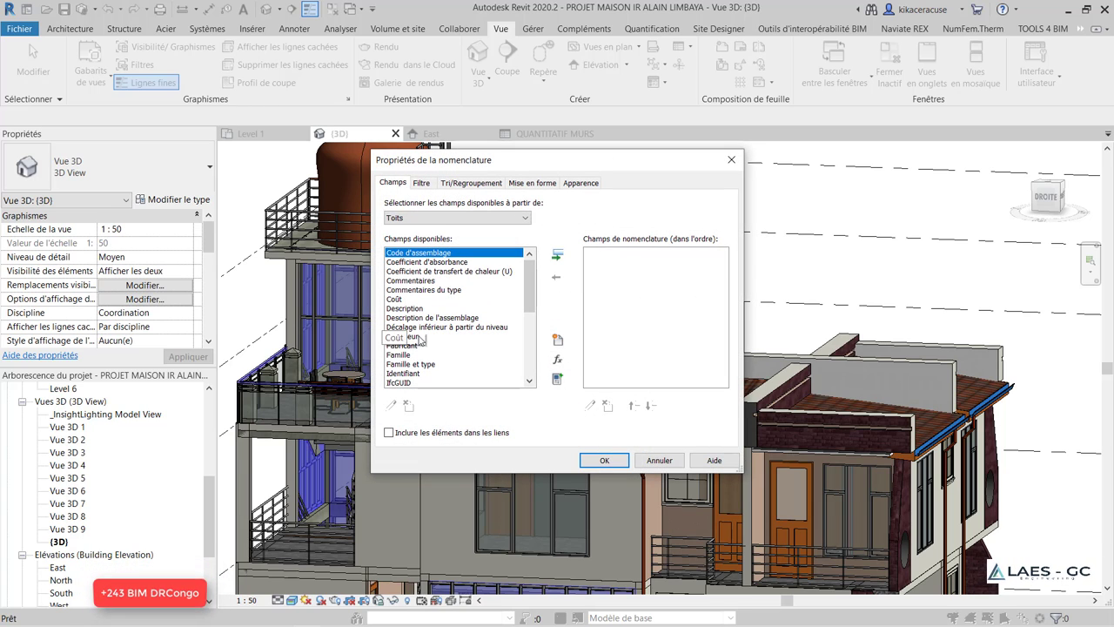
# Add Famille et type, Surface and Coût to the roof schedule fields
pyautogui.click(435, 289)
pyautogui.doubleClick(410, 364)
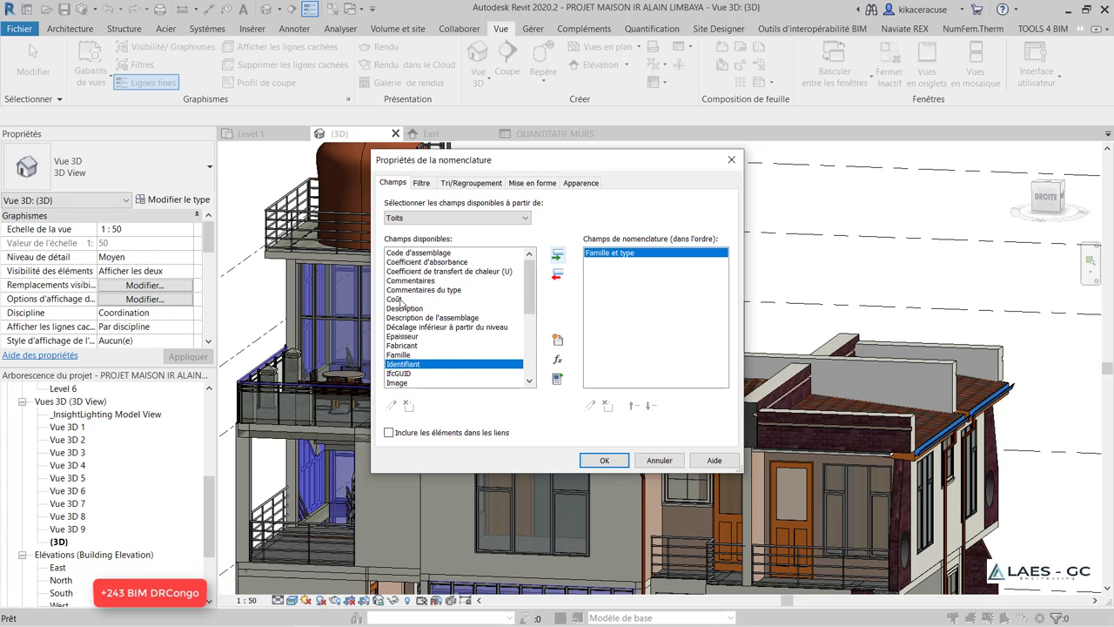
pyautogui.click(406, 345)
pyautogui.press('s')
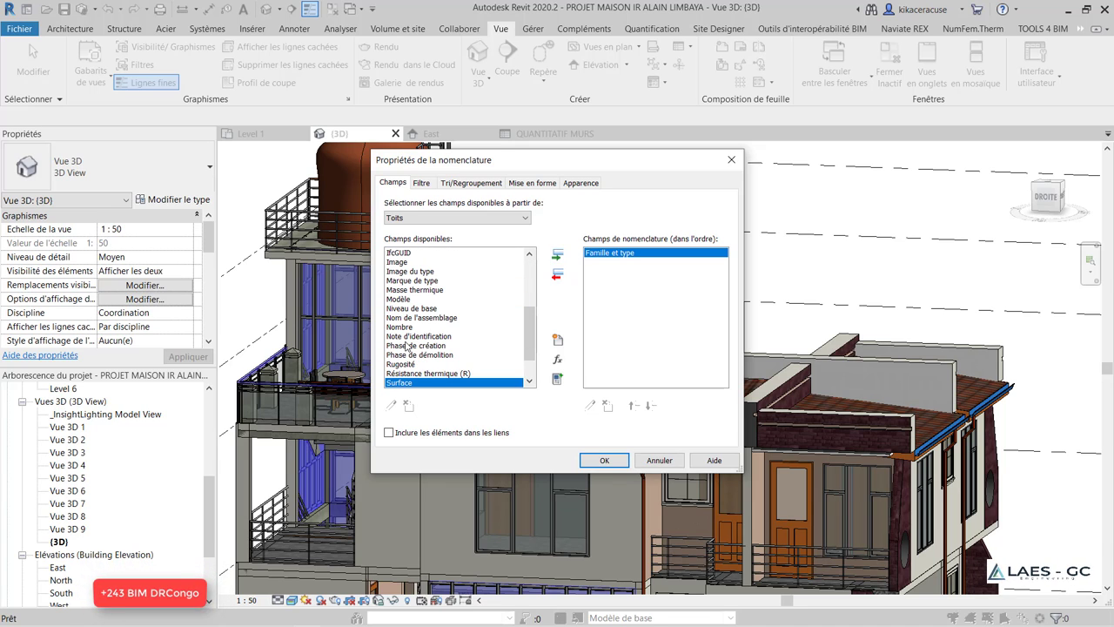
pyautogui.click(557, 254)
pyautogui.scroll(3, 402, 303)
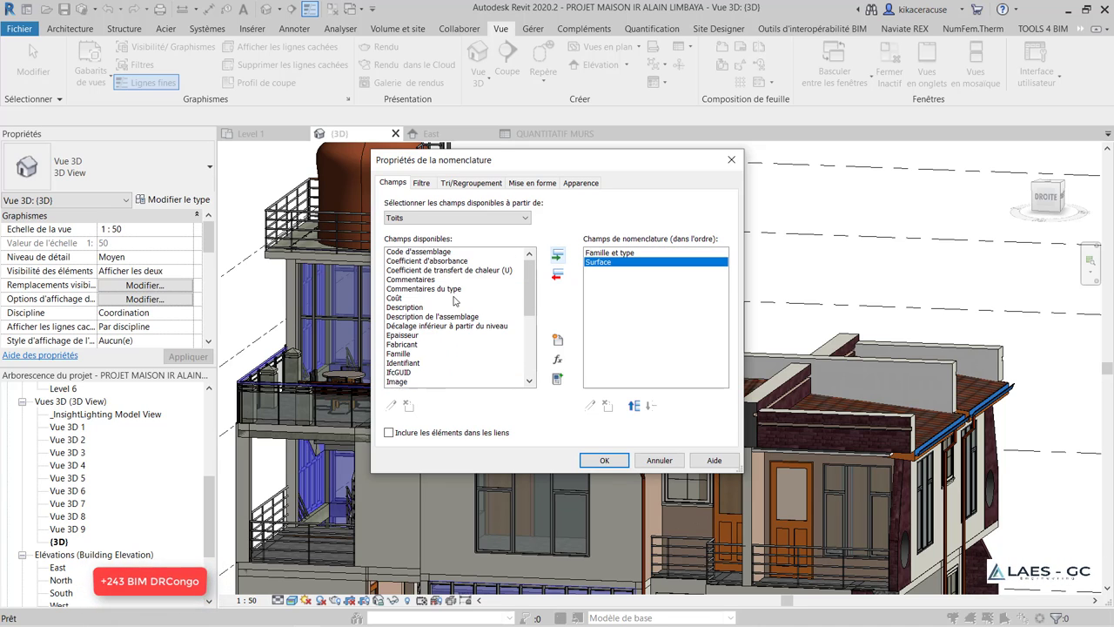
pyautogui.scroll(2, 402, 303)
pyautogui.click(401, 299)
pyautogui.click(557, 254)
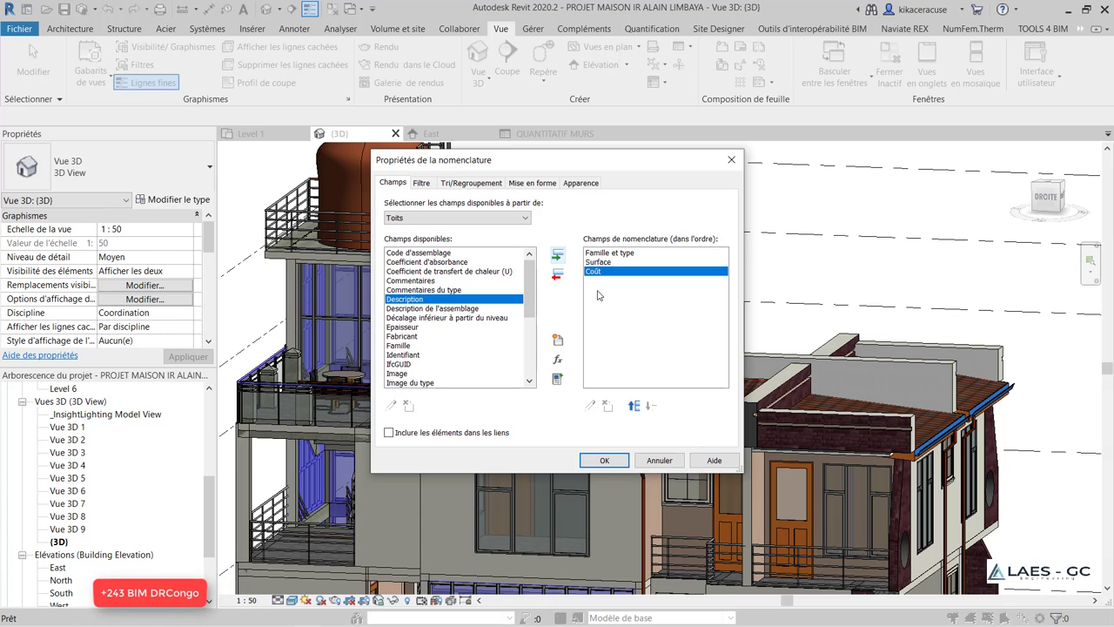
# Create a calculated value named TOTAL ROOF of type Devise (currency)
pyautogui.click(557, 360)
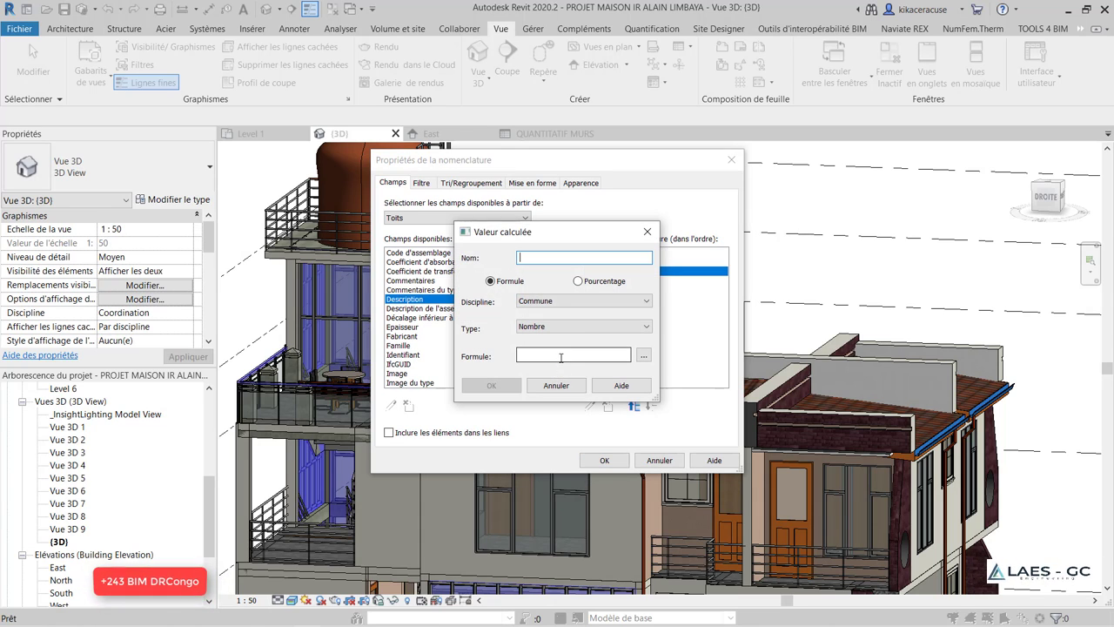
pyautogui.write('TOT')
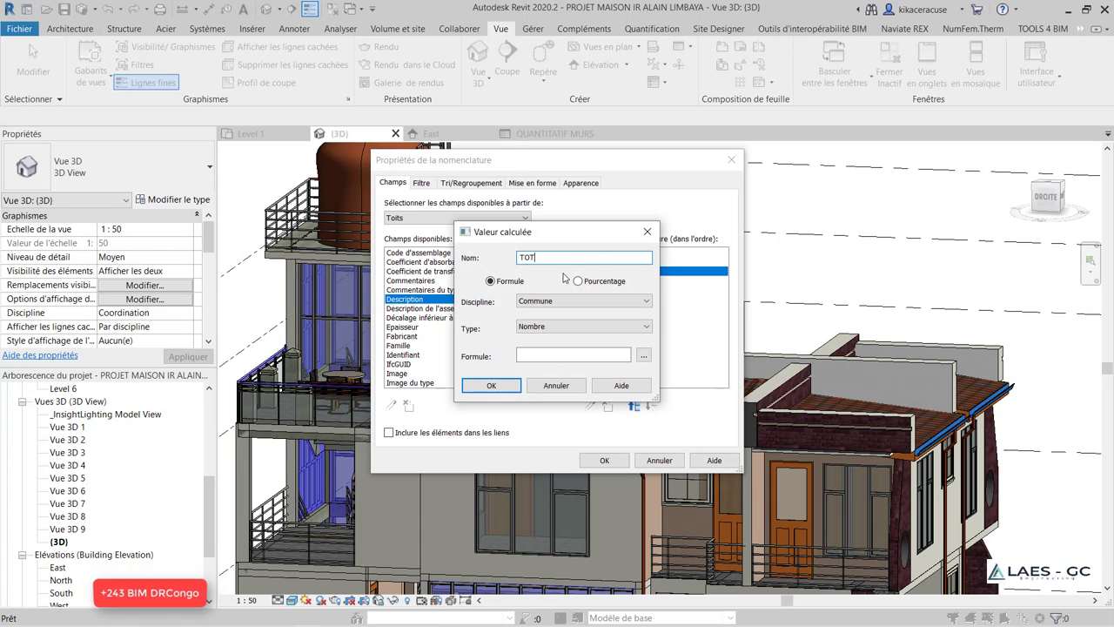
pyautogui.write('AL ROOF')
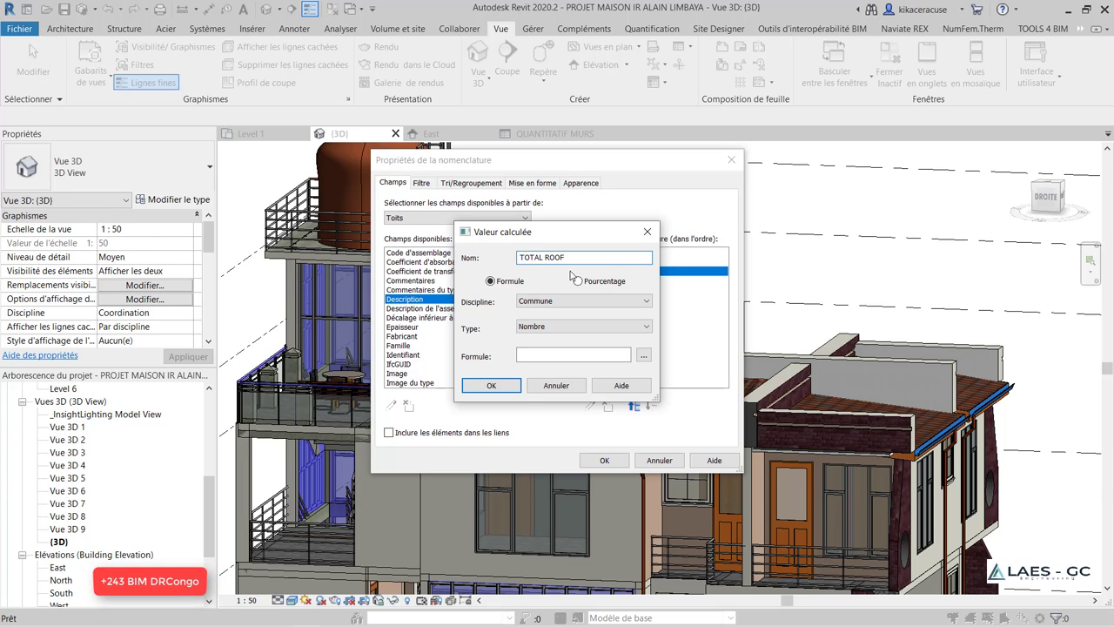
pyautogui.click(592, 326)
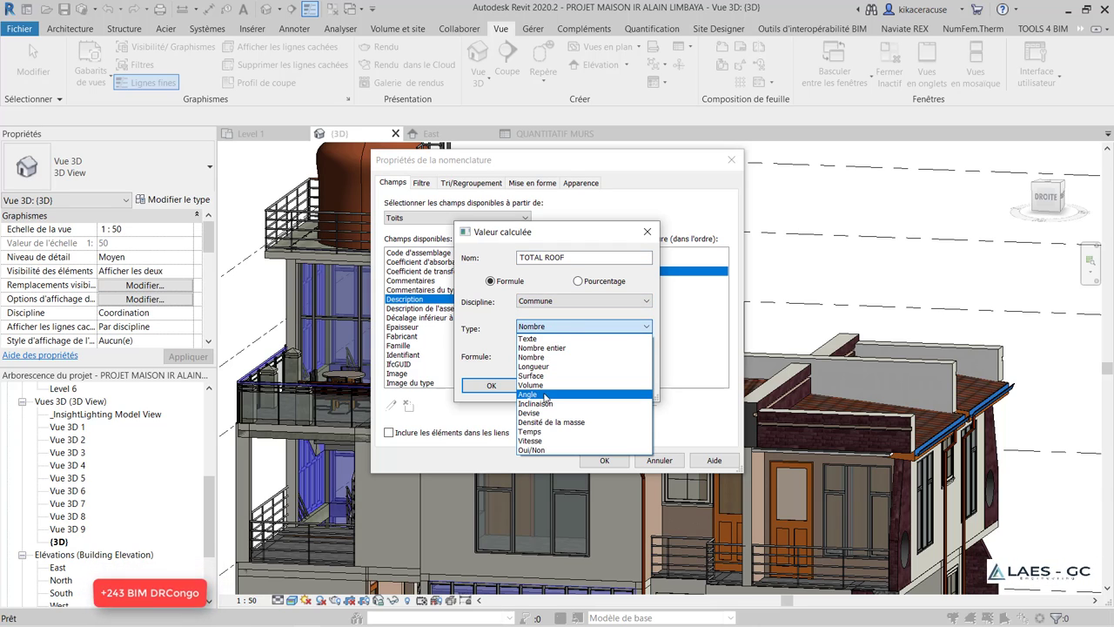
pyautogui.click(541, 413)
# Give TOTAL ROOF the formula Surface * Coût and confirm the field
pyautogui.click(609, 355)
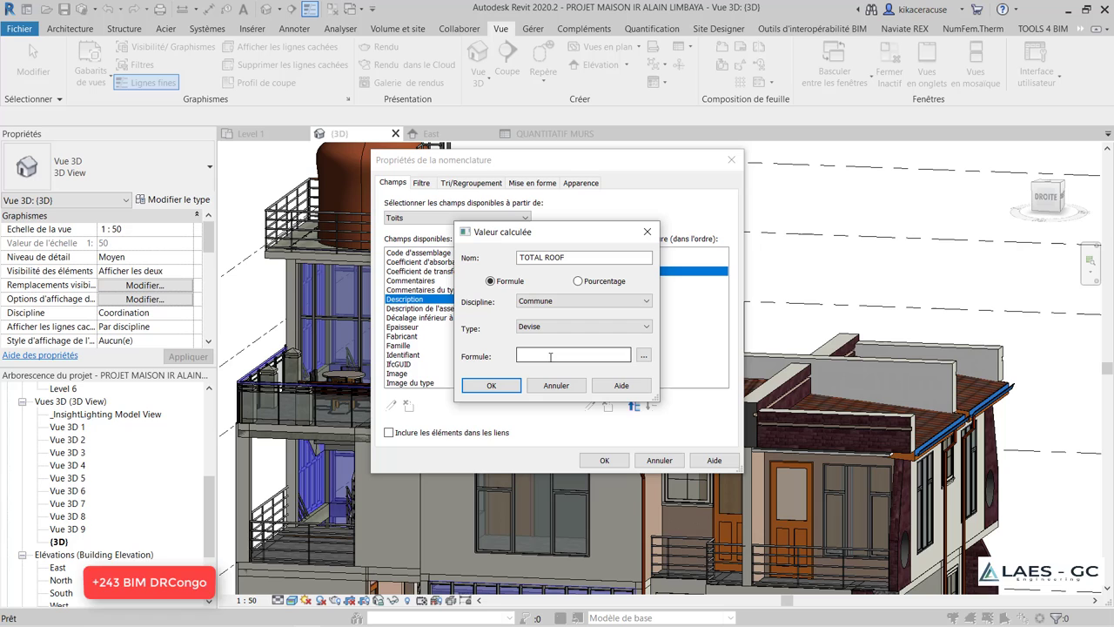
pyautogui.click(642, 357)
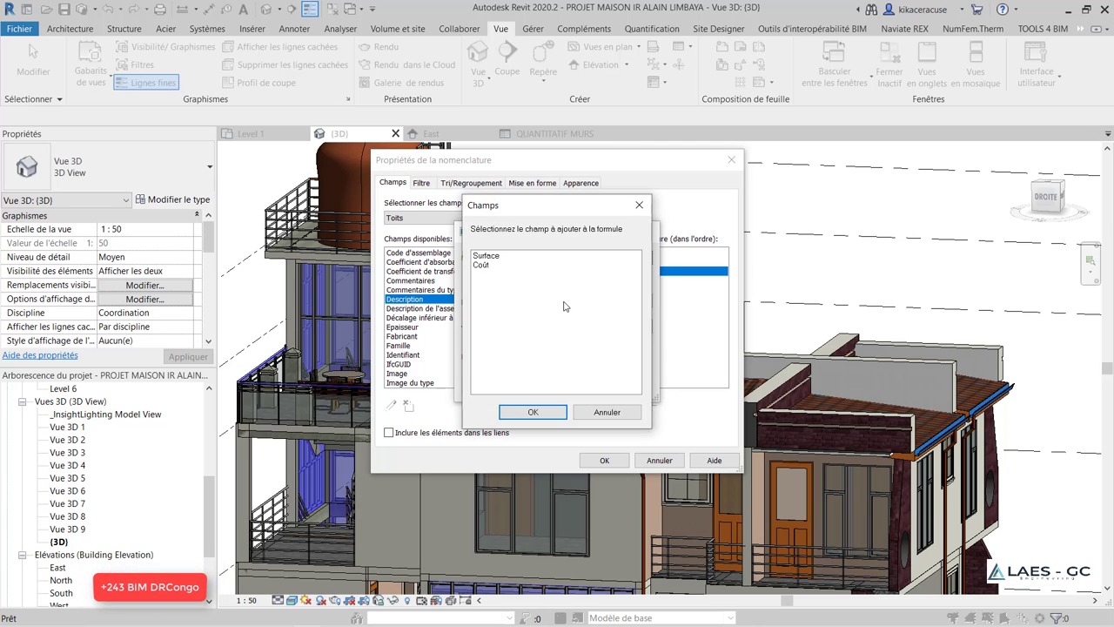
pyautogui.click(486, 256)
pyautogui.click(553, 412)
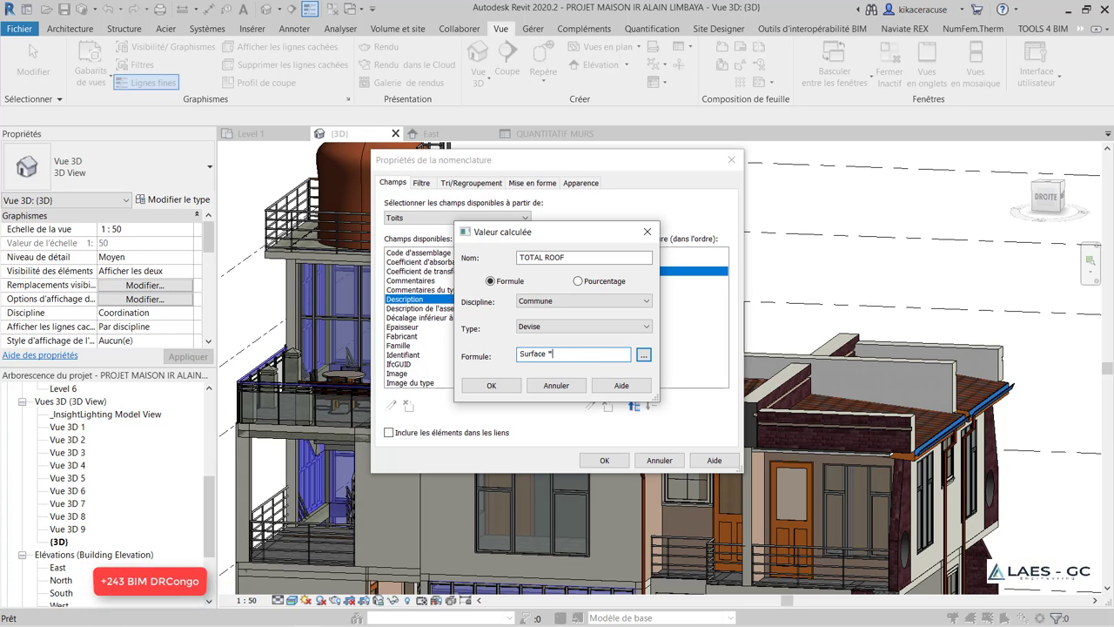
pyautogui.click(644, 356)
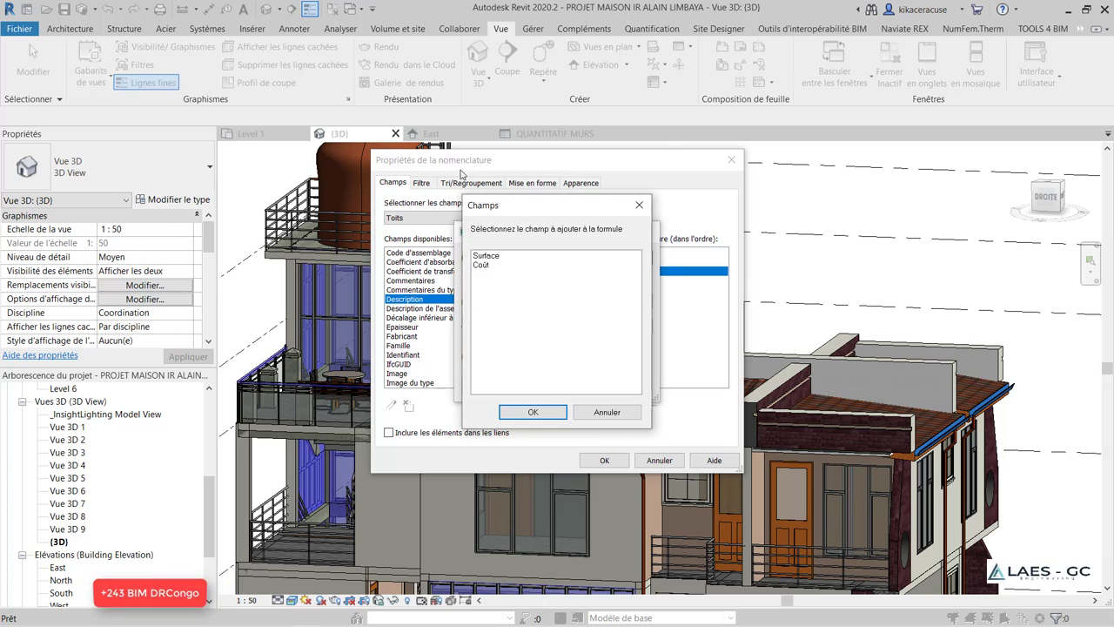
pyautogui.click(497, 264)
pyautogui.click(538, 410)
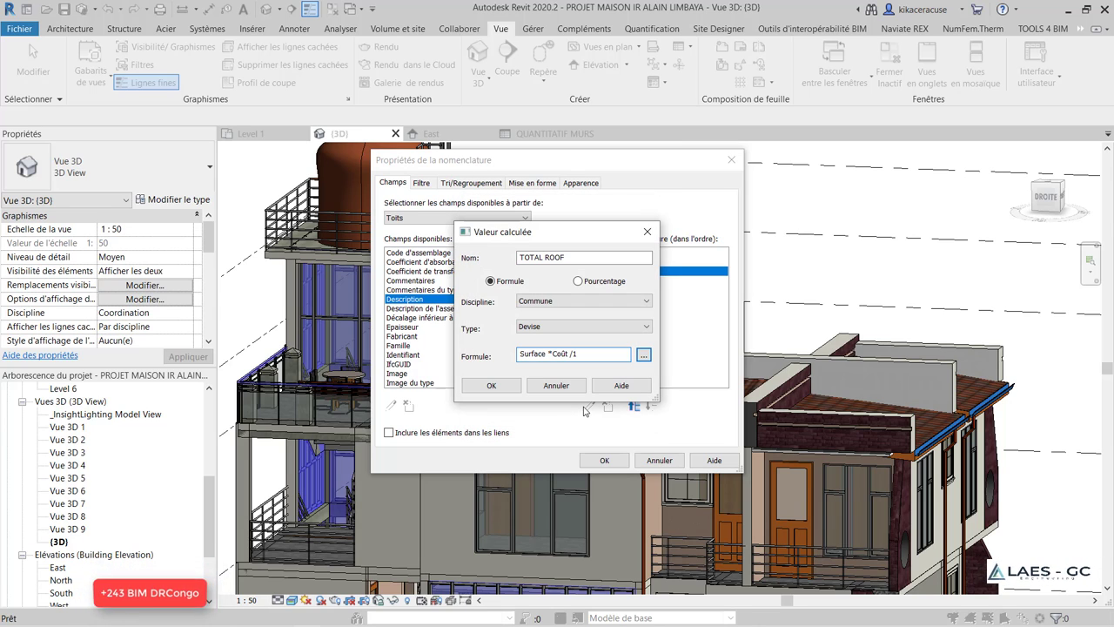
pyautogui.click(491, 384)
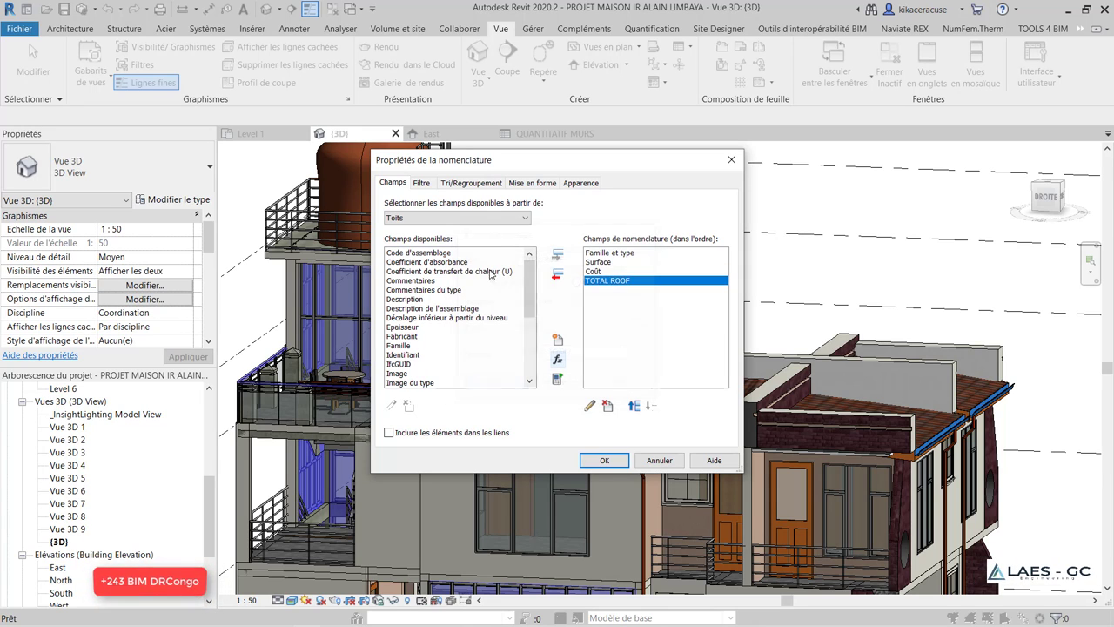
# Sort the roof schedule by Famille et type and turn on grand totals
pyautogui.click(485, 190)
pyautogui.click(498, 205)
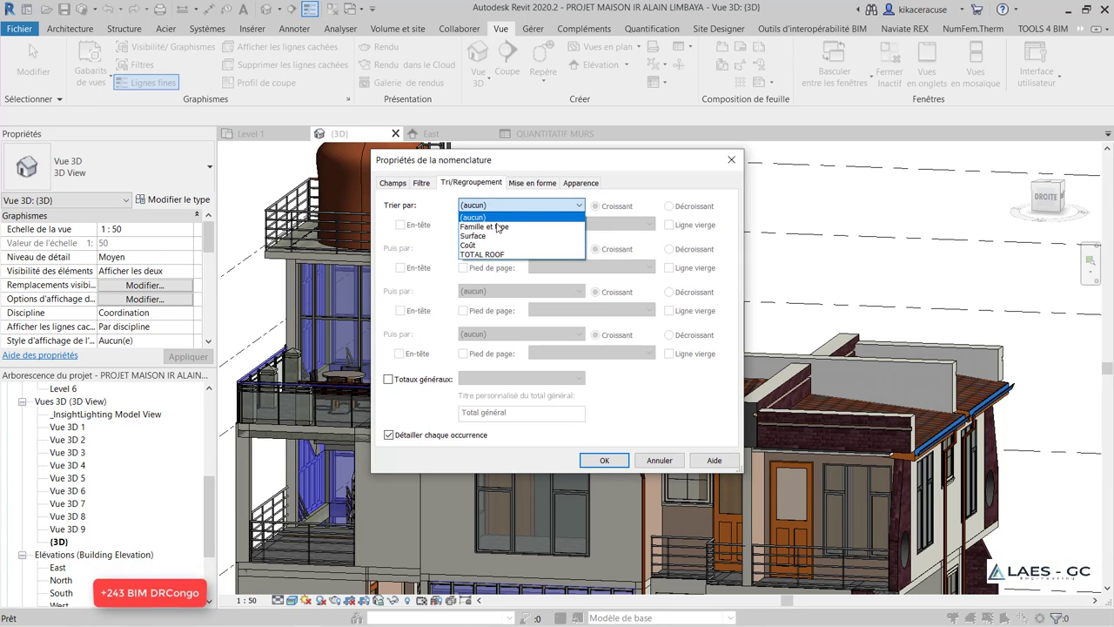
pyautogui.click(485, 229)
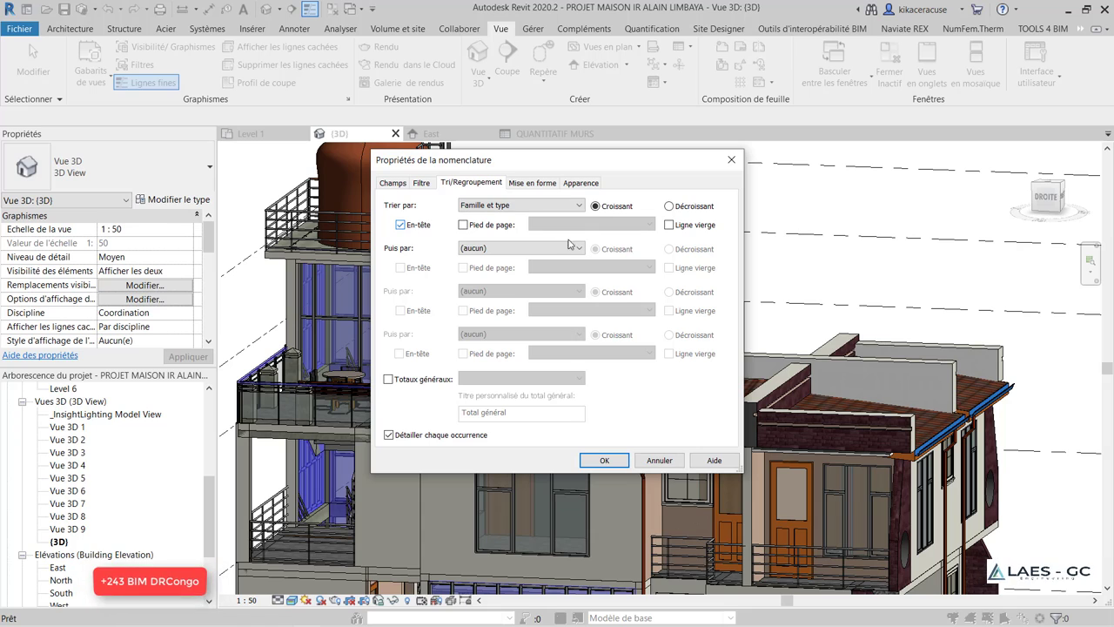
pyautogui.click(388, 379)
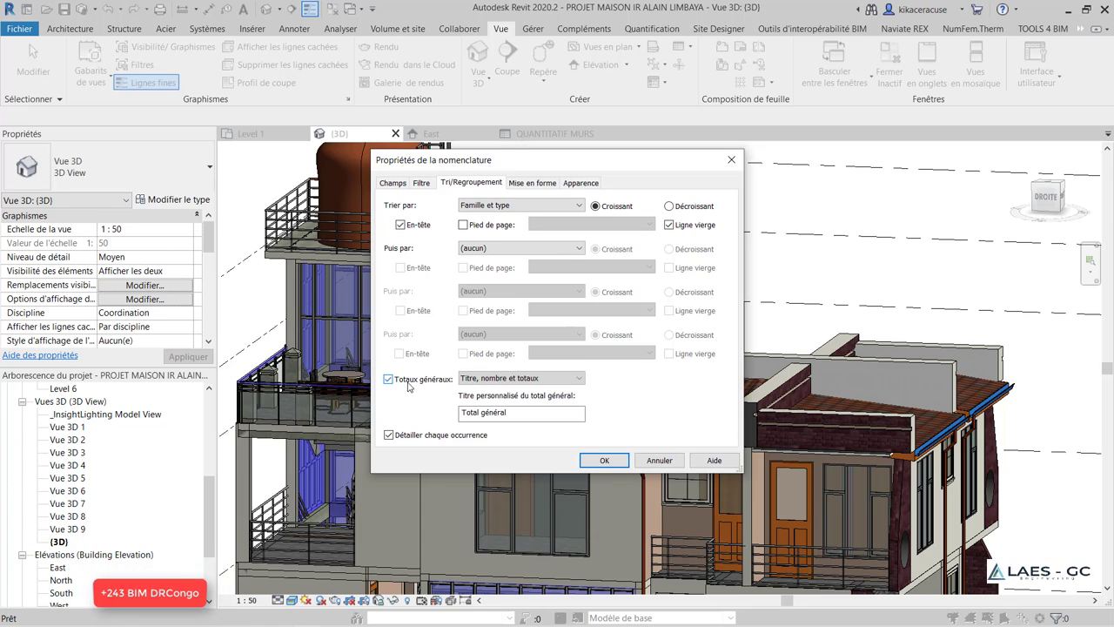
# Right-align Famille et type, make TOTAL ROOF calculate totals, and apply
pyautogui.click(531, 183)
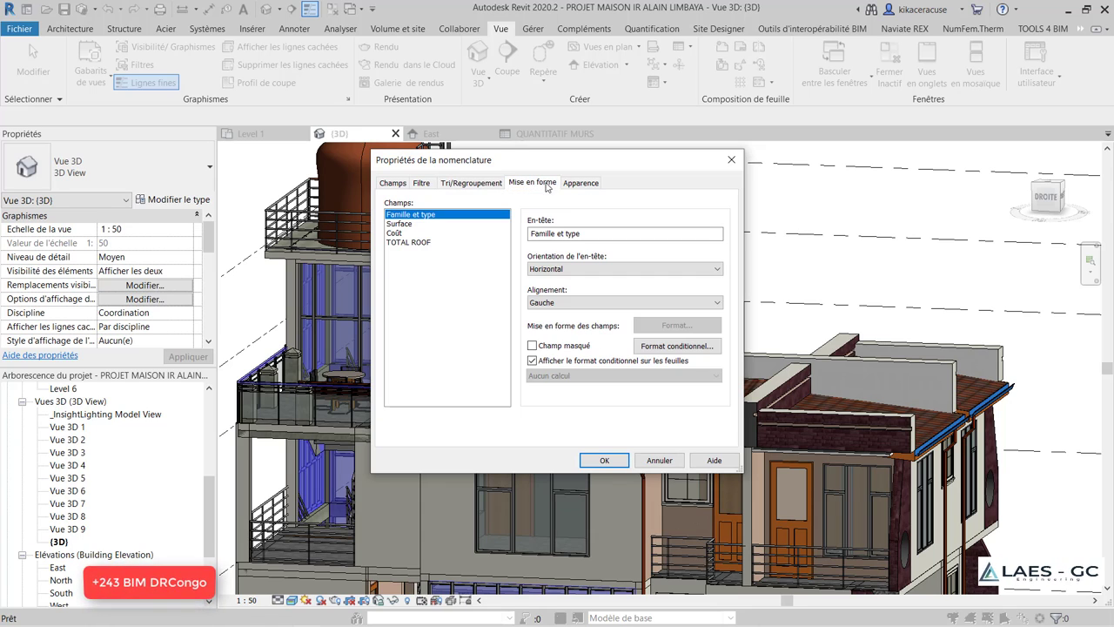
pyautogui.click(547, 304)
pyautogui.click(556, 336)
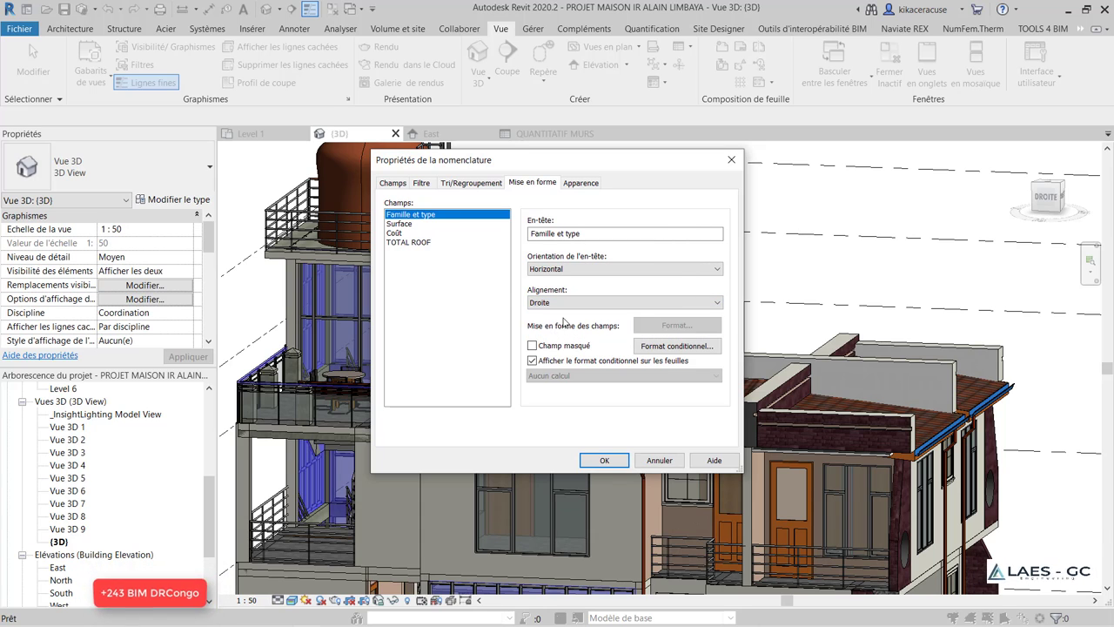
pyautogui.click(413, 244)
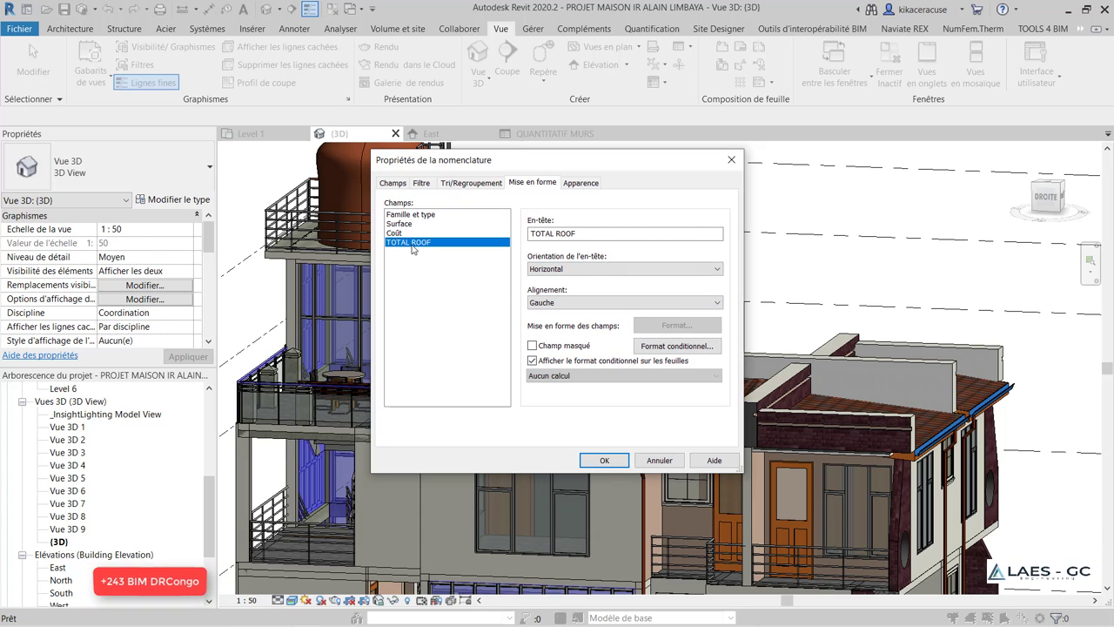
pyautogui.click(581, 376)
pyautogui.click(573, 397)
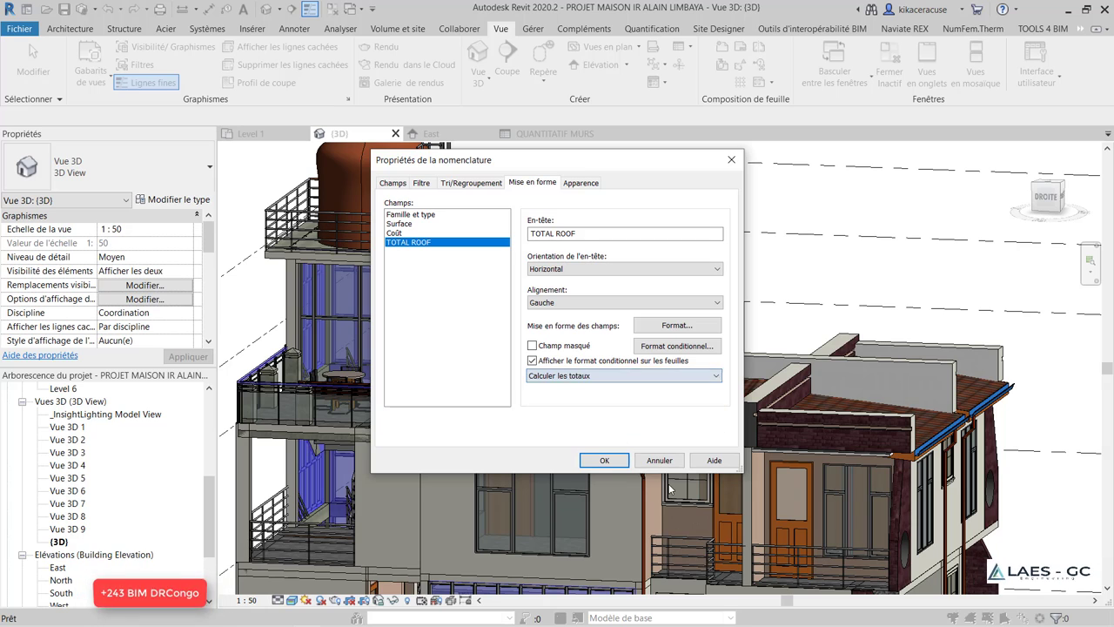
pyautogui.click(604, 459)
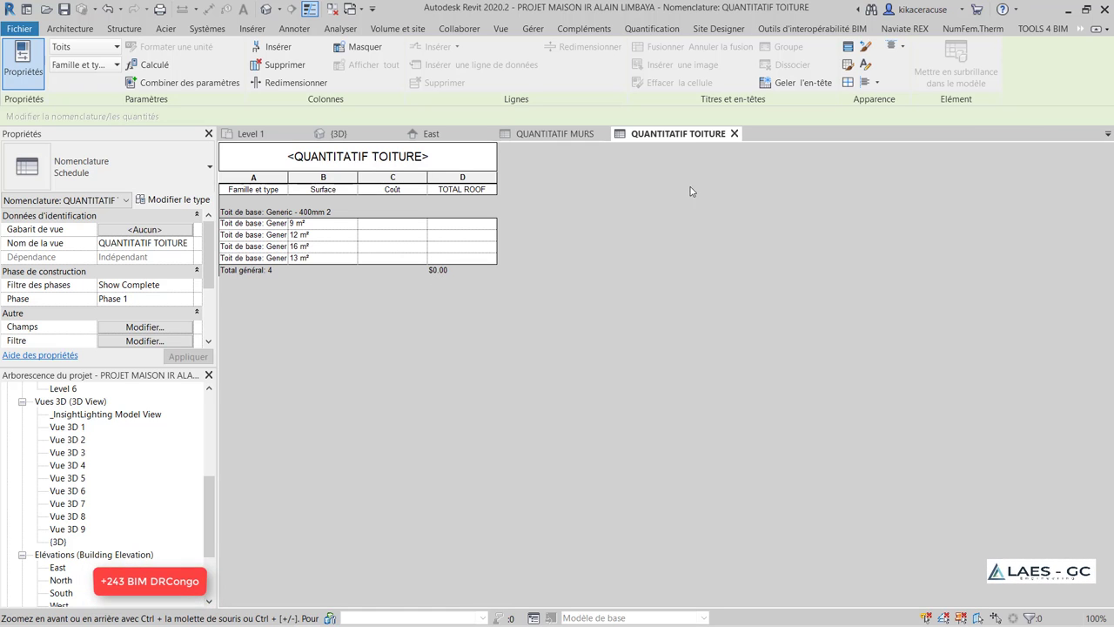
# Select the sloped roof in 3D and set the Generic - 400mm 2 type's Coût to 150
pyautogui.click(367, 138)
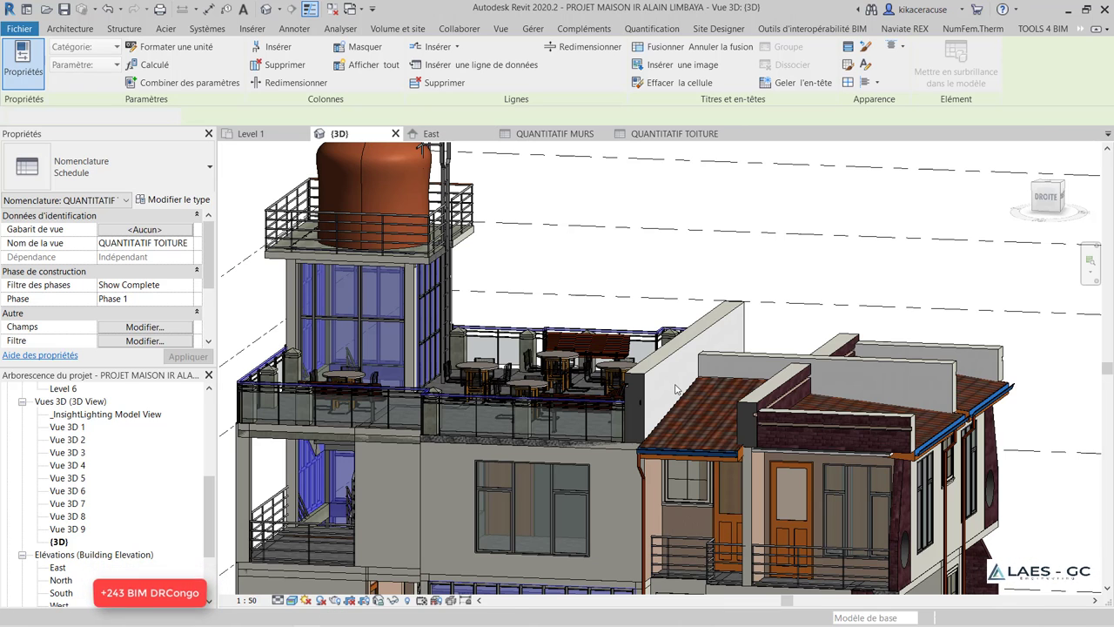
pyautogui.click(716, 415)
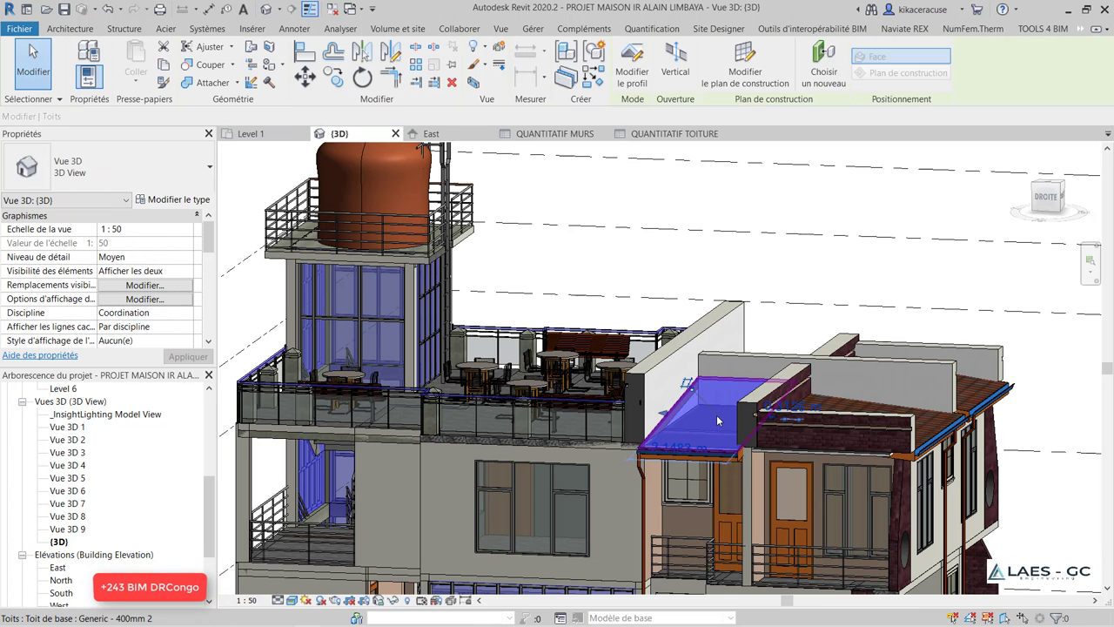
pyautogui.click(177, 200)
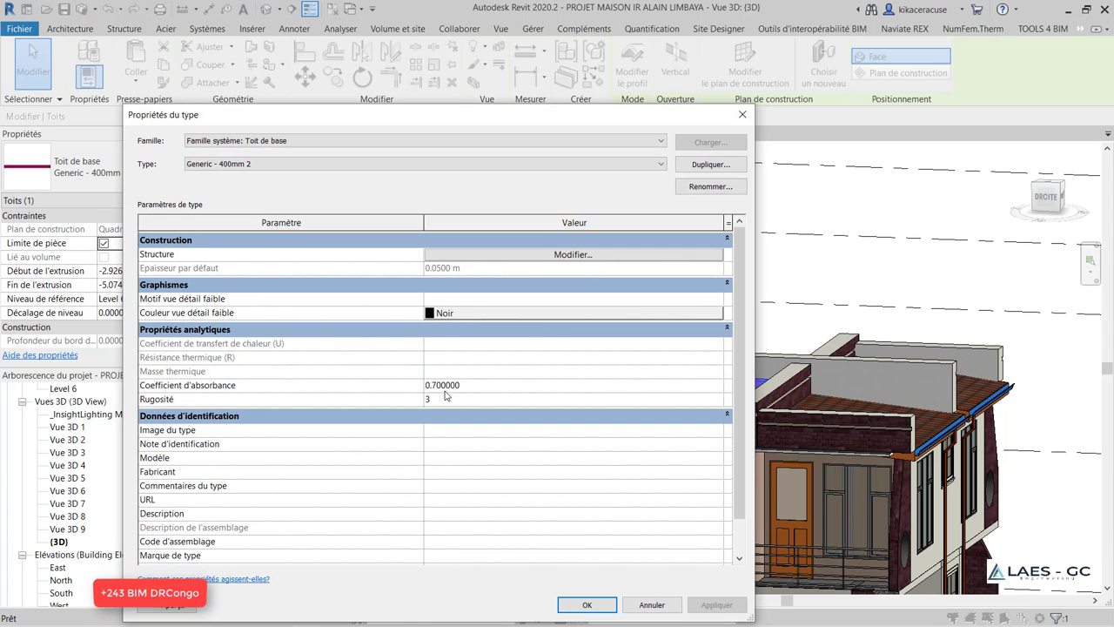
pyautogui.scroll(-2, 446, 396)
pyautogui.click(441, 537)
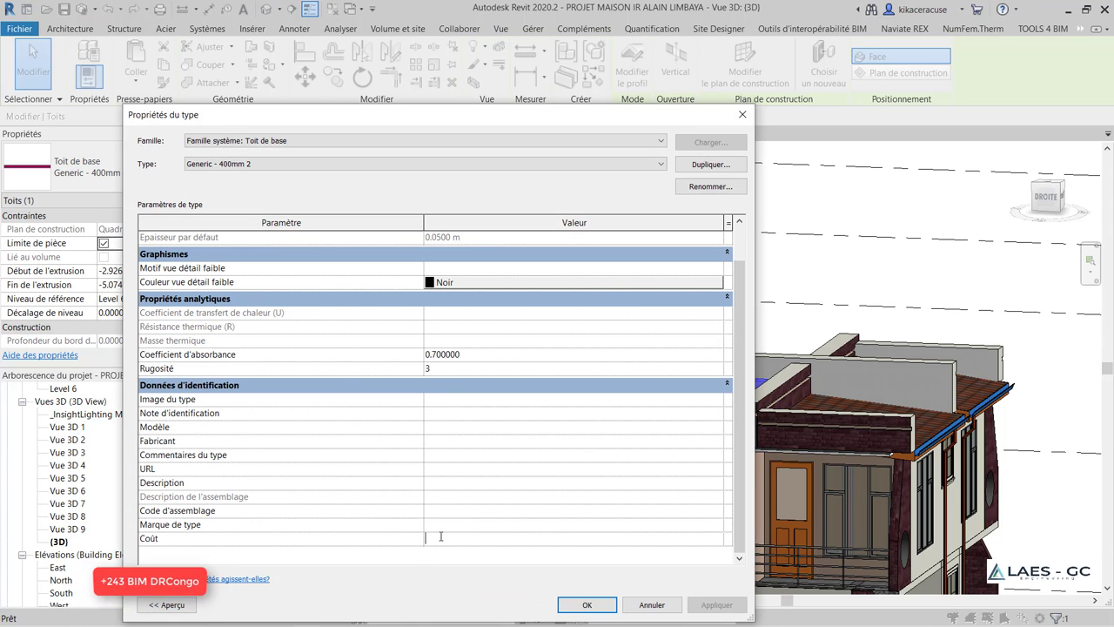
pyautogui.write('1')
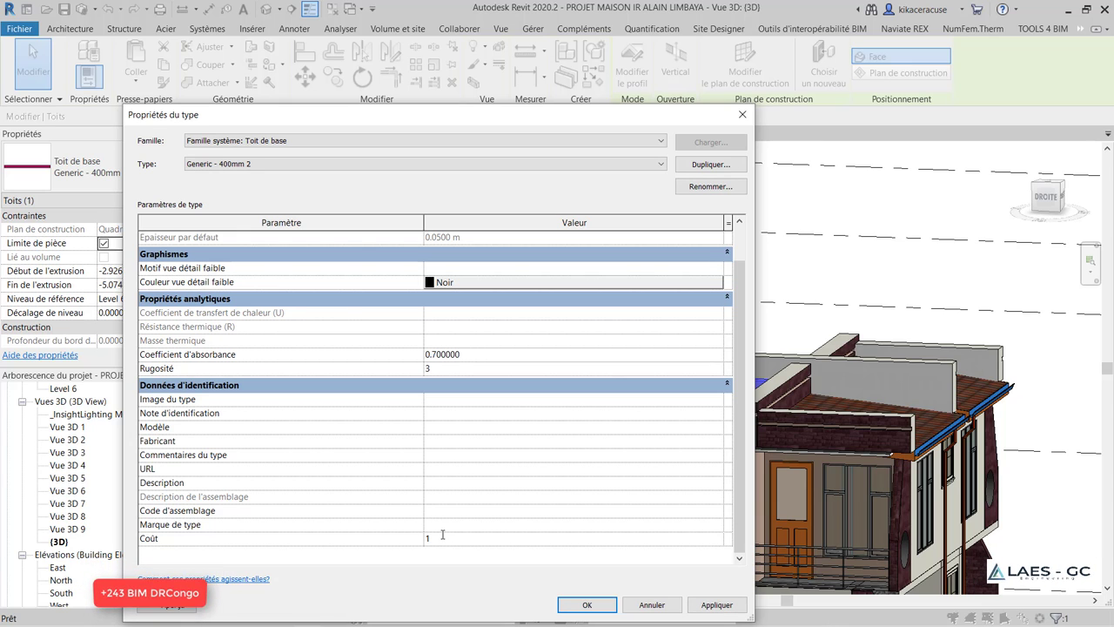
pyautogui.write('50')
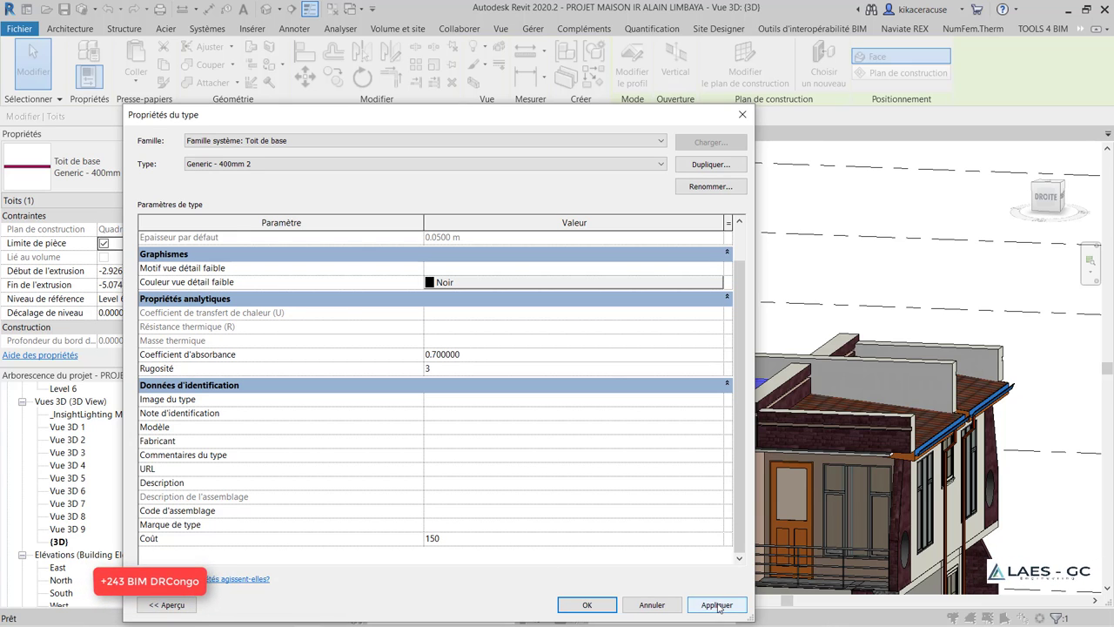
pyautogui.click(716, 604)
pyautogui.click(575, 606)
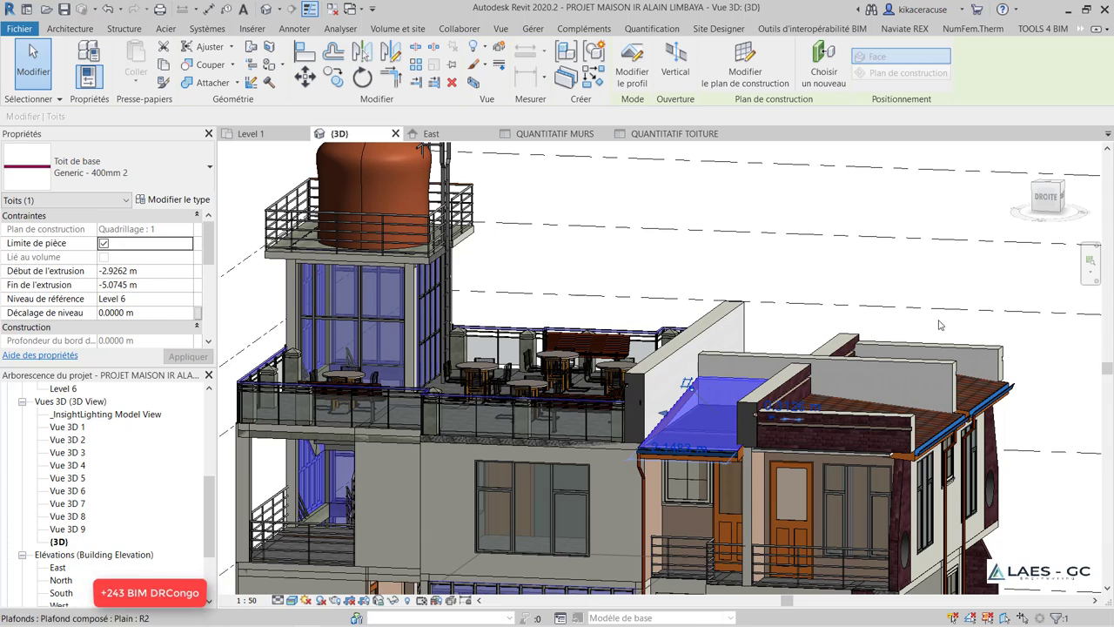
pyautogui.scroll(3, 844, 409)
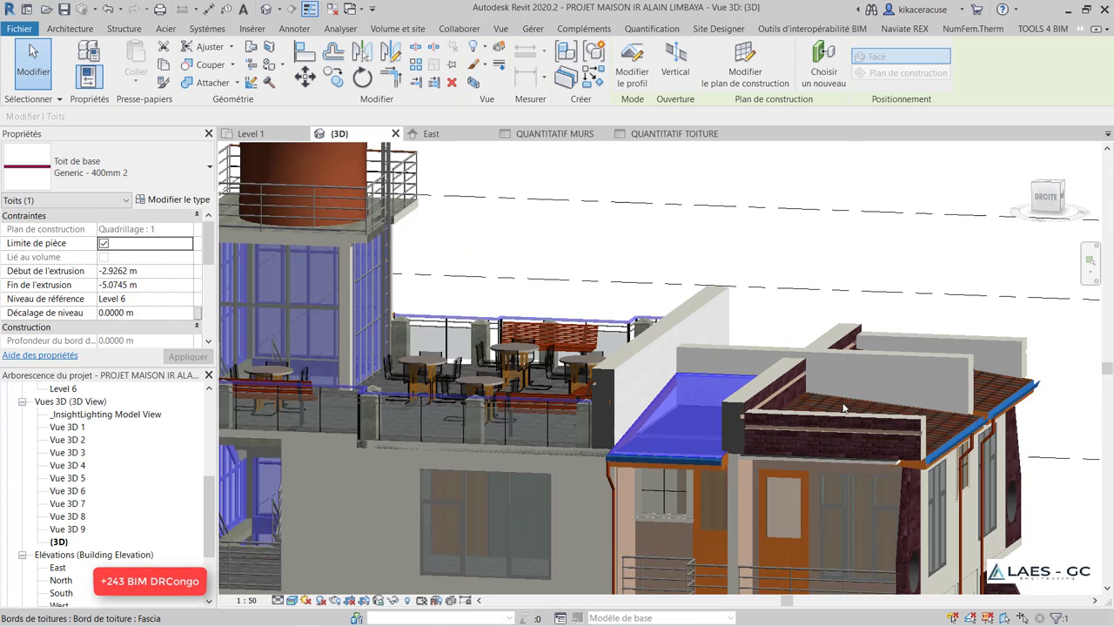
pyautogui.click(845, 409)
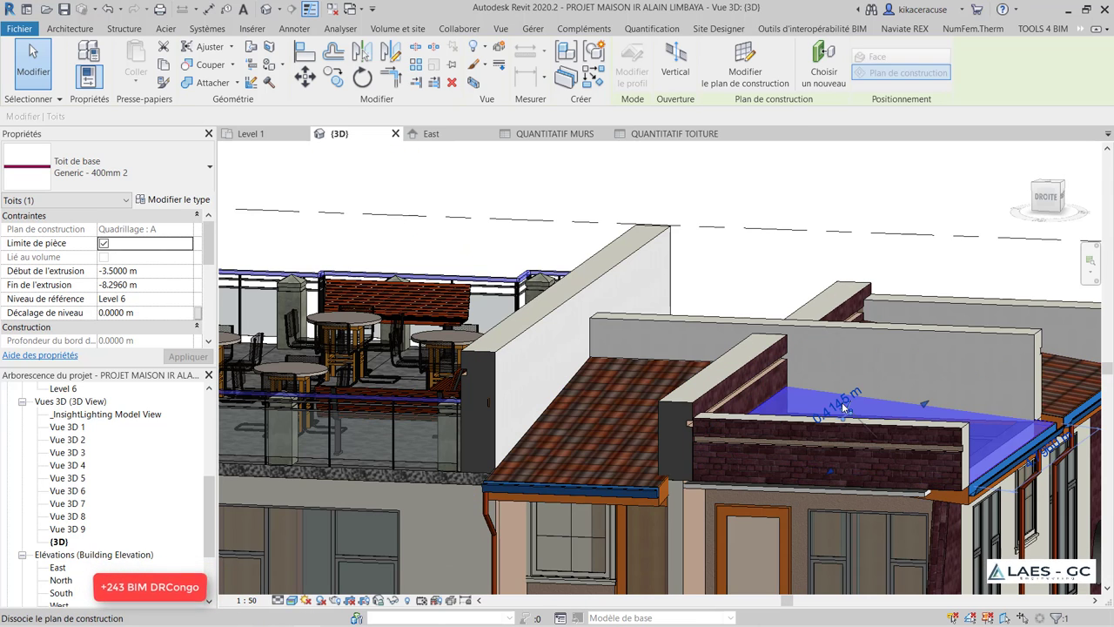
pyautogui.click(671, 136)
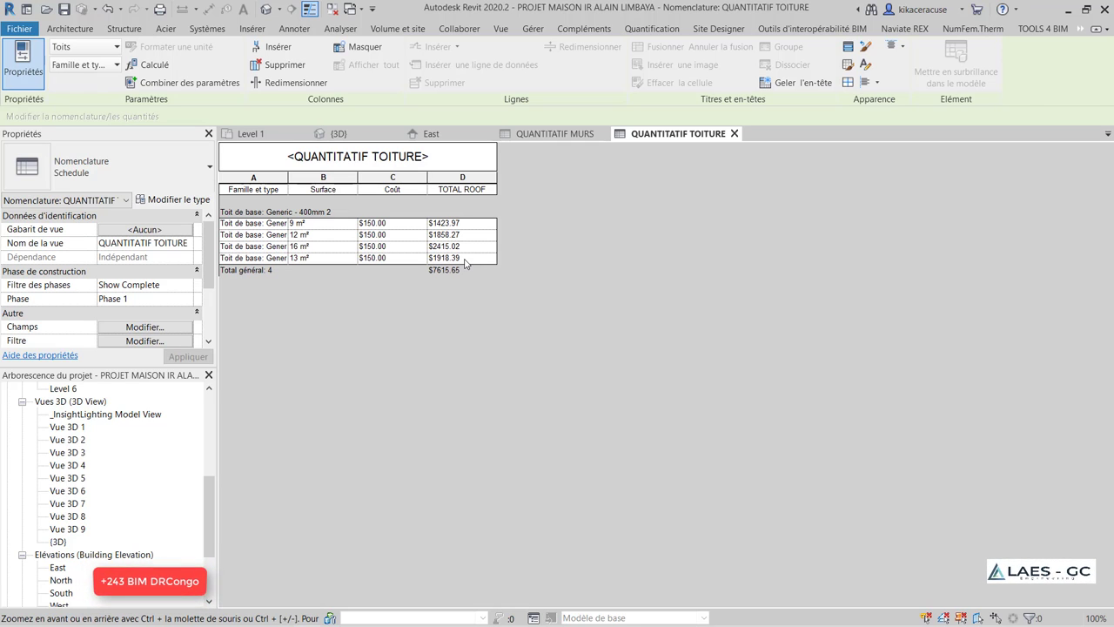
pyautogui.click(342, 134)
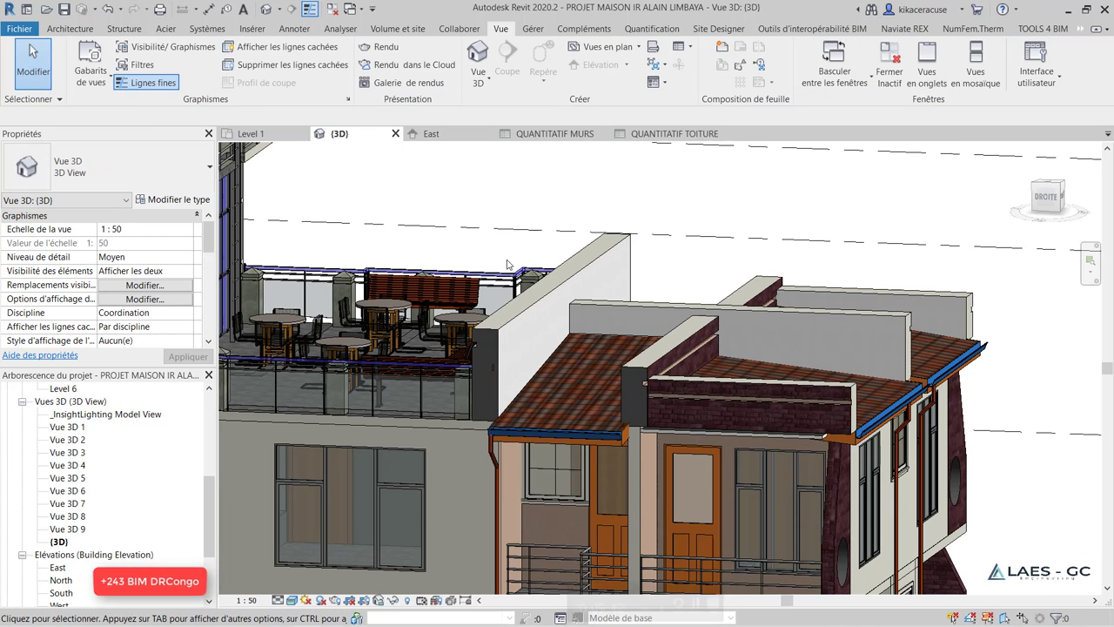
pyautogui.scroll(-5, 508, 264)
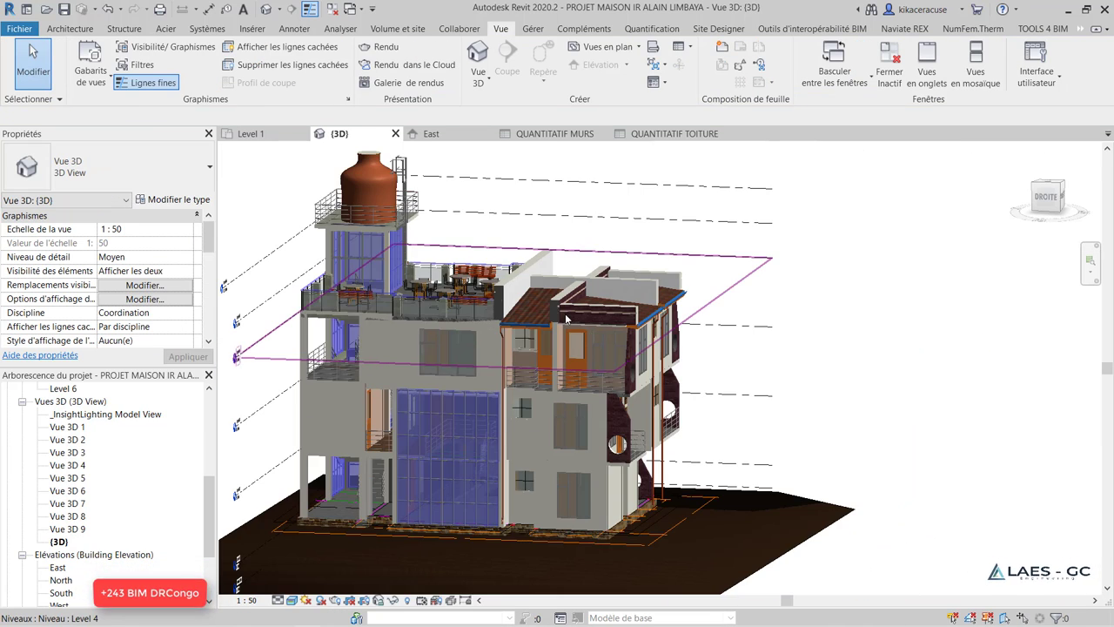
# Name the new schedule QUANTITATIF DALLE
pyautogui.moveTo(508, 264)
pyautogui.keyDown('shift'); pyautogui.mouseDown(button='middle')
pyautogui.moveTo(491, 445)
pyautogui.moveTo(472, 414)
pyautogui.moveTo(522, 401)
pyautogui.mouseUp(button='middle'); pyautogui.keyUp('shift')
pyautogui.scroll(3, 491, 445)
pyautogui.scroll(3, 491, 444)
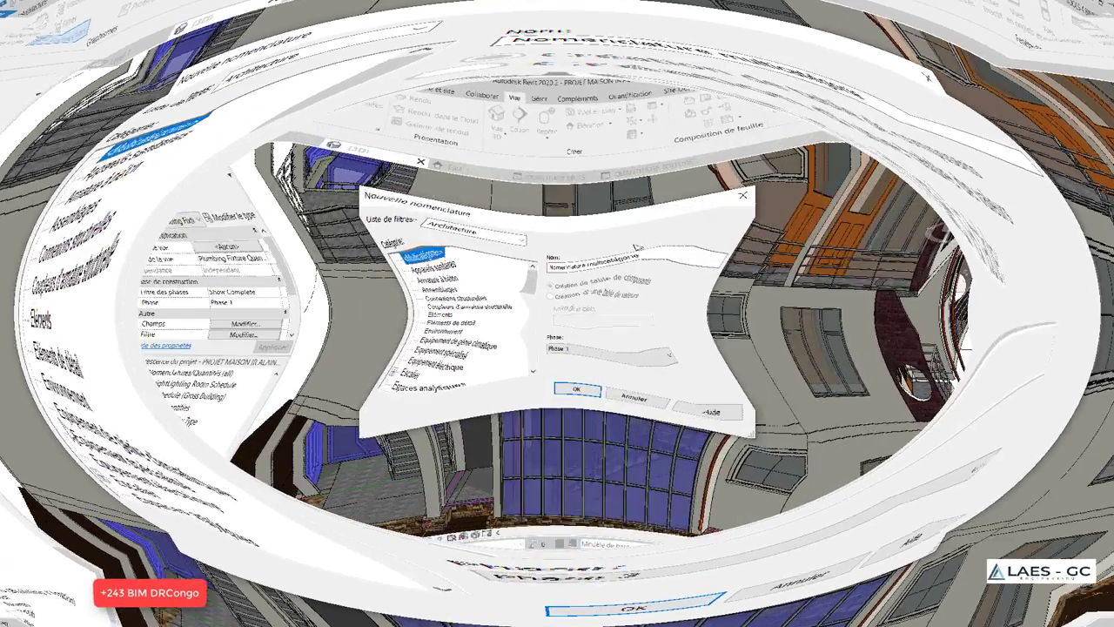
pyautogui.write('quanti')
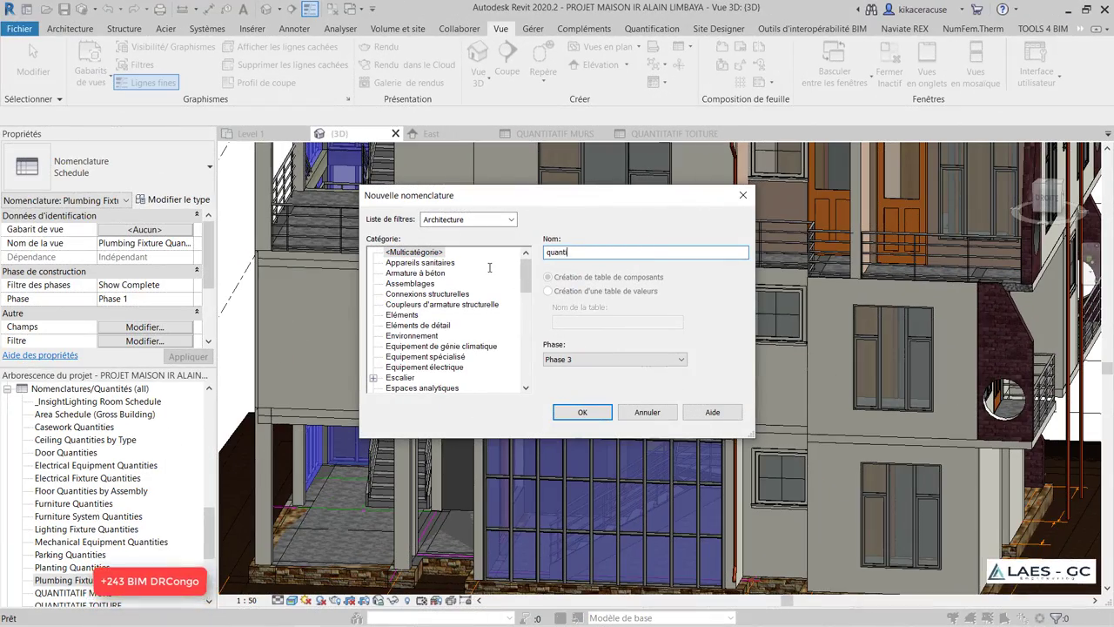
pyautogui.write('t')
pyautogui.press('Tab')
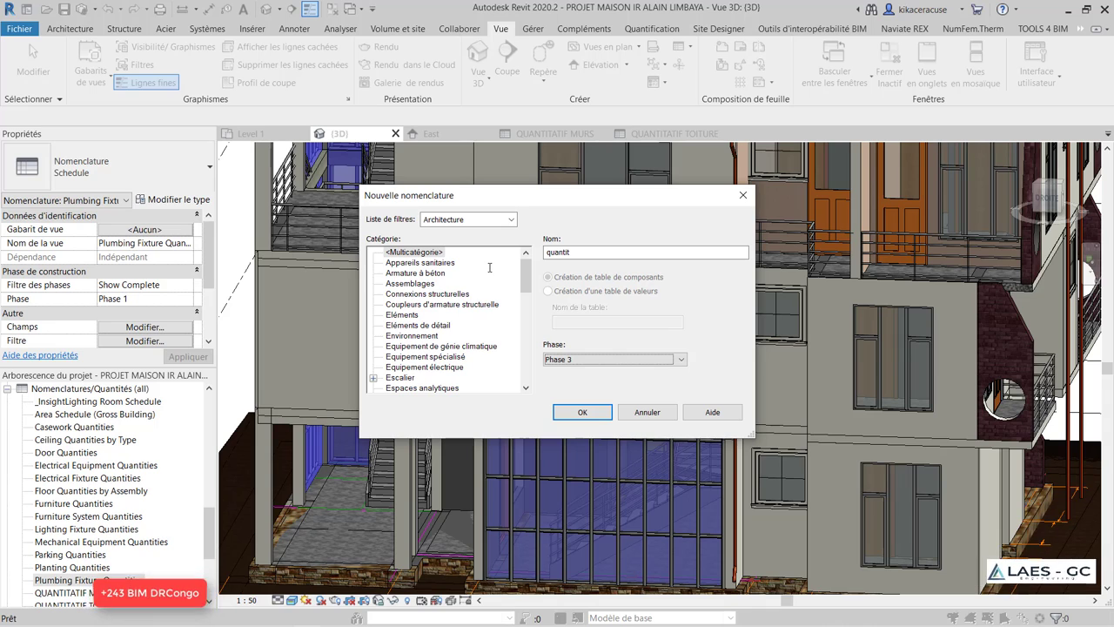
pyautogui.doubleClick(606, 251)
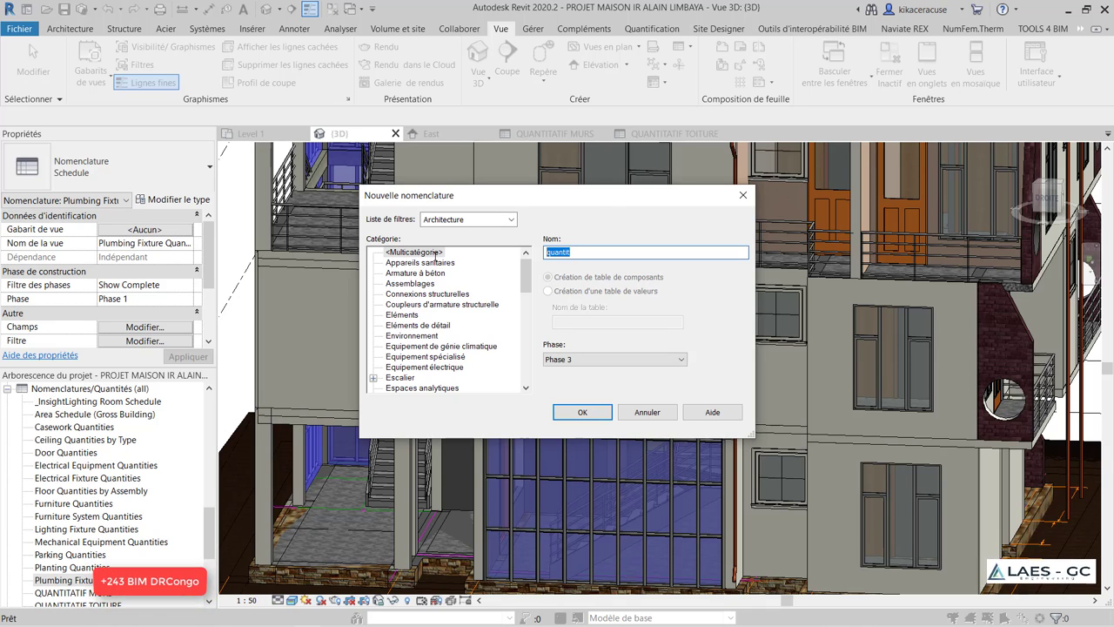
pyautogui.write('QUANTIT')
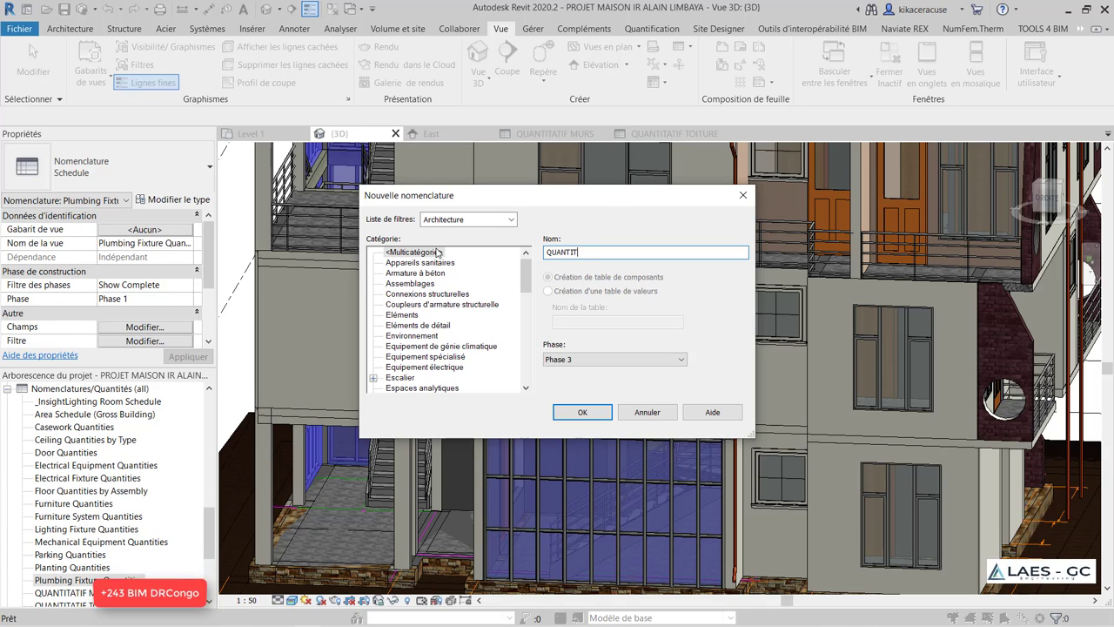
pyautogui.write('ATIF DALLE')
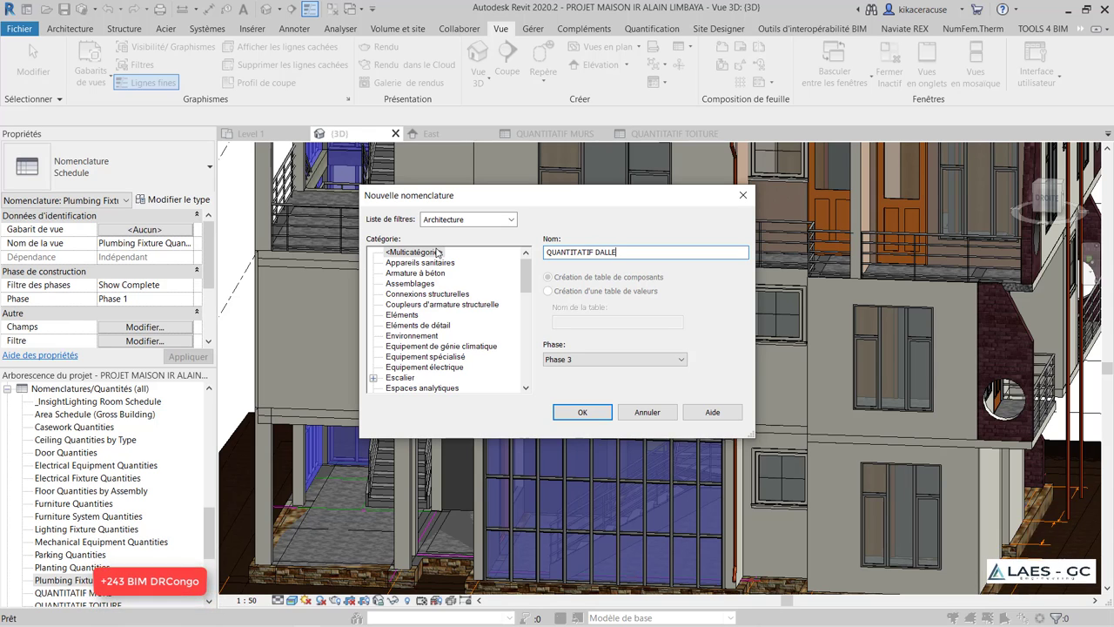
# Choose Sols as the schedule category and create the floor schedule
pyautogui.scroll(-10, 392, 359)
pyautogui.click(407, 356)
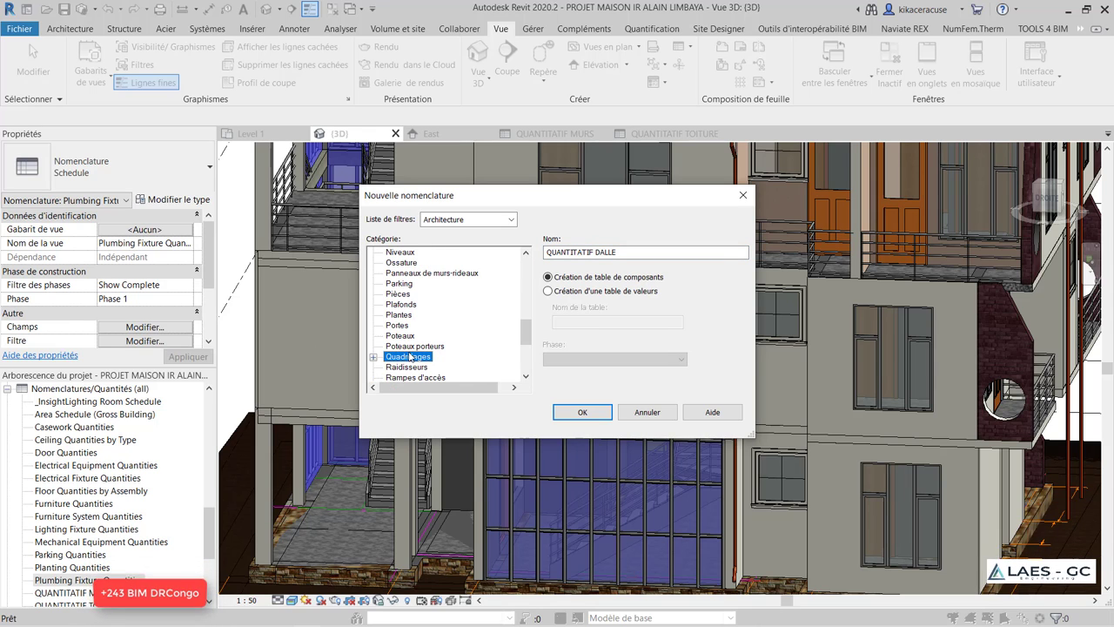
pyautogui.scroll(-2, 425, 352)
pyautogui.click(394, 356)
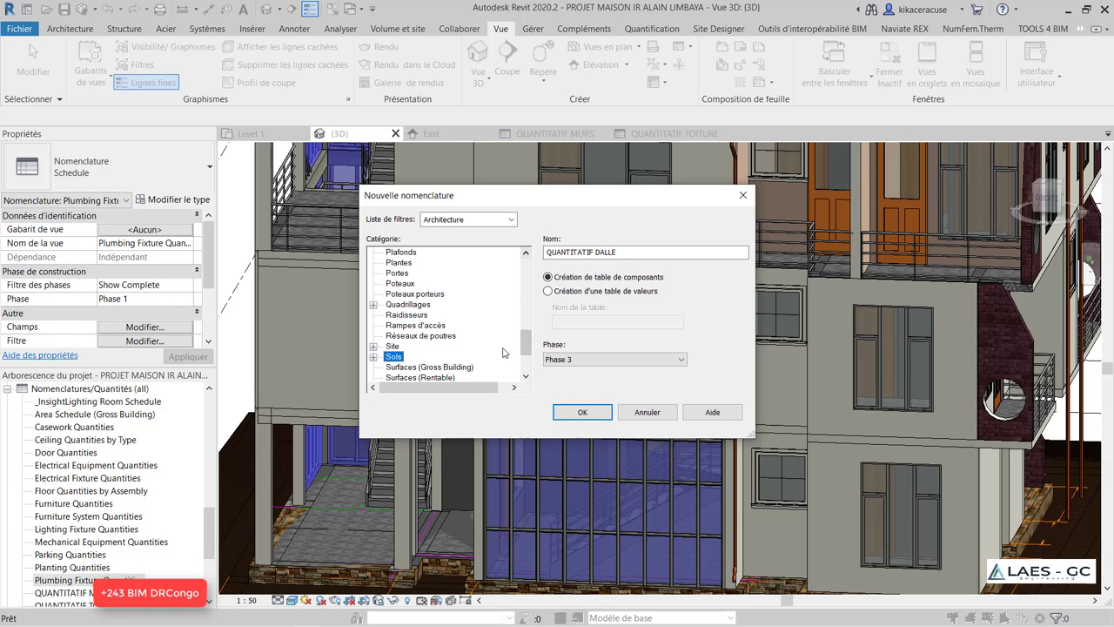
pyautogui.scroll(-1, 476, 351)
pyautogui.click(584, 416)
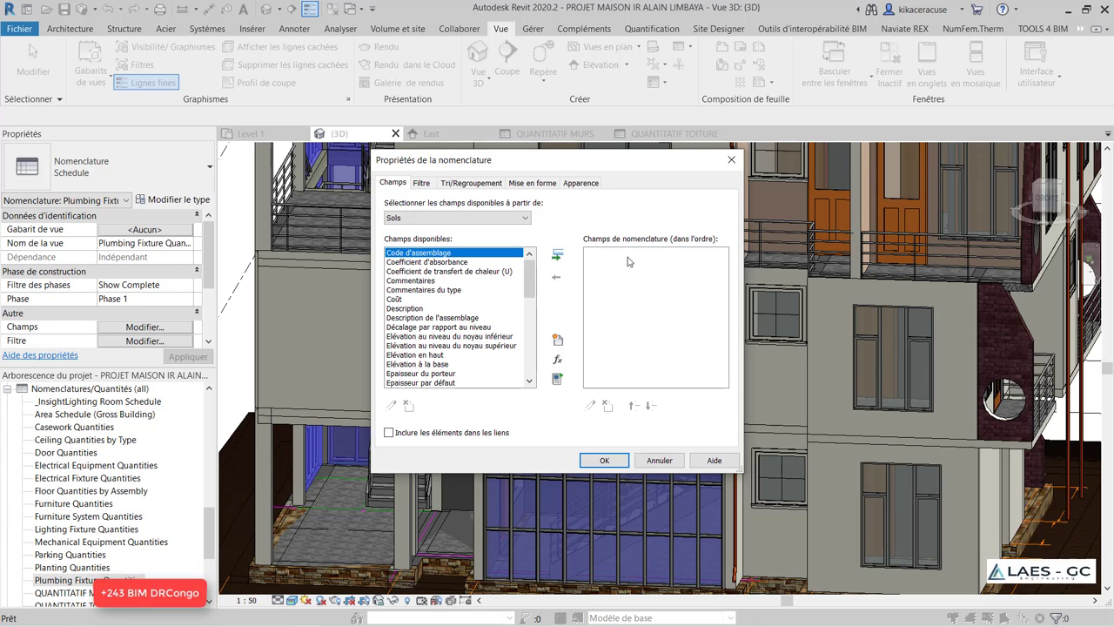
# Add Coût, Surface and Famille et type to the floor schedule fields
pyautogui.scroll(-1, 409, 326)
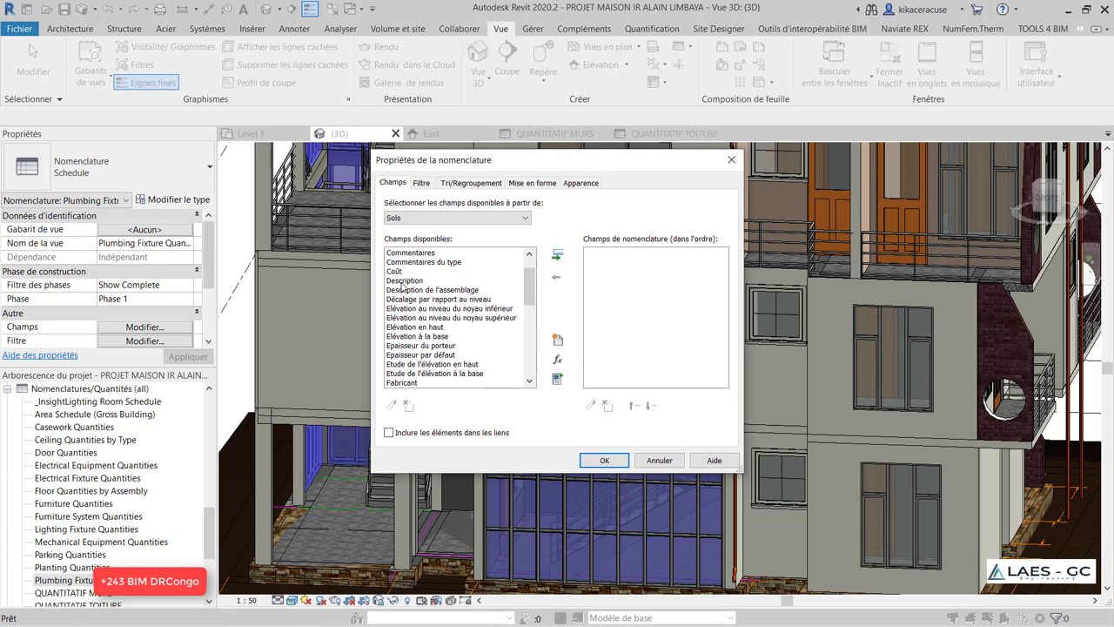
pyautogui.click(397, 272)
pyautogui.doubleClick(491, 274)
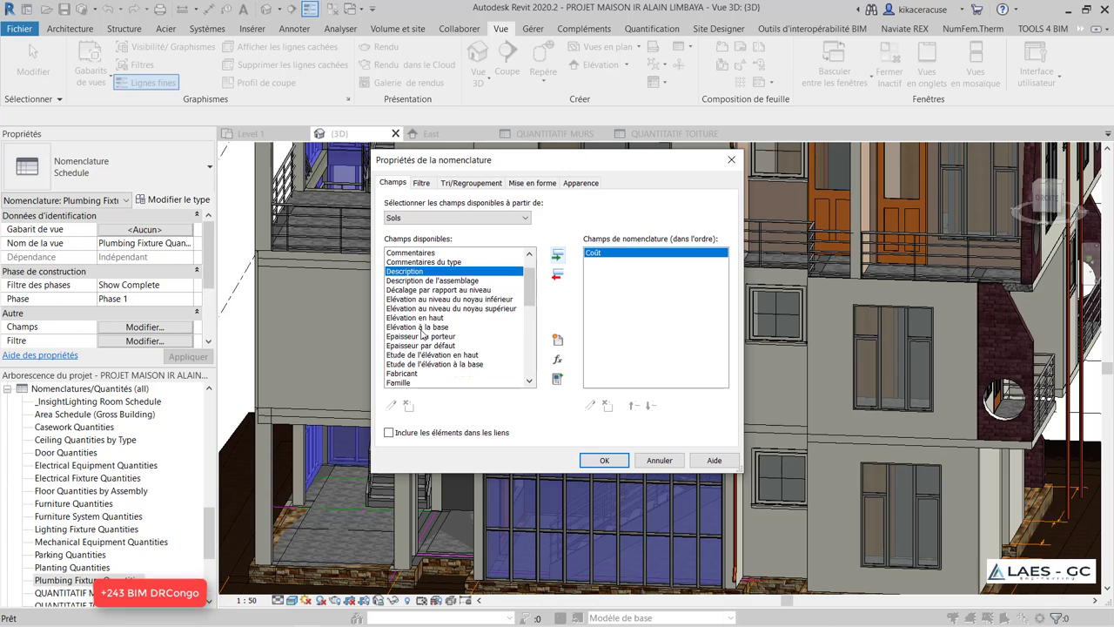
pyautogui.moveTo(409, 377)
pyautogui.mouseDown()
pyautogui.moveTo(436, 374)
pyautogui.moveTo(440, 388)
pyautogui.mouseUp()
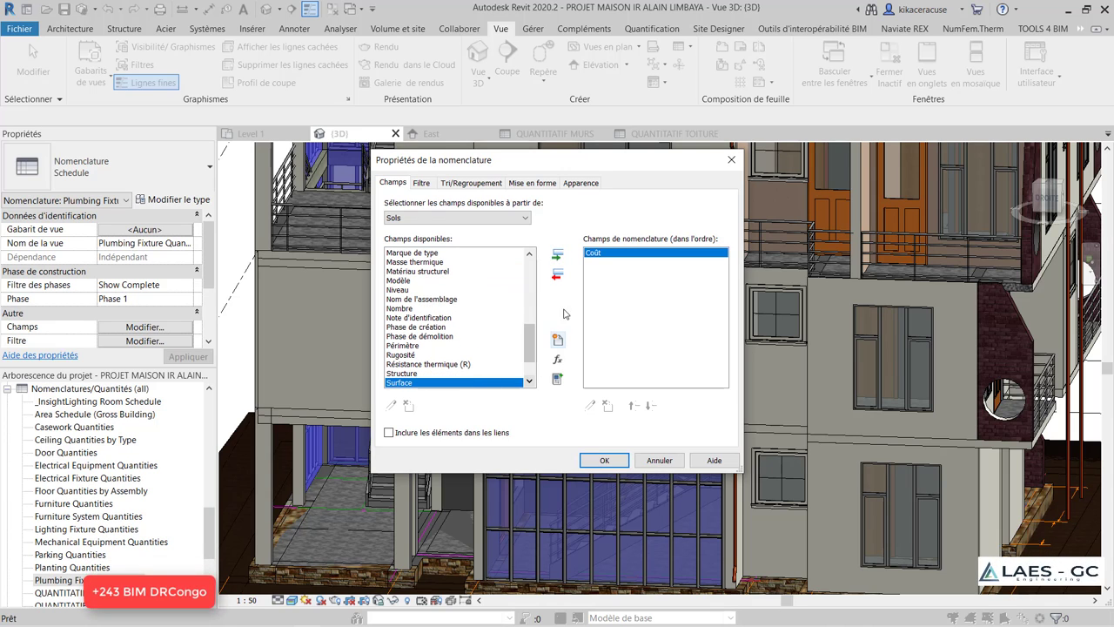
pyautogui.click(557, 255)
pyautogui.scroll(3, 409, 301)
pyautogui.scroll(4, 433, 320)
pyautogui.scroll(3, 433, 320)
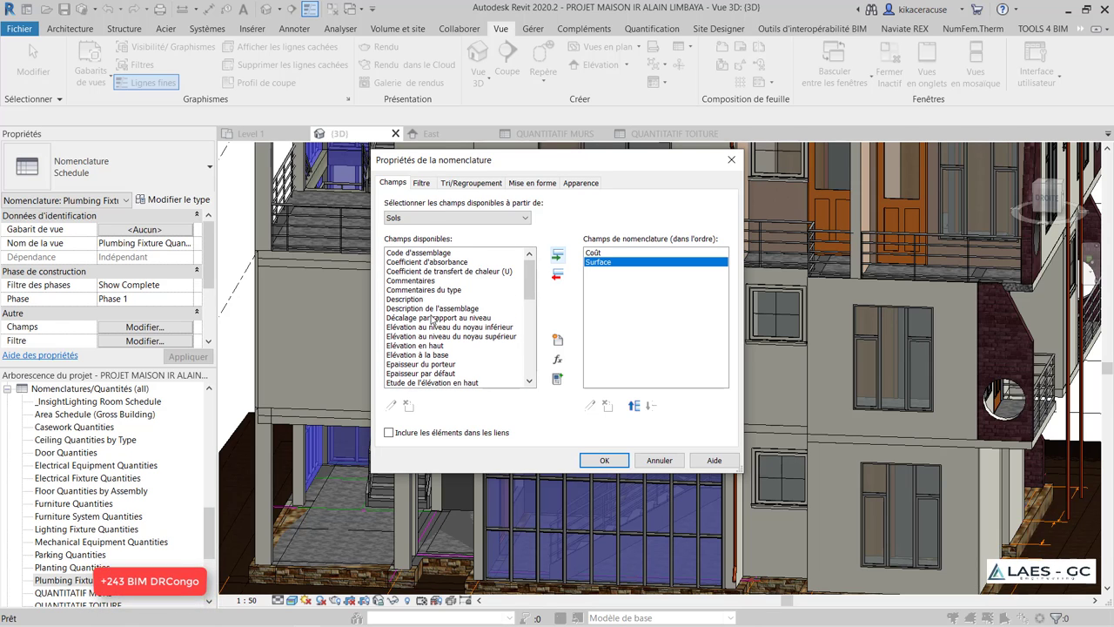
pyautogui.scroll(-4, 435, 302)
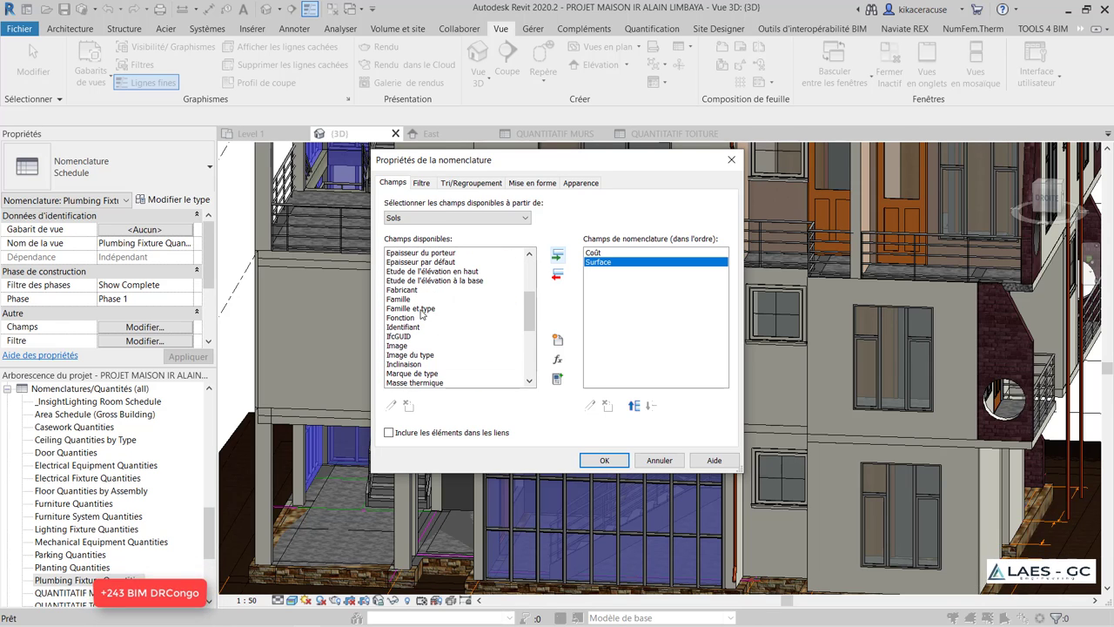
pyautogui.click(420, 309)
pyautogui.click(557, 255)
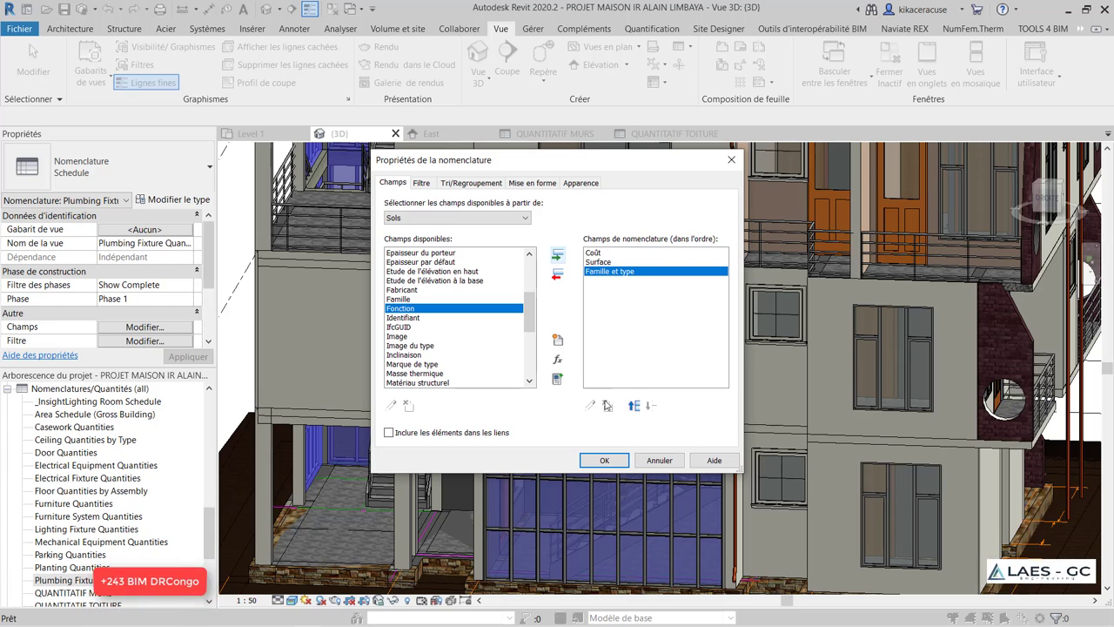
# Reorder the fields to Famille et type, Surface, Coût, then begin a calculated value
pyautogui.click(634, 406)
pyautogui.click(634, 407)
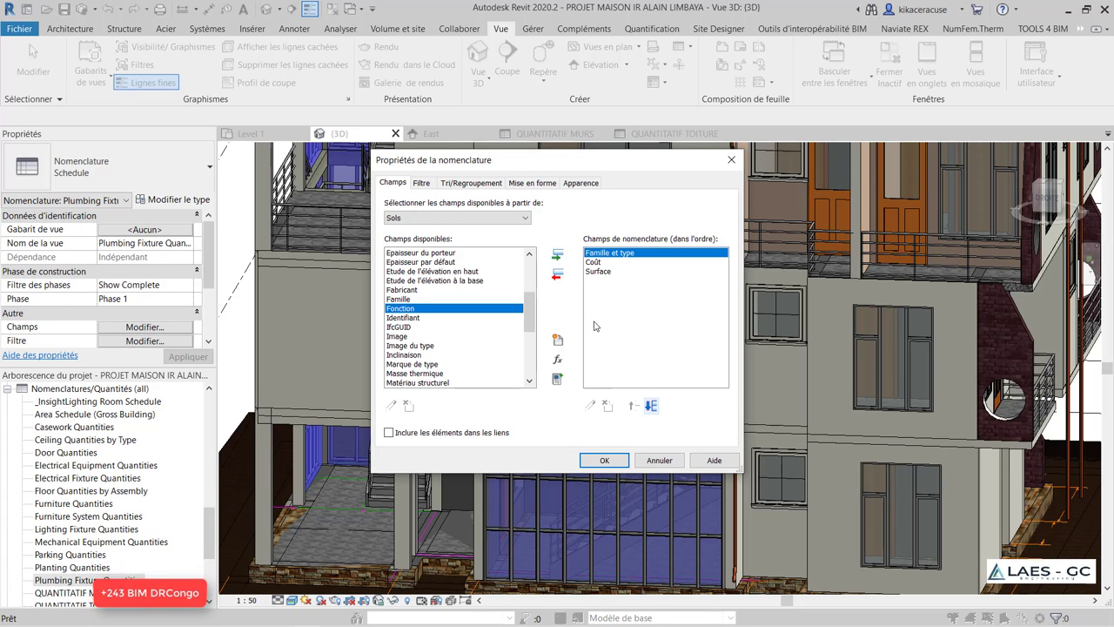
pyautogui.click(599, 272)
pyautogui.click(631, 407)
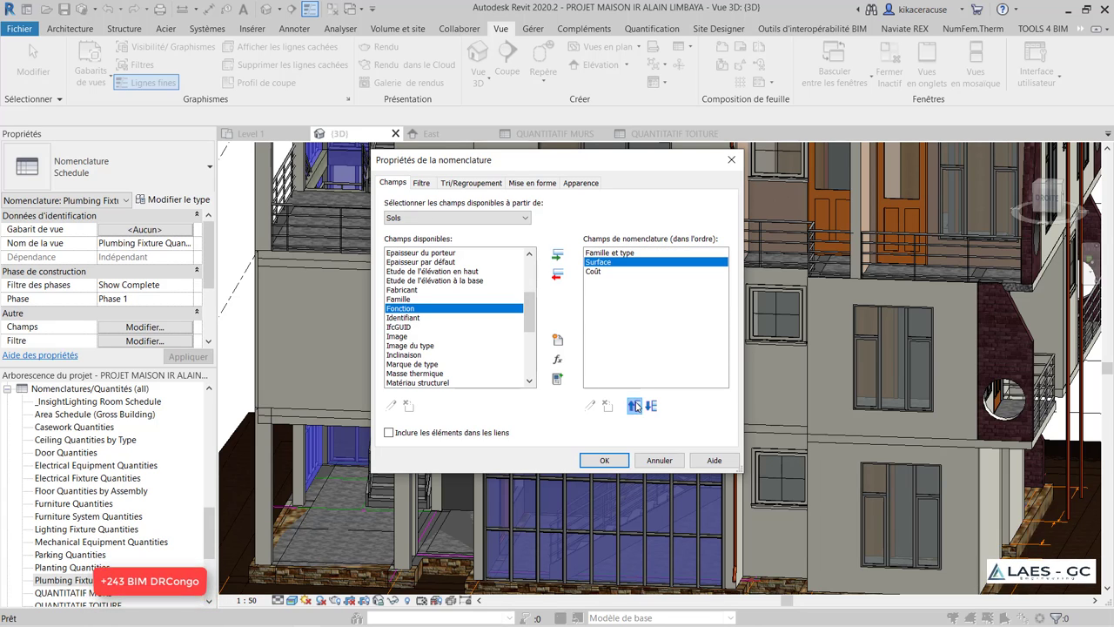
pyautogui.click(558, 360)
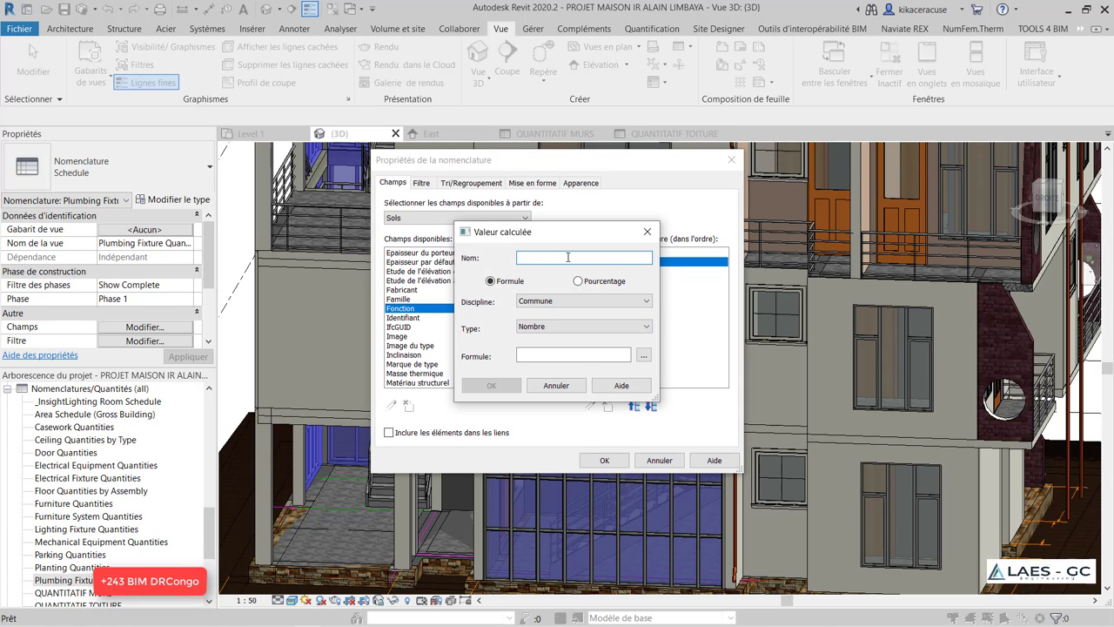
pyautogui.write('R')
# Name the calculated value Total dalle and set its type to Devise
pyautogui.press('BackSpace')
pyautogui.write('Total')
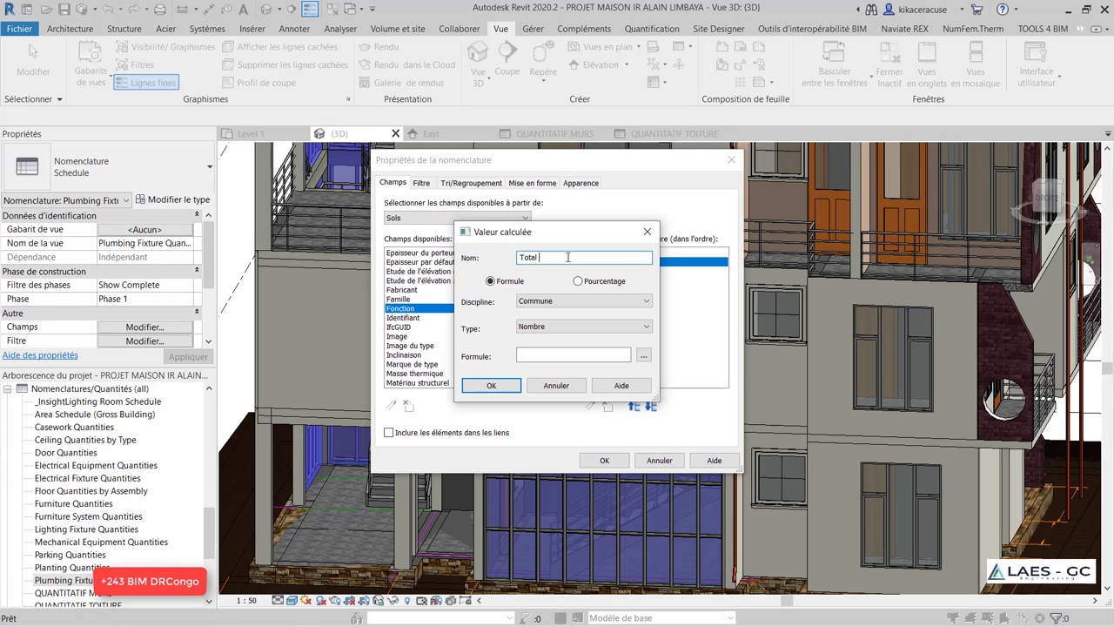
pyautogui.write('o')
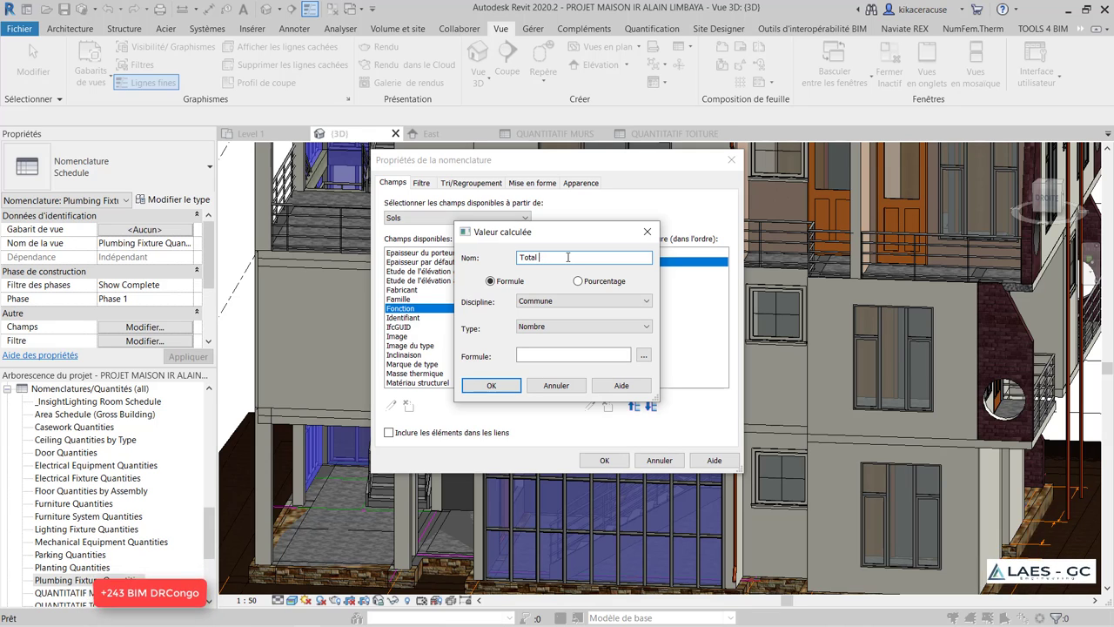
pyautogui.write('dalle')
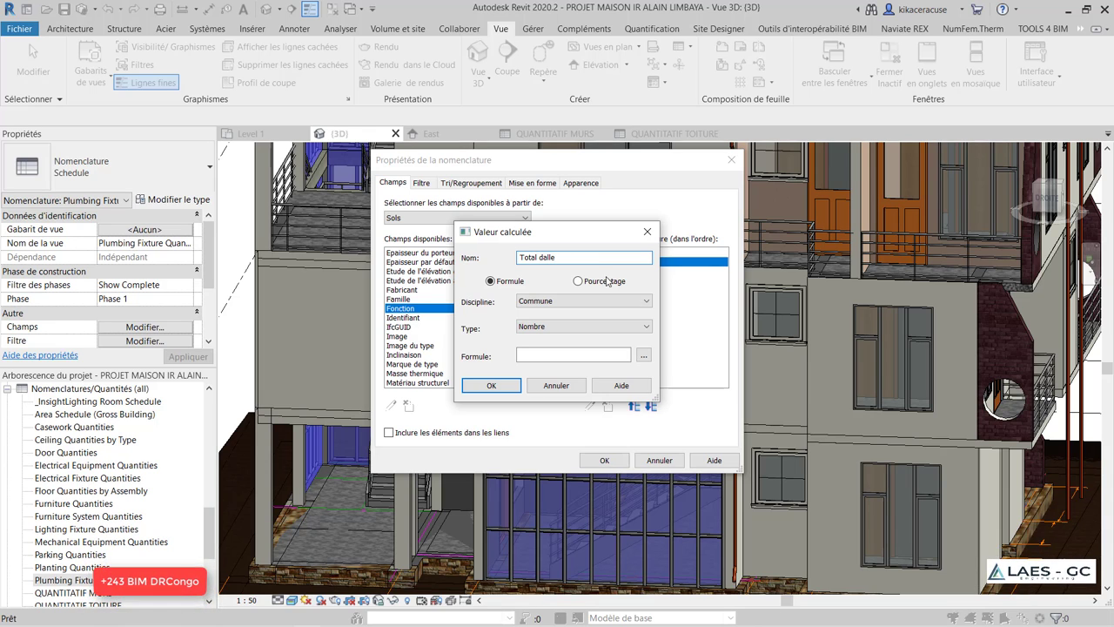
pyautogui.click(574, 329)
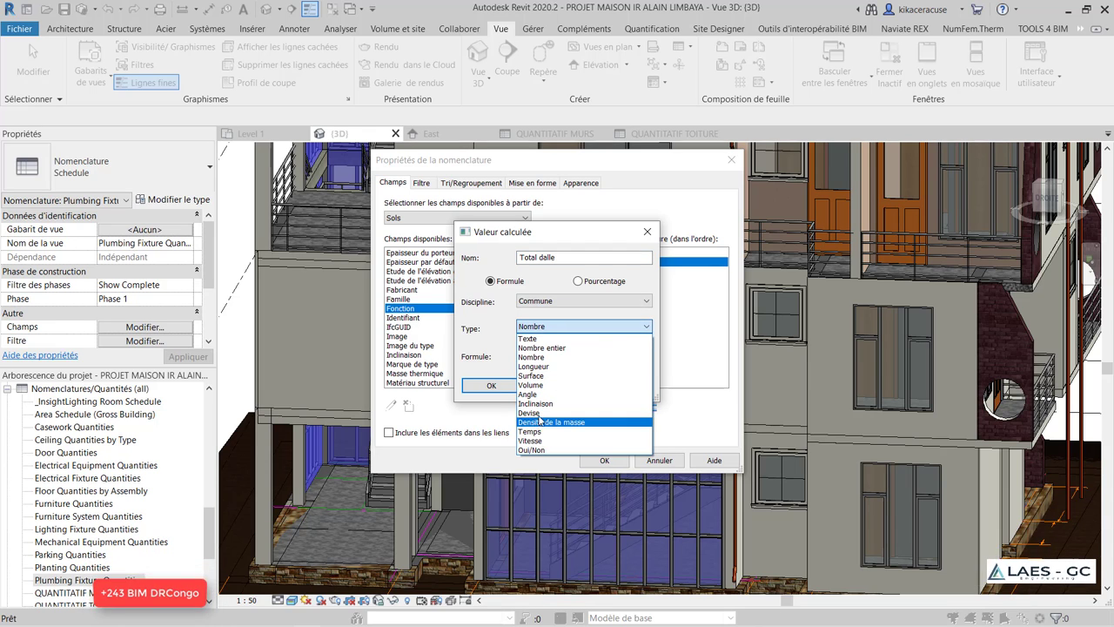
pyautogui.click(533, 412)
# Build the formula Surface * Coût / 1 from the field picker and confirm the field
pyautogui.click(643, 356)
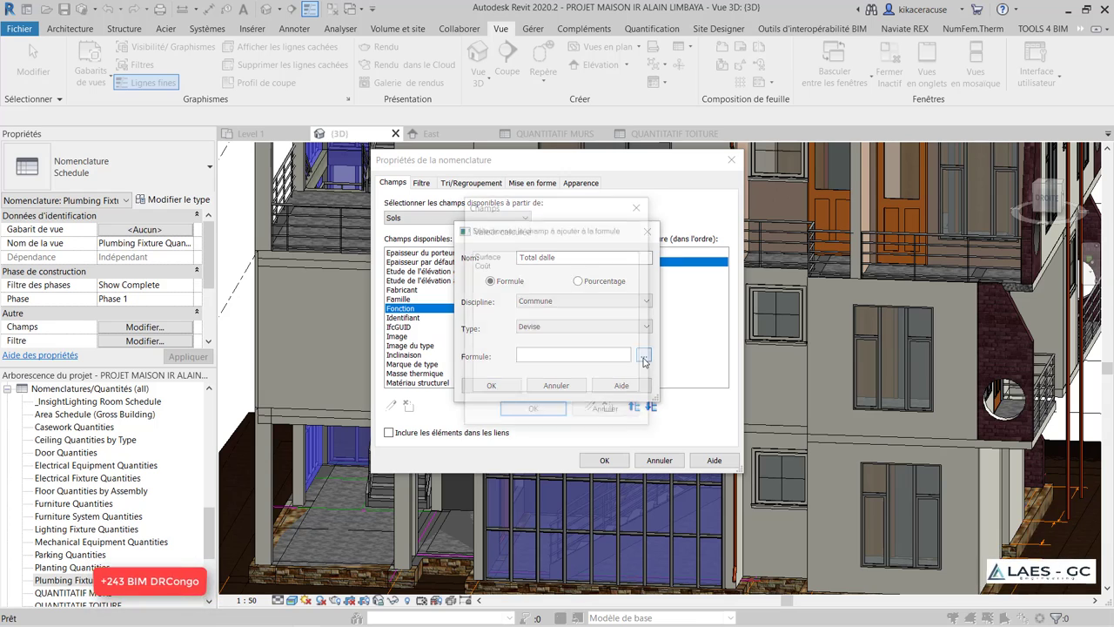
pyautogui.click(499, 257)
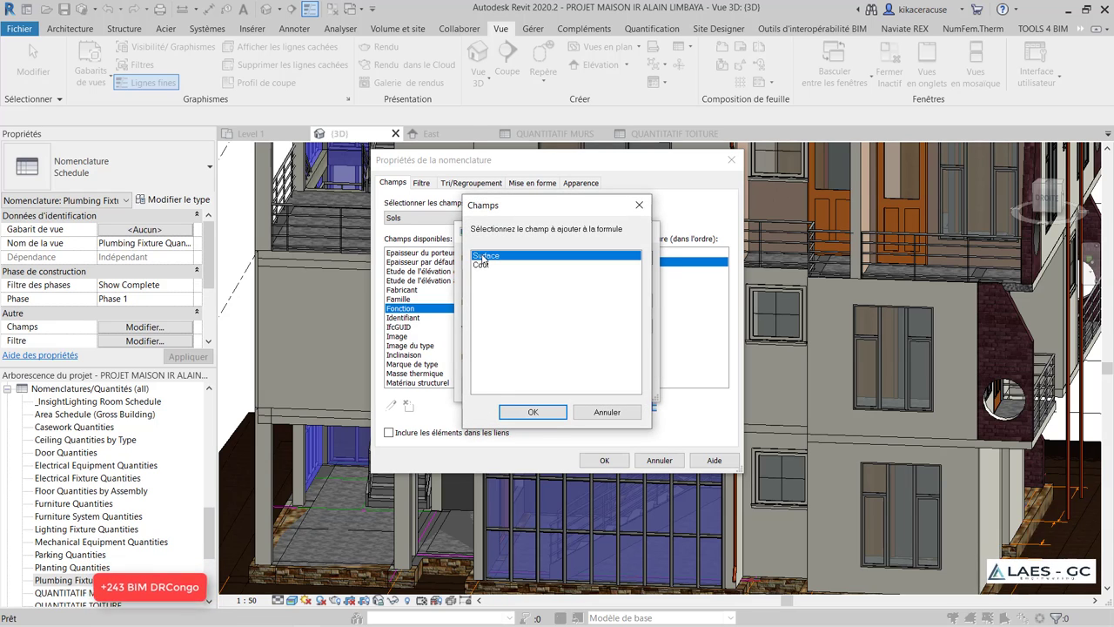
pyautogui.click(534, 412)
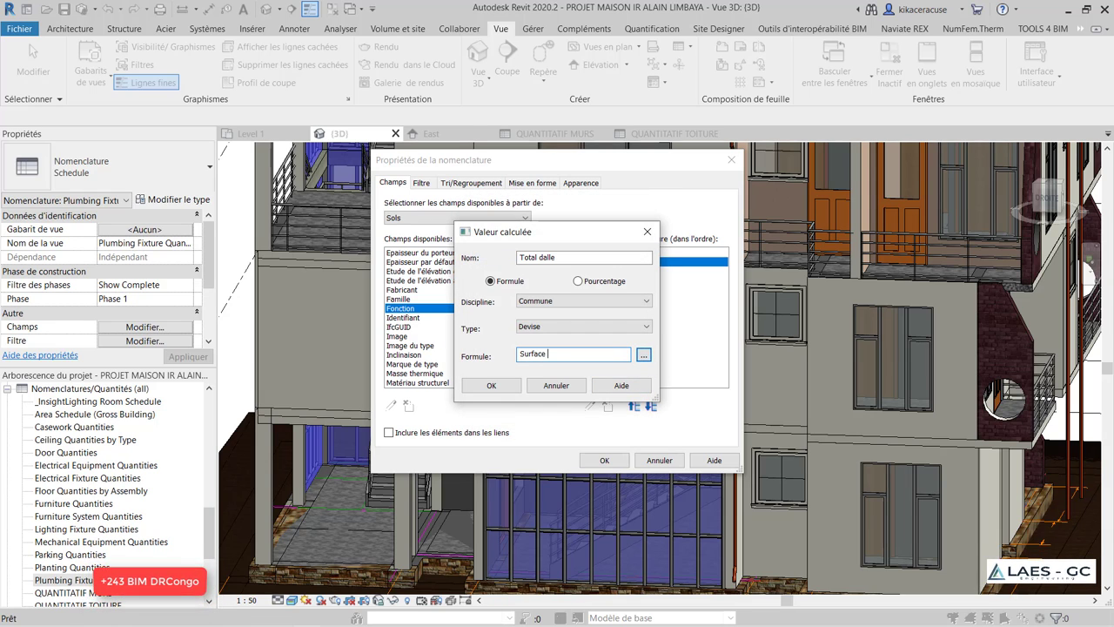
pyautogui.write('*')
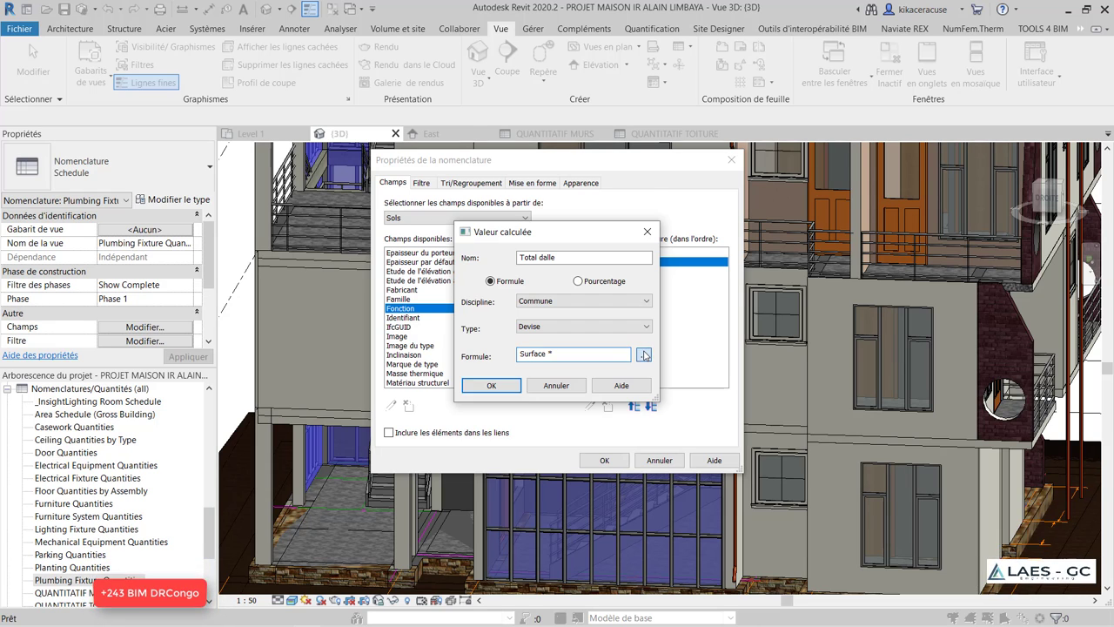
pyautogui.click(645, 356)
pyautogui.click(492, 266)
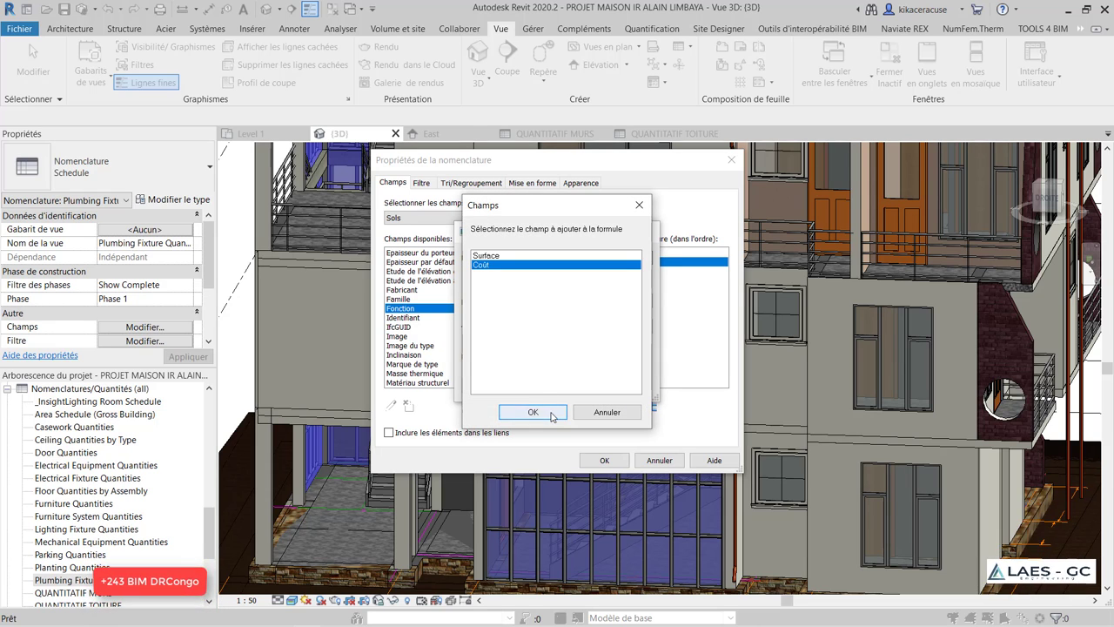
pyautogui.click(534, 412)
pyautogui.click(558, 354)
pyautogui.write('ce *cCoût')
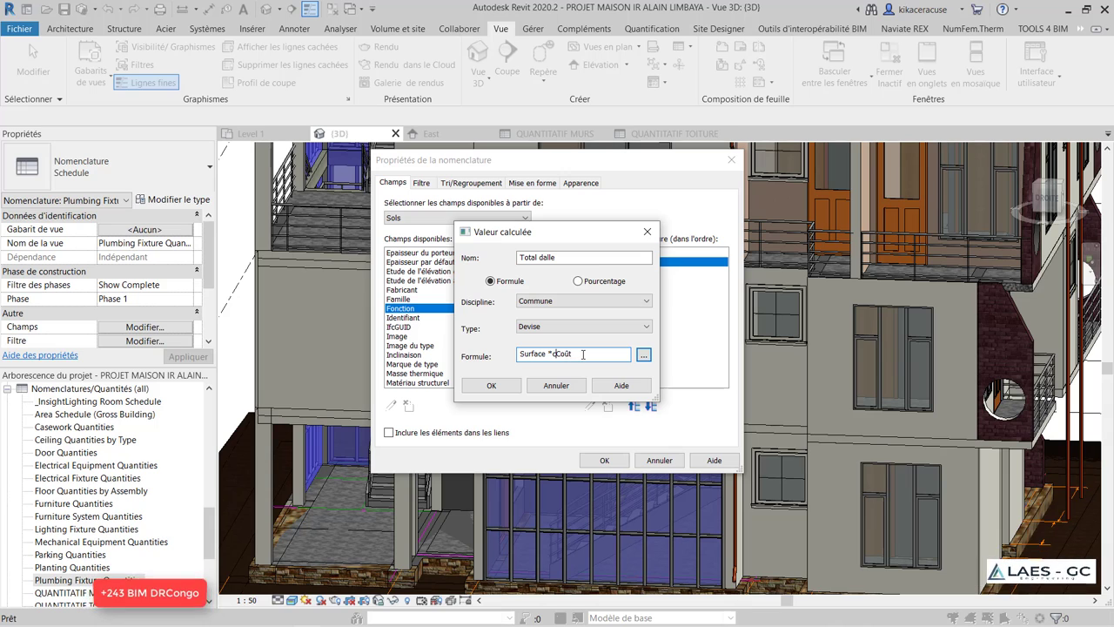
pyautogui.press('Delete')
pyautogui.write('/1')
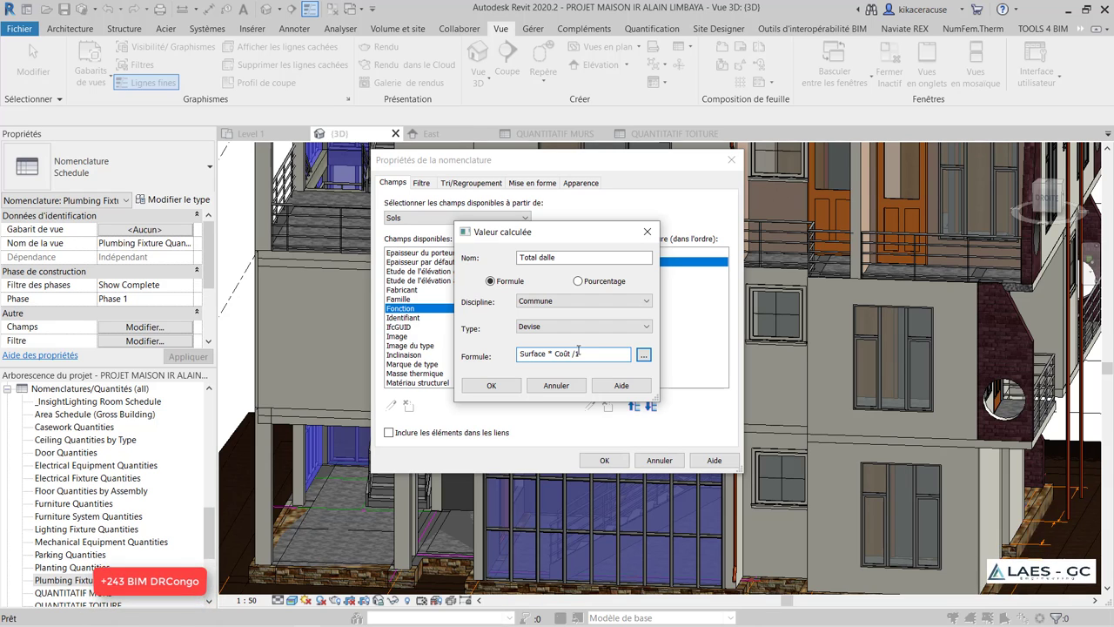
pyautogui.click(477, 384)
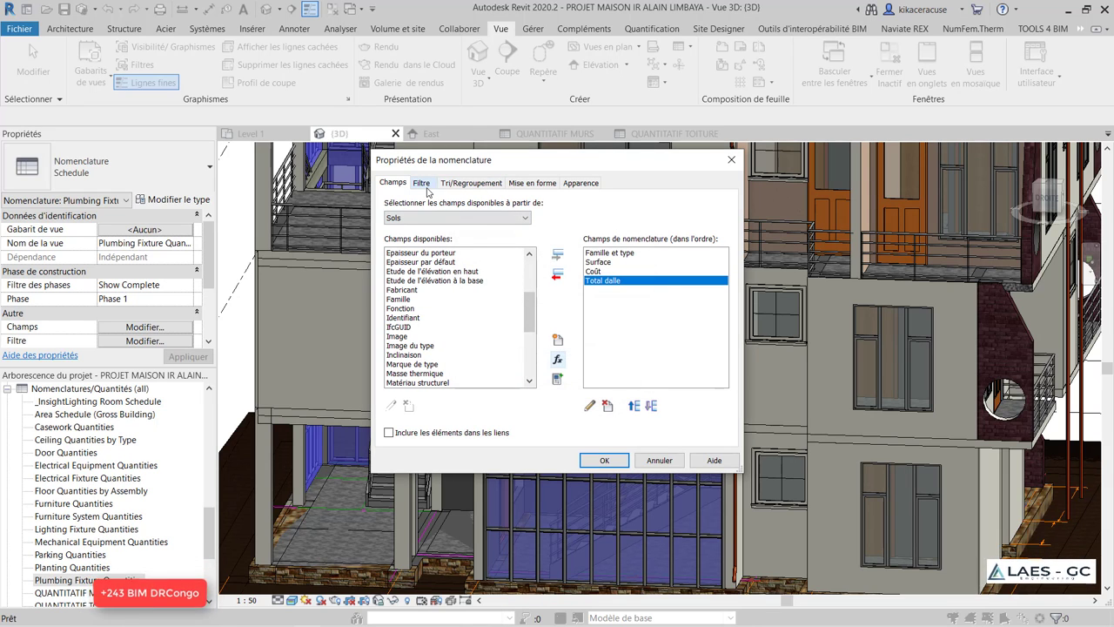
# Sort the schedule by Famille et type with a blank line between groups and grand totals on
pyautogui.click(453, 183)
pyautogui.click(521, 205)
pyautogui.click(496, 217)
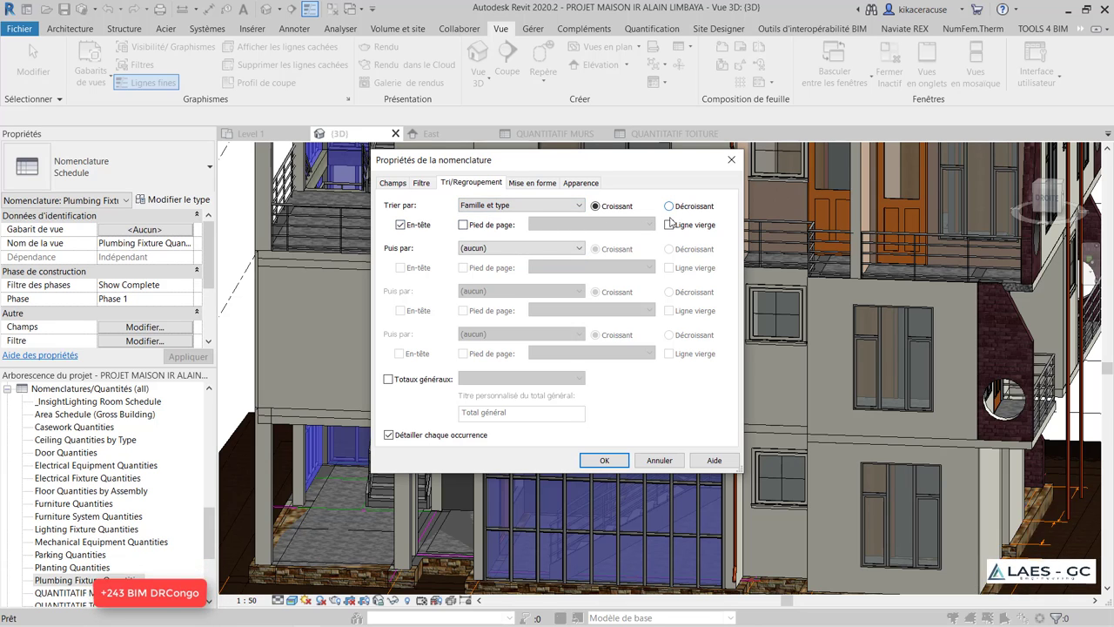
pyautogui.click(669, 225)
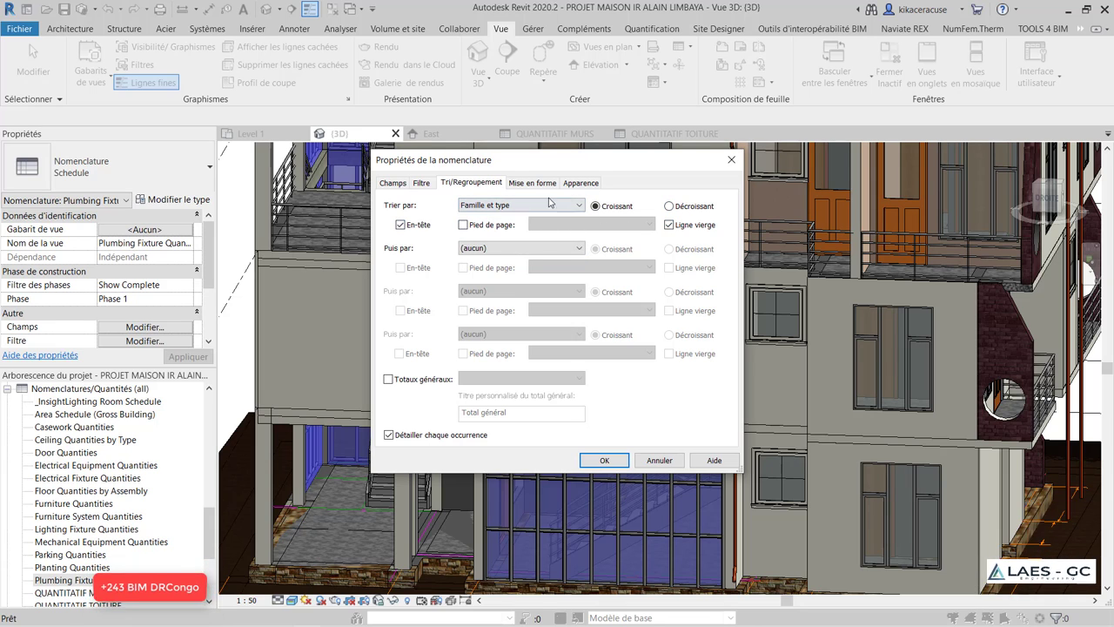
pyautogui.click(403, 381)
# Make Total dalle calculate totals and right-align it, then apply the changes
pyautogui.click(531, 183)
pyautogui.click(412, 243)
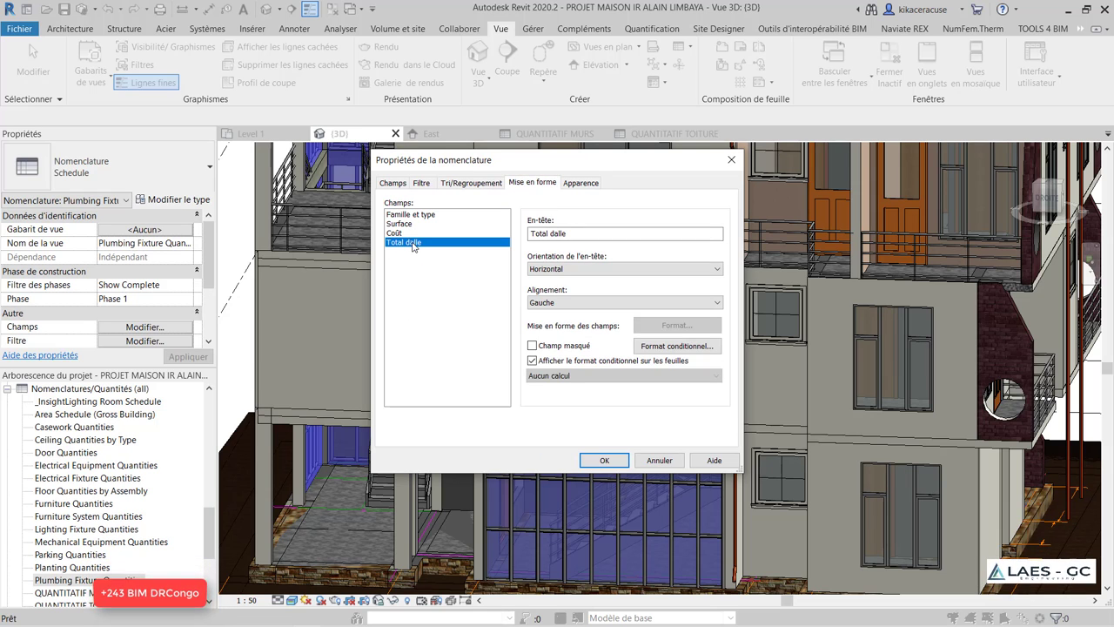
pyautogui.click(550, 376)
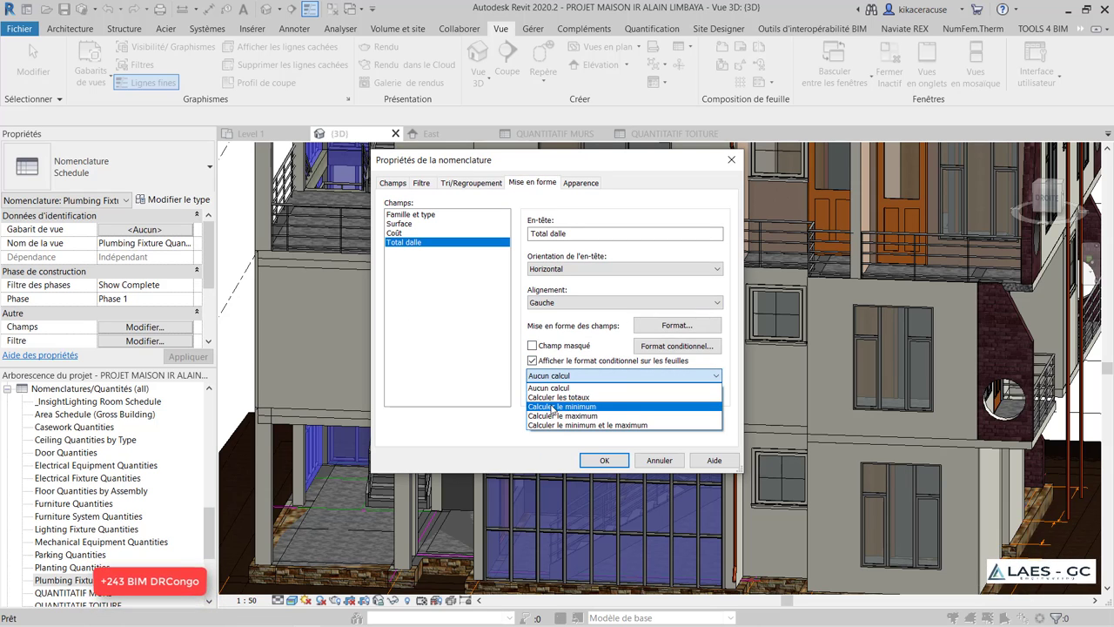
pyautogui.click(558, 397)
pyautogui.click(566, 303)
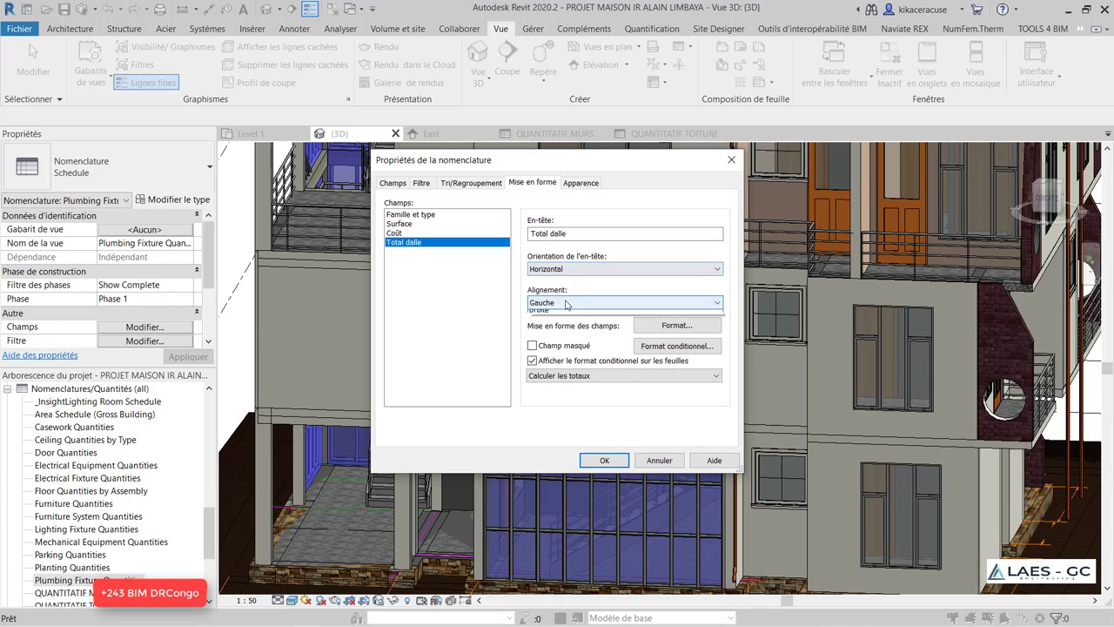
pyautogui.click(555, 336)
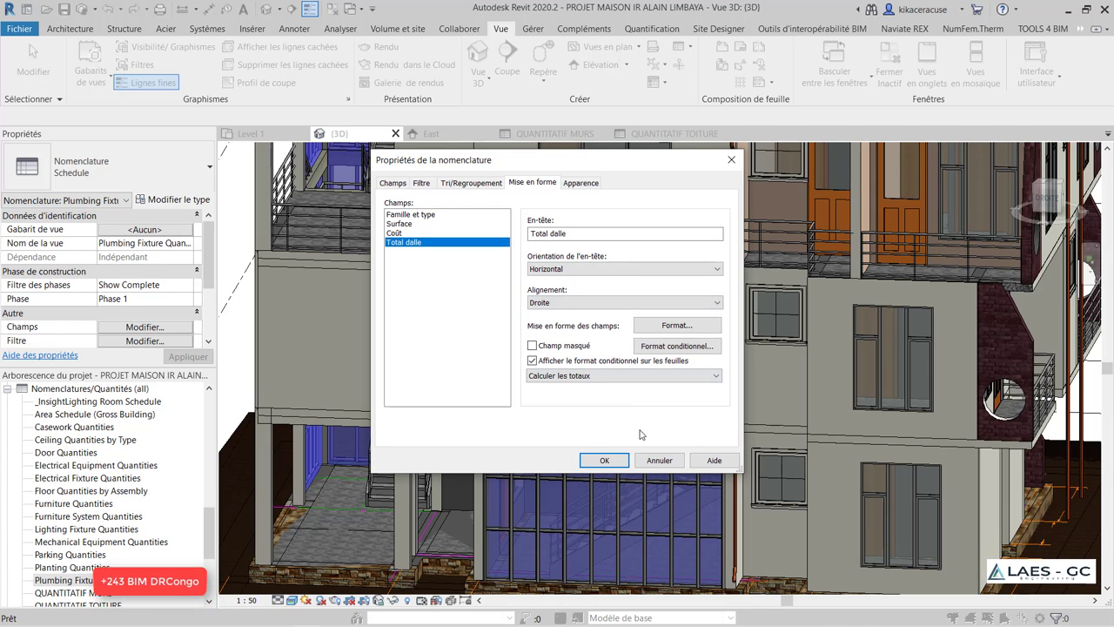
pyautogui.click(607, 459)
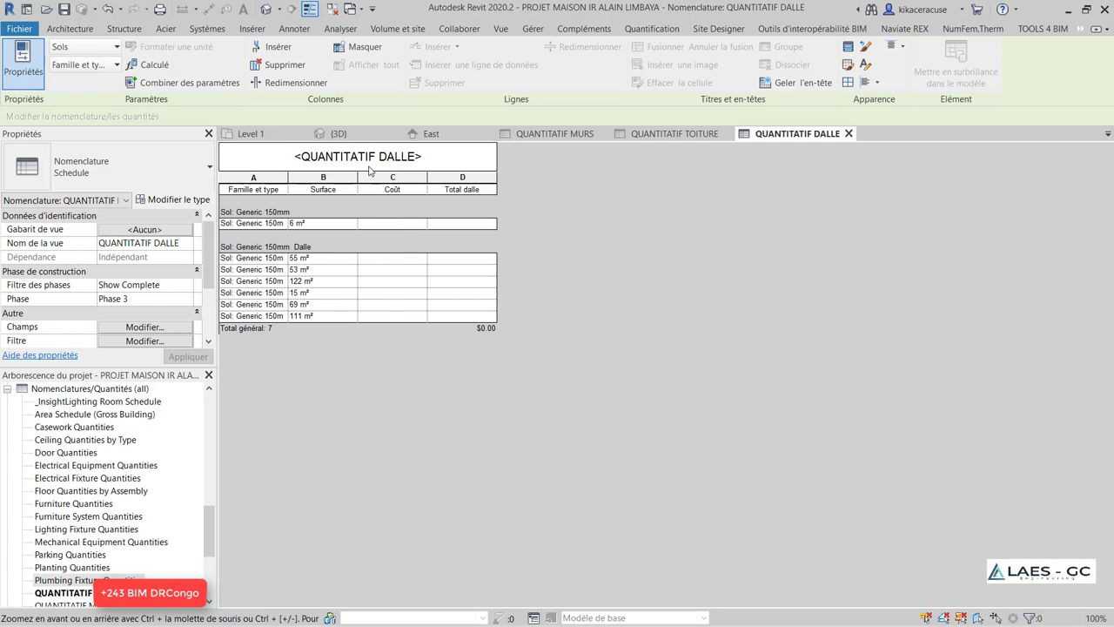
pyautogui.moveTo(251, 134)
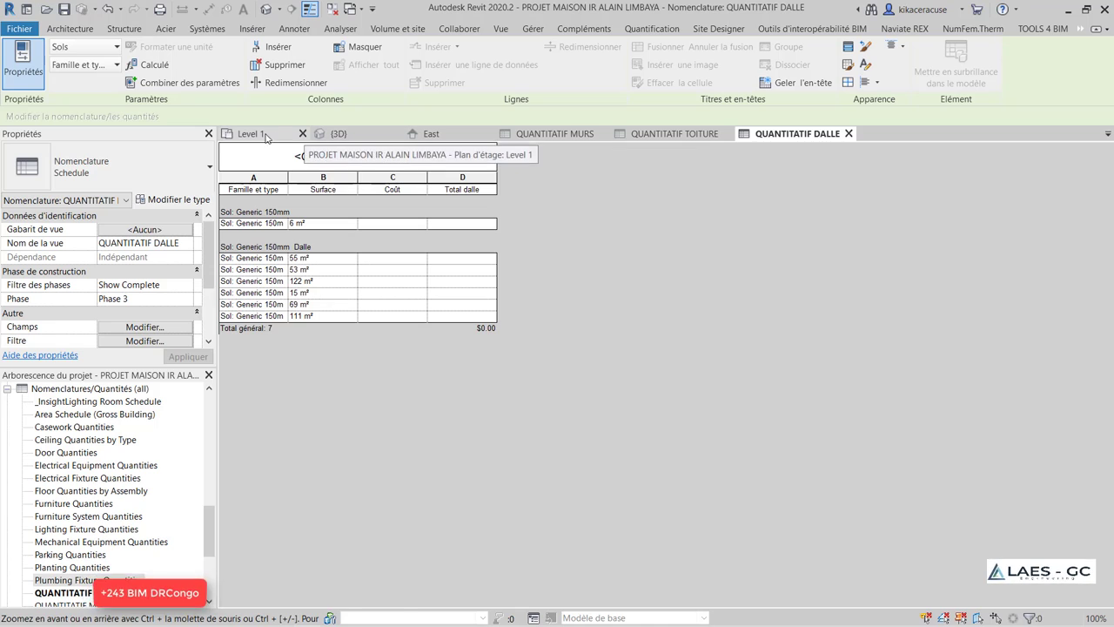
# In Level 1, select the Terasse floor and set its type's Coût to 350
pyautogui.click(261, 135)
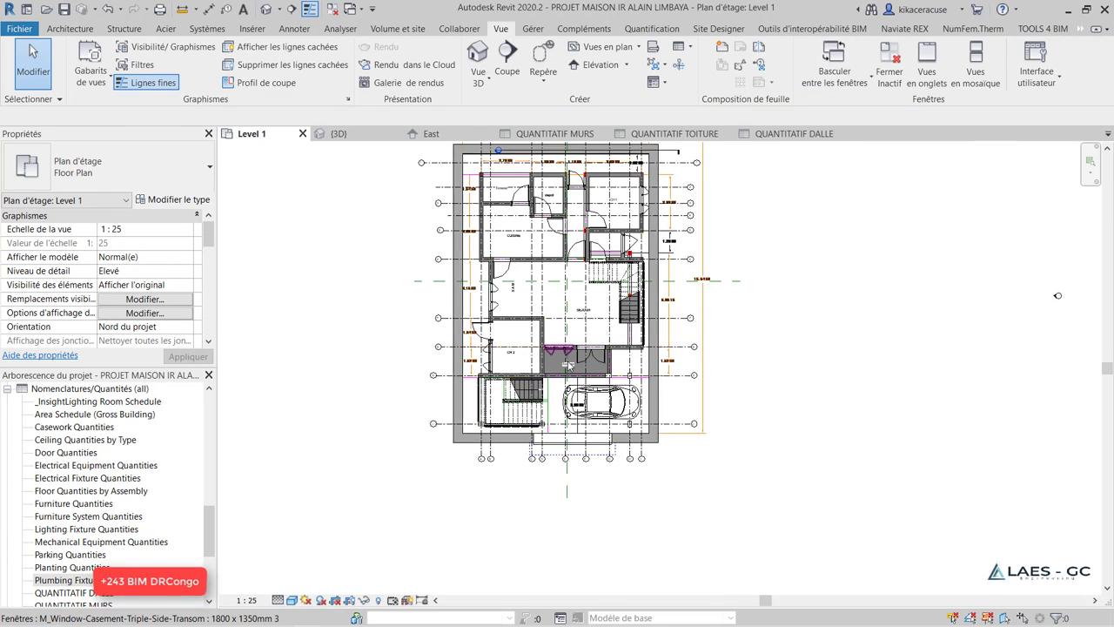
pyautogui.scroll(3, 526, 355)
pyautogui.scroll(1, 540, 368)
pyautogui.click(540, 368)
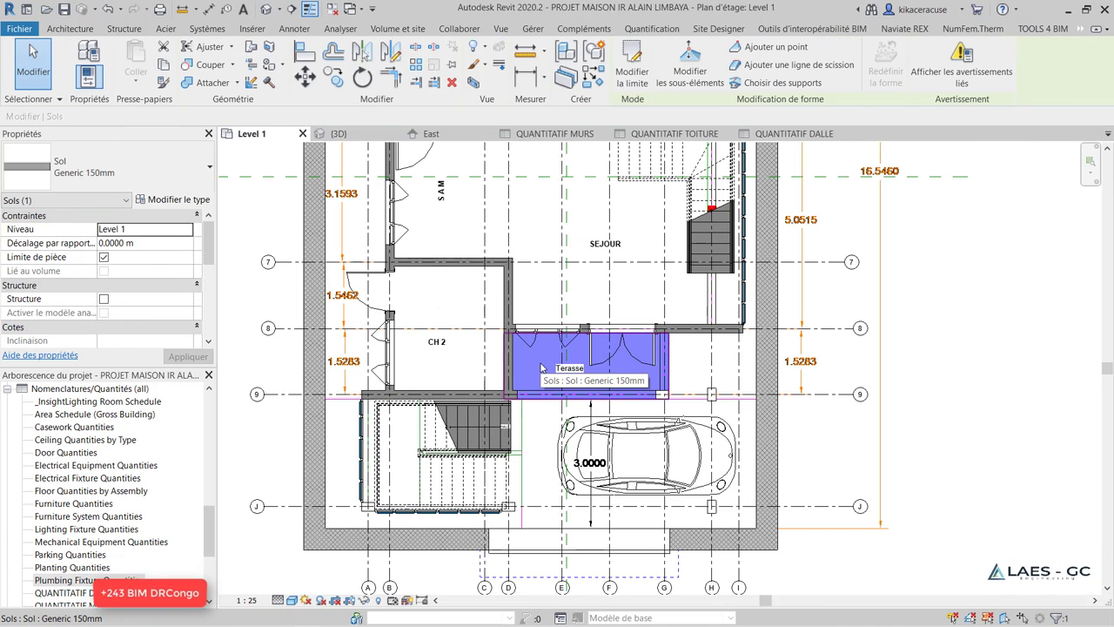
pyautogui.click(178, 200)
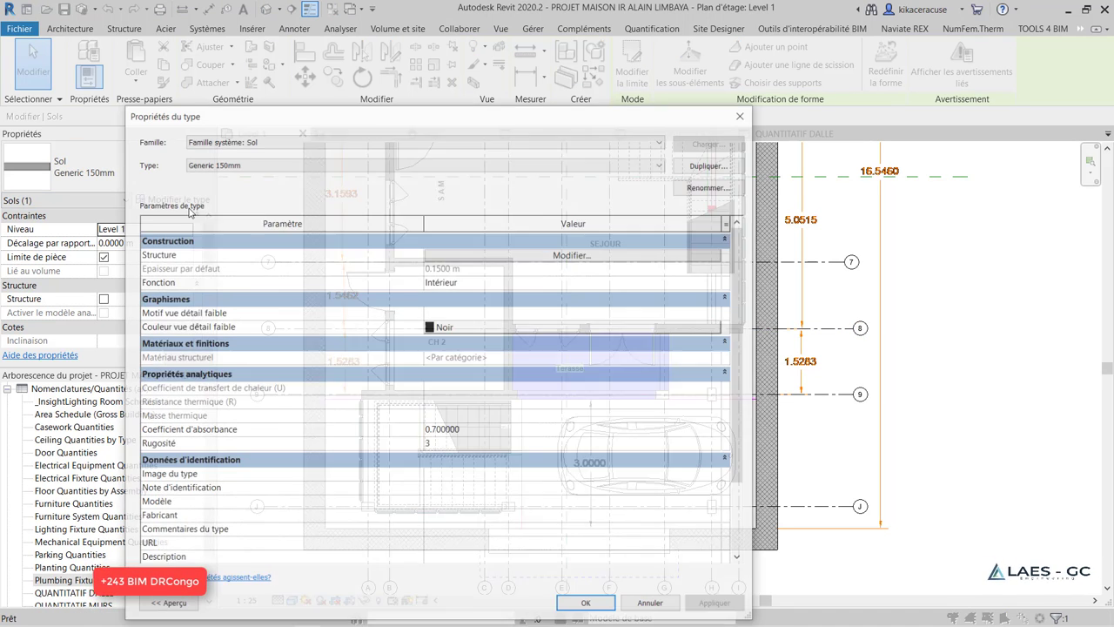
pyautogui.scroll(-5, 451, 374)
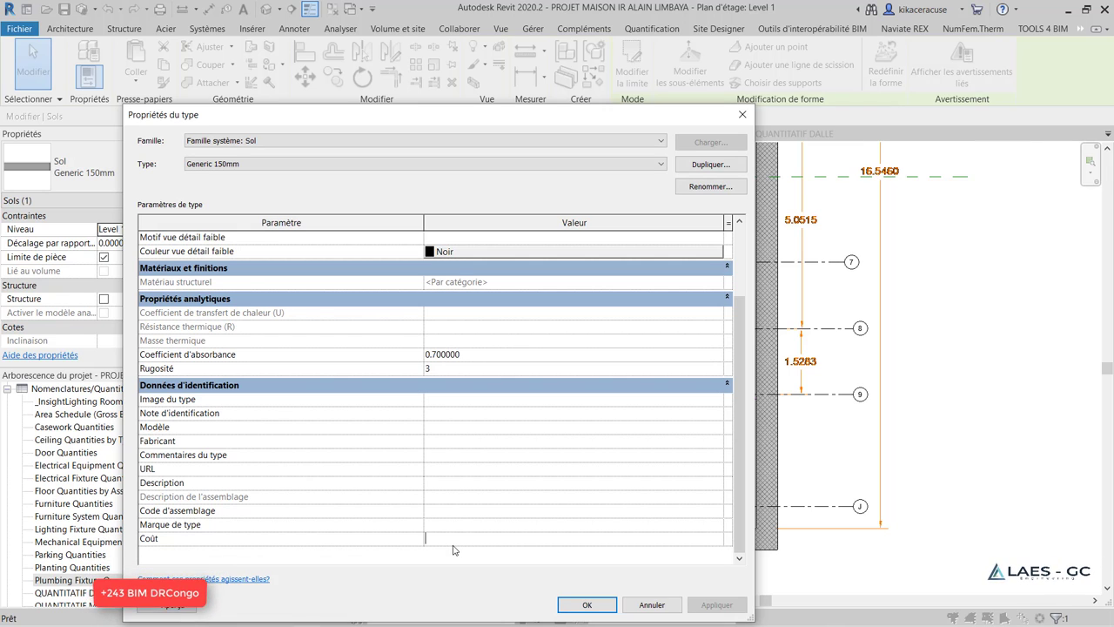
pyautogui.click(453, 545)
pyautogui.write('350')
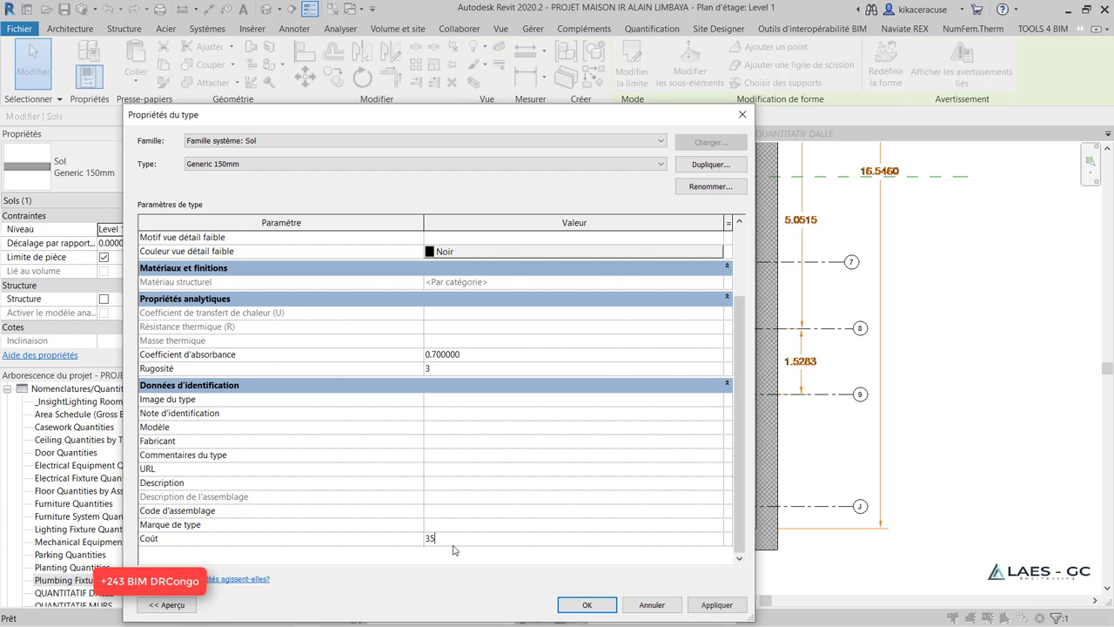
pyautogui.click(715, 605)
pyautogui.click(584, 605)
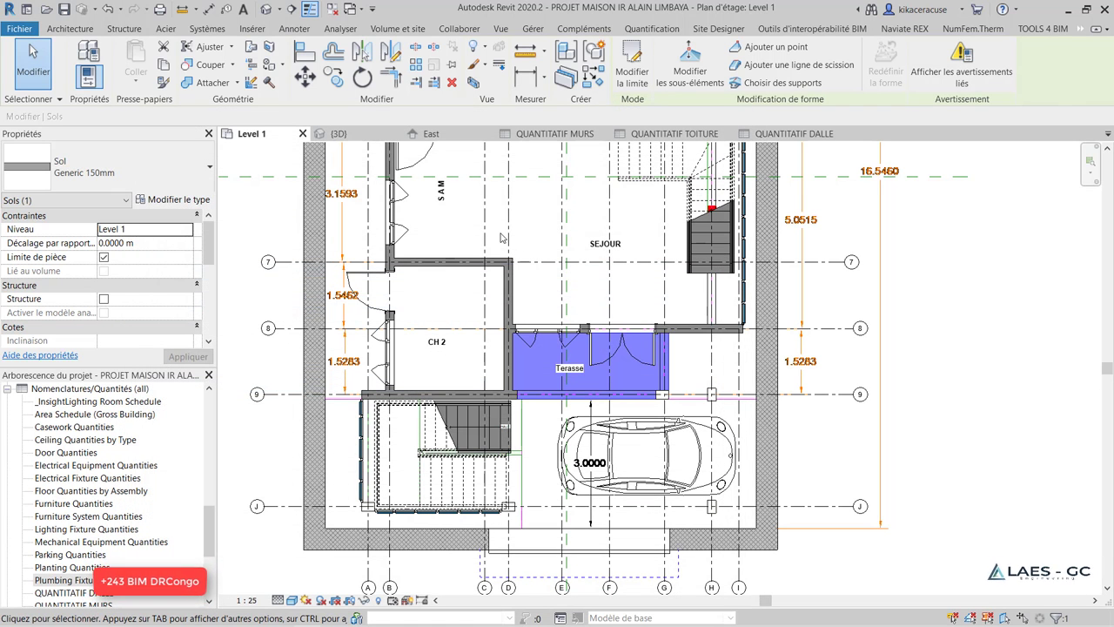
# Check the new costs in the QUANTITATIF DALLE schedule
pyautogui.click(819, 136)
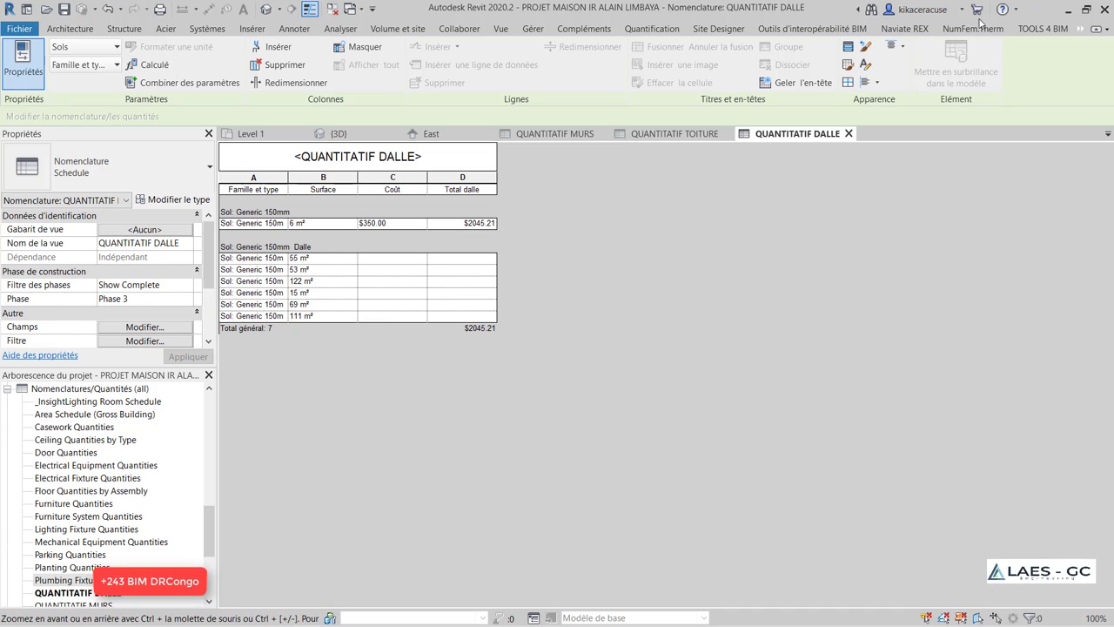
pyautogui.click(1068, 10)
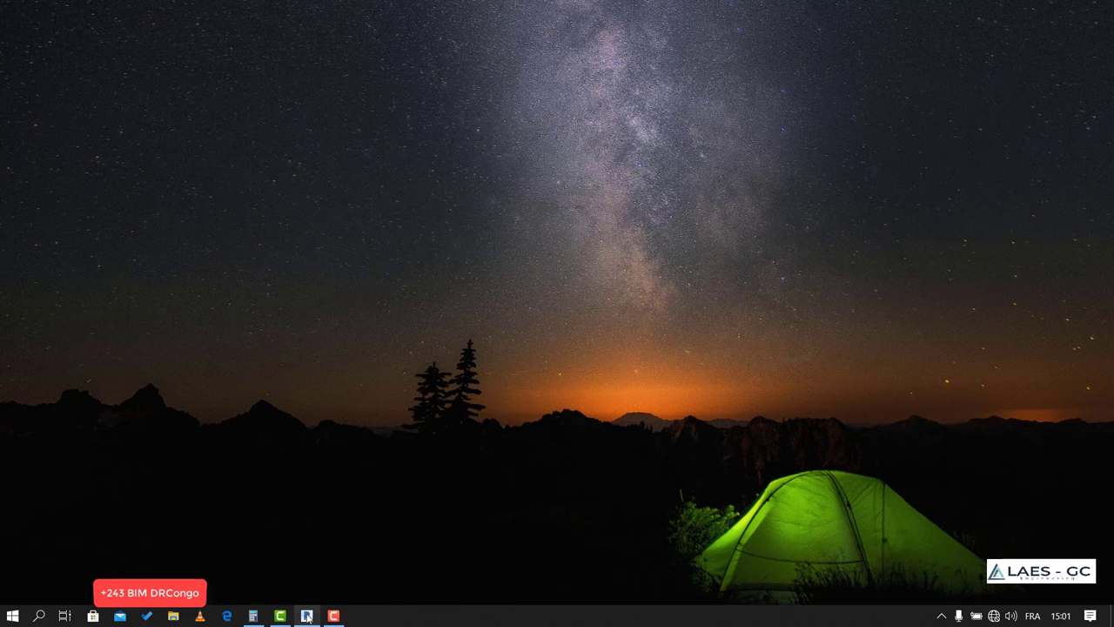
pyautogui.click(311, 615)
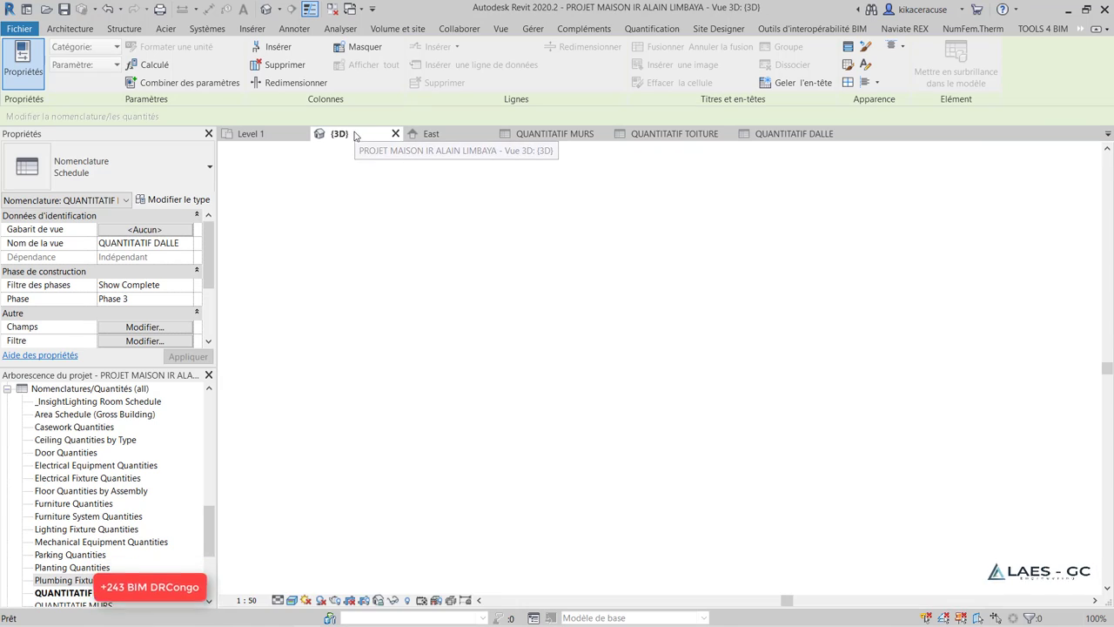
# Select the Generic 150mm Dalle floor slab in the 3D view
pyautogui.click(357, 135)
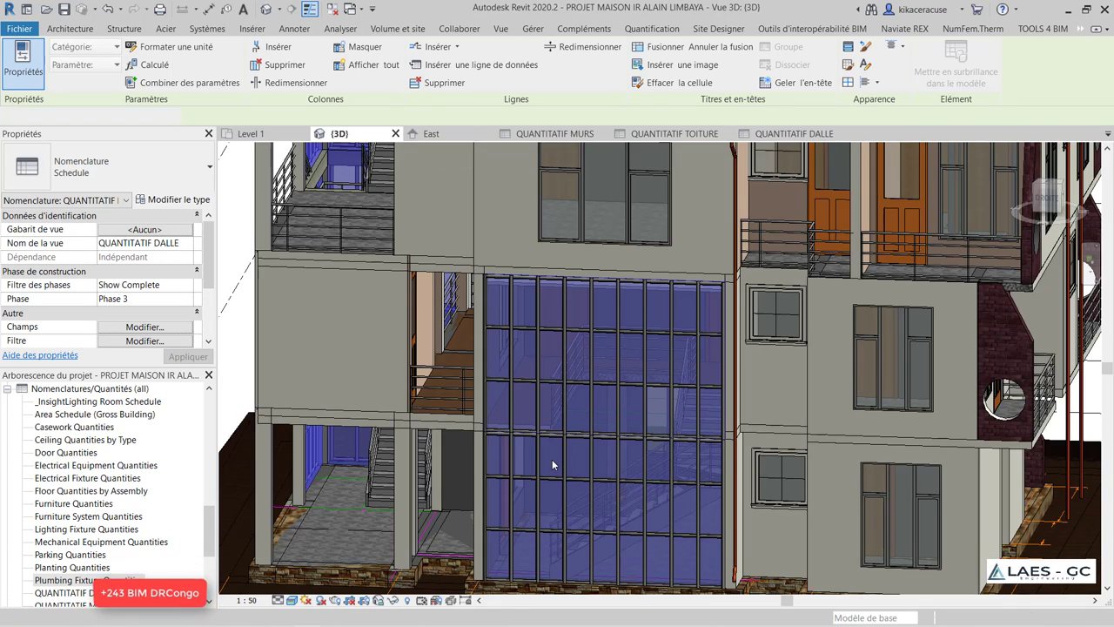
pyautogui.scroll(2, 538, 401)
pyautogui.scroll(3, 487, 383)
pyautogui.scroll(3, 476, 376)
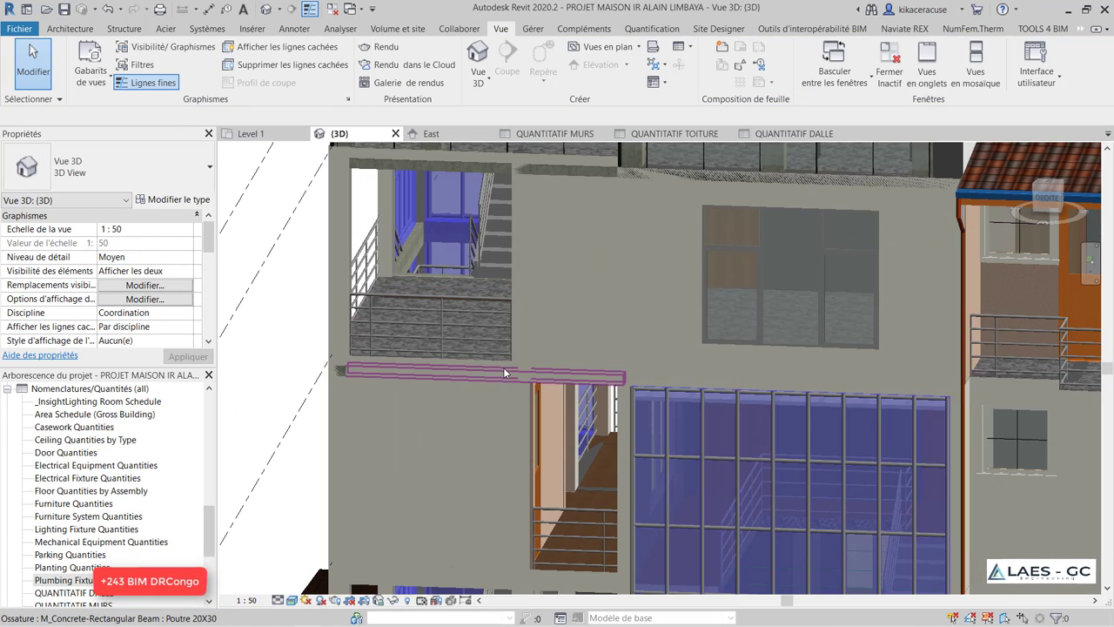
pyautogui.scroll(2, 503, 367)
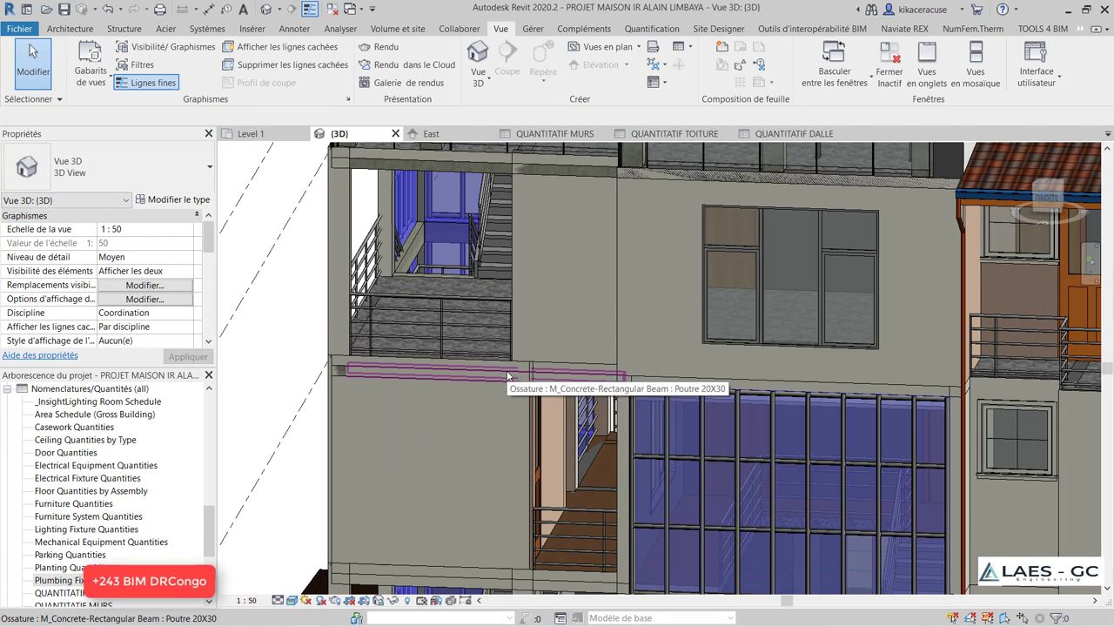
pyautogui.click(439, 292)
# Set the slab type's Coût to 350 and check the QUANTITATIF DALLE totals
pyautogui.scroll(-4, 446, 458)
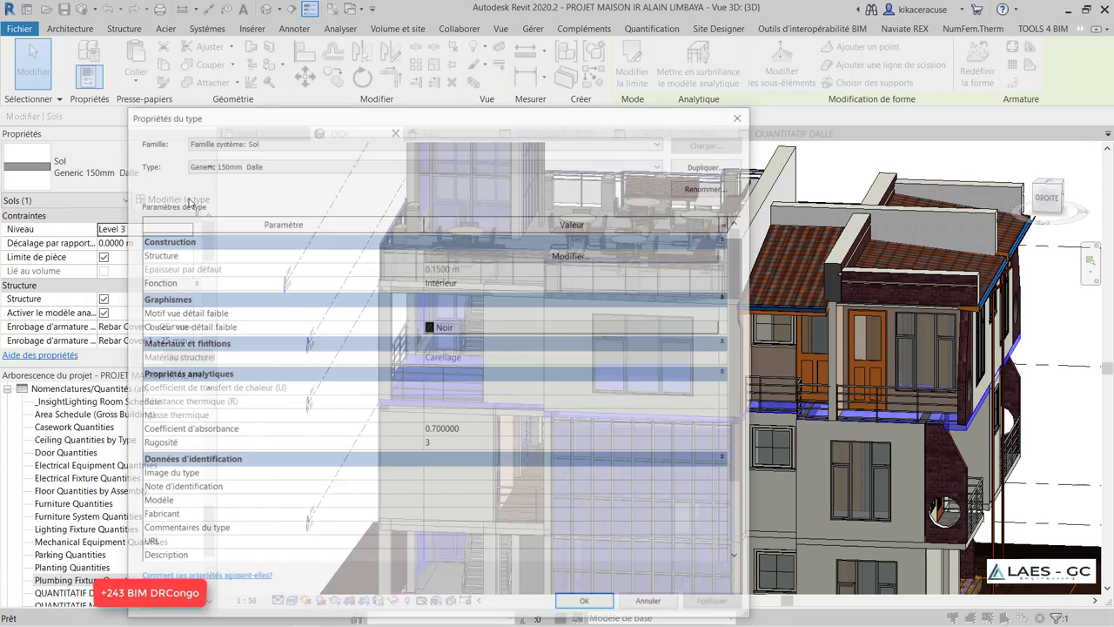
pyautogui.click(173, 199)
pyautogui.scroll(-2, 403, 488)
pyautogui.click(450, 540)
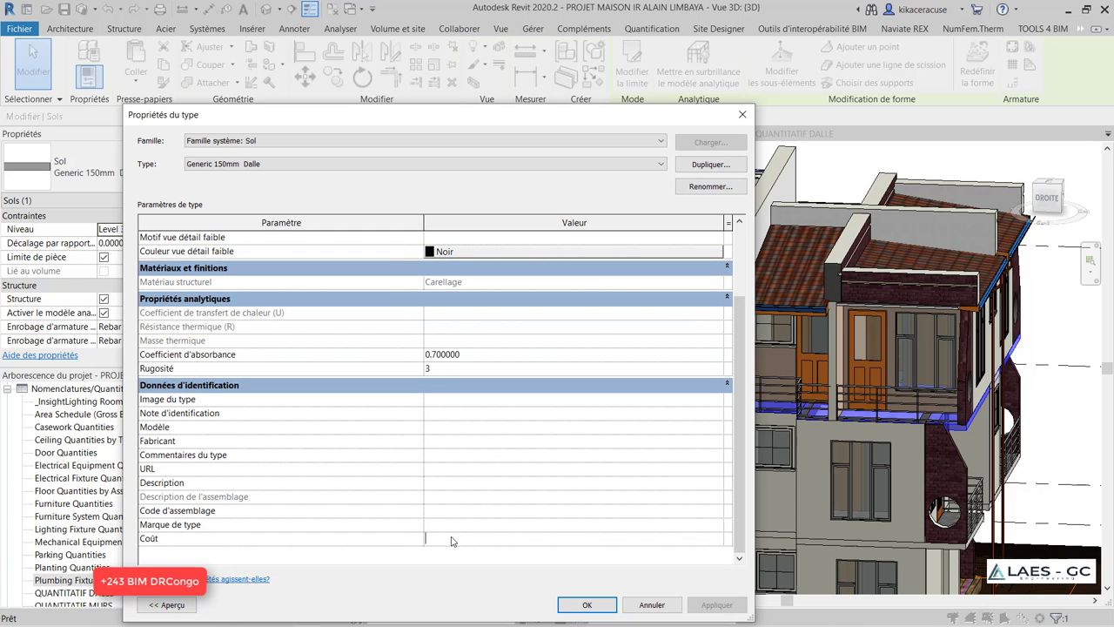
pyautogui.write('350')
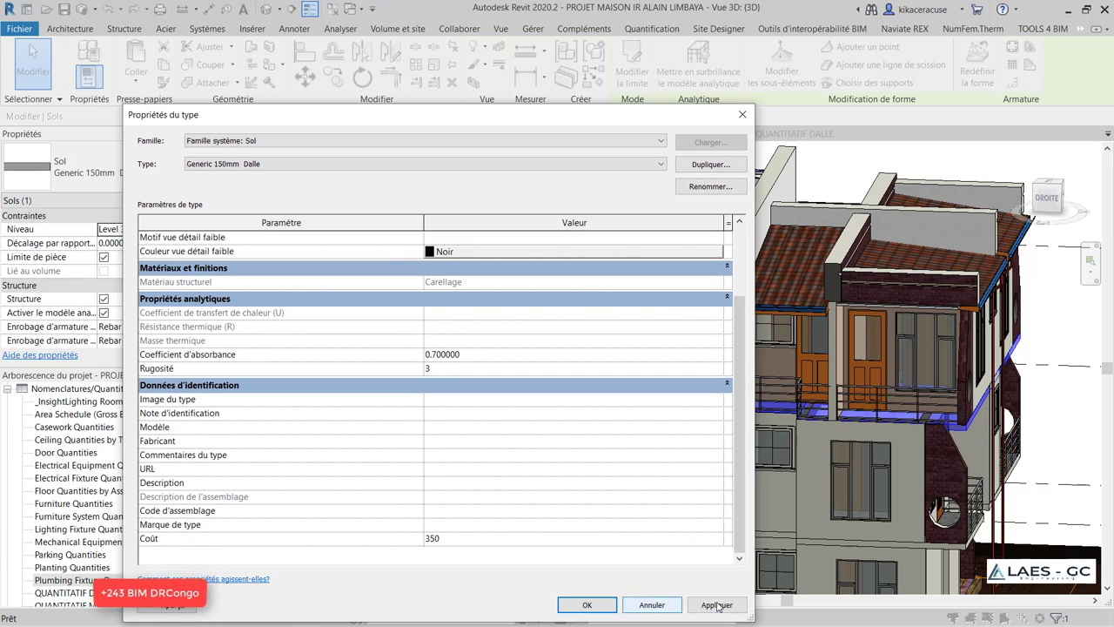
pyautogui.click(596, 605)
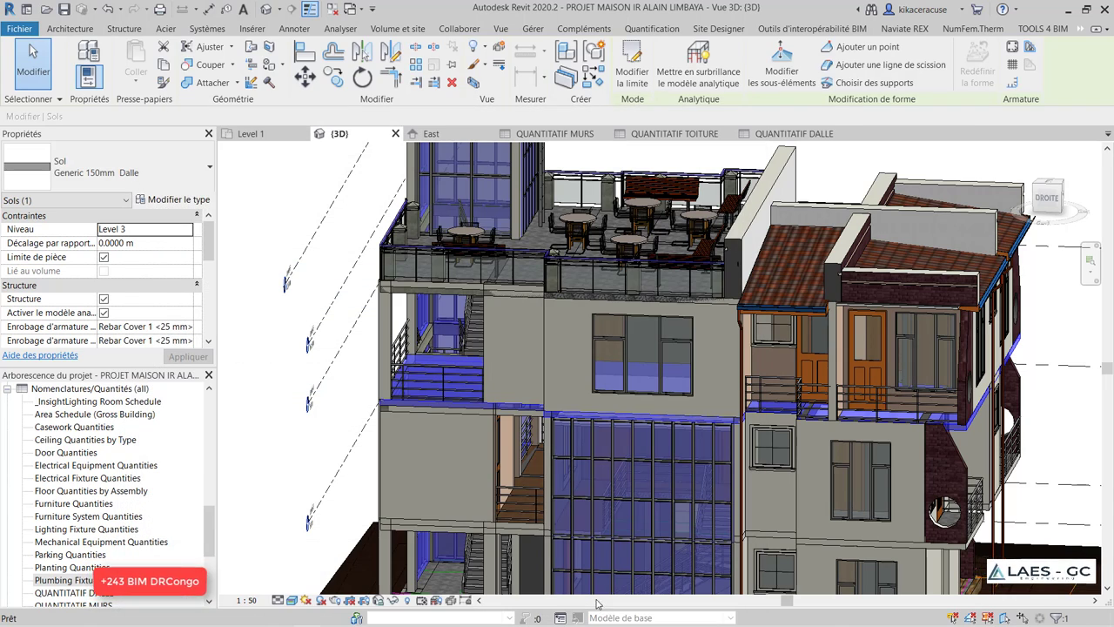
pyautogui.click(786, 135)
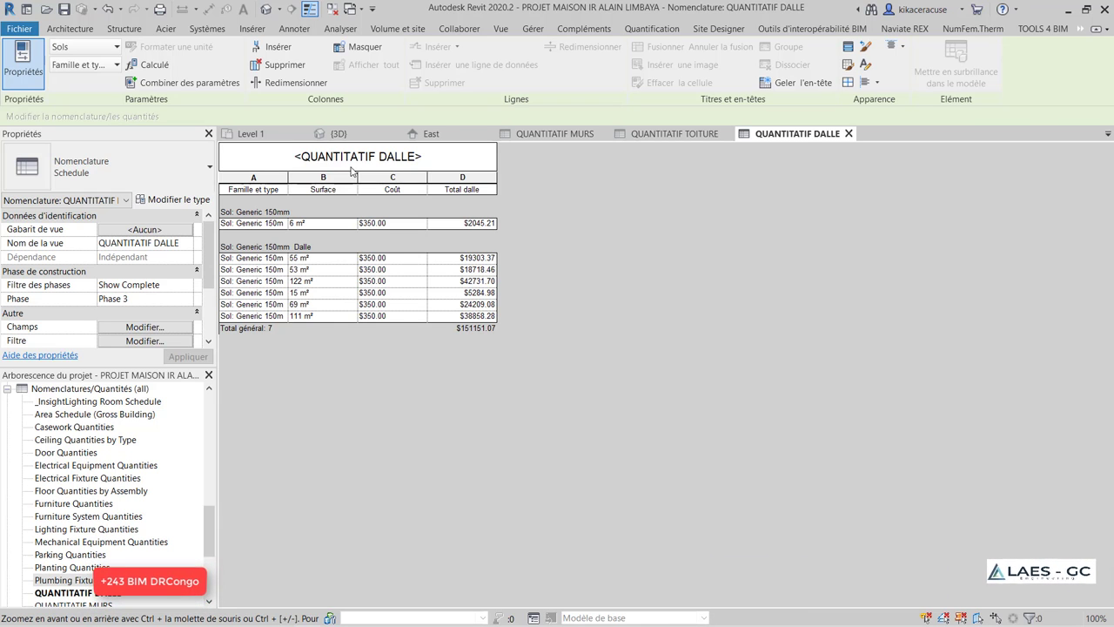
# In the 3D view, select the upper-floor stair and review its type properties without changes
pyautogui.click(338, 133)
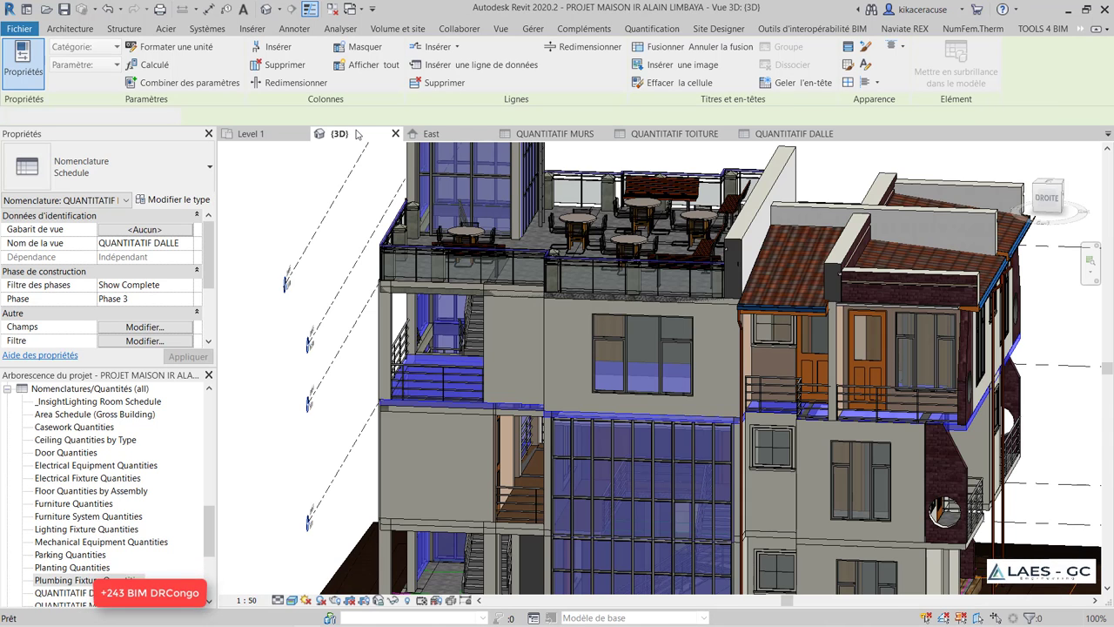
pyautogui.scroll(2, 450, 308)
pyautogui.scroll(3, 440, 312)
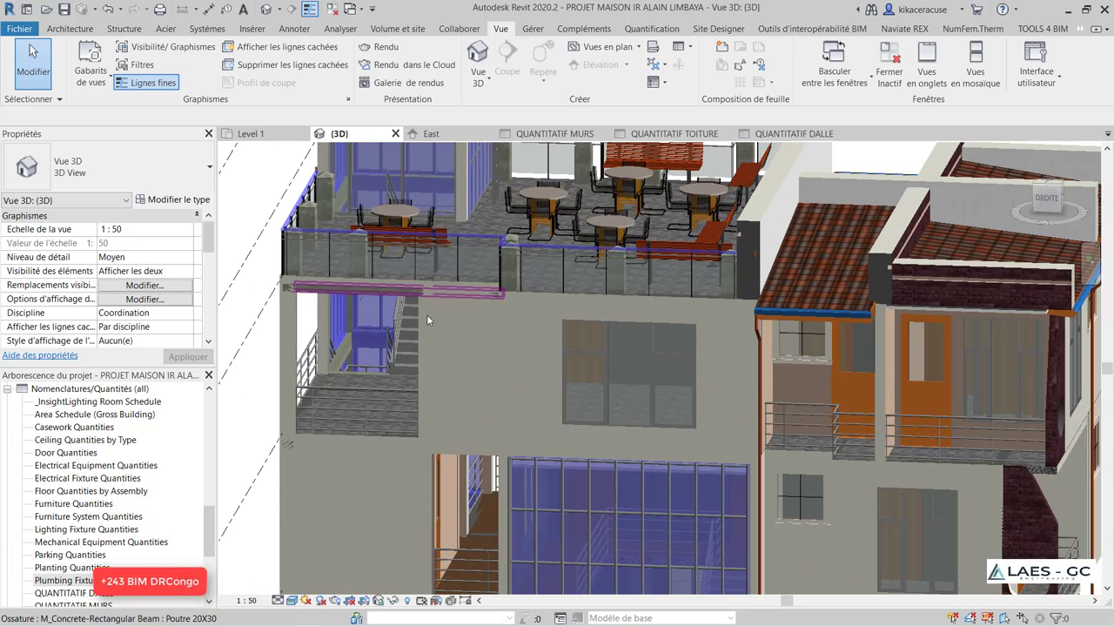
pyautogui.scroll(2, 417, 320)
pyautogui.click(409, 334)
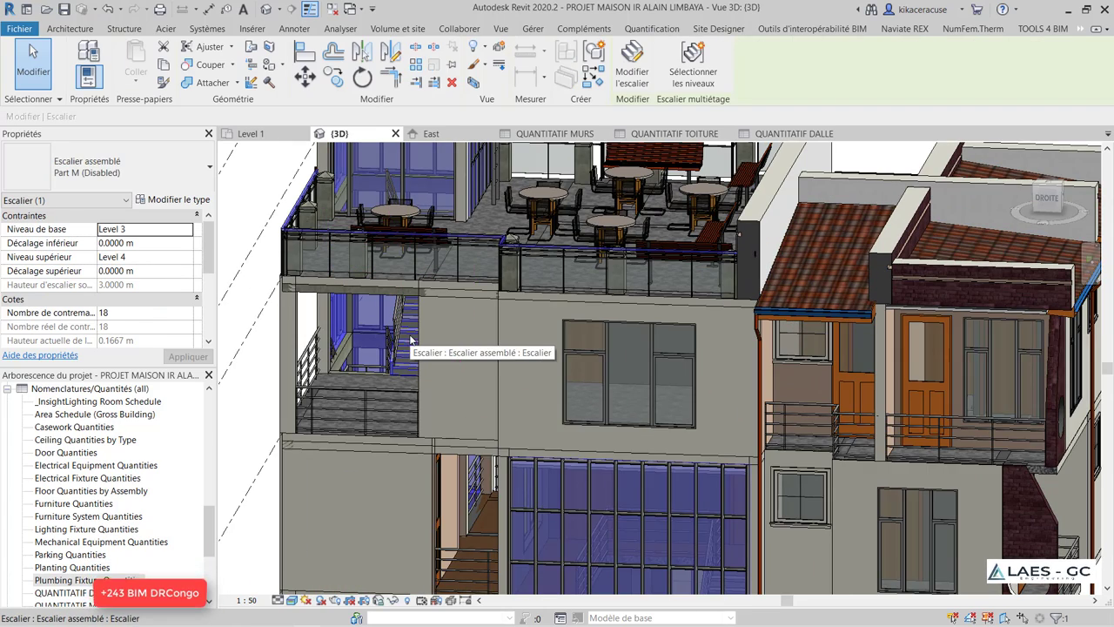
pyautogui.click(173, 201)
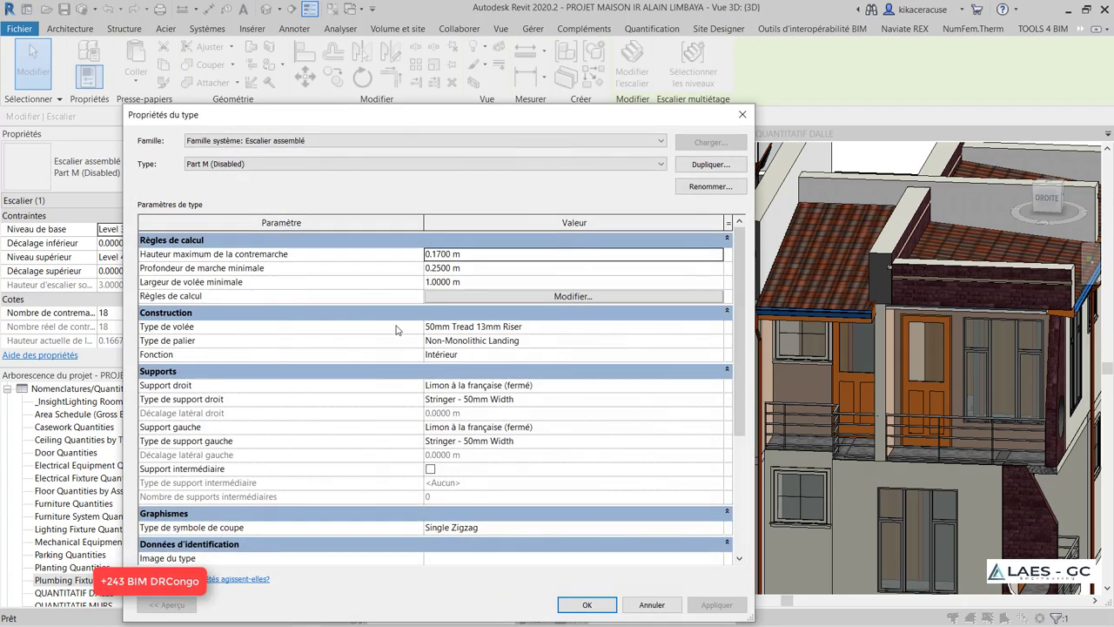
pyautogui.scroll(-5, 507, 380)
pyautogui.scroll(3, 492, 396)
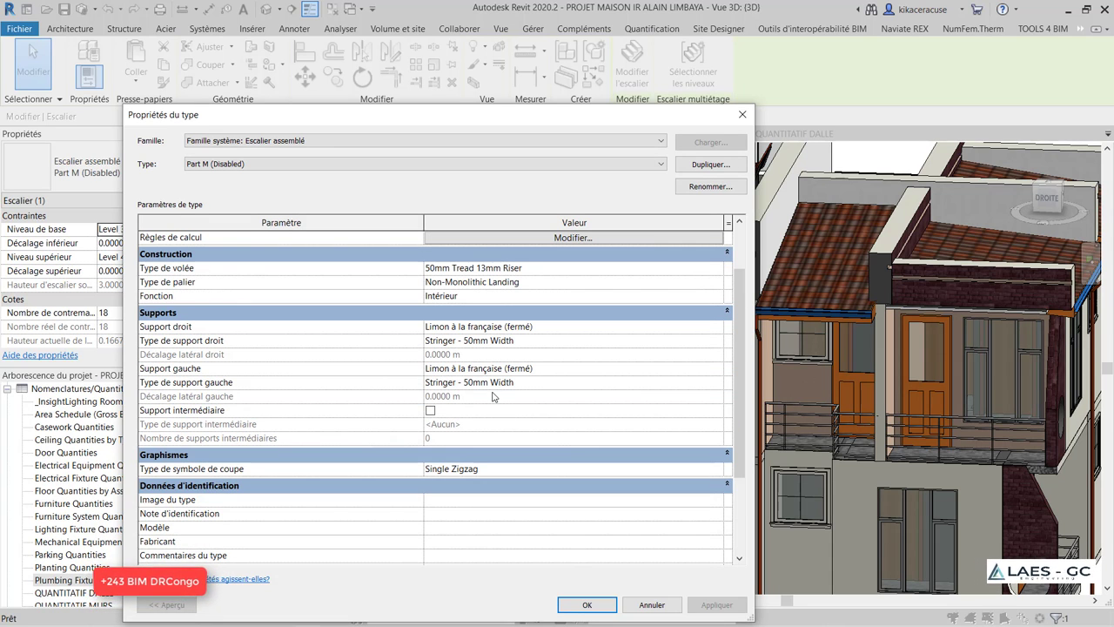
pyautogui.click(742, 114)
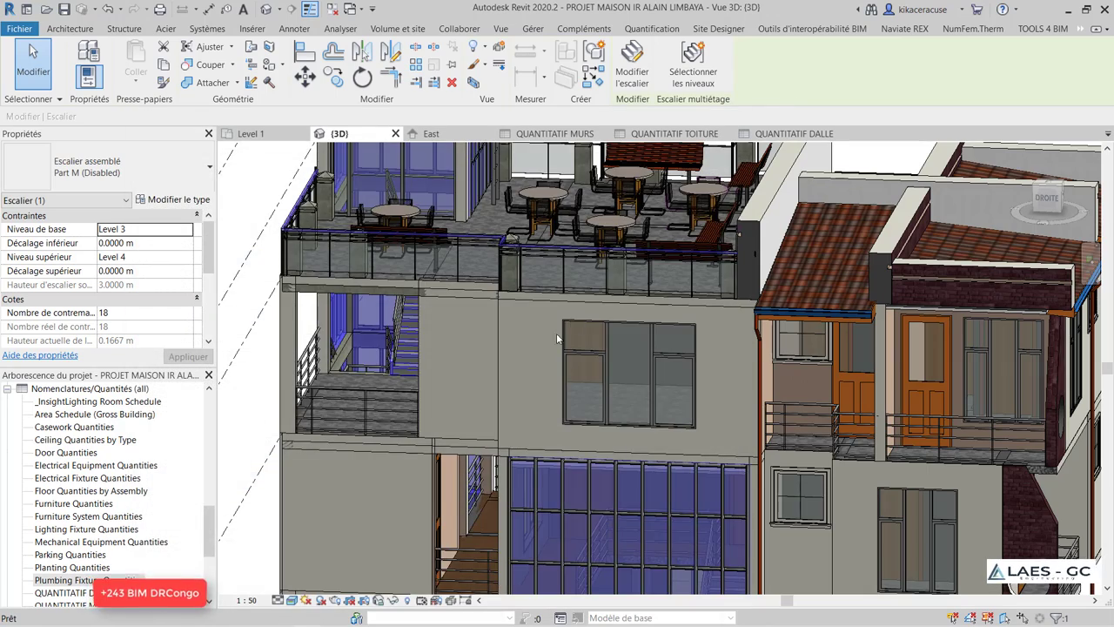
pyautogui.scroll(-5, 523, 369)
pyautogui.scroll(2, 461, 174)
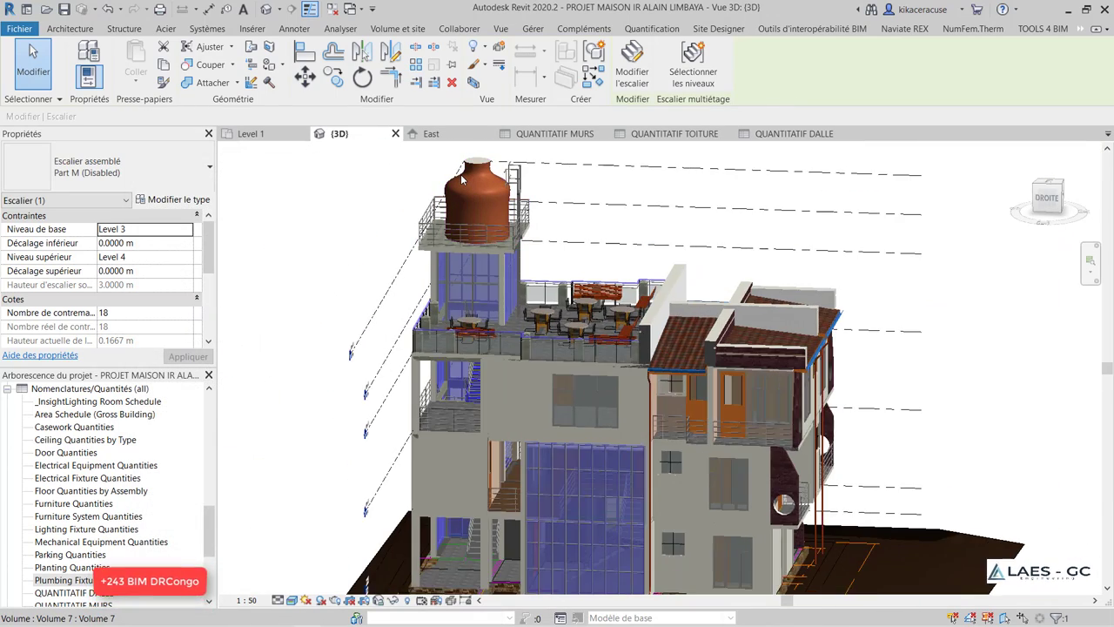
pyautogui.scroll(2, 491, 204)
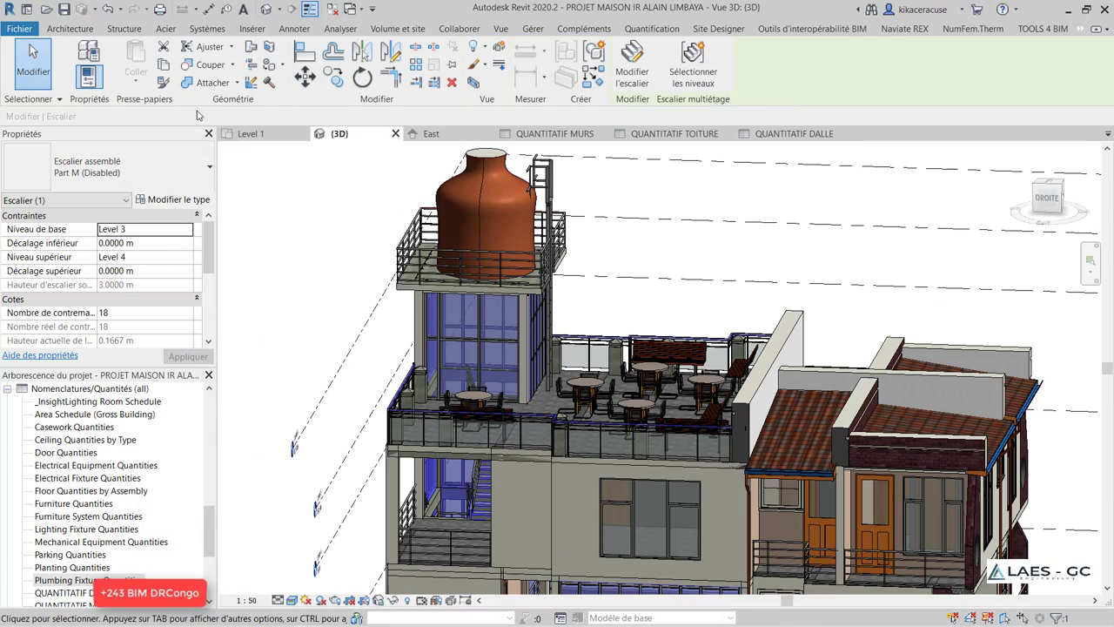
# Create a new multi-category schedule set to Phase 1
pyautogui.click(500, 28)
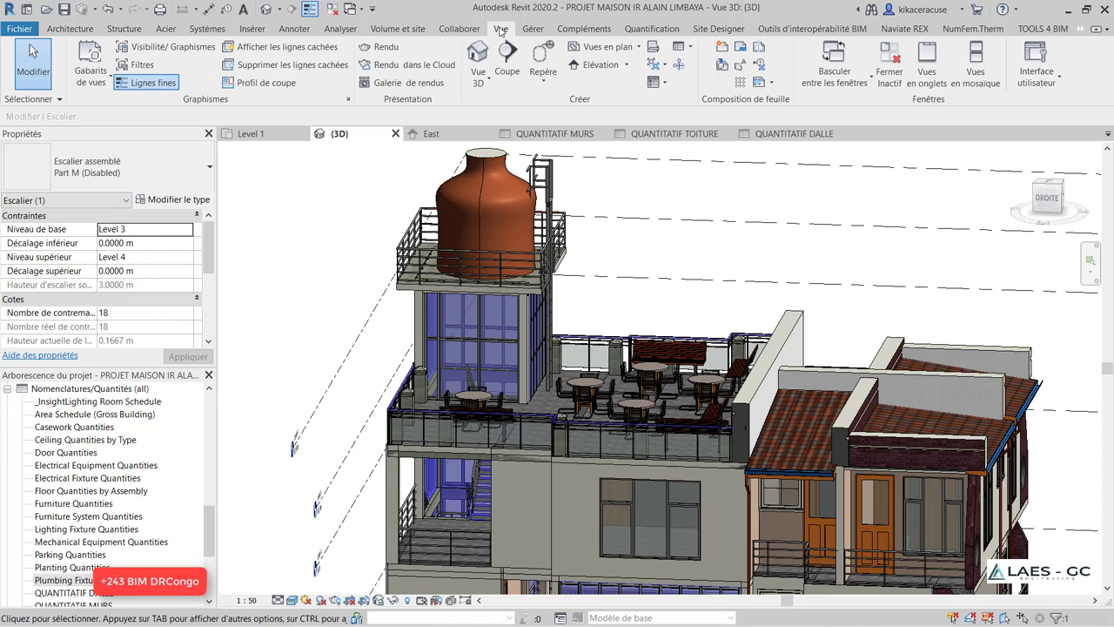
pyautogui.click(655, 48)
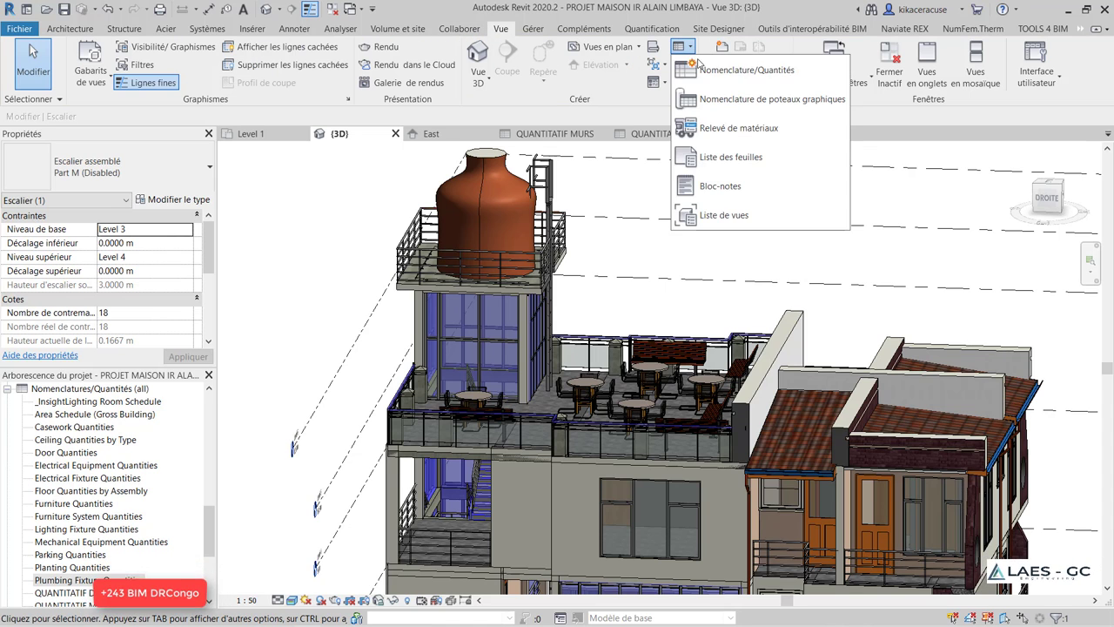
pyautogui.click(722, 70)
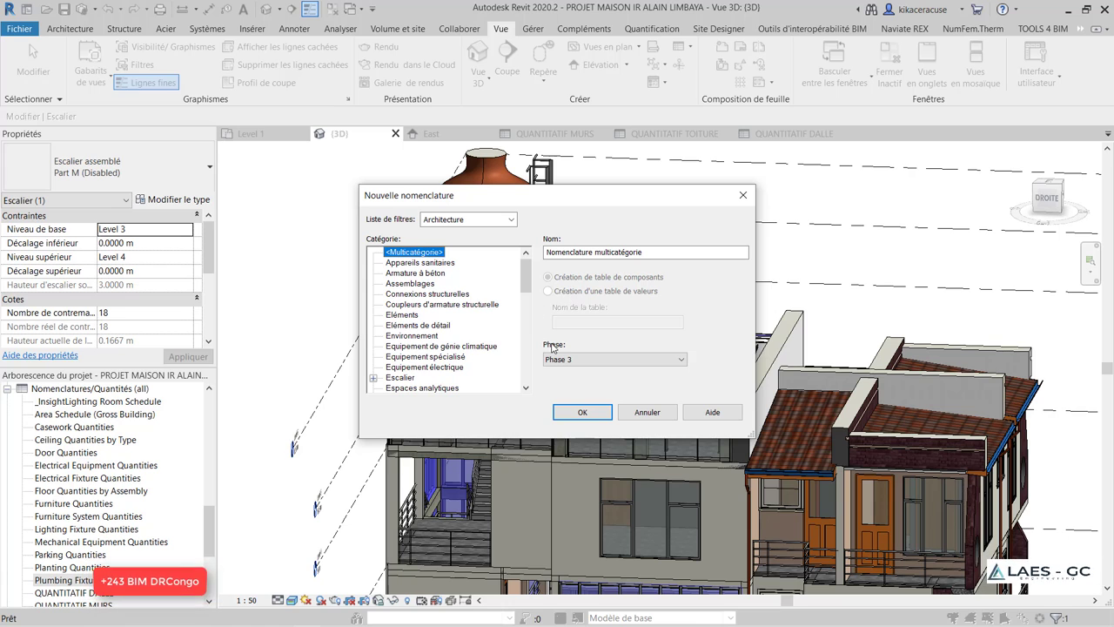
pyautogui.click(609, 358)
pyautogui.click(566, 381)
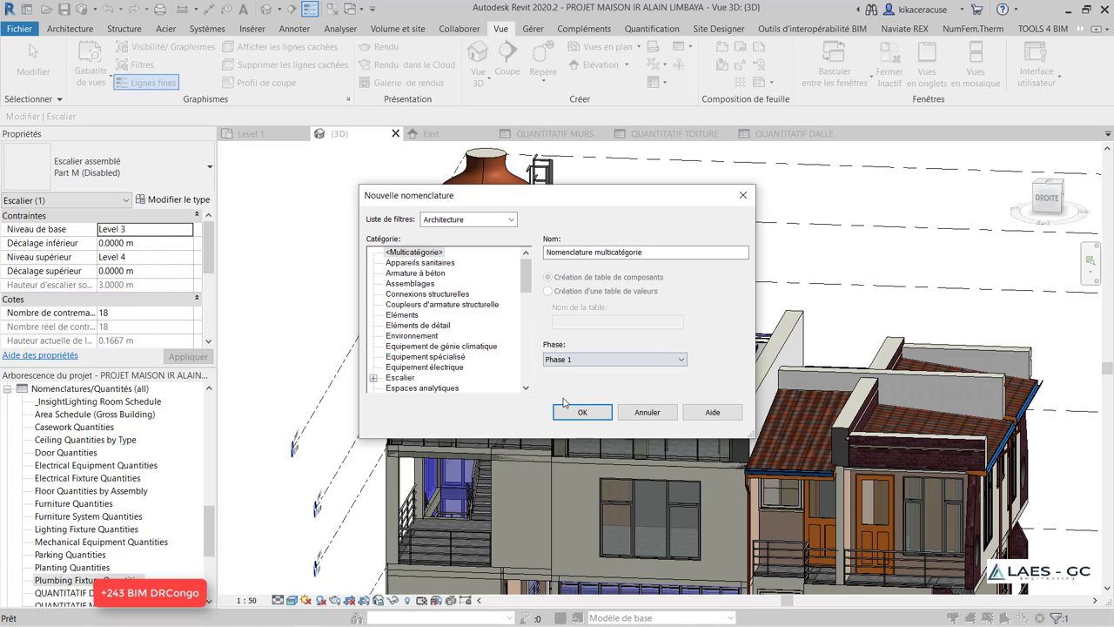
pyautogui.click(575, 411)
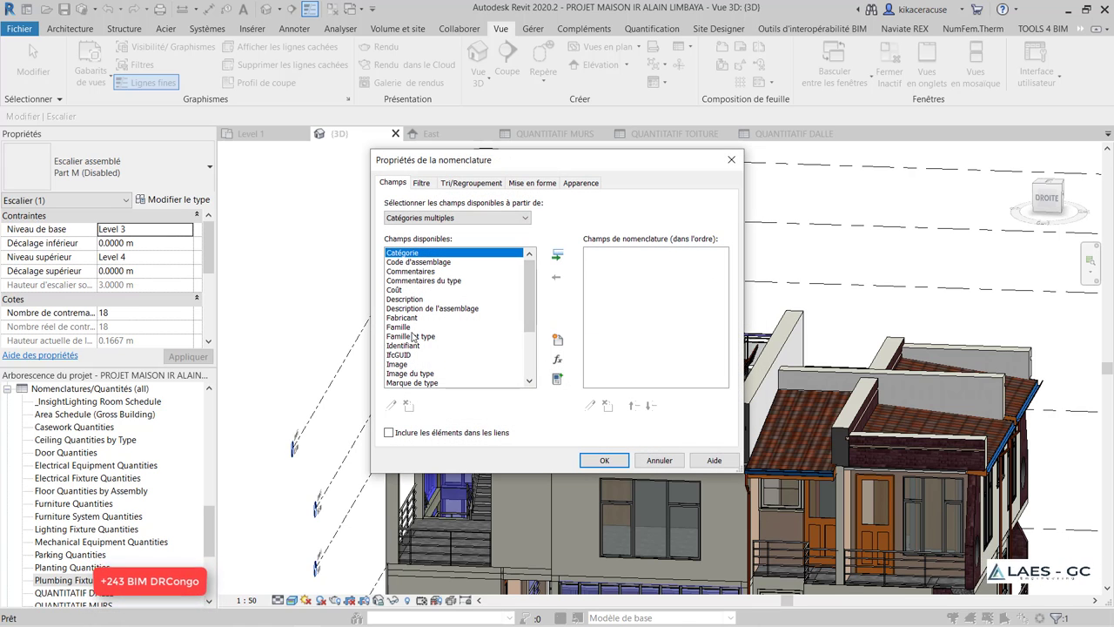
# Add the Famille et type and Coût fields and generate the schedule
pyautogui.click(416, 337)
pyautogui.click(560, 256)
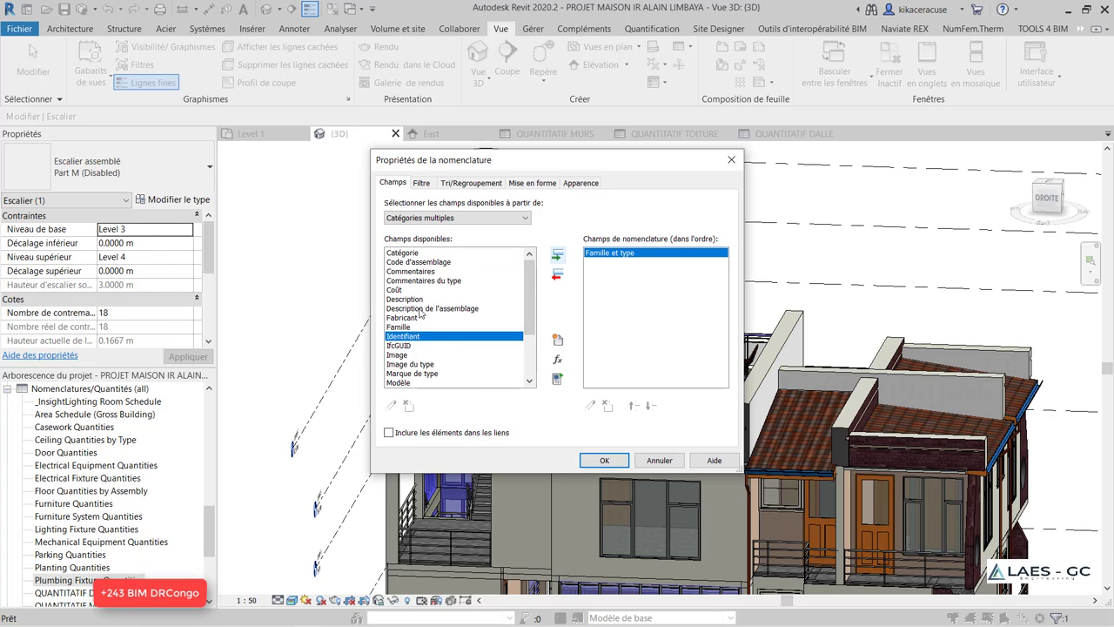
pyautogui.click(402, 289)
pyautogui.click(558, 255)
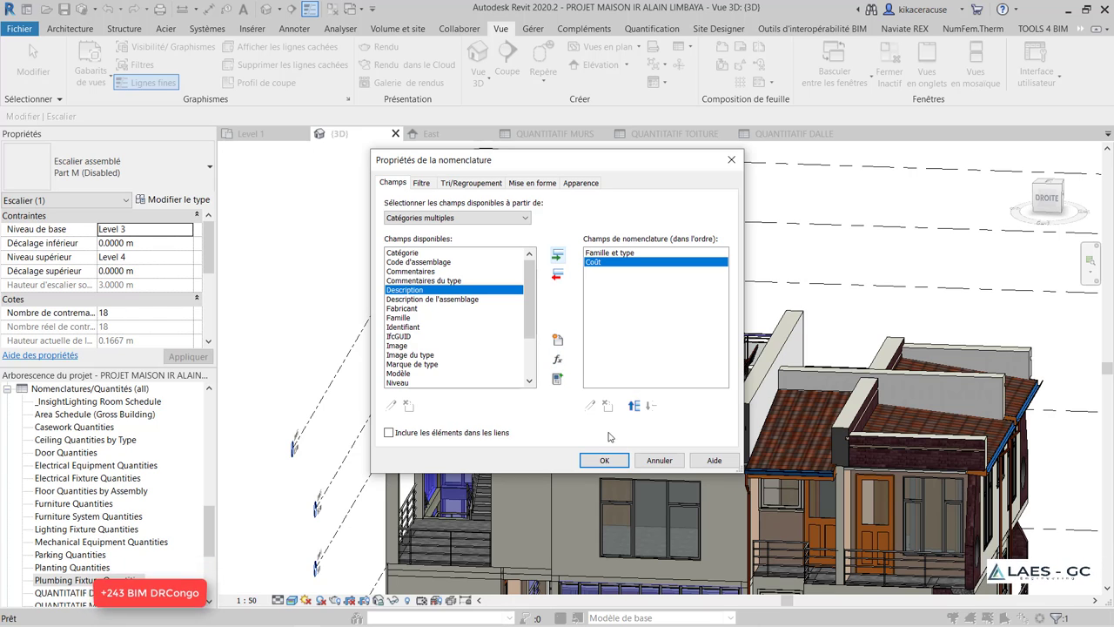
pyautogui.click(604, 460)
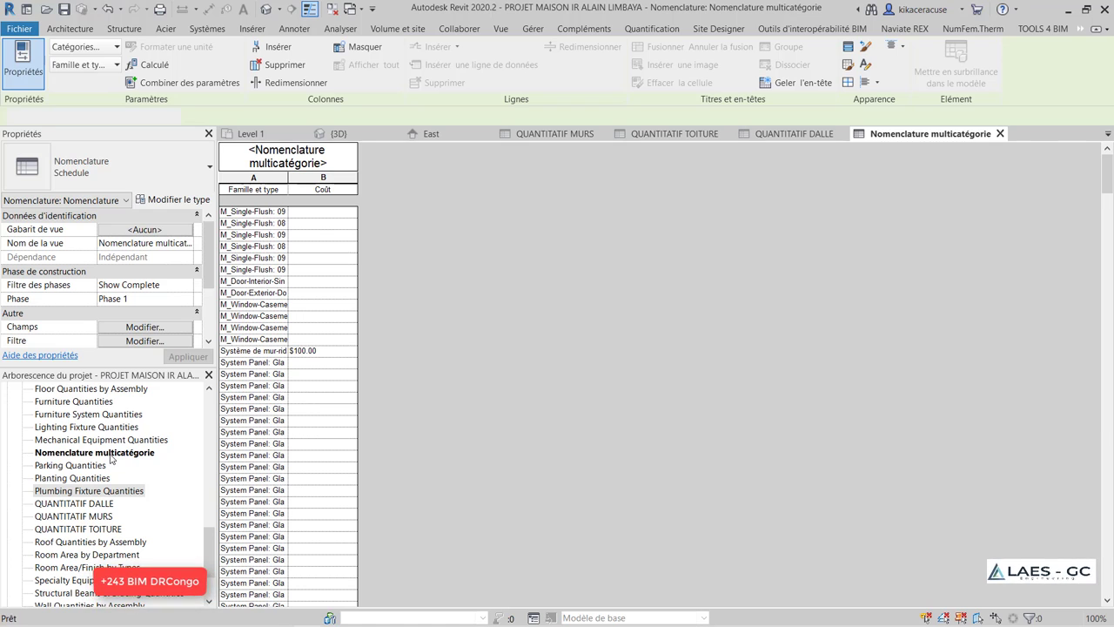
# Delete the Nomenclature multicatégorie schedule and start a new Phase 1 multi-category schedule
pyautogui.rightClick(111, 459)
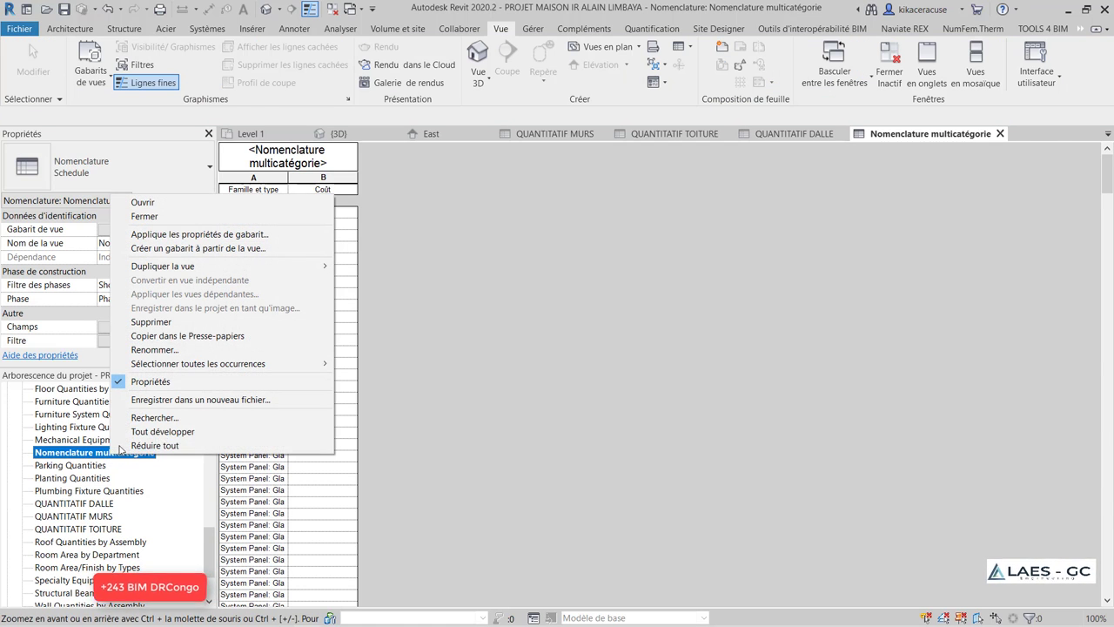
pyautogui.click(166, 321)
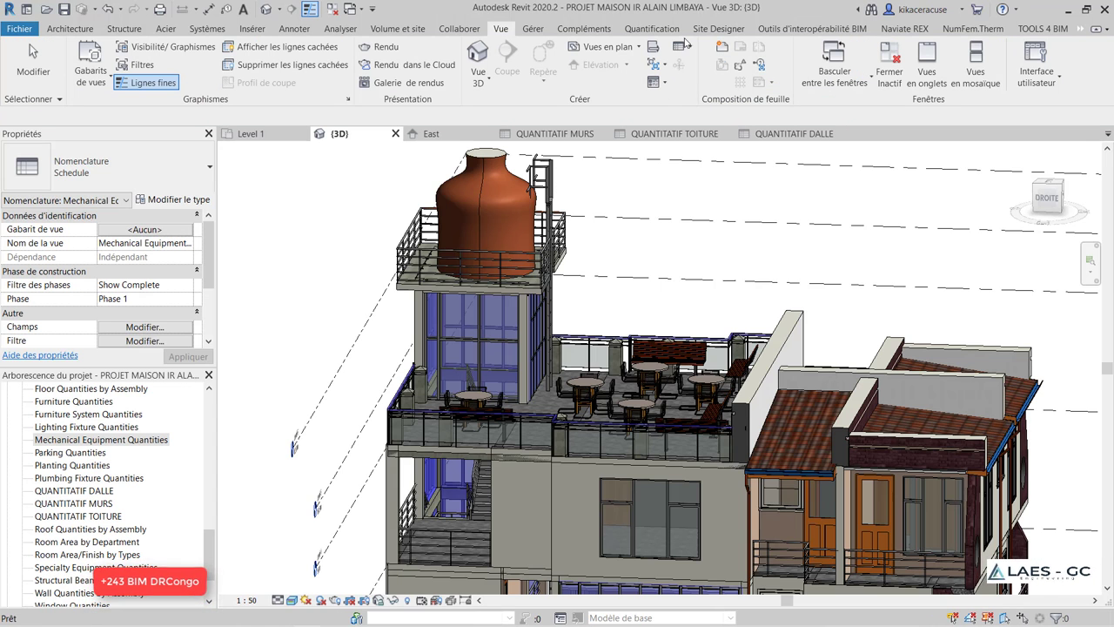
pyautogui.click(692, 46)
pyautogui.click(707, 68)
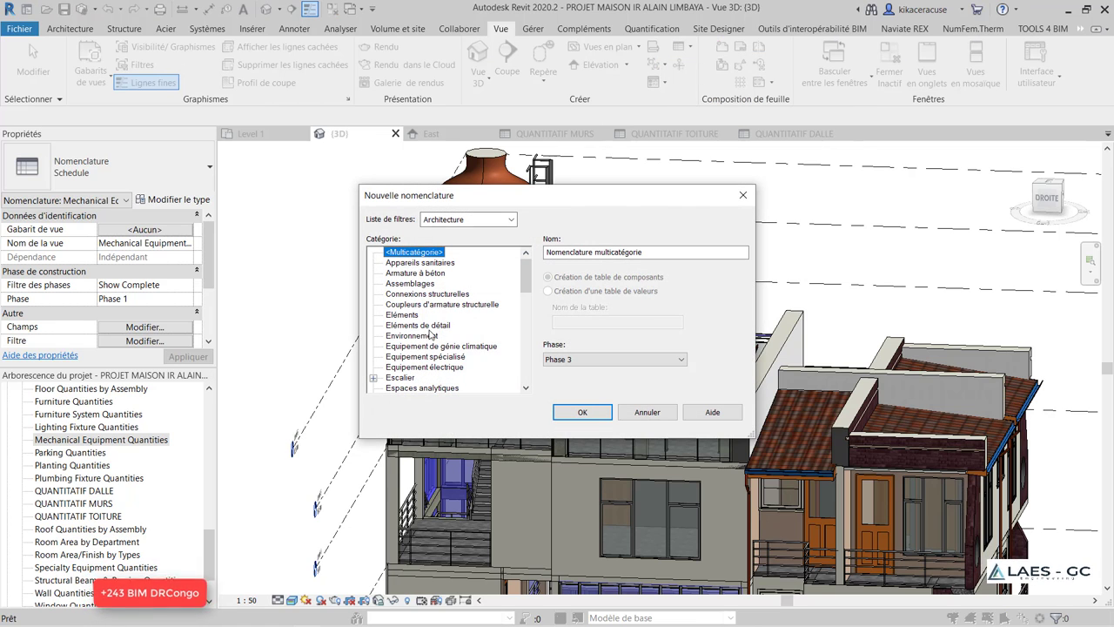
pyautogui.click(580, 360)
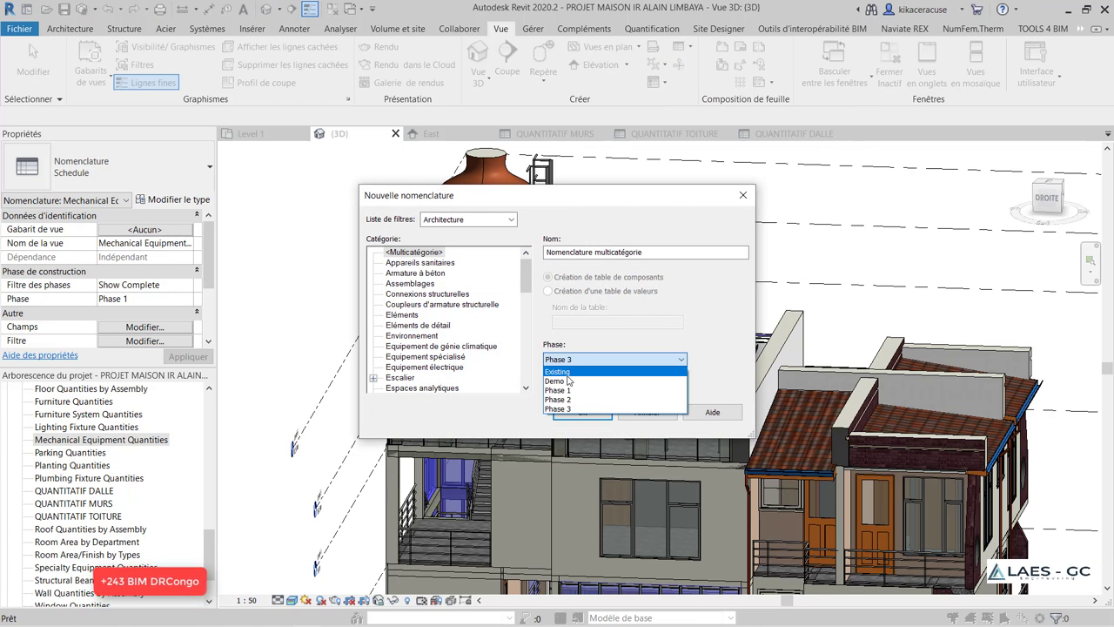
pyautogui.click(569, 390)
pyautogui.click(583, 412)
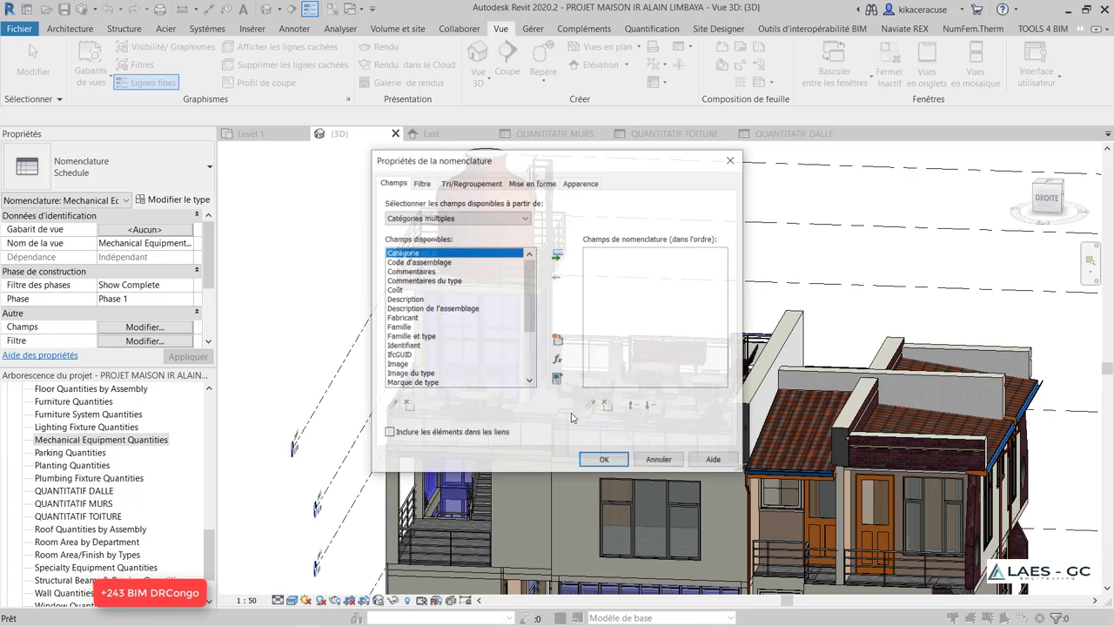
# Add the Famille et type and Coût fields to the schedule
pyautogui.click(410, 336)
pyautogui.click(558, 255)
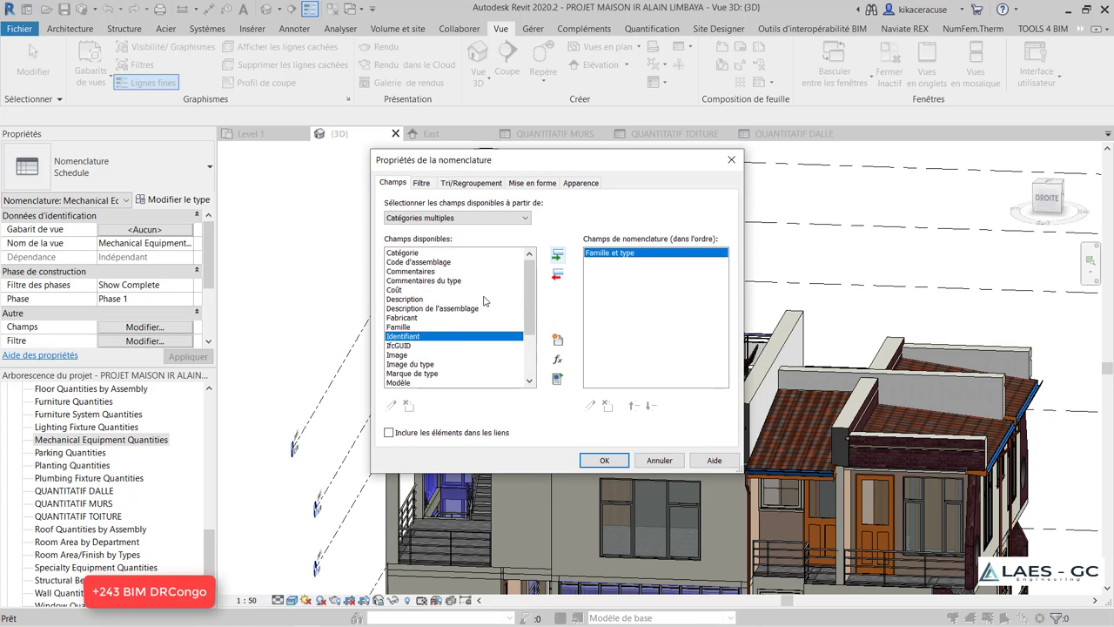
pyautogui.click(393, 290)
pyautogui.click(557, 255)
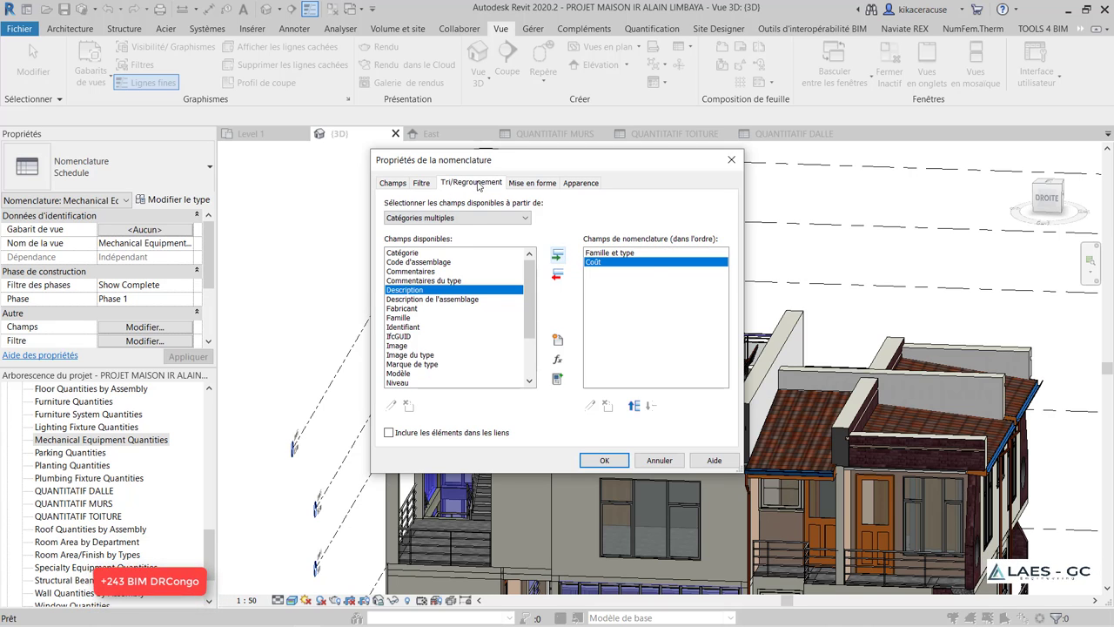
# Sort by Famille et type in descending order with grand totals enabled
pyautogui.click(471, 182)
pyautogui.click(520, 204)
pyautogui.click(487, 230)
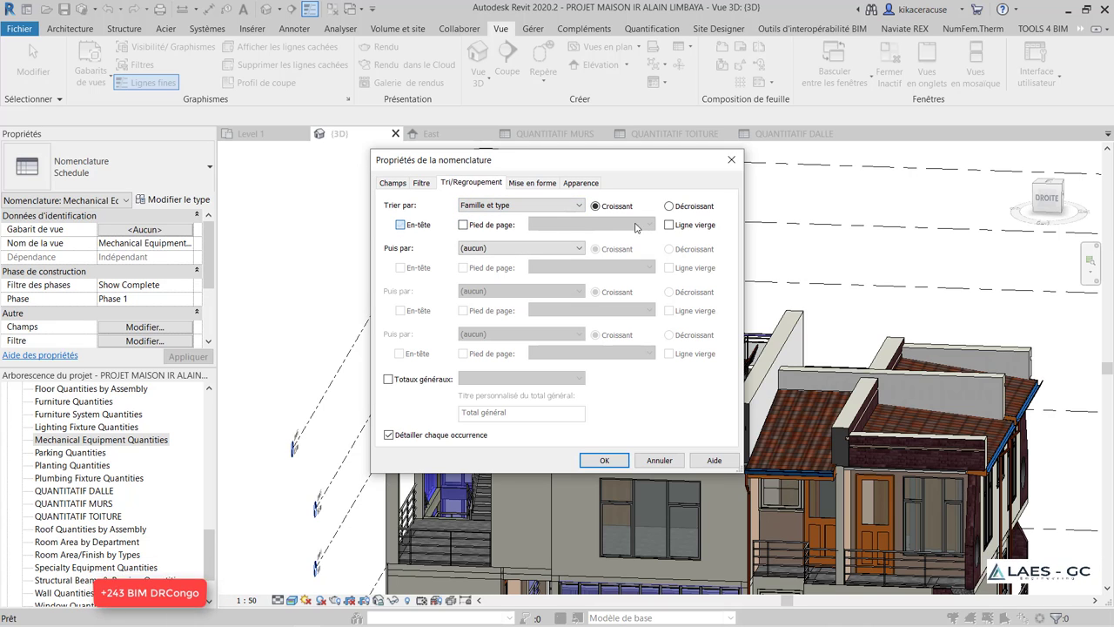
pyautogui.click(670, 206)
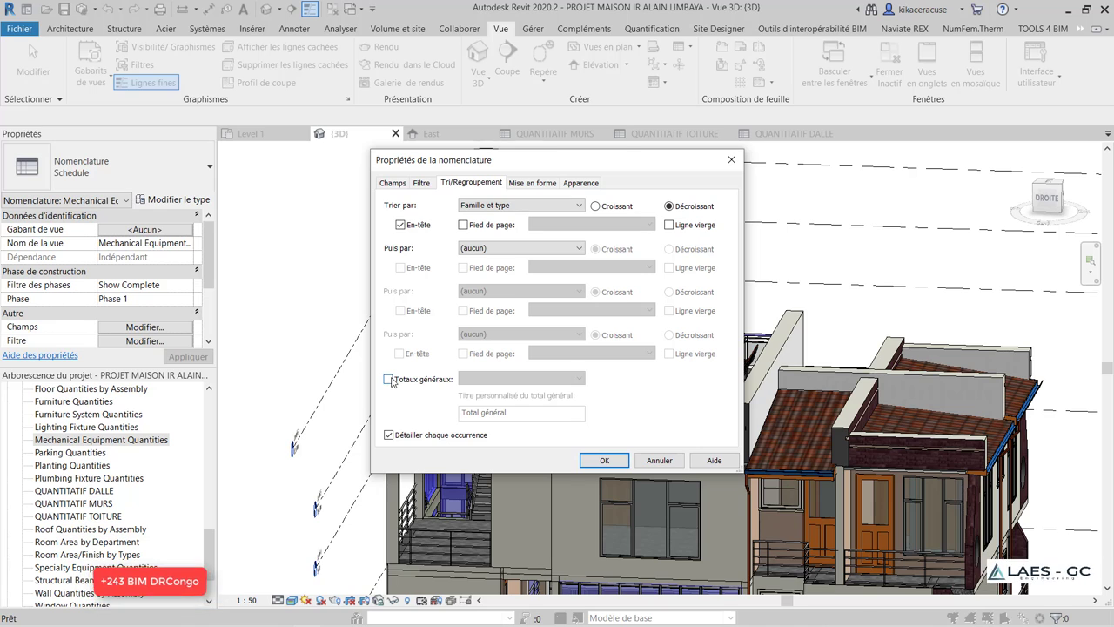
pyautogui.click(389, 379)
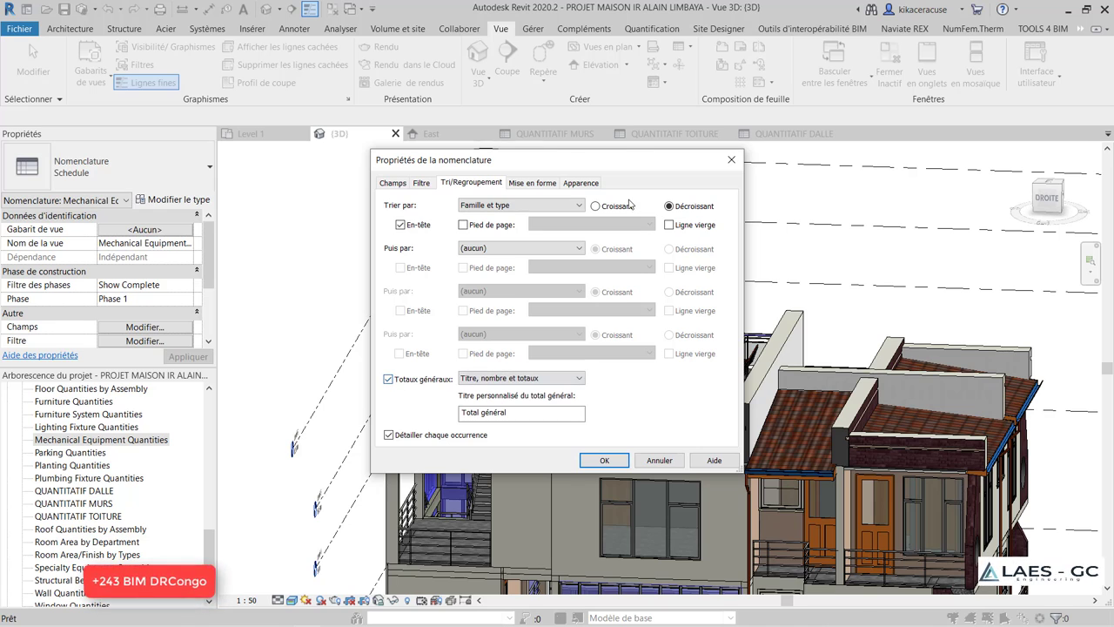
# Set the Coût column to calculate totals and apply the schedule settings
pyautogui.click(539, 185)
pyautogui.click(397, 224)
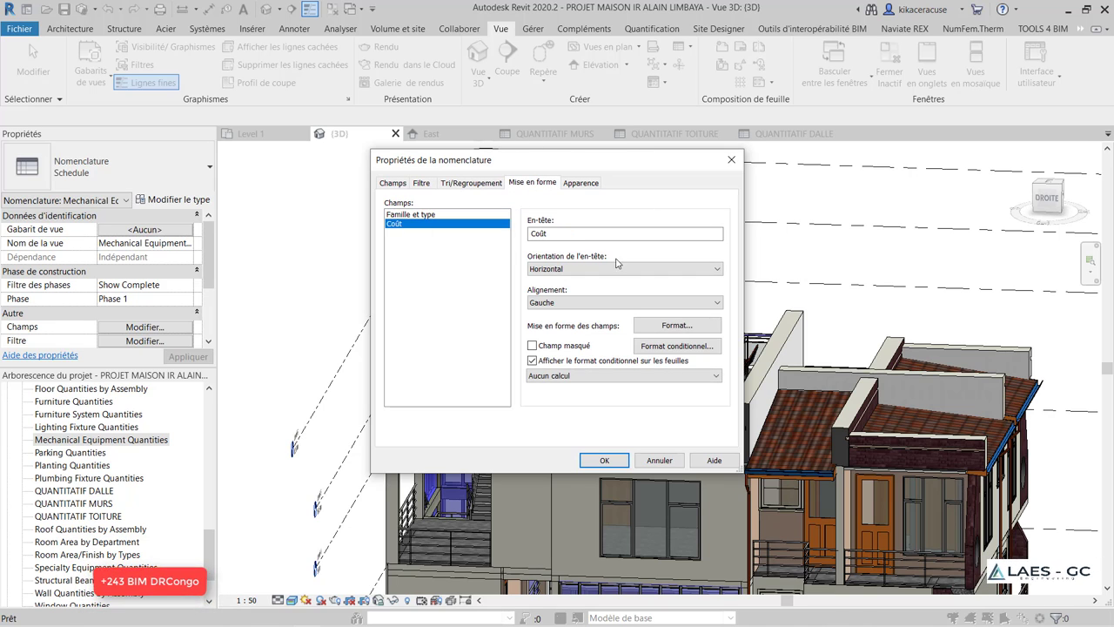
pyautogui.click(546, 375)
pyautogui.click(571, 401)
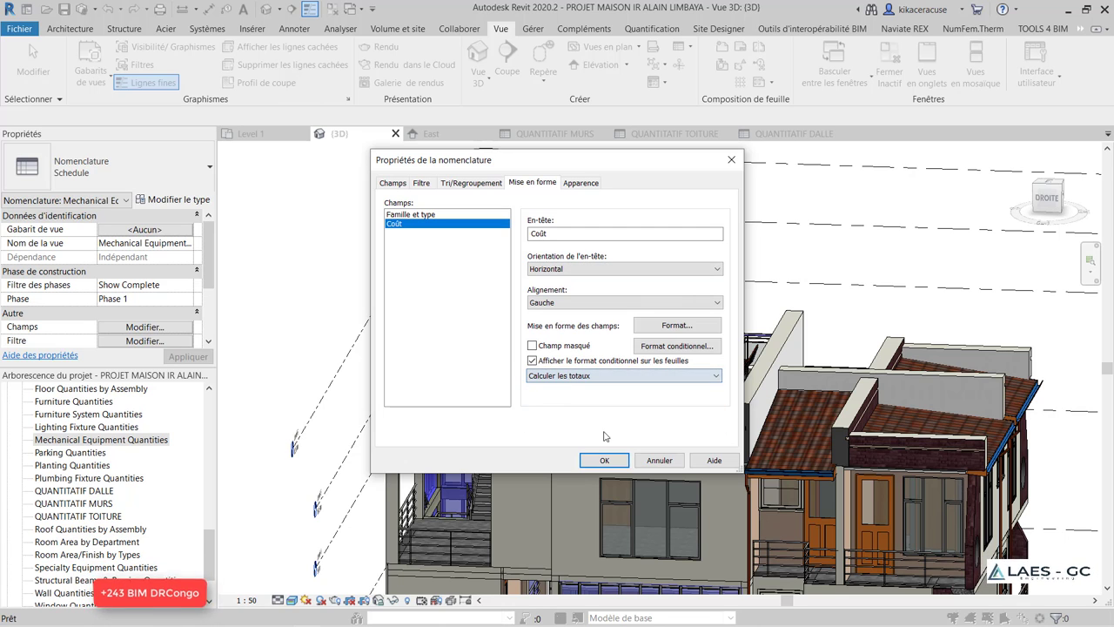
pyautogui.click(620, 462)
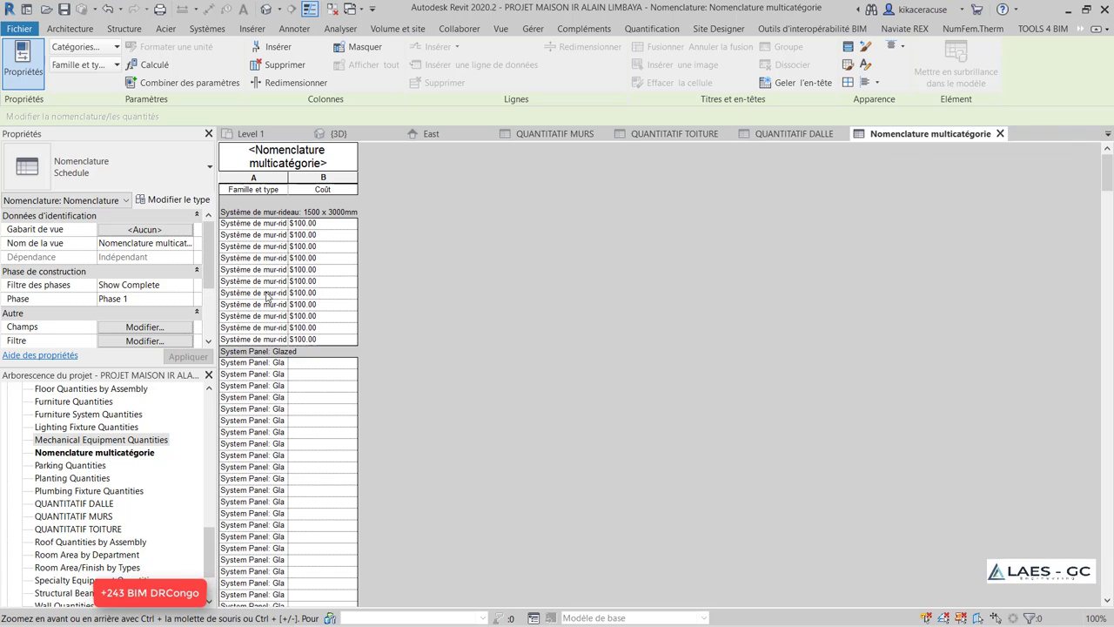
pyautogui.scroll(-2, 268, 299)
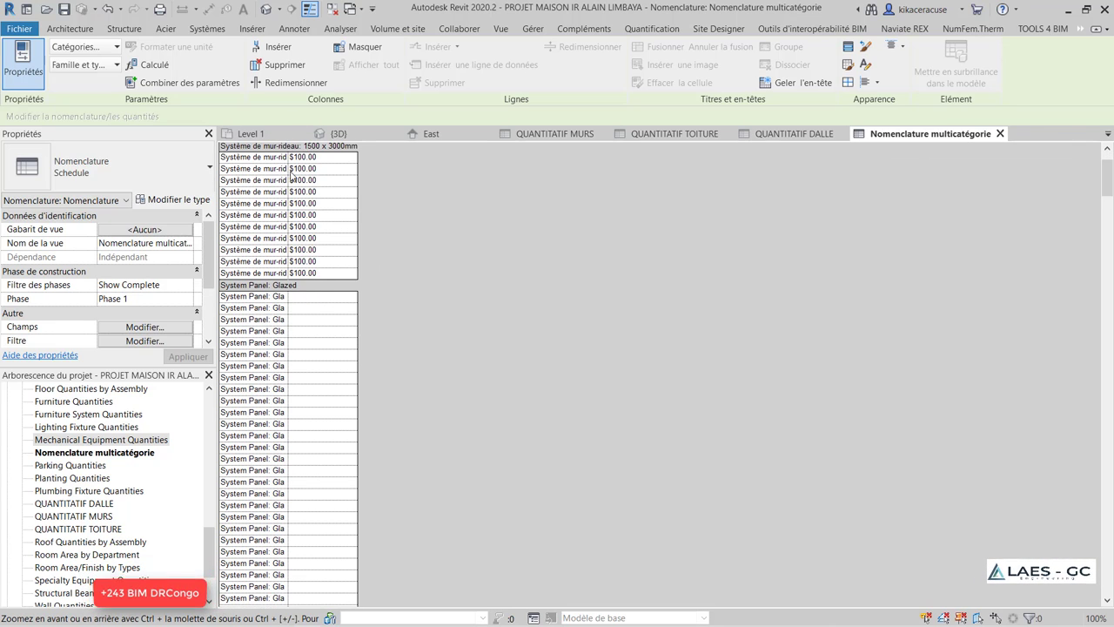
# Widen the schedule's type column so full family names show
pyautogui.moveTo(287, 294); pyautogui.dragTo(435, 290)
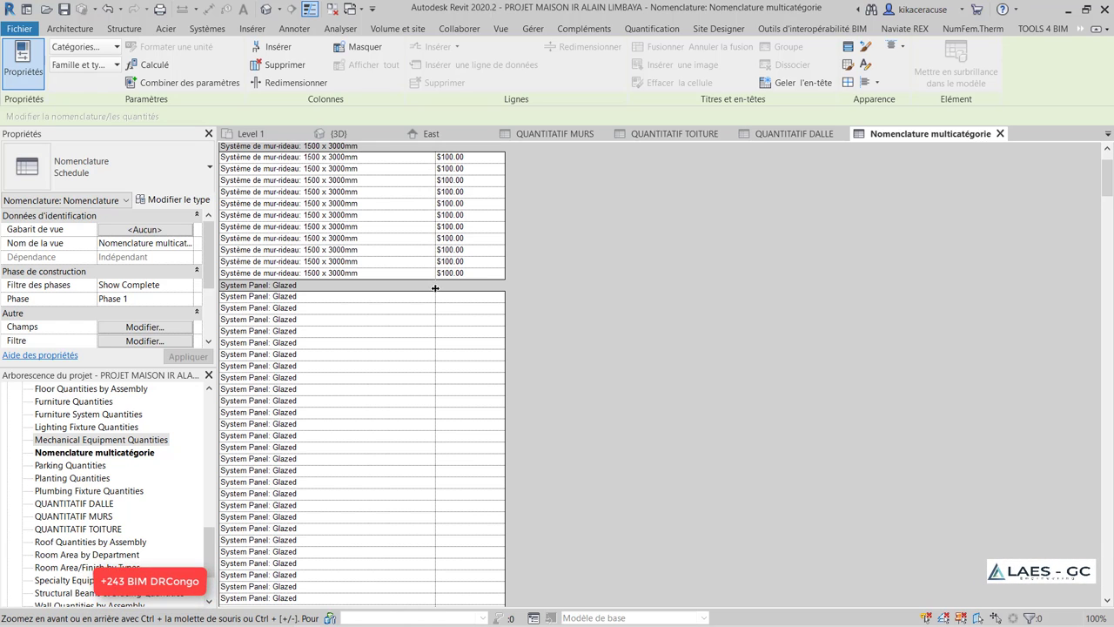
pyautogui.scroll(-5, 420, 259)
pyautogui.scroll(-5, 419, 261)
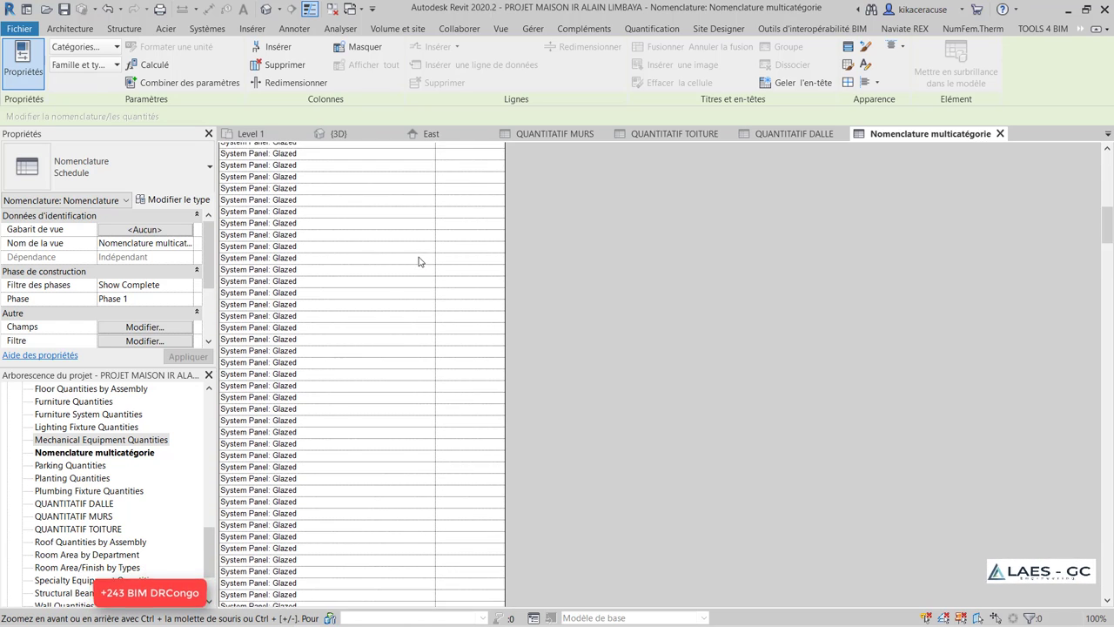
pyautogui.scroll(-3, 427, 258)
pyautogui.scroll(-5, 432, 256)
pyautogui.moveTo(1108, 324); pyautogui.dragTo(1108, 546)
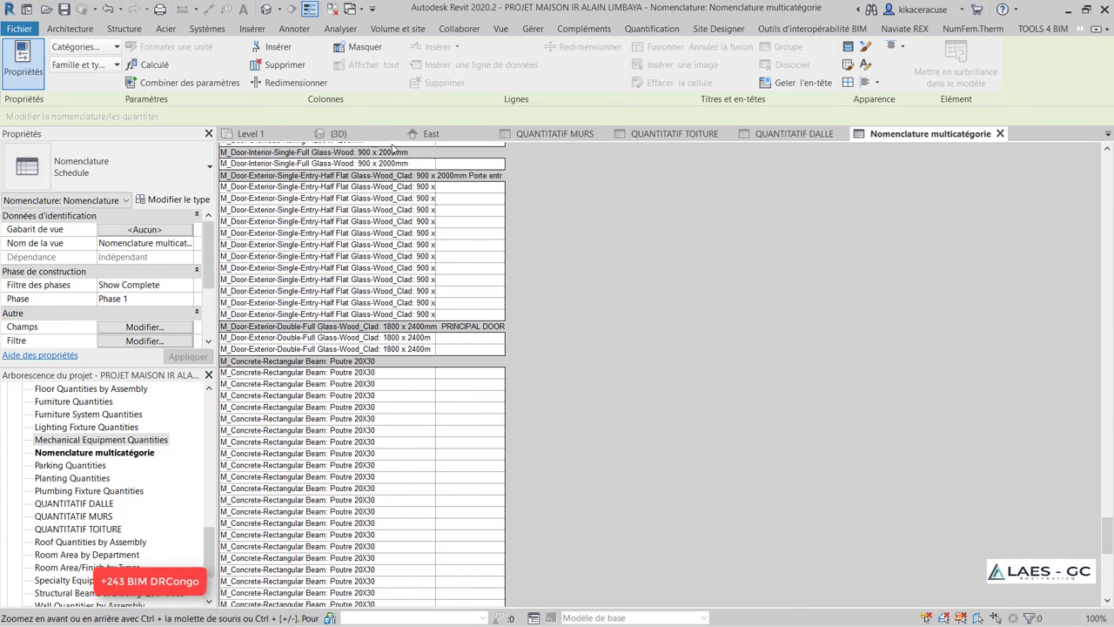
# In the 3D view, orbit to the ground floor and select the rectangular column
pyautogui.click(374, 134)
pyautogui.scroll(-5, 480, 547)
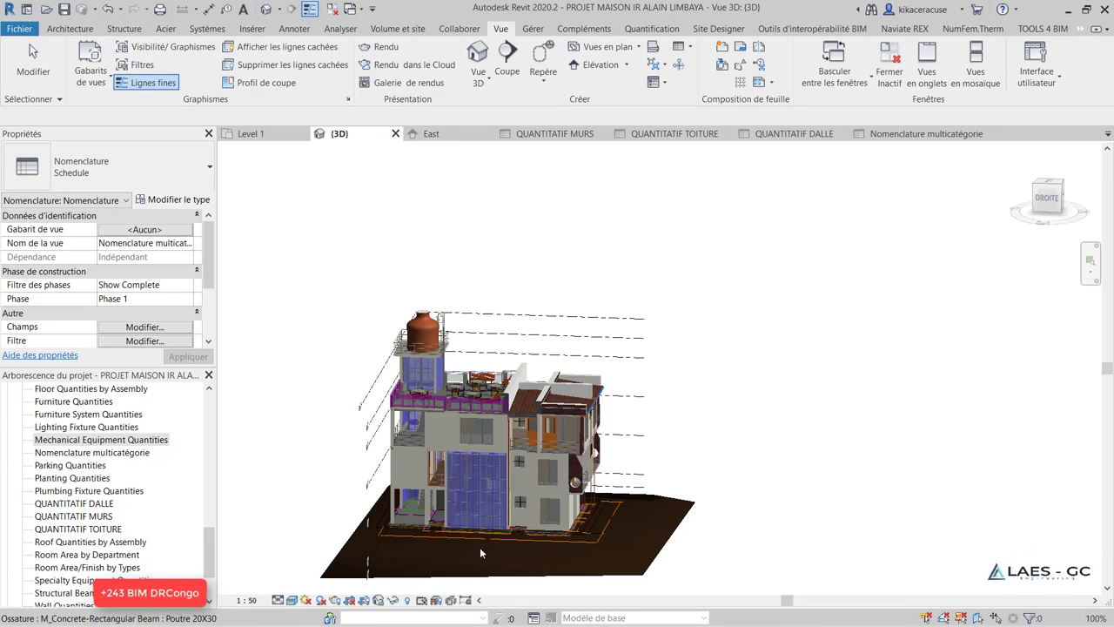
pyautogui.scroll(5, 553, 508)
pyautogui.scroll(3, 507, 442)
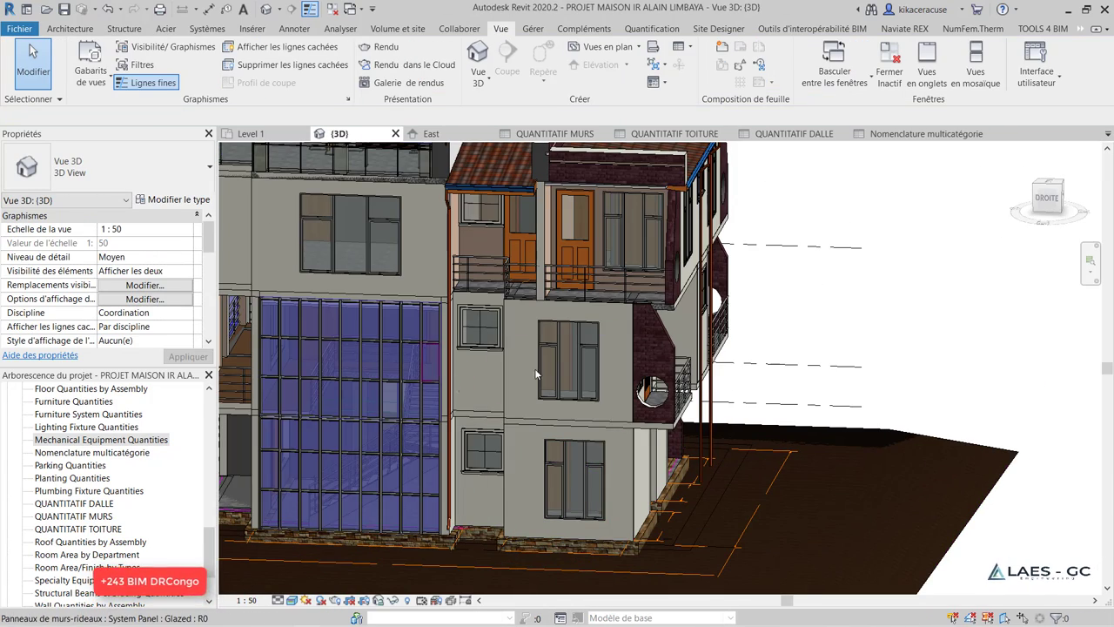
pyautogui.scroll(-5, 514, 418)
pyautogui.keyDown('shift'); pyautogui.moveTo(528, 389); pyautogui.dragTo(417, 410, button='middle'); pyautogui.keyUp('shift')
pyautogui.scroll(5, 383, 424)
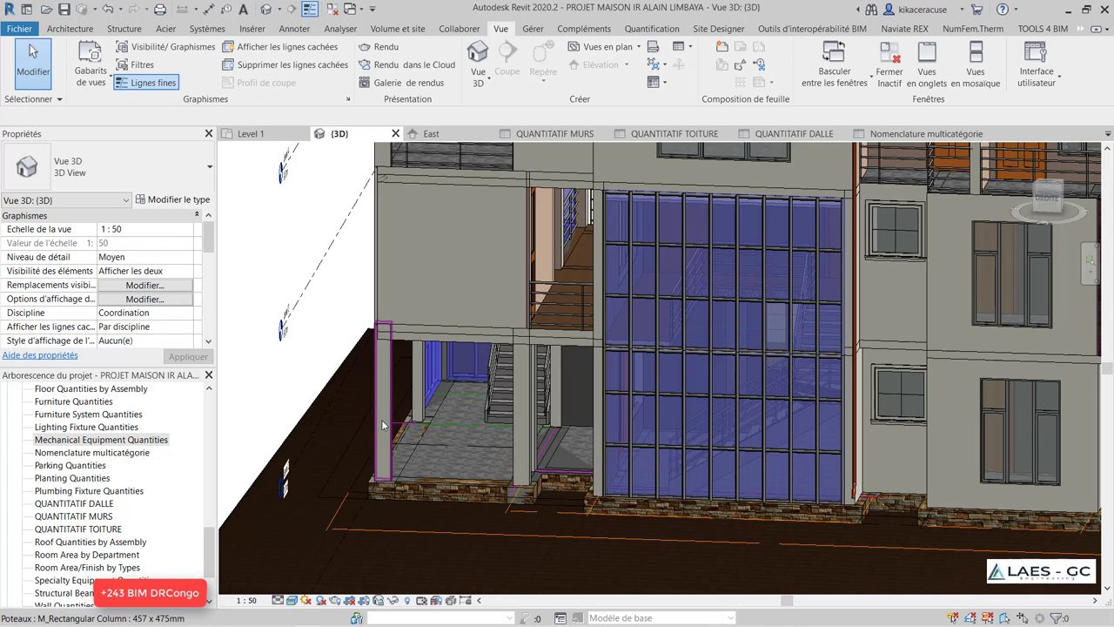
pyautogui.click(382, 423)
# Enter 100 as the Coût in the rectangular column's type properties and apply it
pyautogui.click(160, 201)
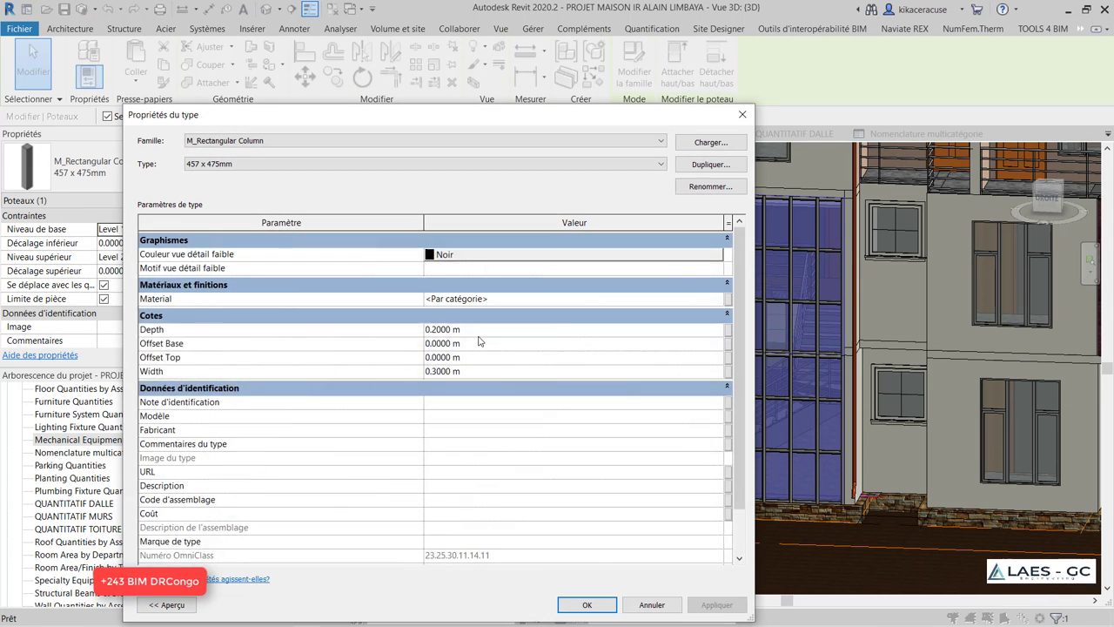
pyautogui.scroll(-3, 520, 371)
pyautogui.click(459, 468)
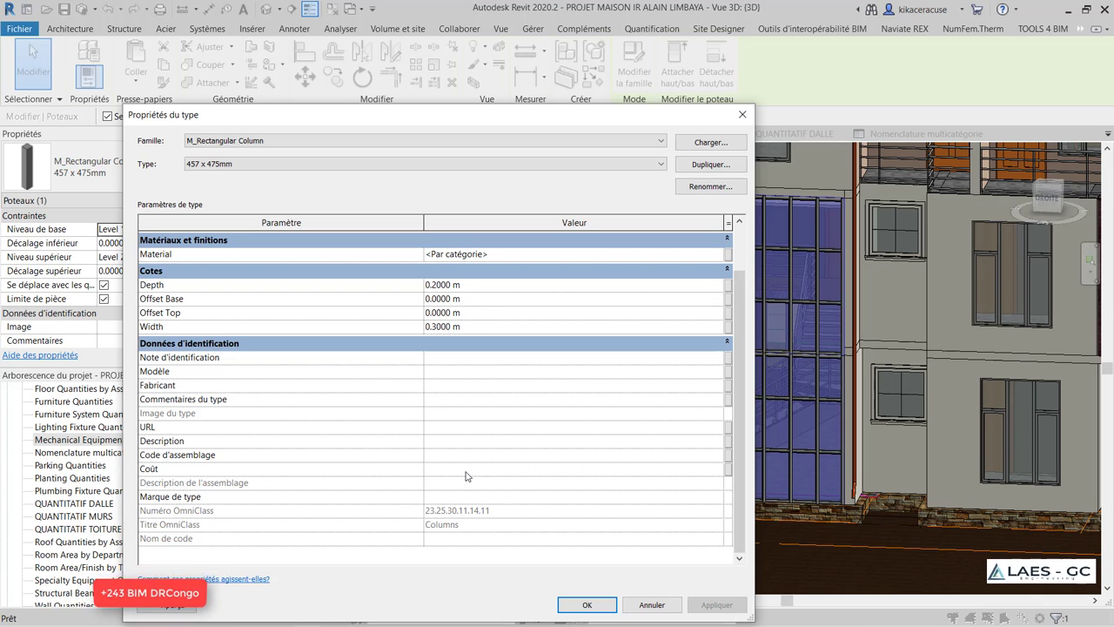
pyautogui.write('100')
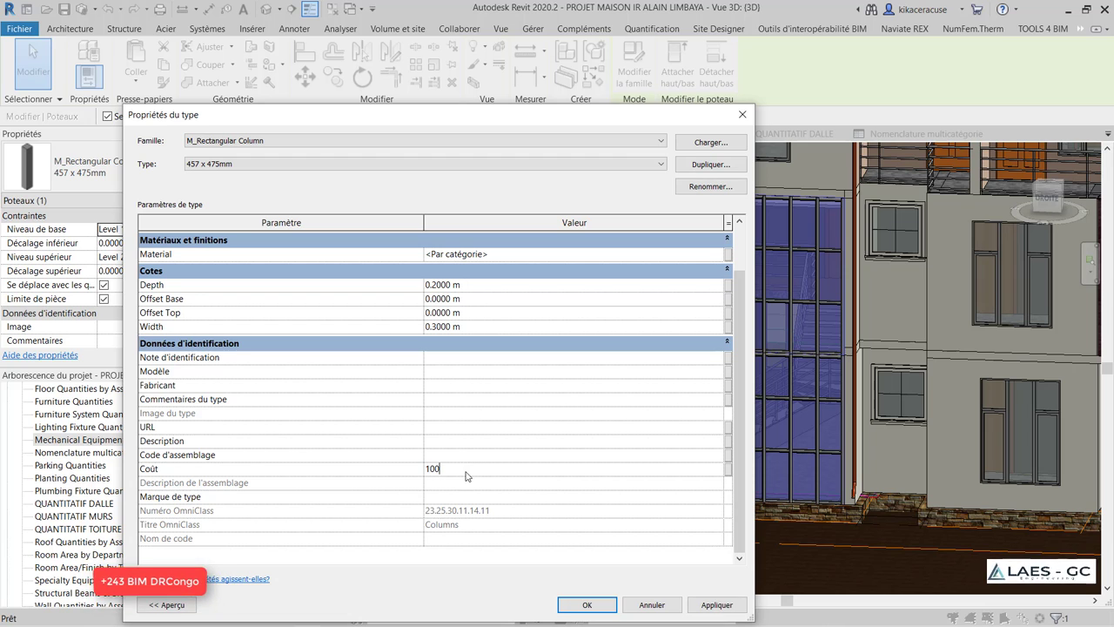
pyautogui.click(716, 605)
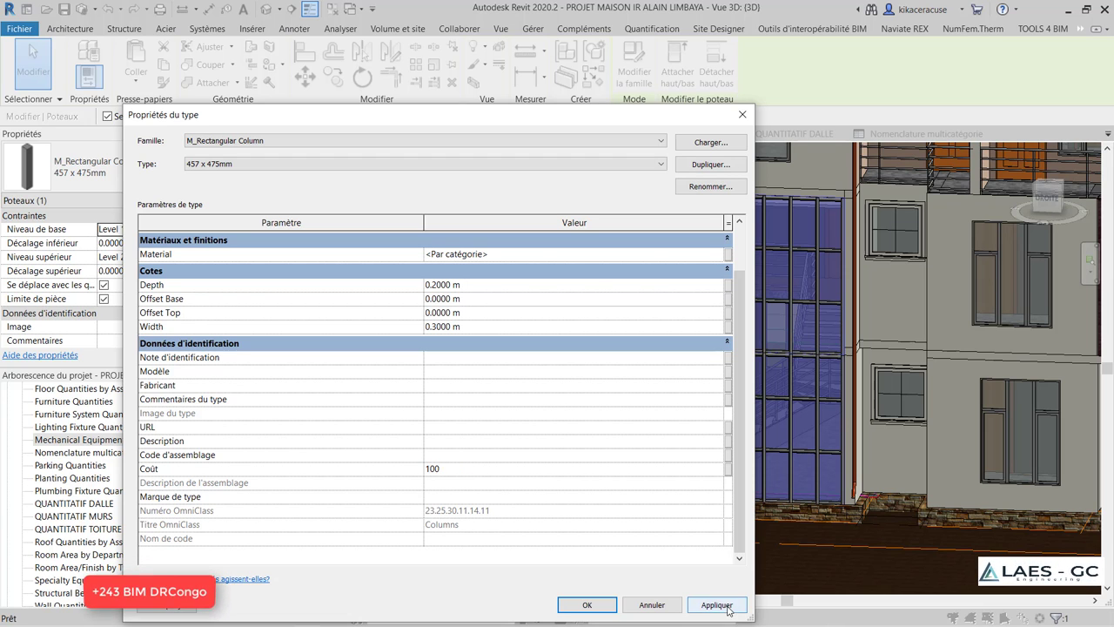
pyautogui.click(588, 605)
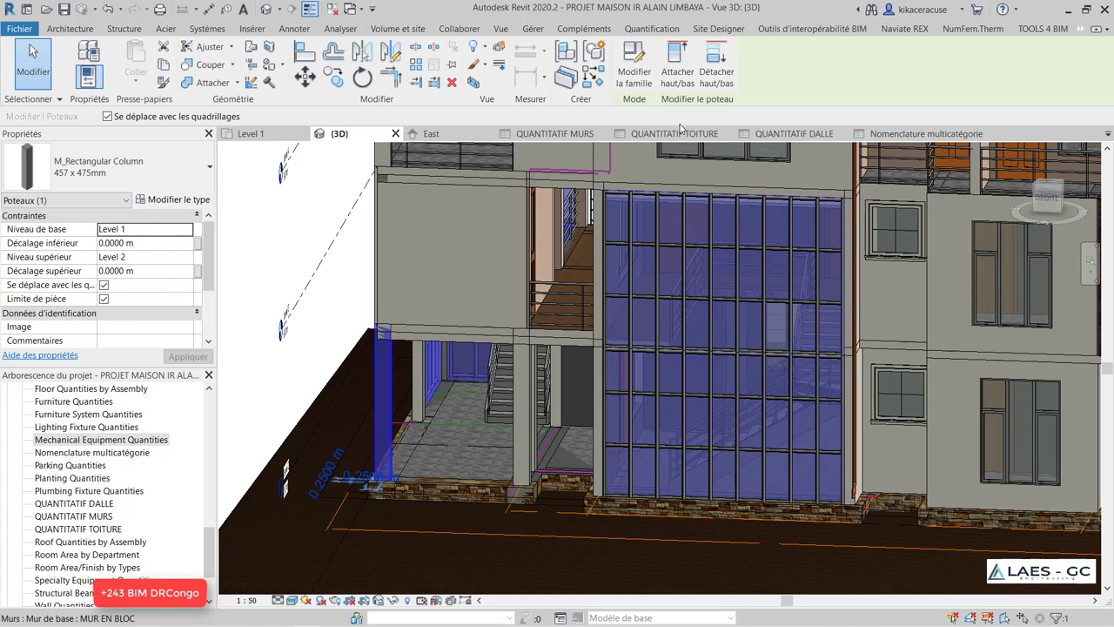
pyautogui.moveTo(918, 133)
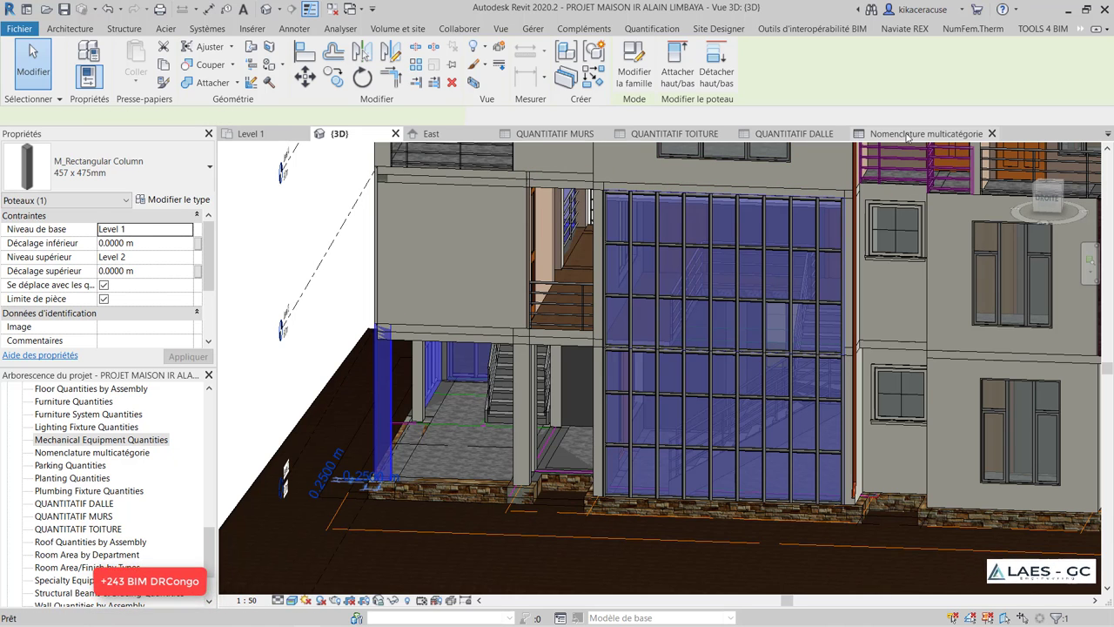
pyautogui.click(907, 136)
pyautogui.scroll(-5, 451, 306)
pyautogui.scroll(-5, 451, 307)
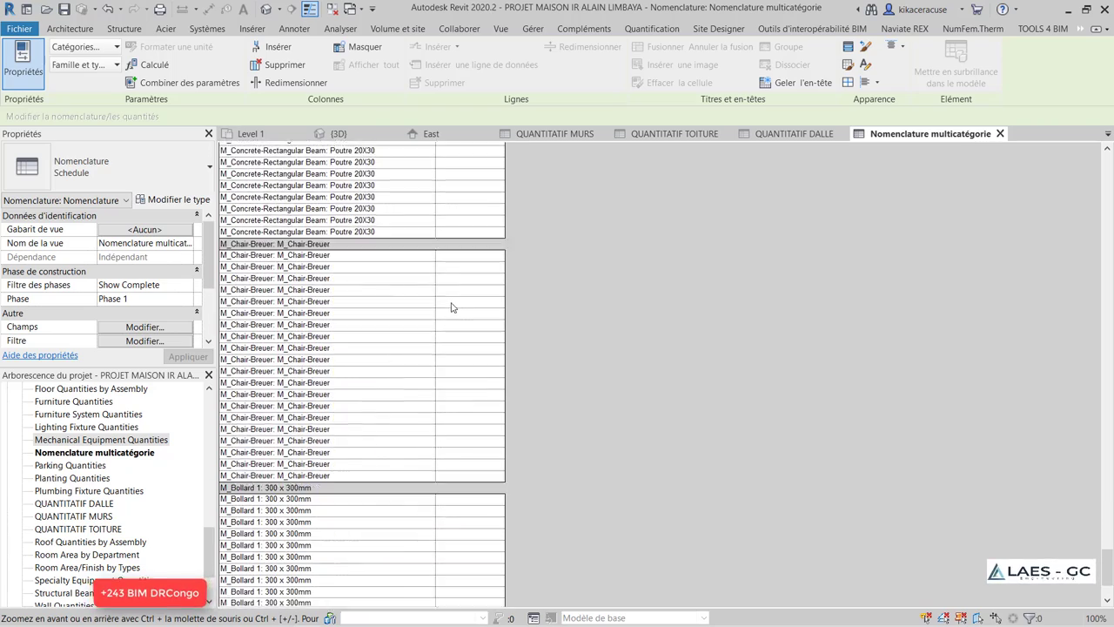
pyautogui.scroll(2, 451, 307)
pyautogui.scroll(5, 449, 308)
pyautogui.scroll(5, 445, 311)
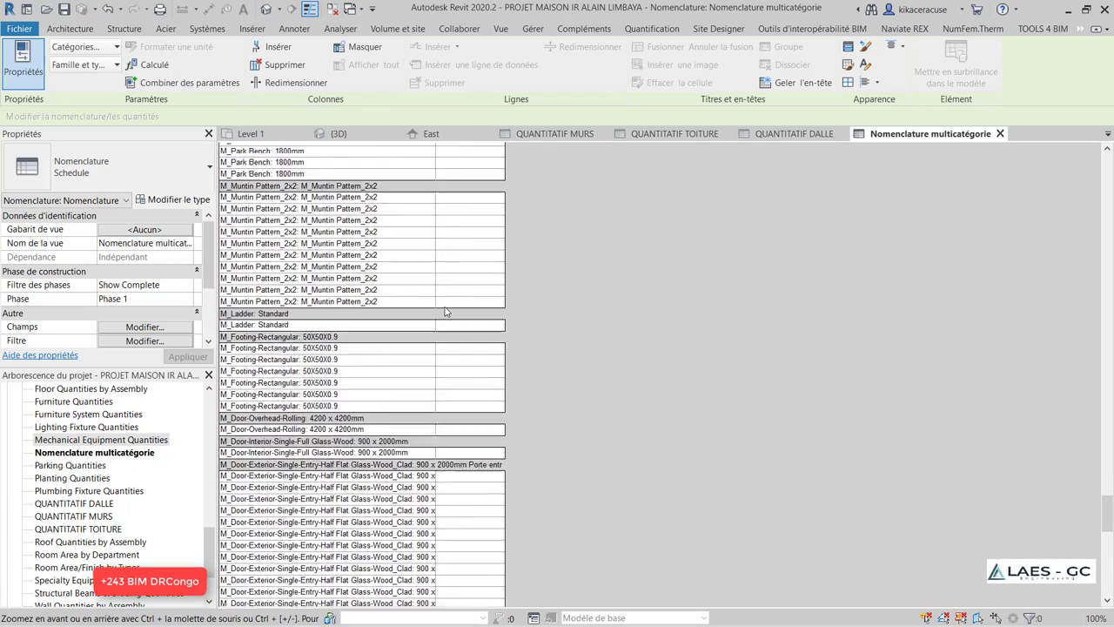
pyautogui.scroll(5, 446, 310)
pyautogui.scroll(5, 446, 311)
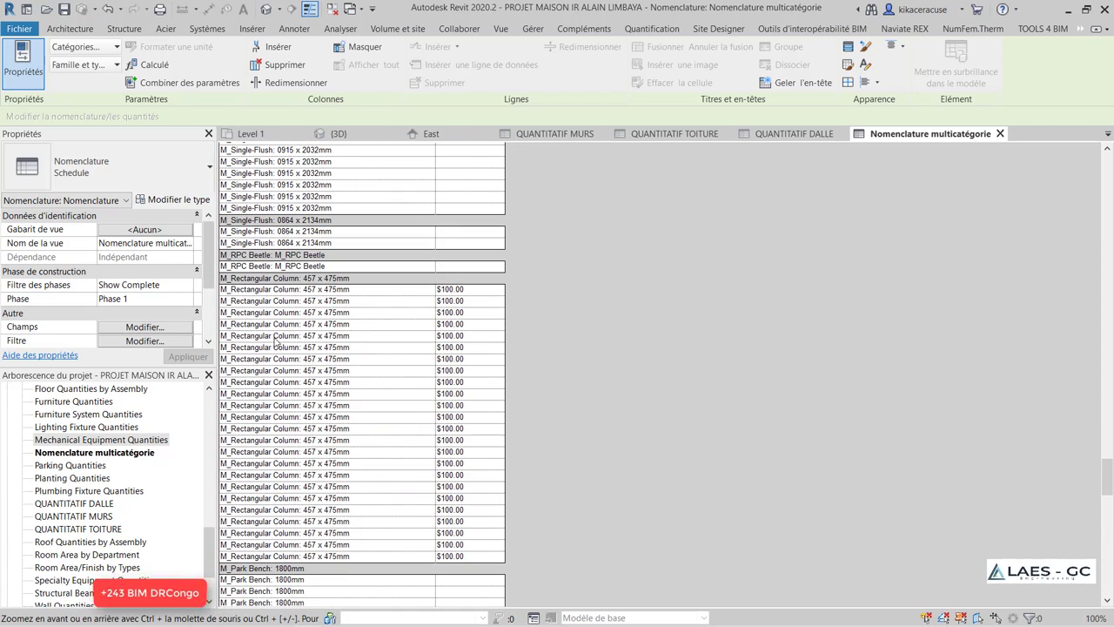
pyautogui.scroll(-3, 451, 330)
pyautogui.scroll(-5, 453, 326)
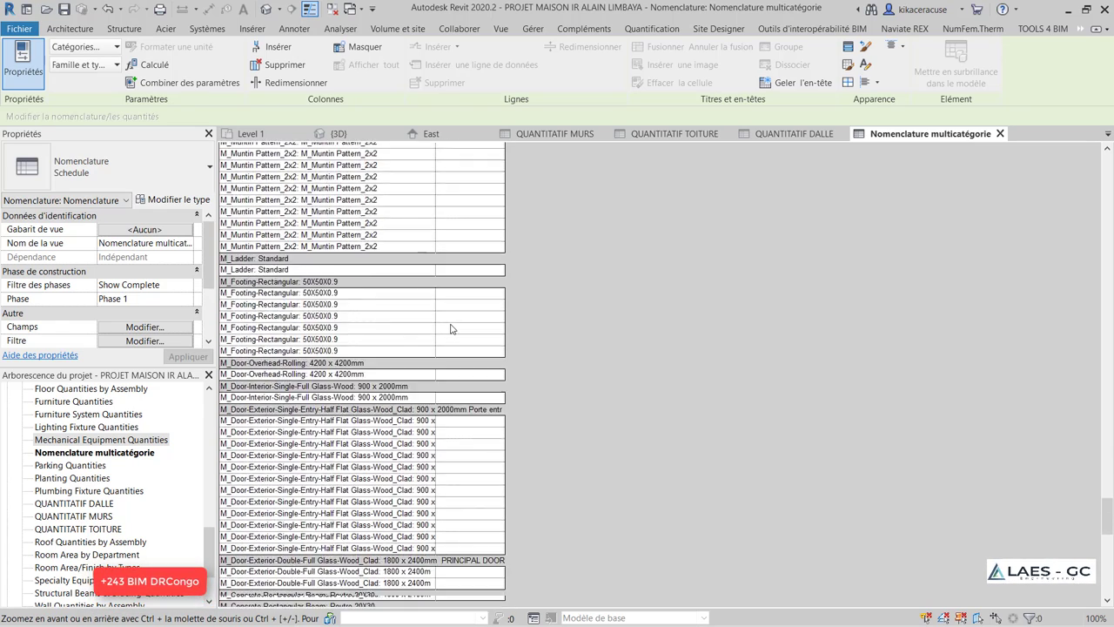
pyautogui.scroll(-5, 453, 324)
pyautogui.scroll(-5, 453, 325)
pyautogui.scroll(5, 421, 261)
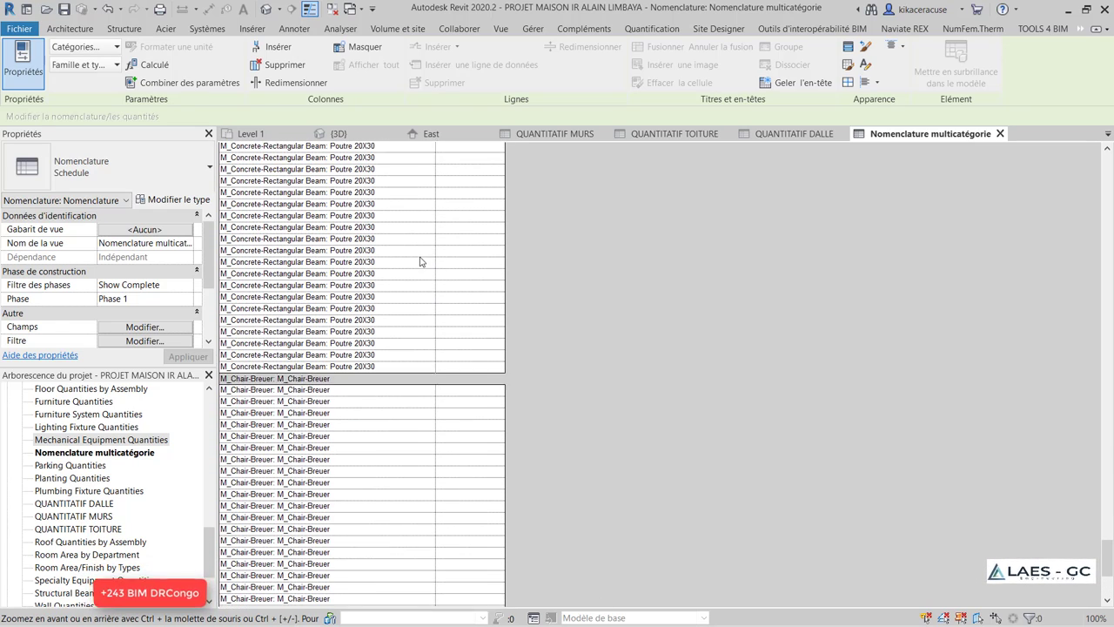
pyautogui.scroll(2, 421, 261)
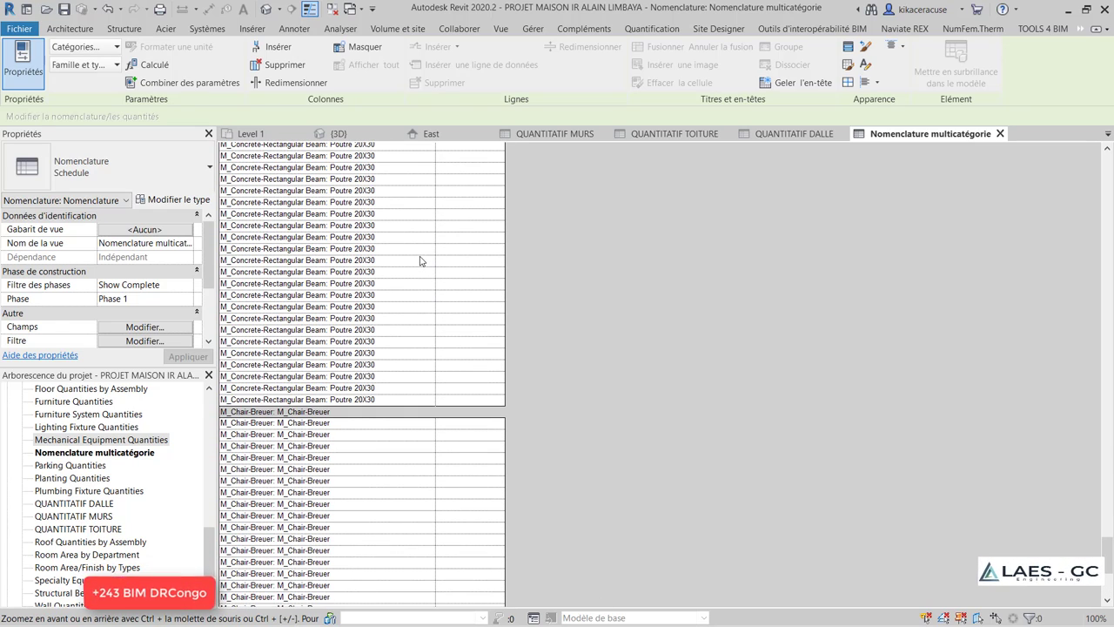
pyautogui.click(358, 137)
# Select the round dining table on the terrace and bring up its type properties
pyautogui.scroll(-5, 572, 463)
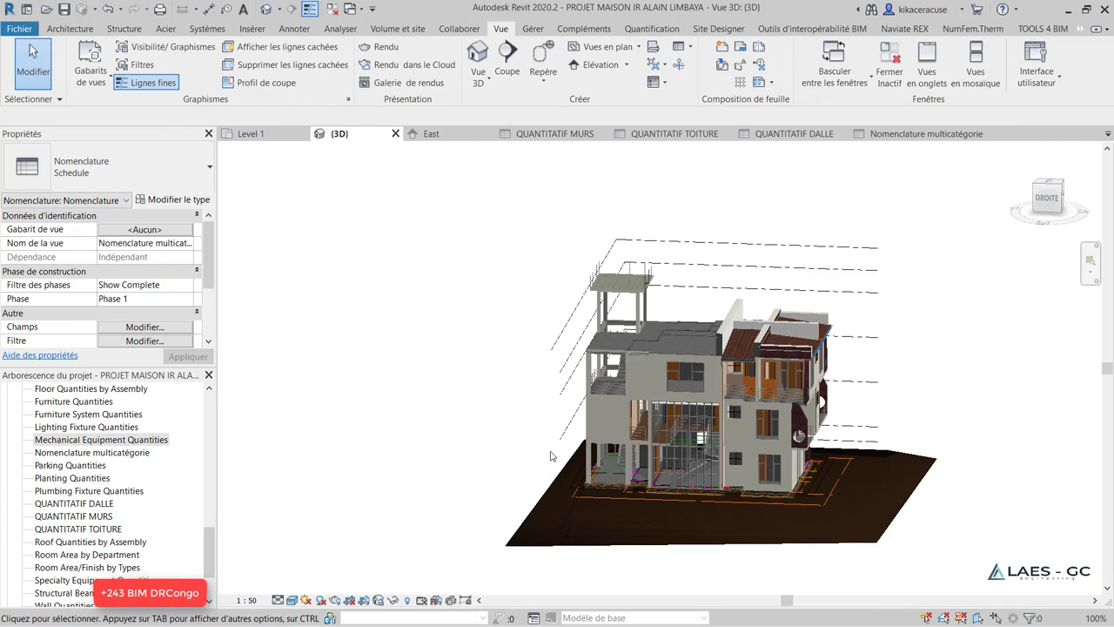
pyautogui.scroll(3, 599, 307)
pyautogui.scroll(4, 599, 306)
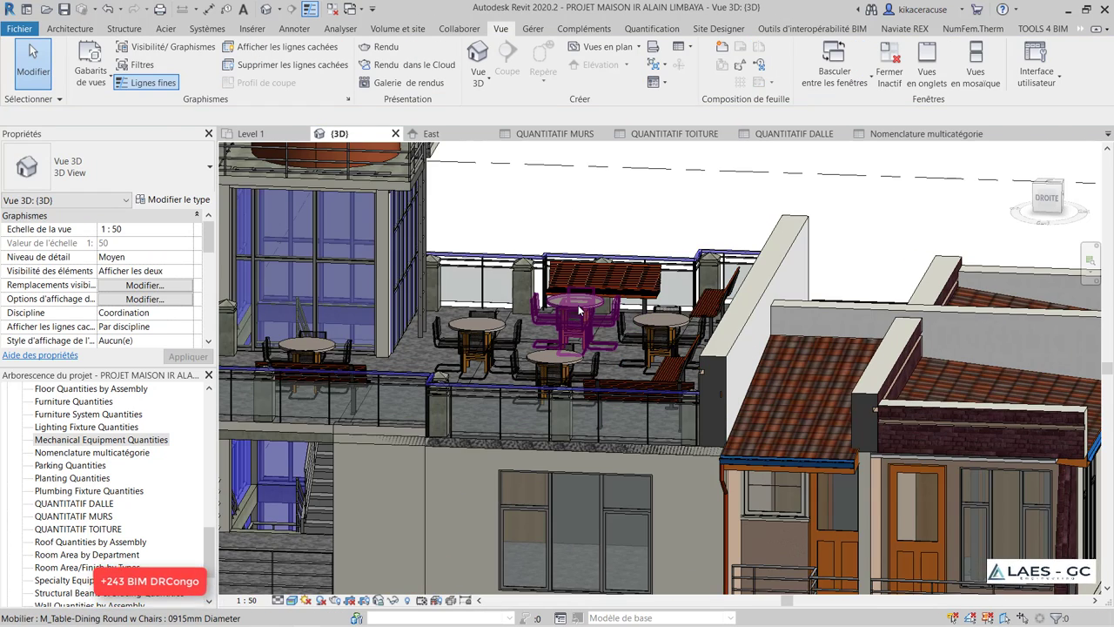
pyautogui.click(599, 307)
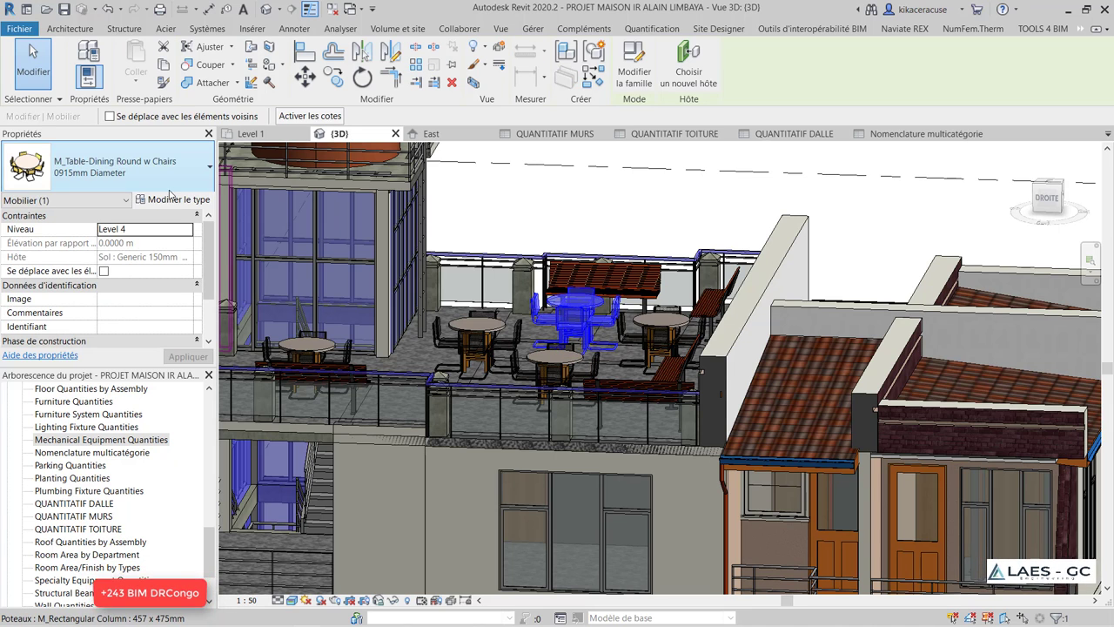
pyautogui.click(173, 199)
pyautogui.scroll(-2, 533, 410)
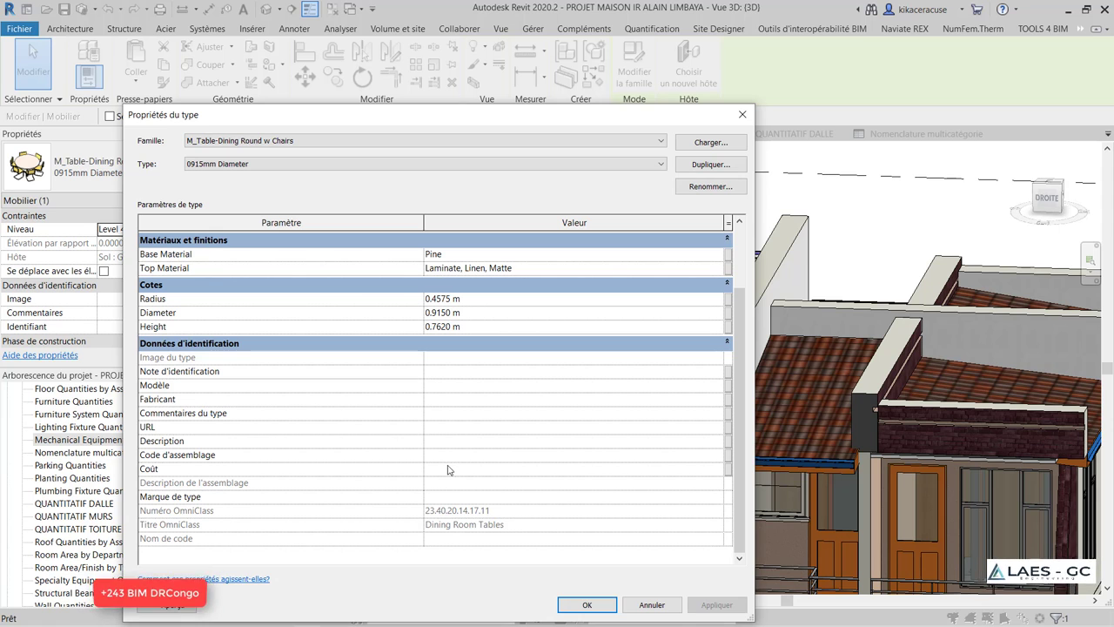
# Enter a Coût of 170 for the M_Table-Dining Round w Chairs 0915mm Diameter type and apply it
pyautogui.moveTo(589, 130); pyautogui.dragTo(592, 178)
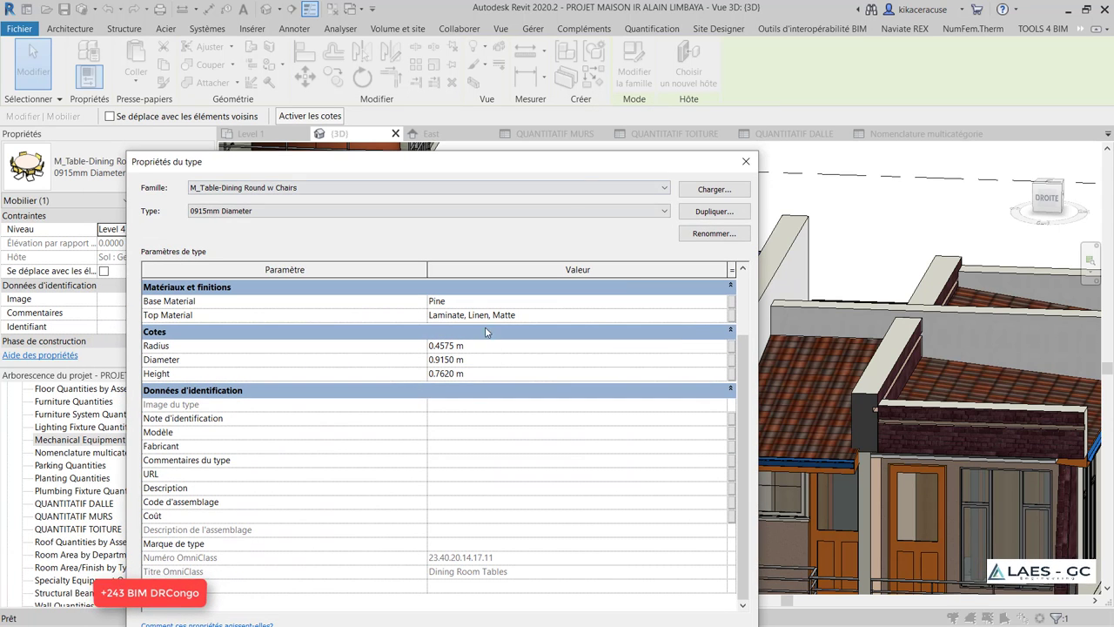
pyautogui.click(450, 519)
pyautogui.write('170')
pyautogui.moveTo(474, 171); pyautogui.dragTo(479, 111)
pyautogui.click(526, 473)
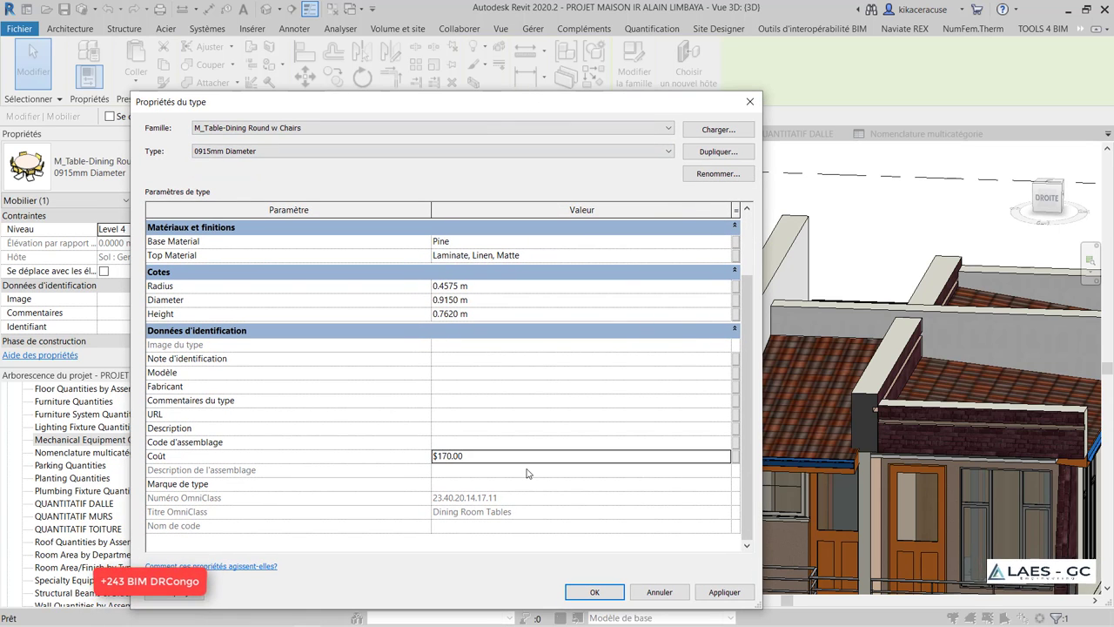
pyautogui.click(734, 595)
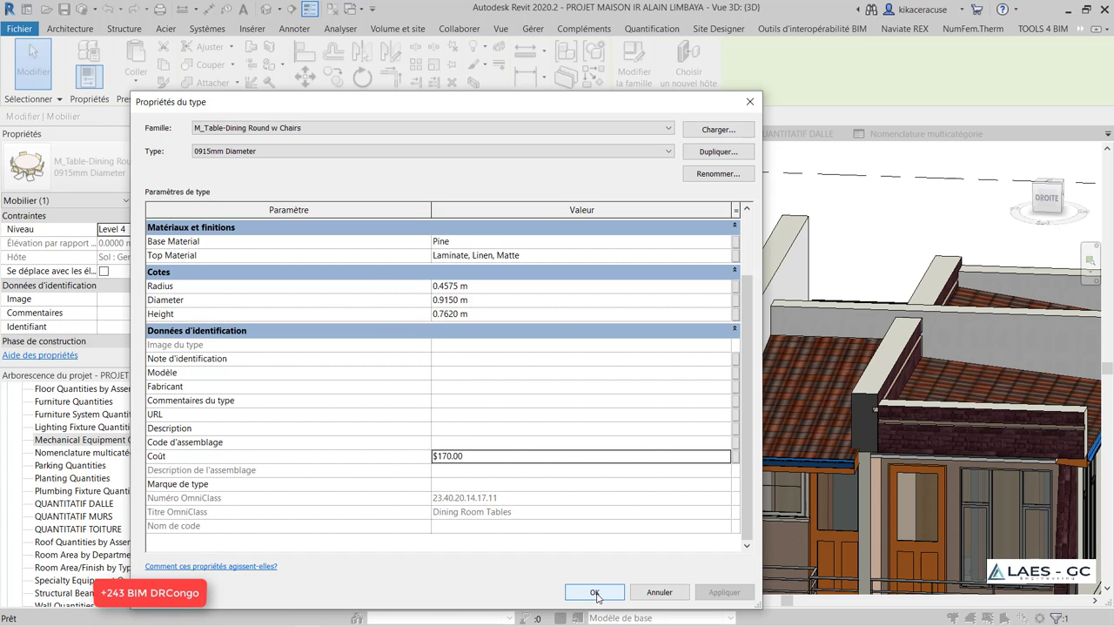
pyautogui.click(595, 593)
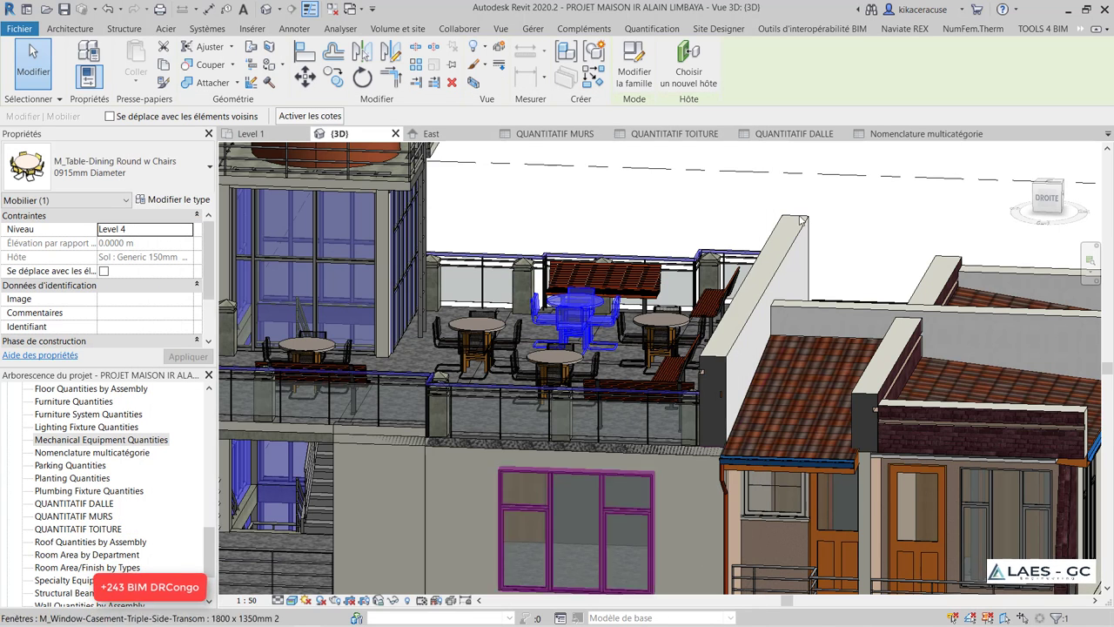
# Review the Nomenclature multicatégorie schedule's $170.00 table rows and $4350.00 Total général
pyautogui.click(936, 137)
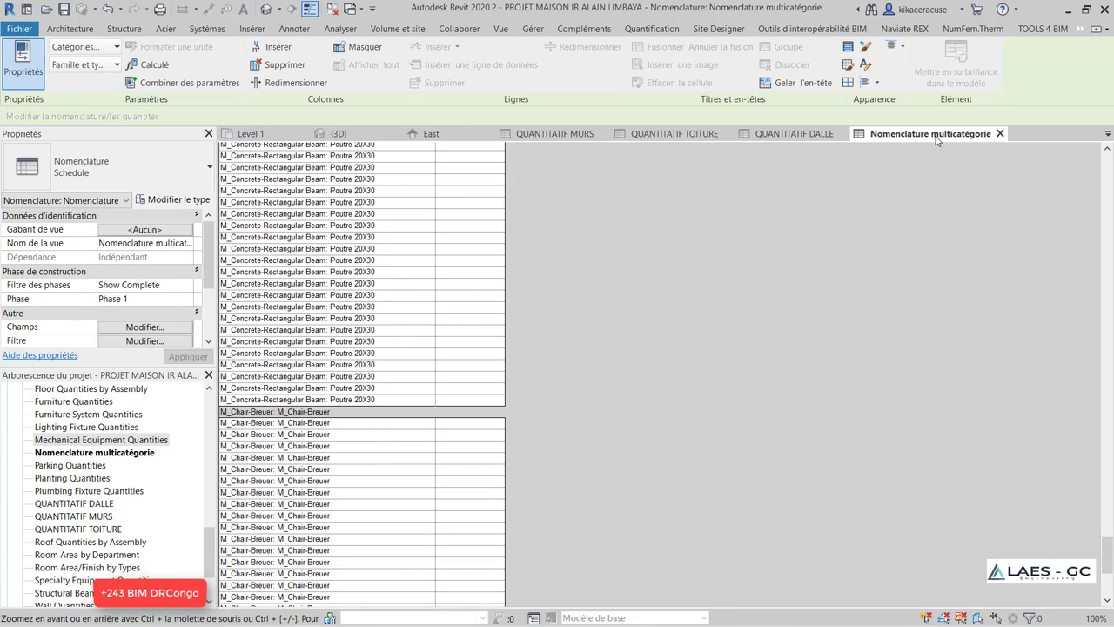
pyautogui.scroll(5, 419, 408)
pyautogui.scroll(5, 419, 409)
pyautogui.scroll(5, 418, 408)
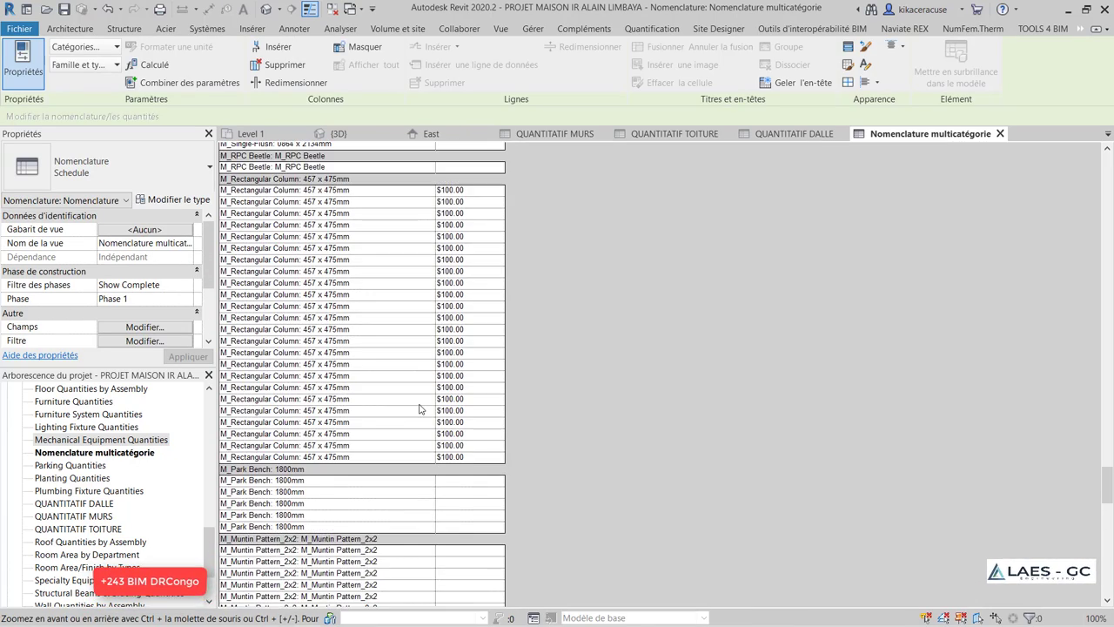
pyautogui.scroll(5, 419, 409)
pyautogui.scroll(5, 418, 408)
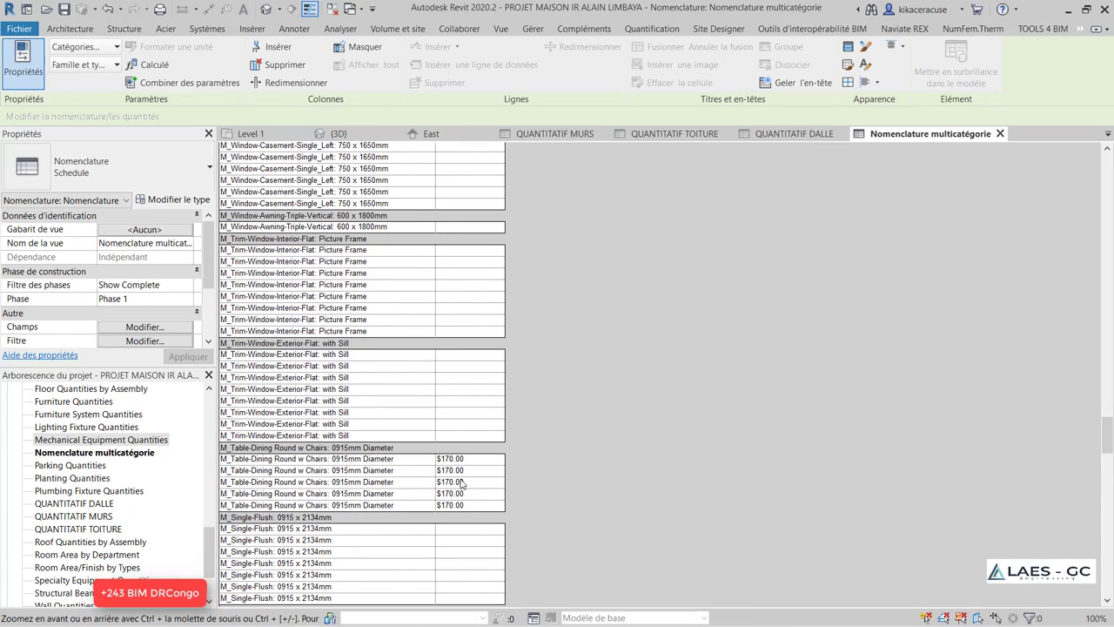
pyautogui.scroll(-5, 480, 460)
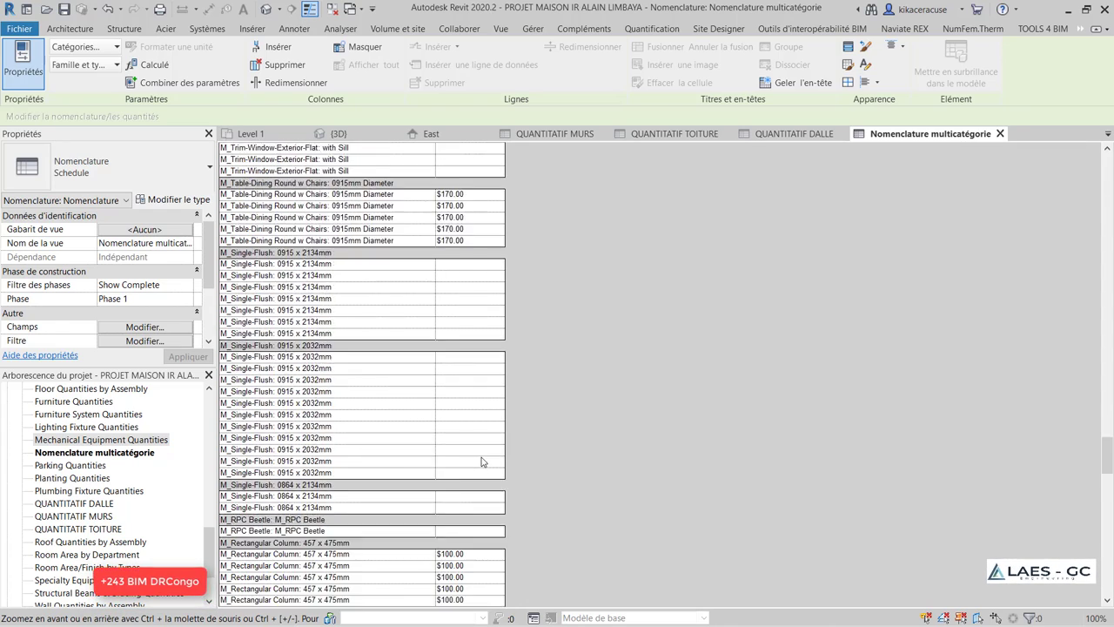
pyautogui.scroll(-5, 483, 462)
pyautogui.scroll(-10, 482, 459)
pyautogui.scroll(-10, 480, 455)
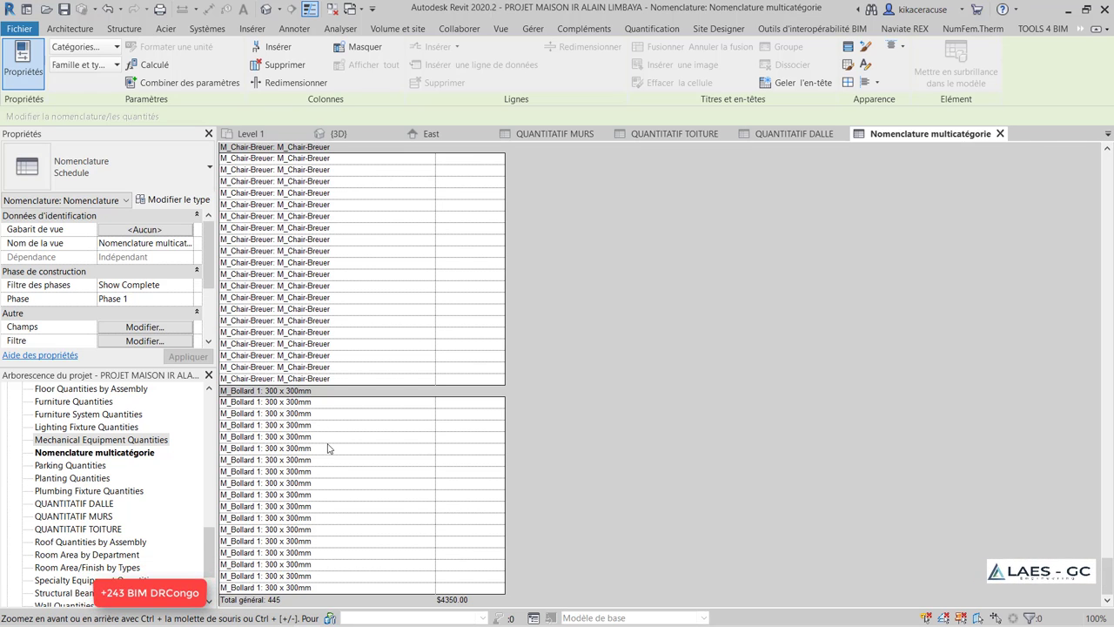
pyautogui.scroll(5, 403, 384)
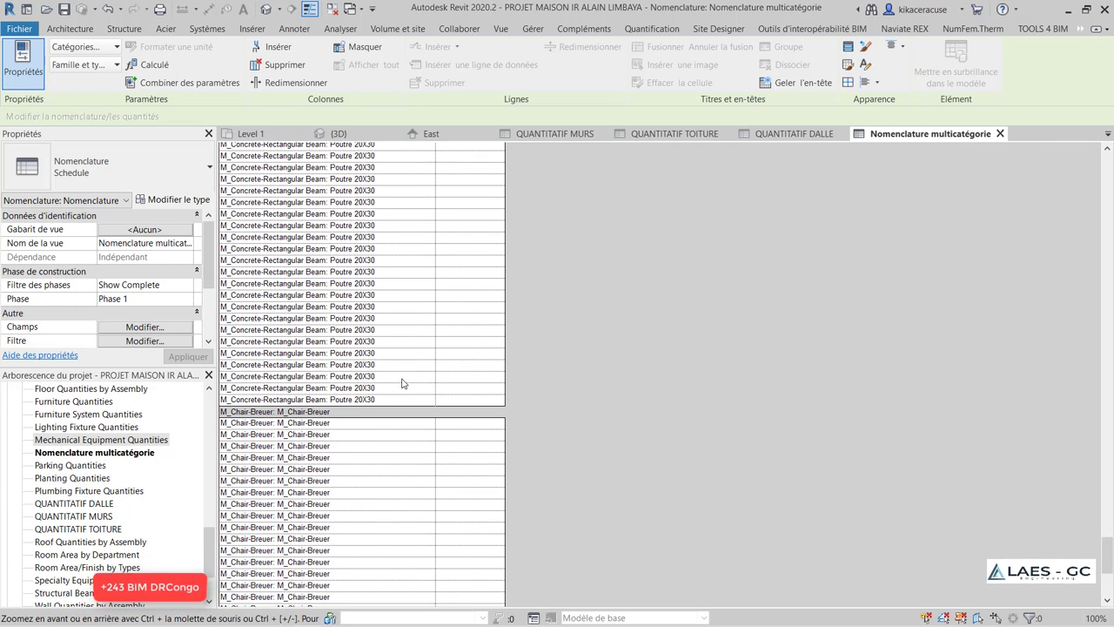
pyautogui.click(340, 134)
# Zoom and orbit the 3D view to inspect the house from behind
pyautogui.scroll(-3, 503, 306)
pyautogui.scroll(-2, 502, 305)
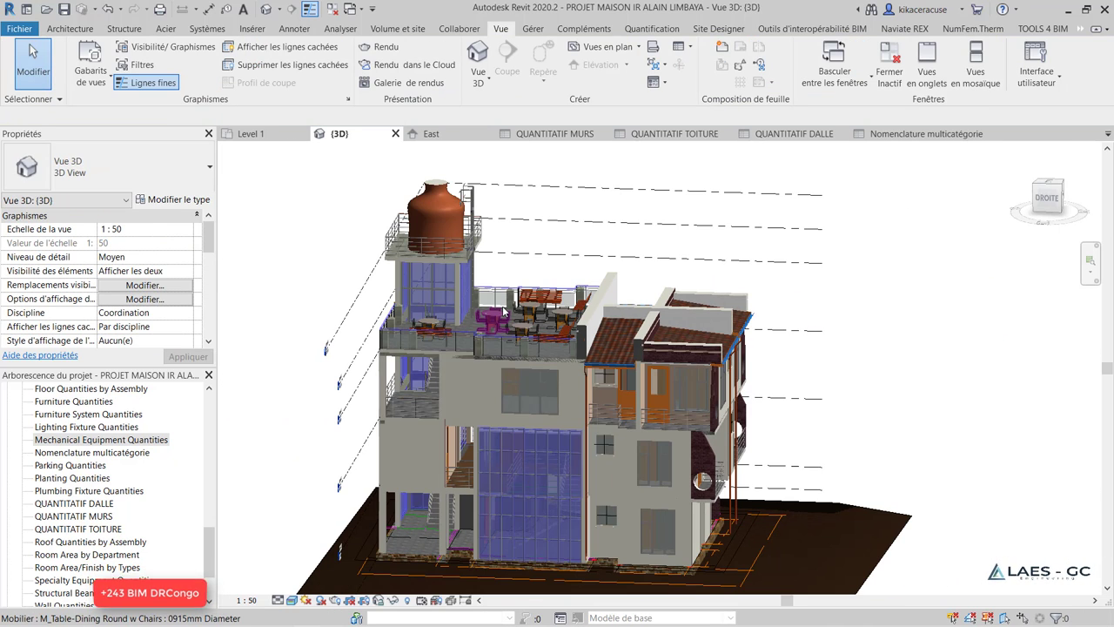
pyautogui.scroll(-2, 502, 306)
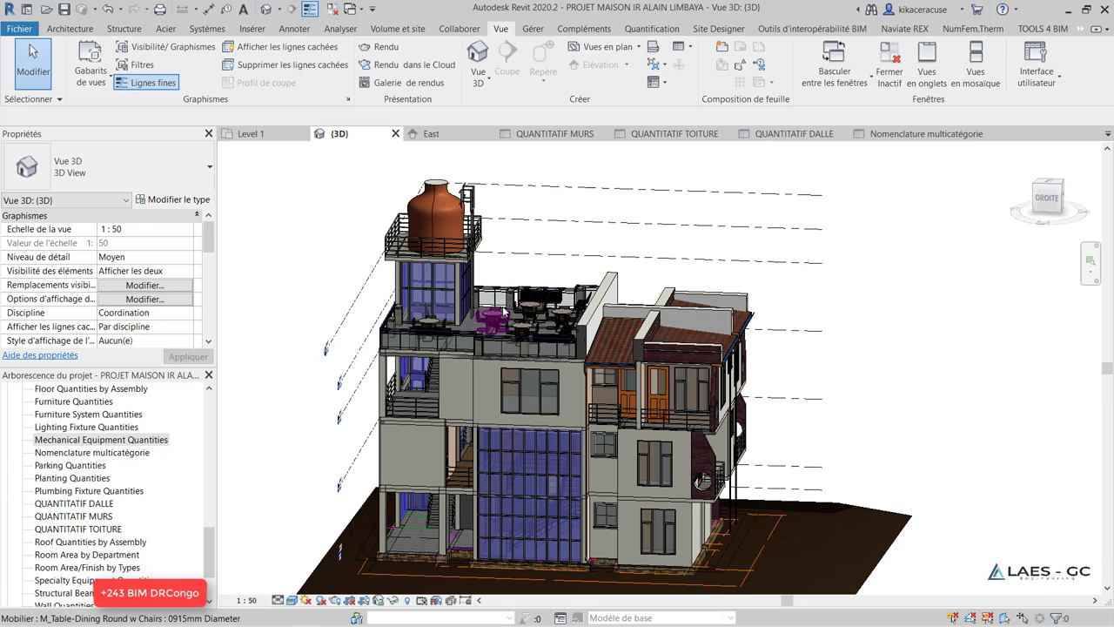
pyautogui.scroll(-3, 559, 262)
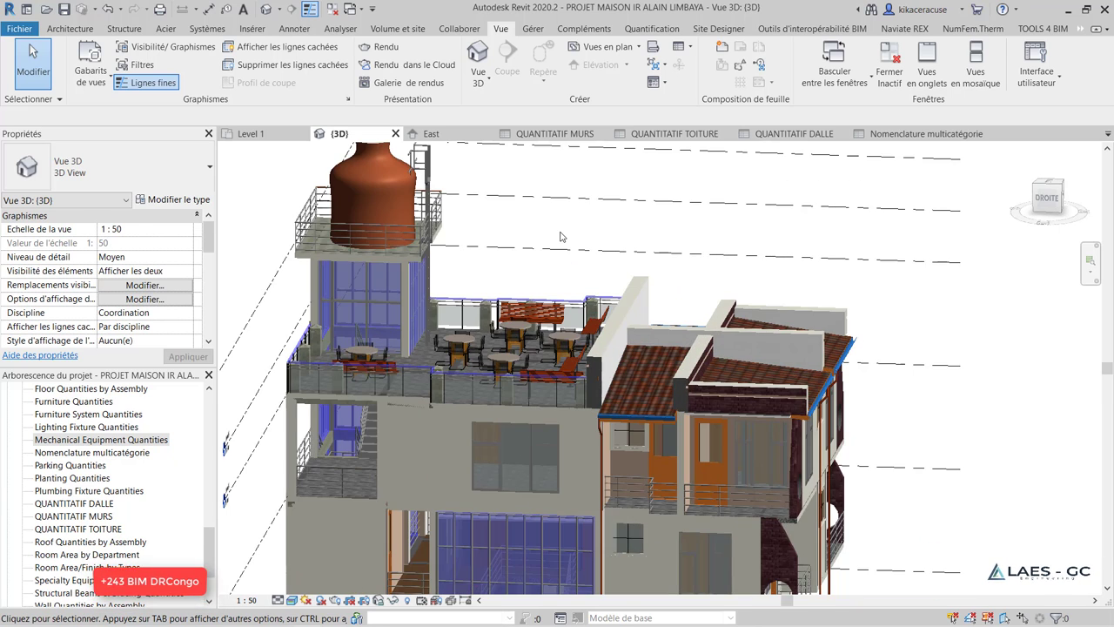
pyautogui.scroll(-2, 654, 285)
pyautogui.moveTo(655, 285)
pyautogui.keyDown('shift'); pyautogui.mouseDown(button='middle')
pyautogui.moveTo(745, 426)
pyautogui.moveTo(596, 372)
pyautogui.mouseUp(button='middle'); pyautogui.keyUp('shift')
pyautogui.scroll(4, 745, 426)
pyautogui.scroll(-4, 746, 425)
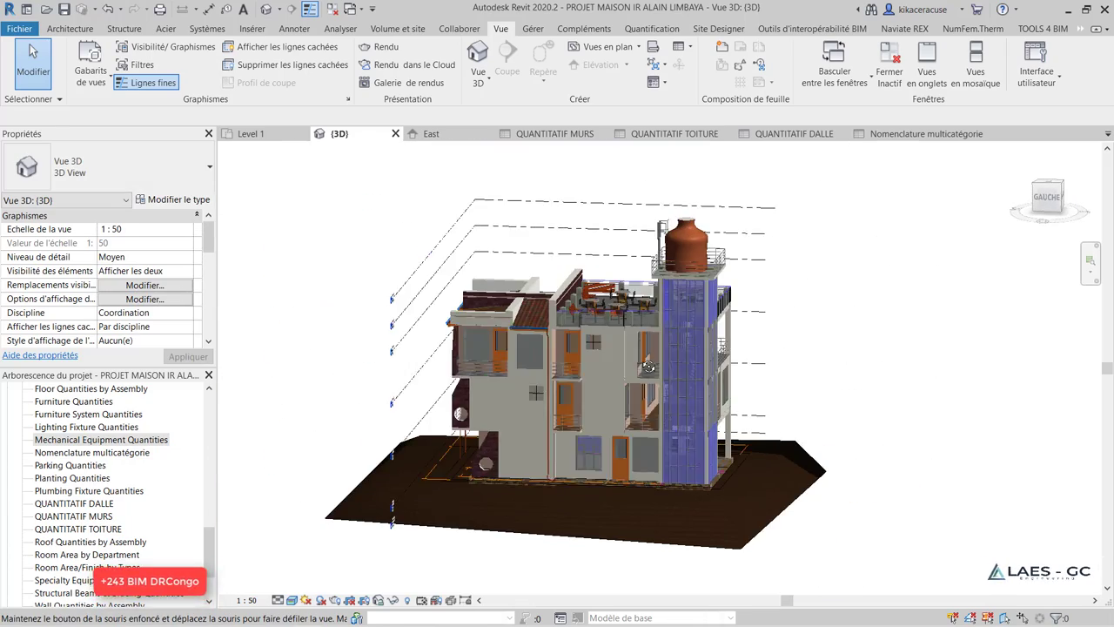
pyautogui.scroll(2, 767, 433)
pyautogui.scroll(1, 767, 433)
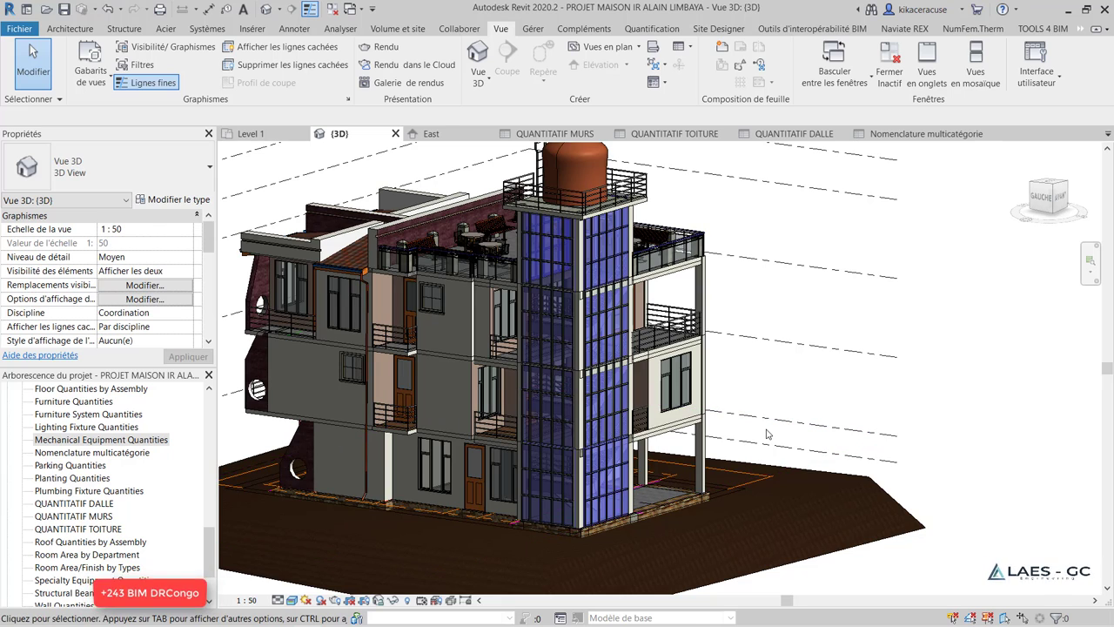